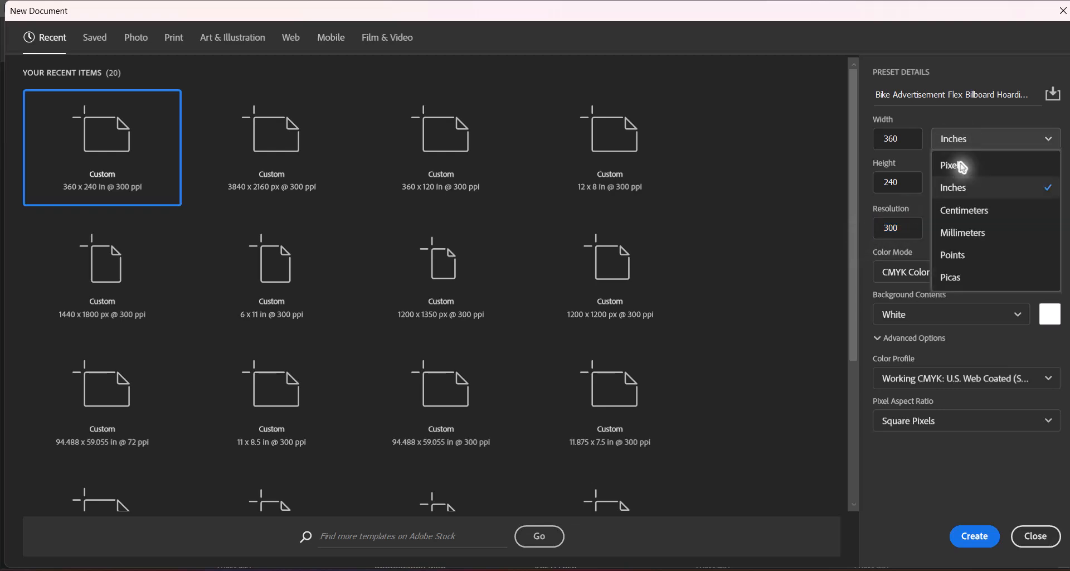
# - Keep inches as the unit and create the 360 × 240 inch bike advertisement document at 300 pixels/inch
pyautogui.click(965, 188)
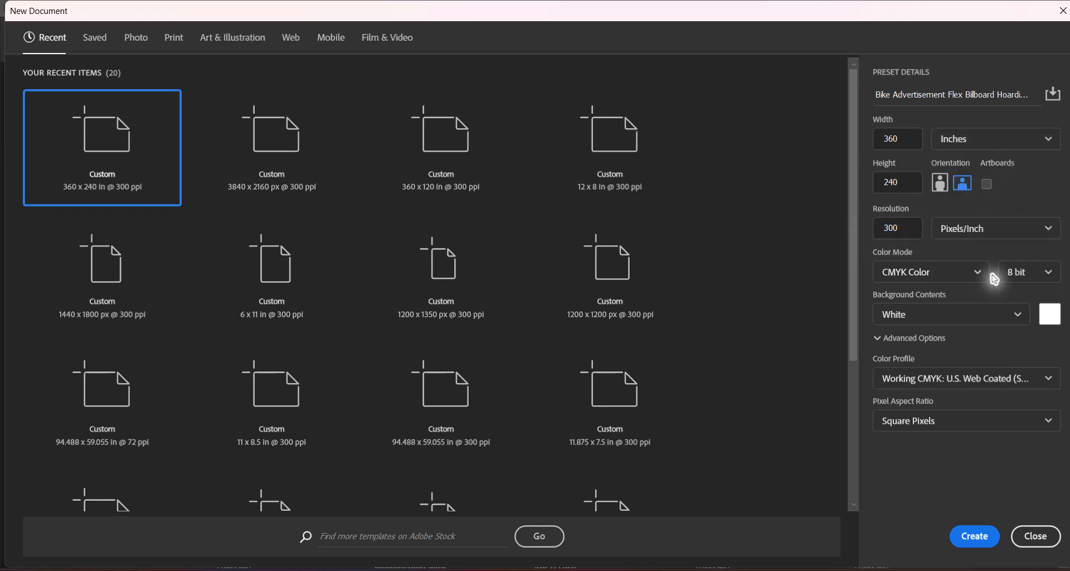
pyautogui.click(975, 535)
# - Draw a black rectangle about 3694 × 2452 px covering the whole canvas and shift it to extend past all edges
pyautogui.moveTo(13, 397); pyautogui.dragTo(60, 400)
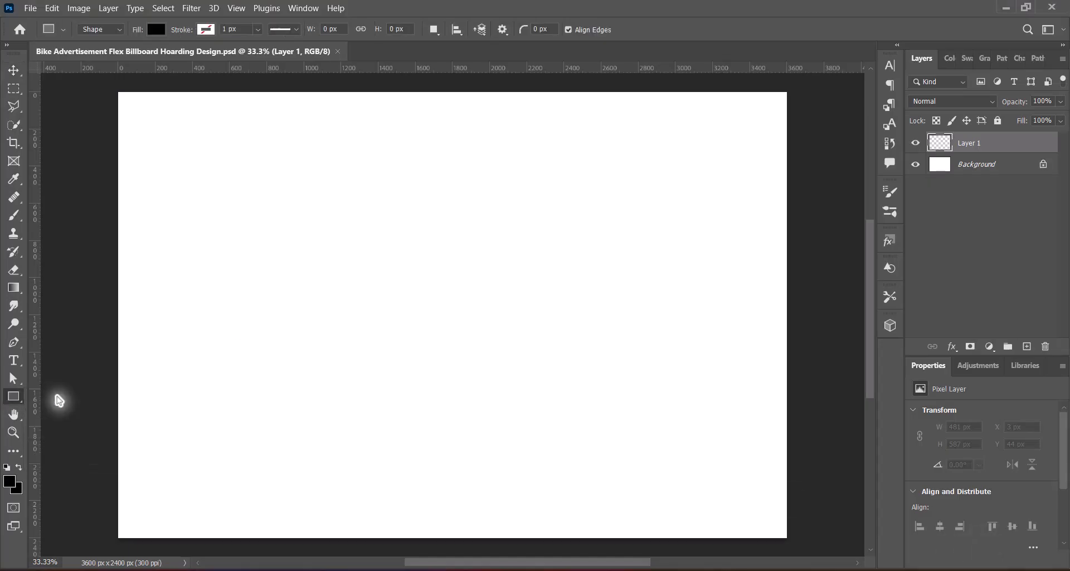
pyautogui.moveTo(107, 86); pyautogui.dragTo(792, 541)
pyautogui.hotkey('ctrl', 't')
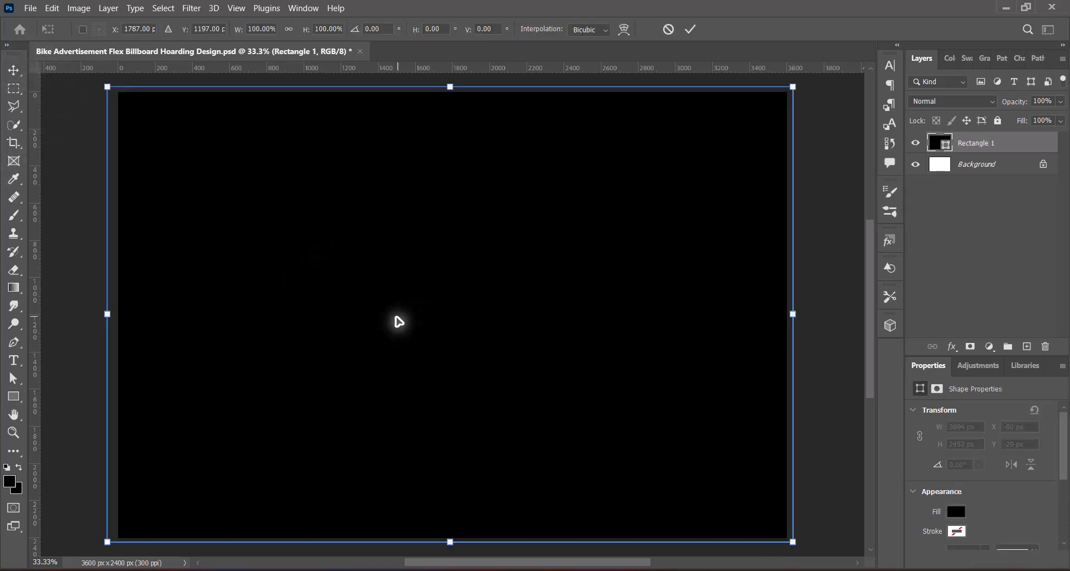
pyautogui.moveTo(446, 330); pyautogui.dragTo(449, 333)
pyautogui.press('Return')
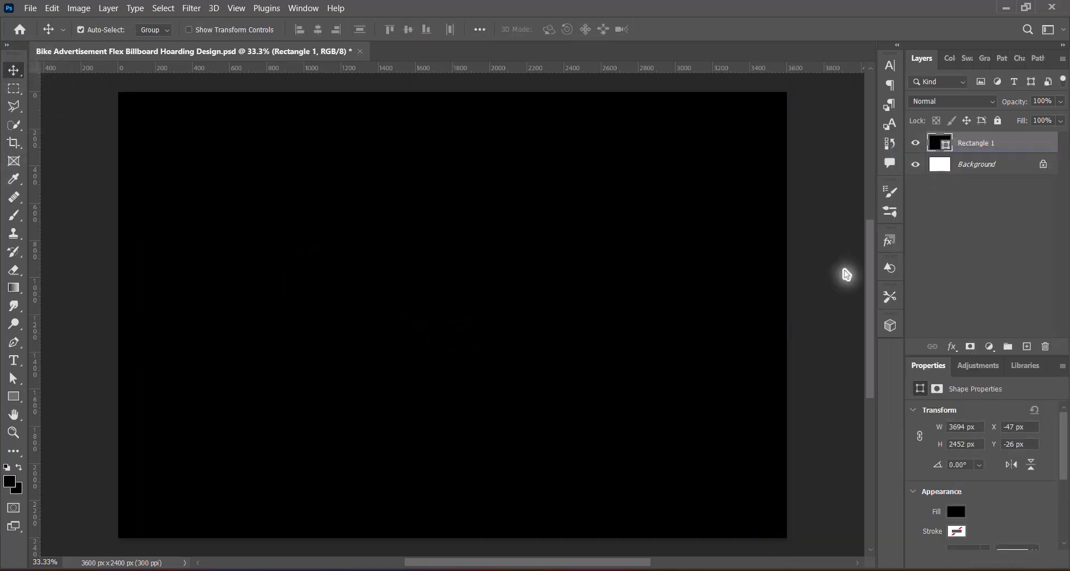
# - Add a Gradient Overlay to Rectangle 1 and set its style to Reflected
pyautogui.click(523, 349)
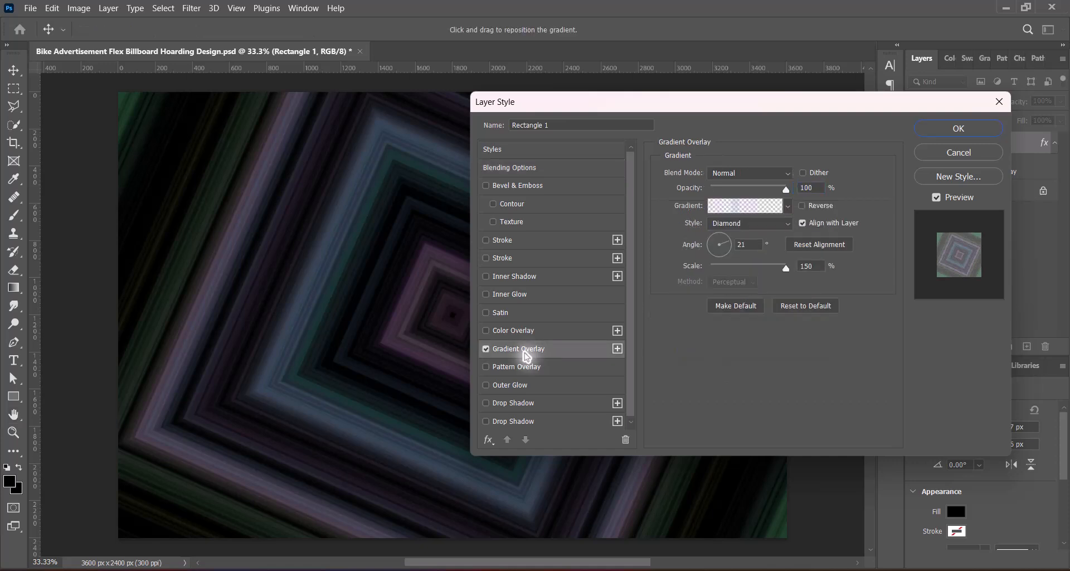
pyautogui.click(762, 224)
pyautogui.click(740, 265)
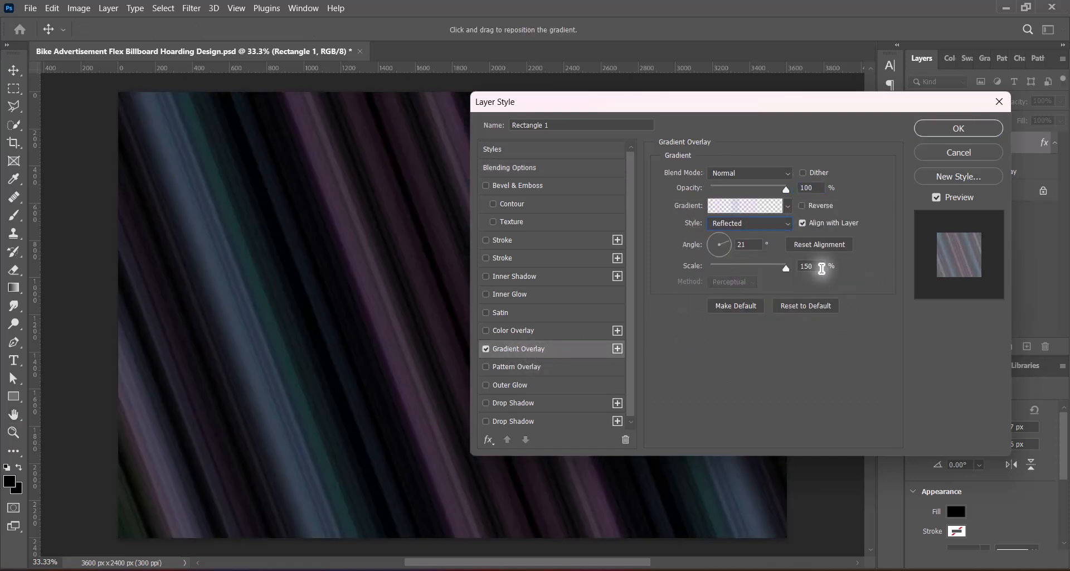
# - Change the overlay gradient's type to Solid and set its angle to -39°
pyautogui.click(745, 206)
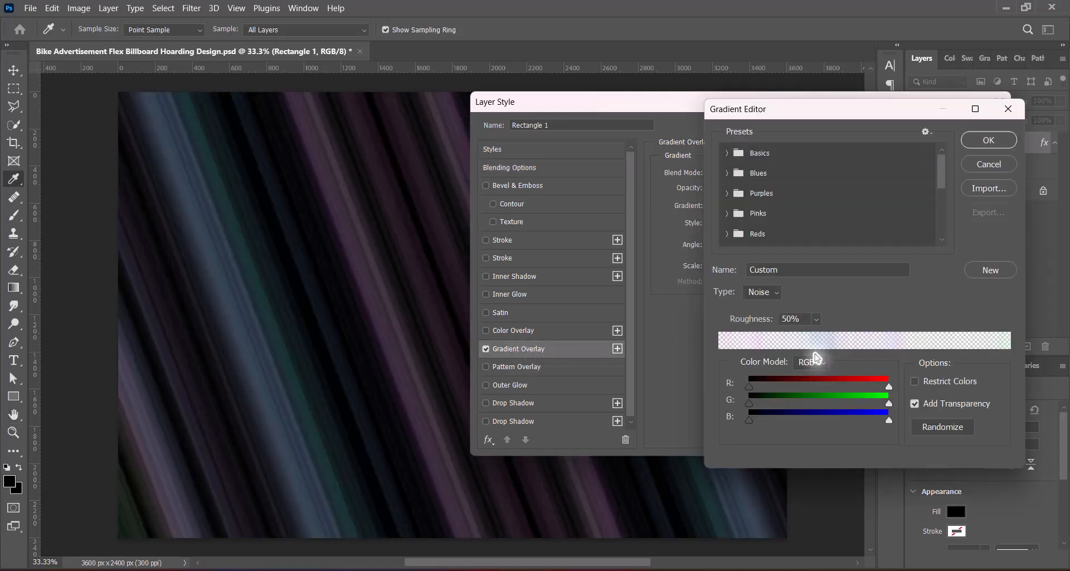
pyautogui.click(773, 297)
pyautogui.click(762, 282)
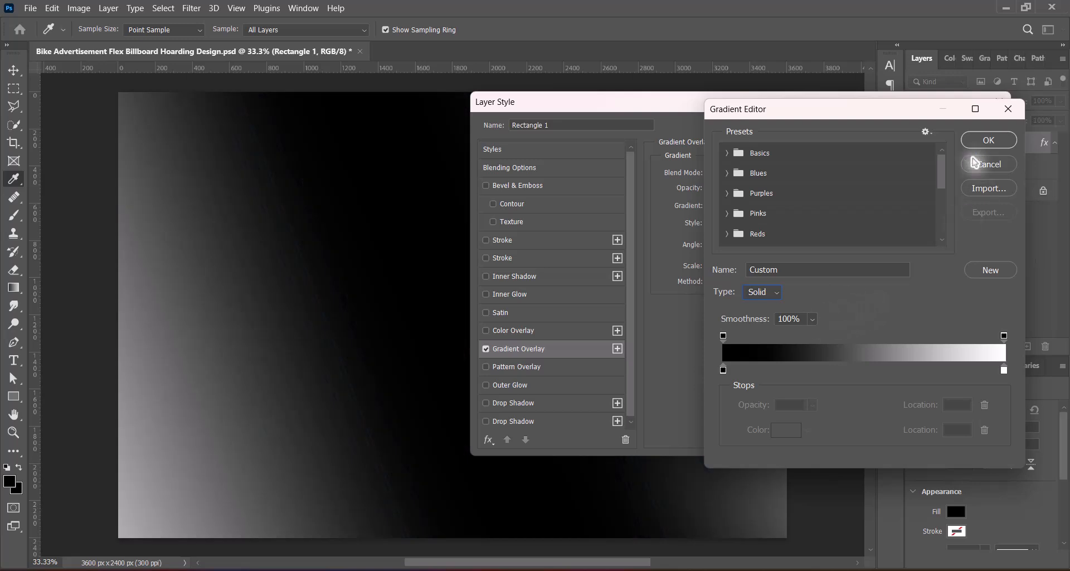
pyautogui.click(973, 145)
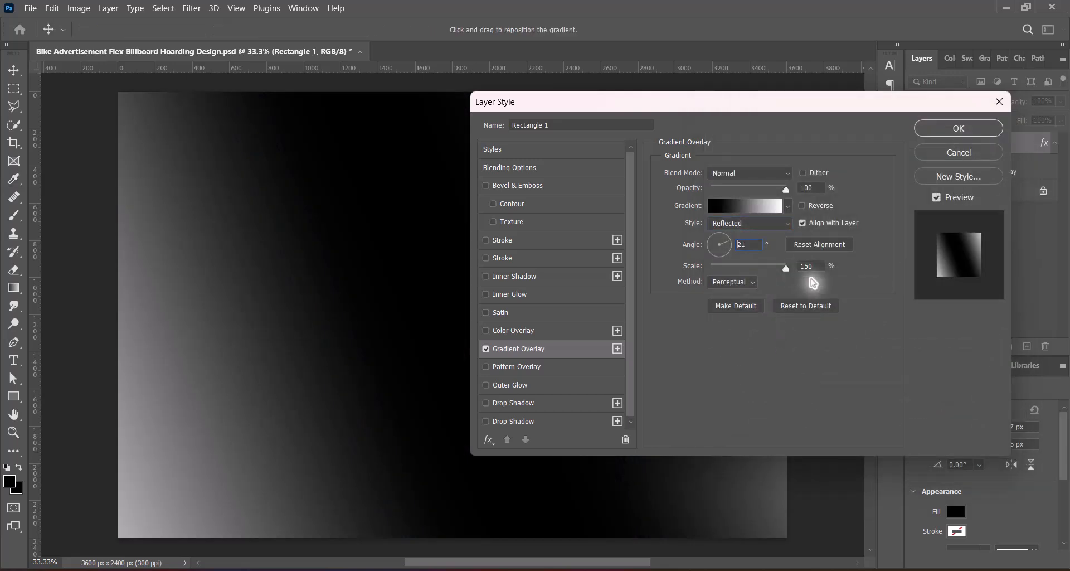
pyautogui.write('-')
pyautogui.write('-33')
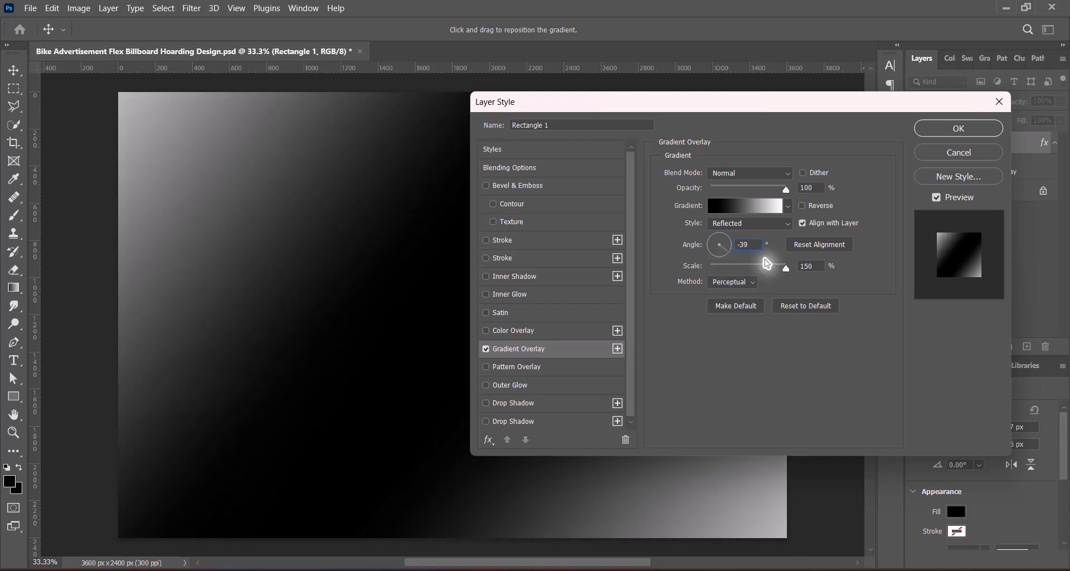
# - Apply the pink, orange and dark blue preset from the Purples group to the gradient overlay
pyautogui.click(790, 209)
pyautogui.click(617, 274)
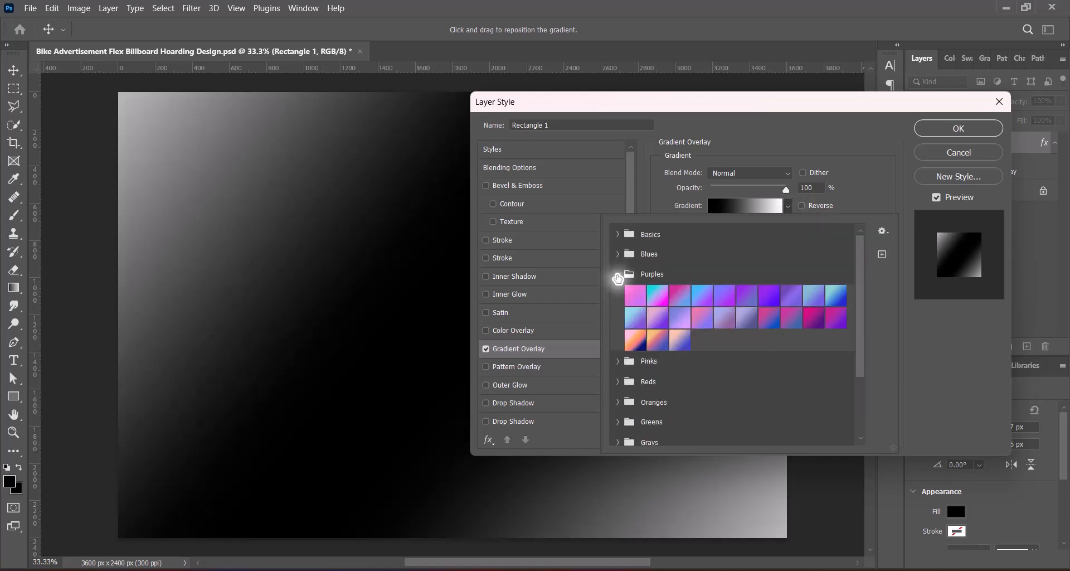
pyautogui.click(639, 337)
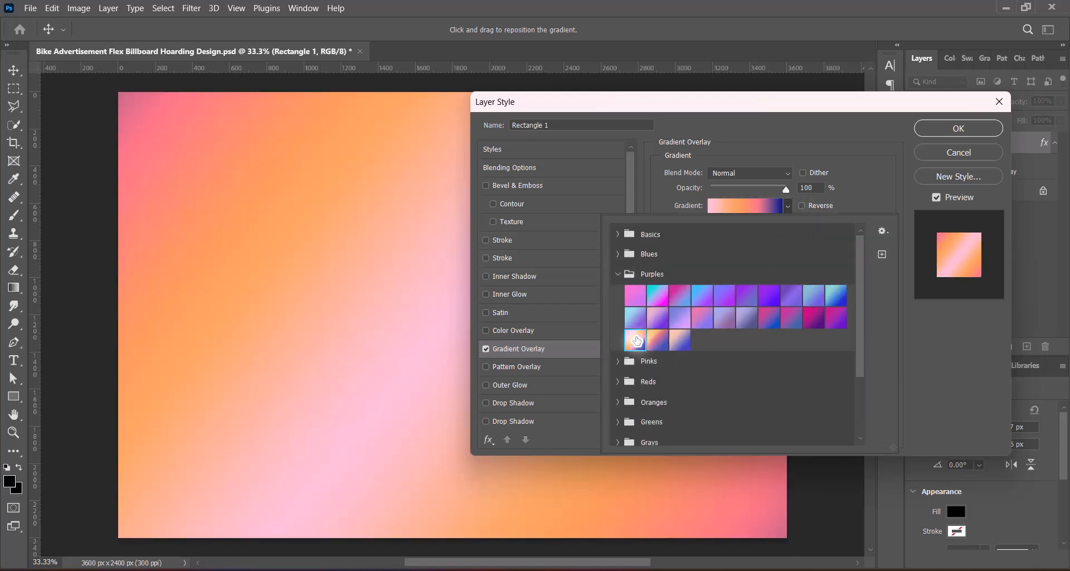
pyautogui.click(919, 381)
# - Try reversing the overlay gradient and adjusting its scale
pyautogui.click(801, 206)
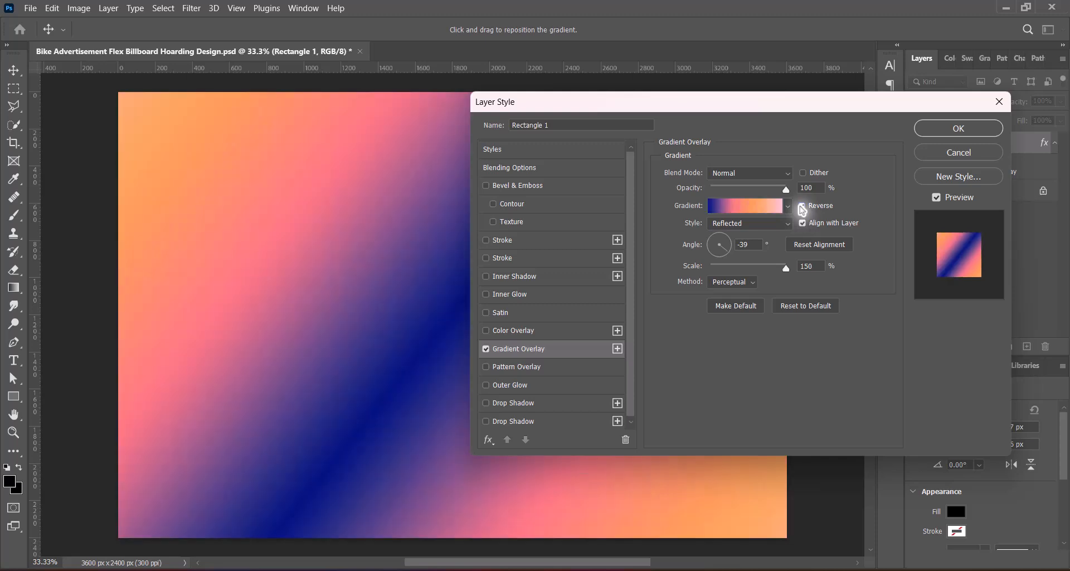
pyautogui.click(802, 209)
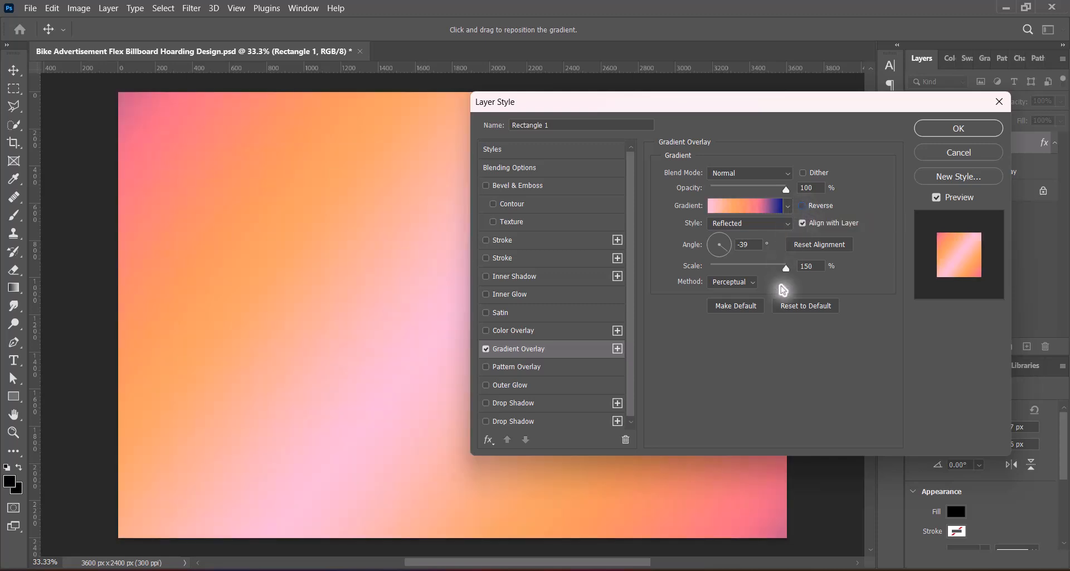
pyautogui.moveTo(785, 268)
pyautogui.mouseDown()
pyautogui.moveTo(776, 278)
pyautogui.moveTo(785, 268)
pyautogui.mouseUp()
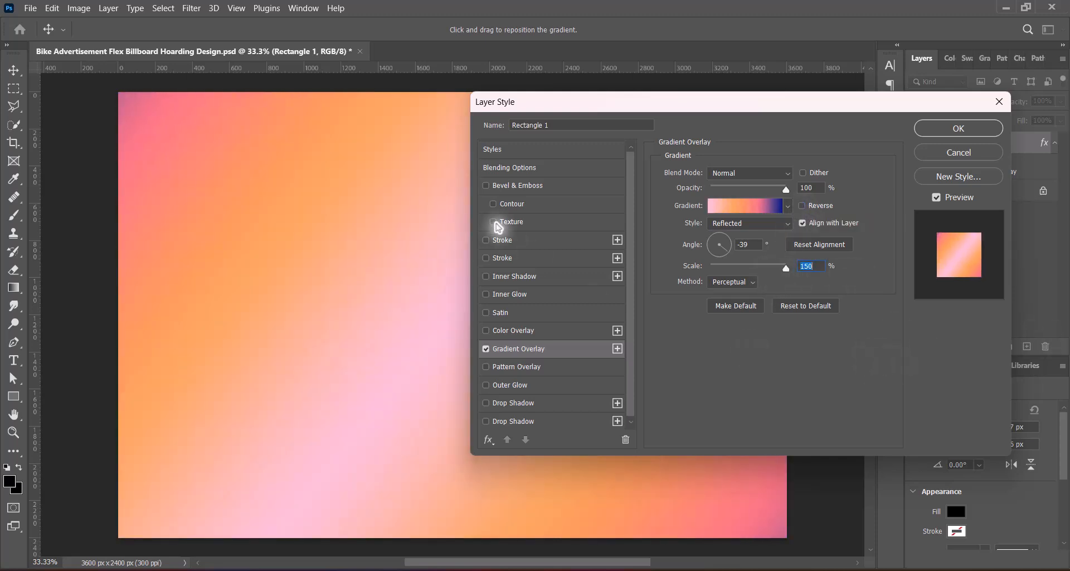
# - Enable the Bevel & Emboss texture on Rectangle 1 and choose the pale green pattern from the Water group
pyautogui.click(494, 221)
pyautogui.click(535, 221)
pyautogui.click(731, 191)
pyautogui.click(572, 287)
pyautogui.click(612, 309)
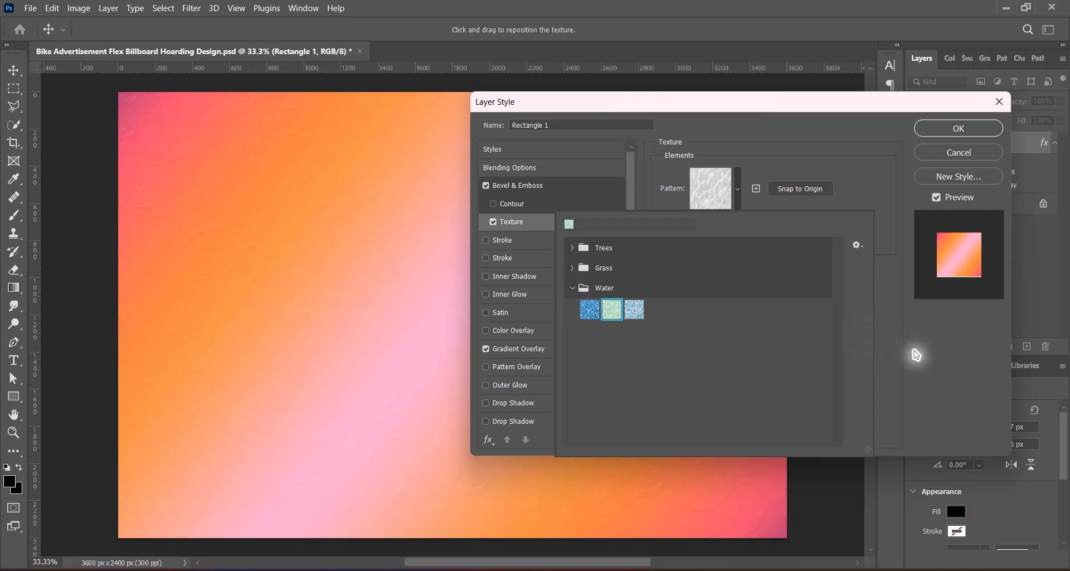
pyautogui.click(915, 355)
# - Set the bevel's highlight mode to Linear Light and its shadow mode to Dissolve
pyautogui.click(528, 190)
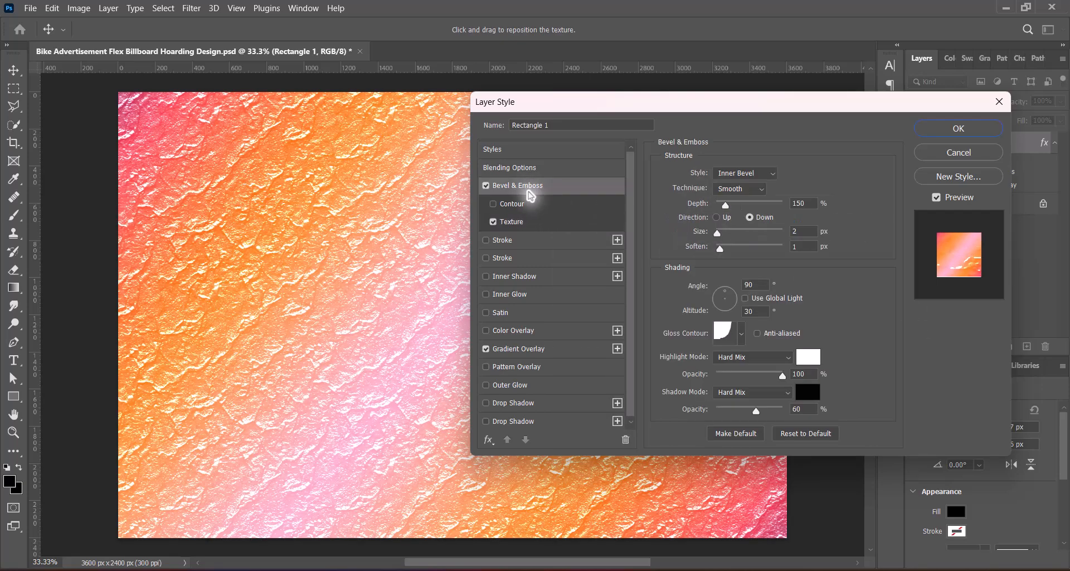
pyautogui.click(746, 362)
pyautogui.click(737, 432)
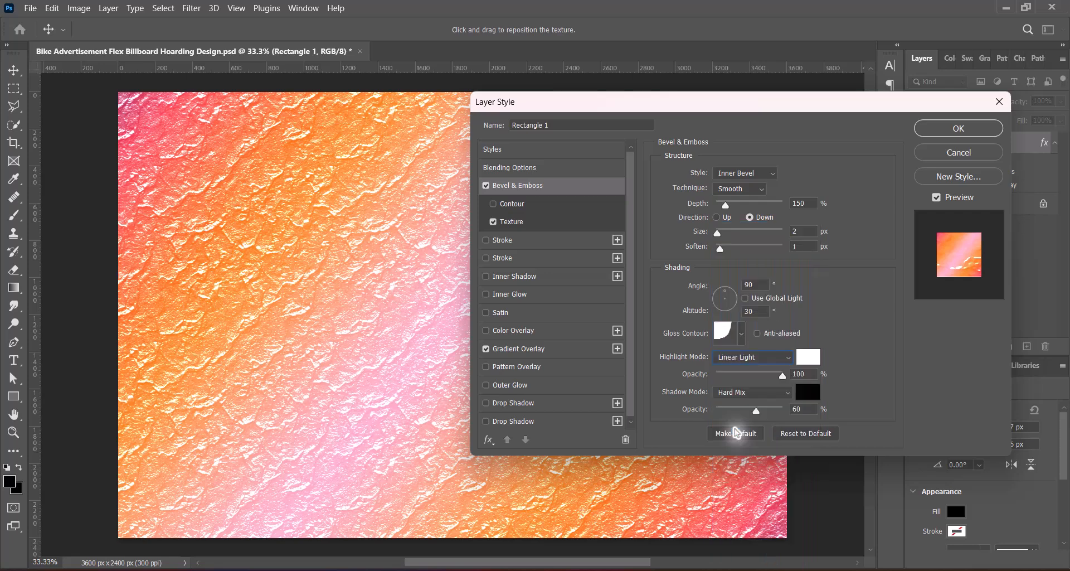
pyautogui.click(750, 396)
pyautogui.click(730, 242)
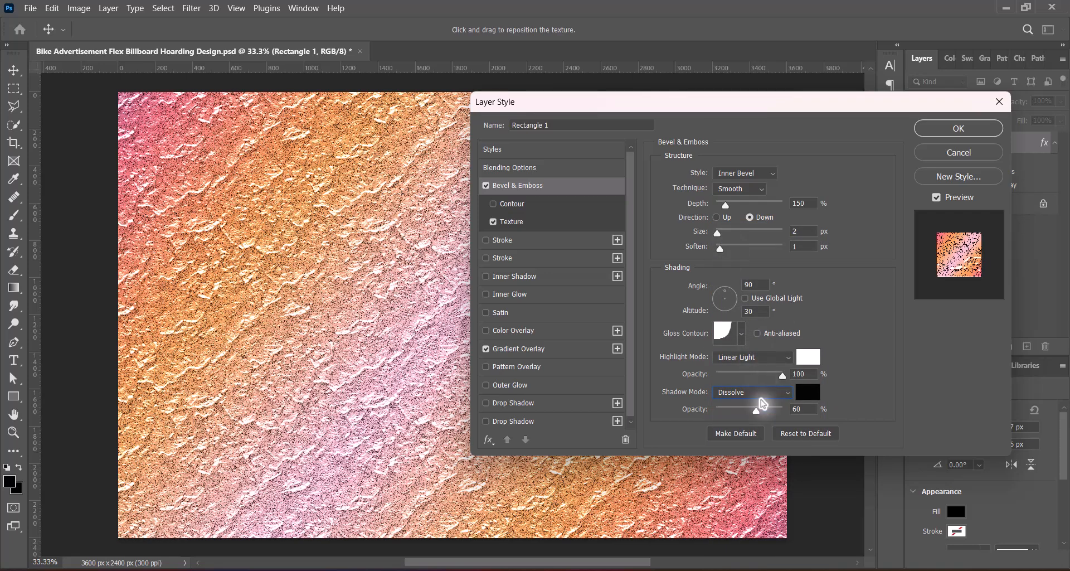
# - Change the bevel's shadow color to white (ffffff)
pyautogui.click(809, 395)
pyautogui.click(701, 219)
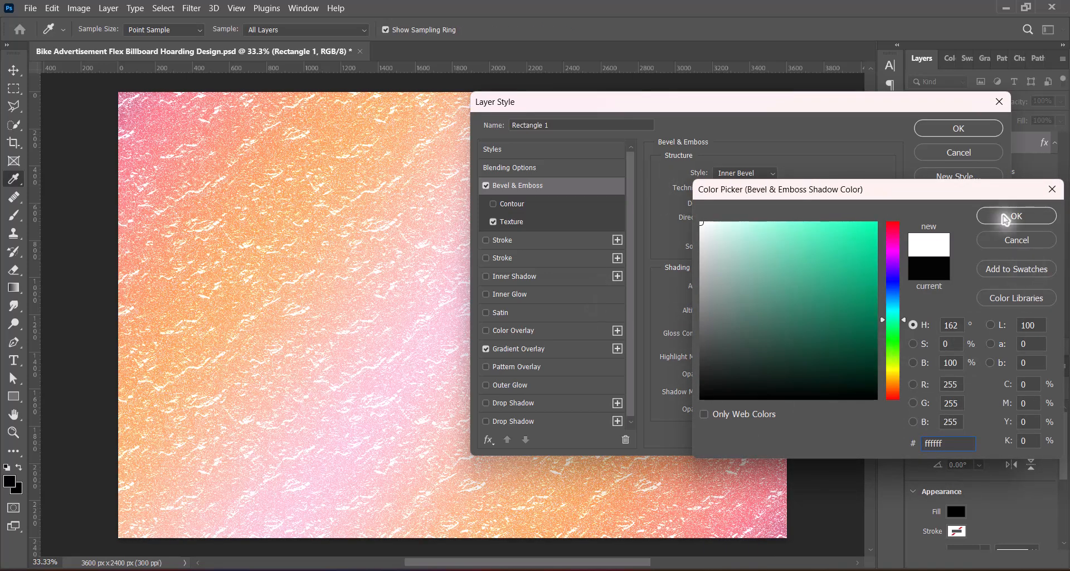
pyautogui.click(1013, 213)
# - Try different gloss contours for the bevel and choose the ninth preset with several narrow peaks
pyautogui.click(741, 333)
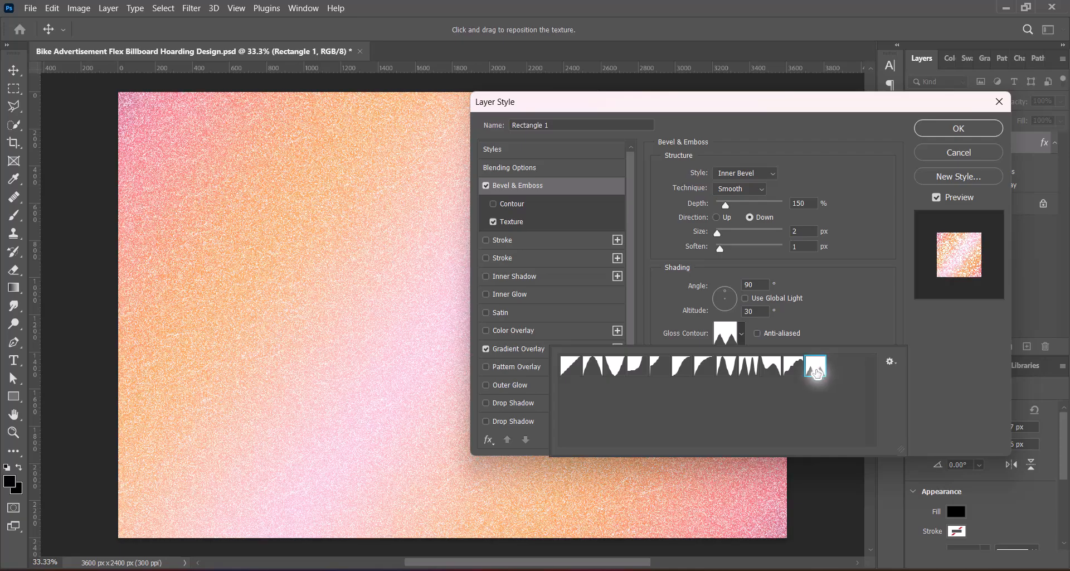
pyautogui.click(795, 369)
pyautogui.click(771, 370)
pyautogui.click(748, 370)
pyautogui.click(723, 373)
pyautogui.click(703, 366)
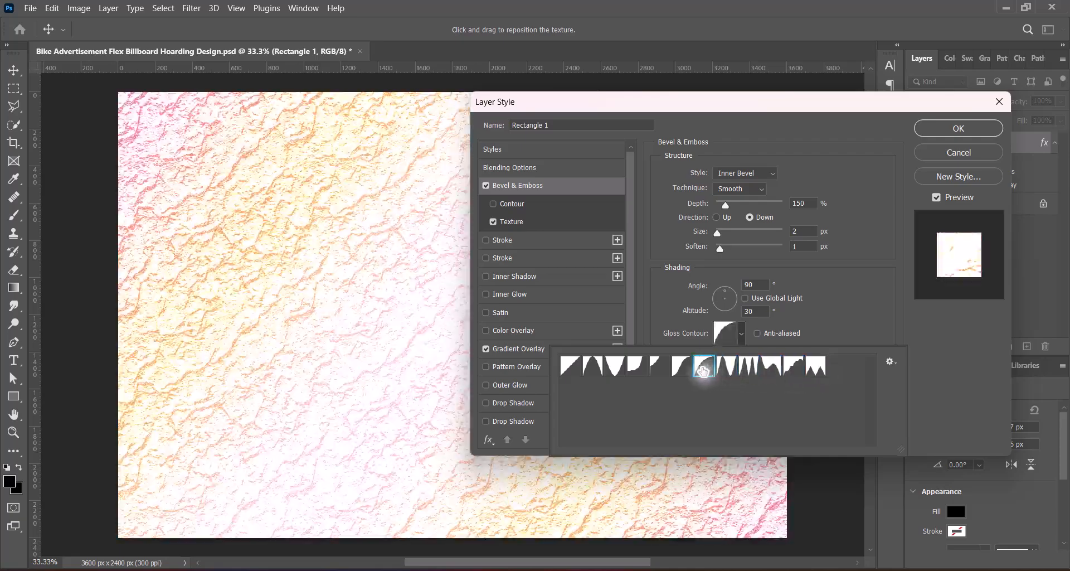
pyautogui.click(680, 366)
pyautogui.click(656, 367)
pyautogui.click(635, 366)
pyautogui.click(614, 366)
pyautogui.click(748, 366)
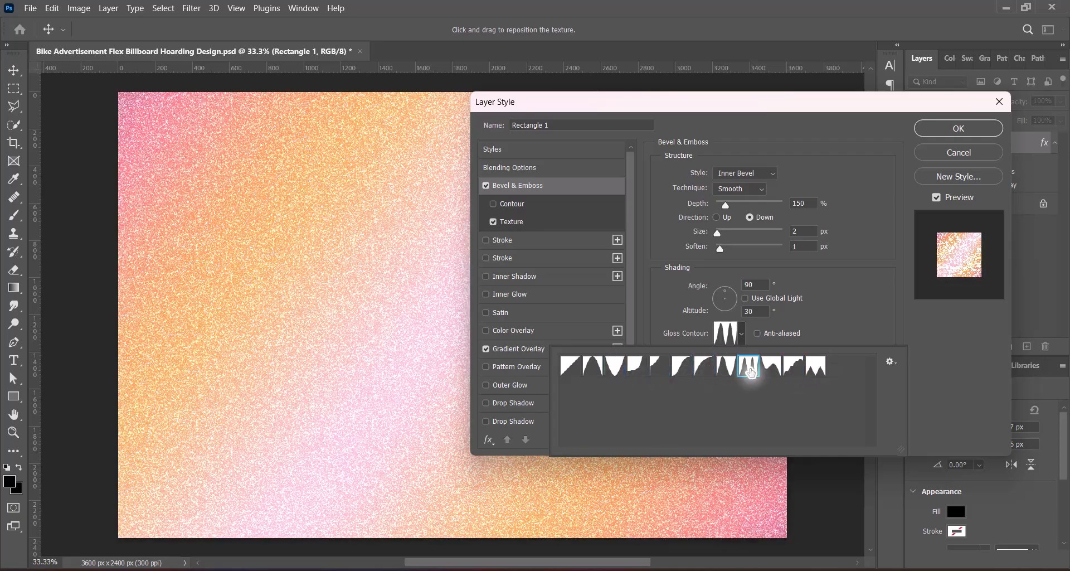
pyautogui.click(771, 366)
pyautogui.click(747, 367)
pyautogui.click(733, 273)
# - Set the bevel structure to depth 1%, direction Up, size 250 px and soften 0 px
pyautogui.moveTo(719, 248); pyautogui.dragTo(705, 263)
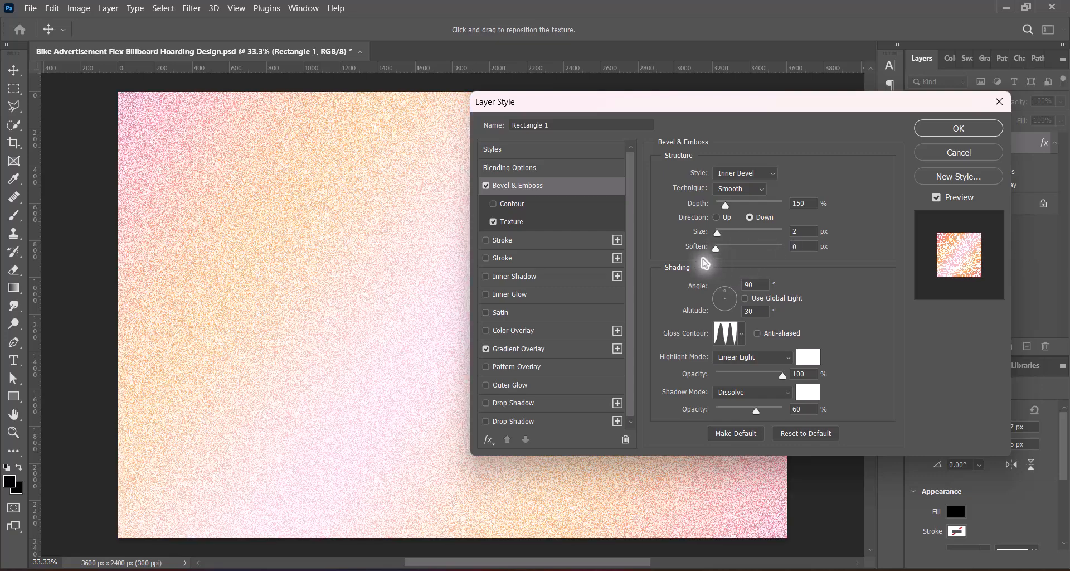
pyautogui.click(718, 218)
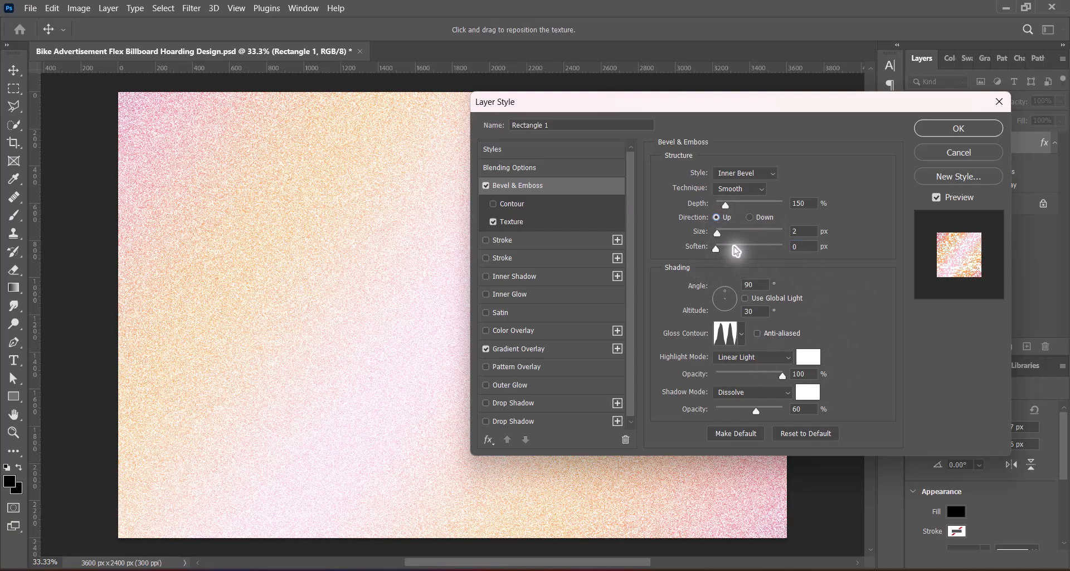
pyautogui.click(720, 248)
pyautogui.moveTo(717, 232); pyautogui.dragTo(871, 235)
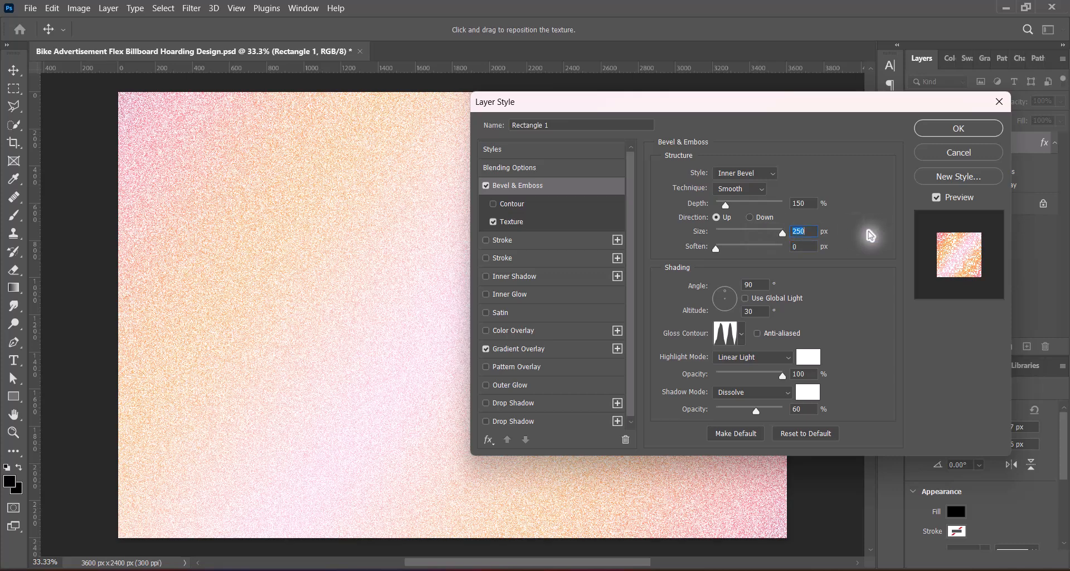
pyautogui.moveTo(783, 204); pyautogui.dragTo(691, 207)
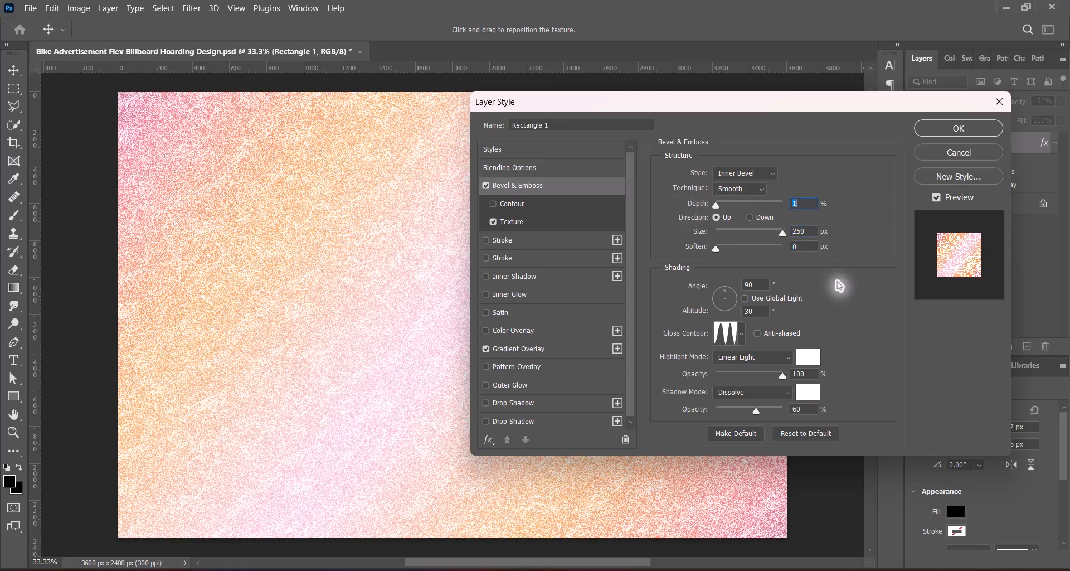
# - Set the bevel's highlight mode to Soft Light and its shadow opacity to 51%
pyautogui.click(759, 360)
pyautogui.click(758, 391)
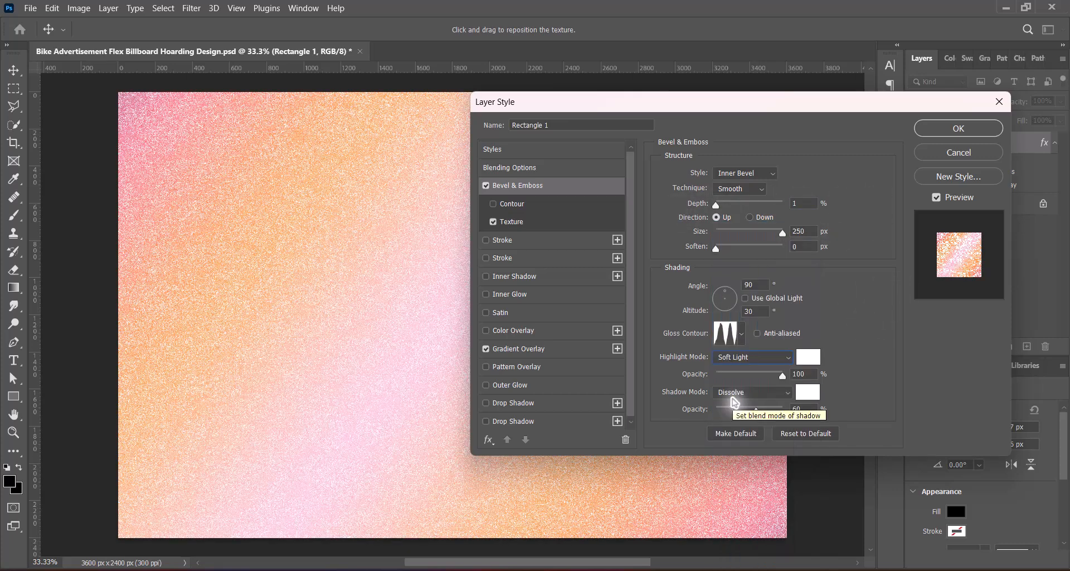
pyautogui.moveTo(779, 414); pyautogui.dragTo(753, 414)
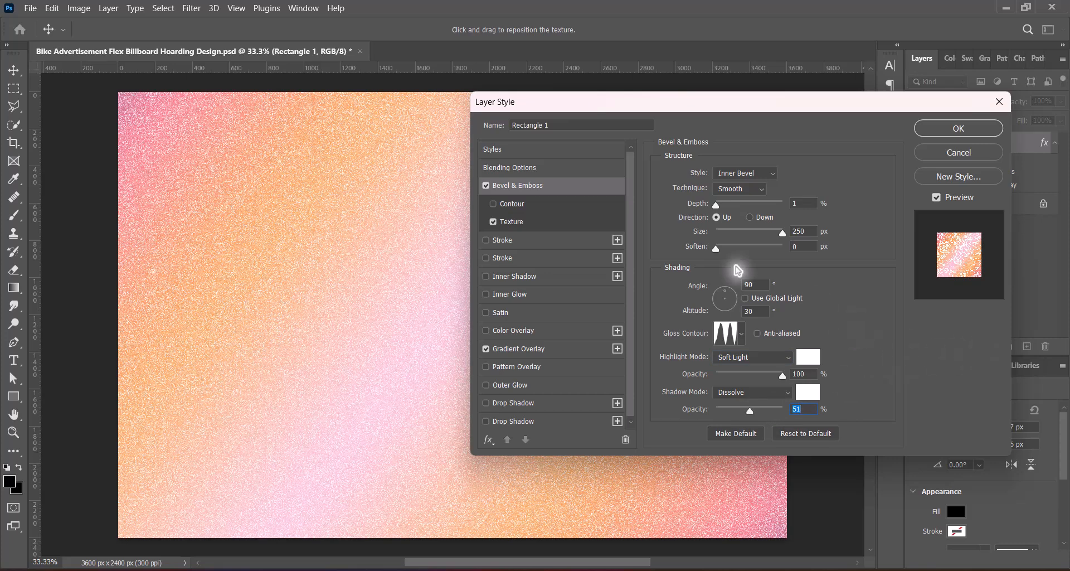
# - Set the bevel's soften to 6 px and direction to Down, then apply the layer style
pyautogui.moveTo(715, 248)
pyautogui.mouseDown()
pyautogui.moveTo(808, 251)
pyautogui.moveTo(734, 257)
pyautogui.mouseUp()
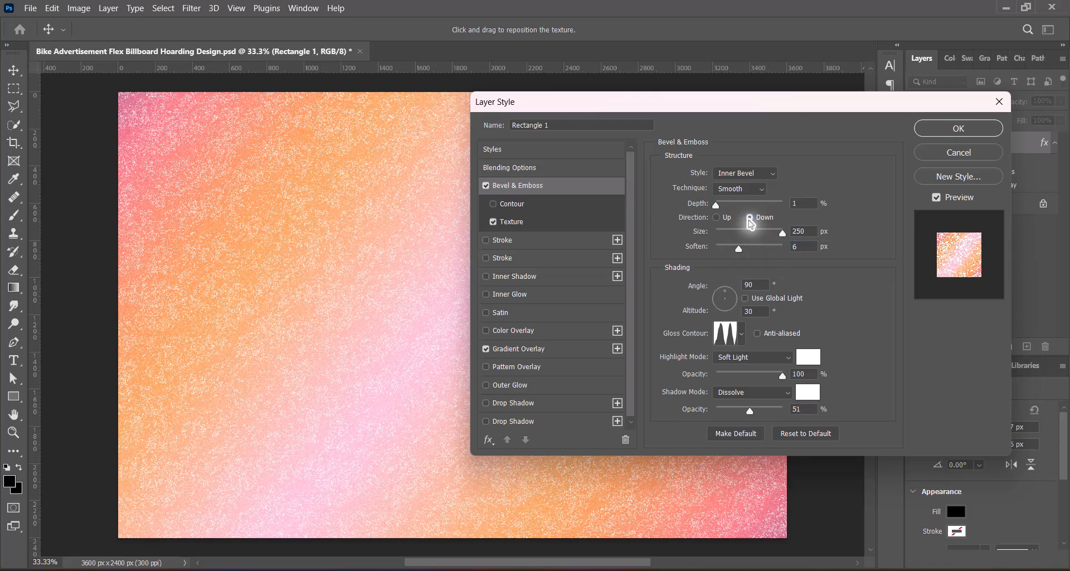
pyautogui.click(935, 133)
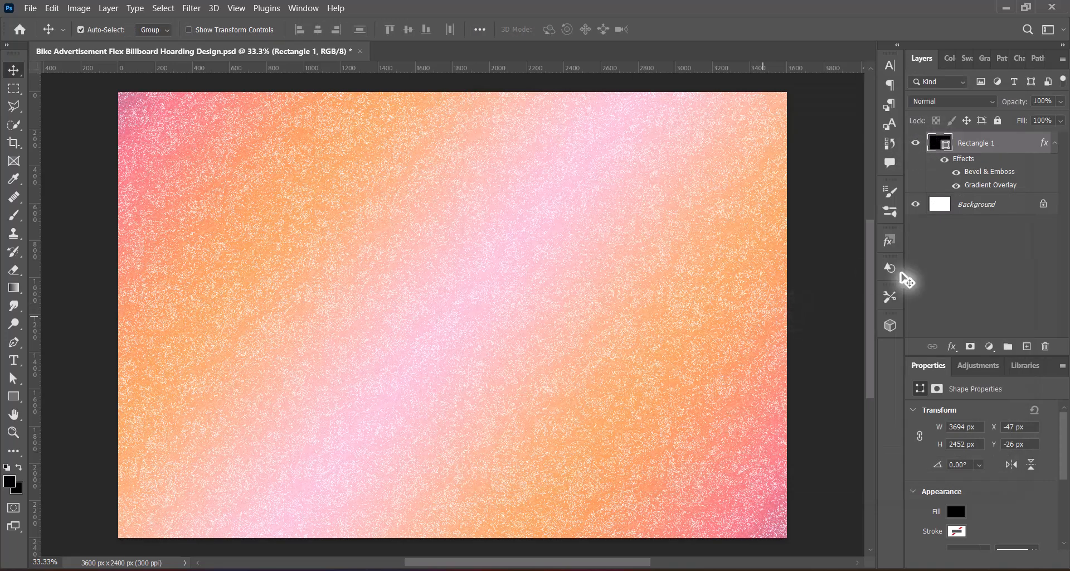
# - Try converting Rectangle 1 to a smart object
pyautogui.rightClick(1009, 150)
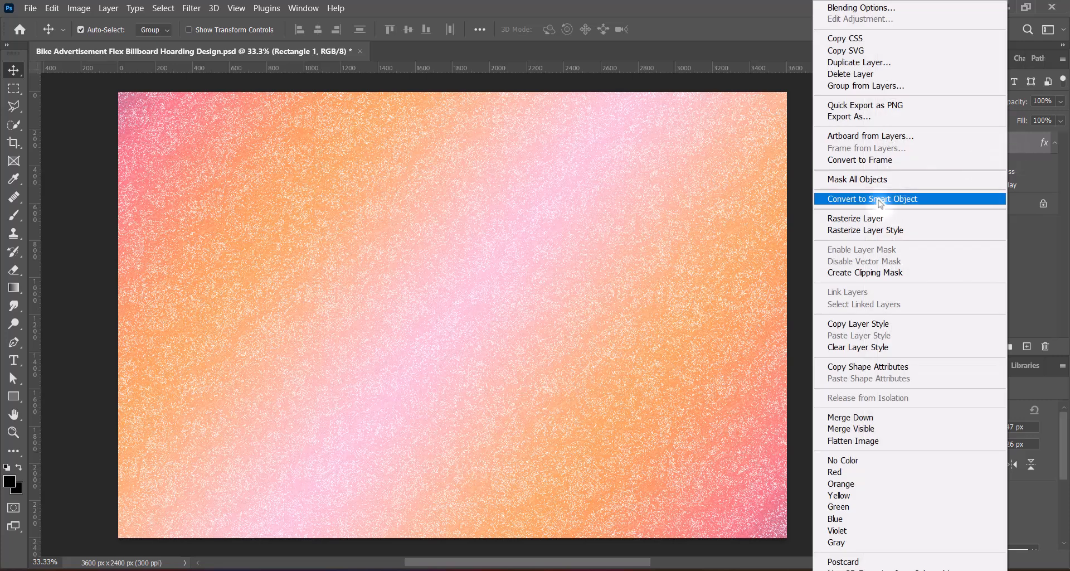
pyautogui.click(876, 199)
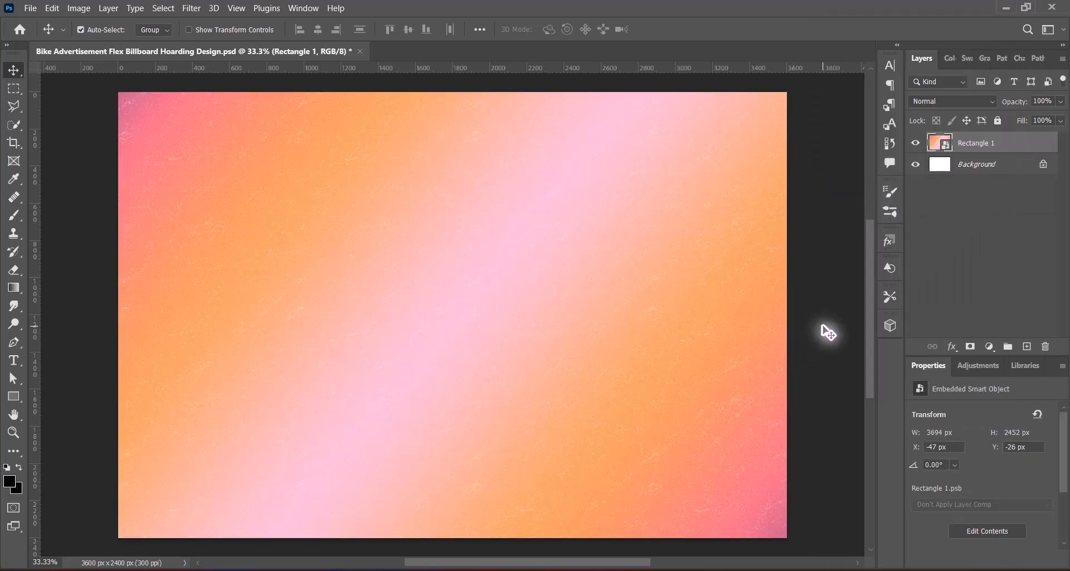
pyautogui.hotkey('ctrl', 'z')
# - Draw a black rectangle about 3387 by 2181 px on a new layer and centre it on the canvas
pyautogui.click(1026, 346)
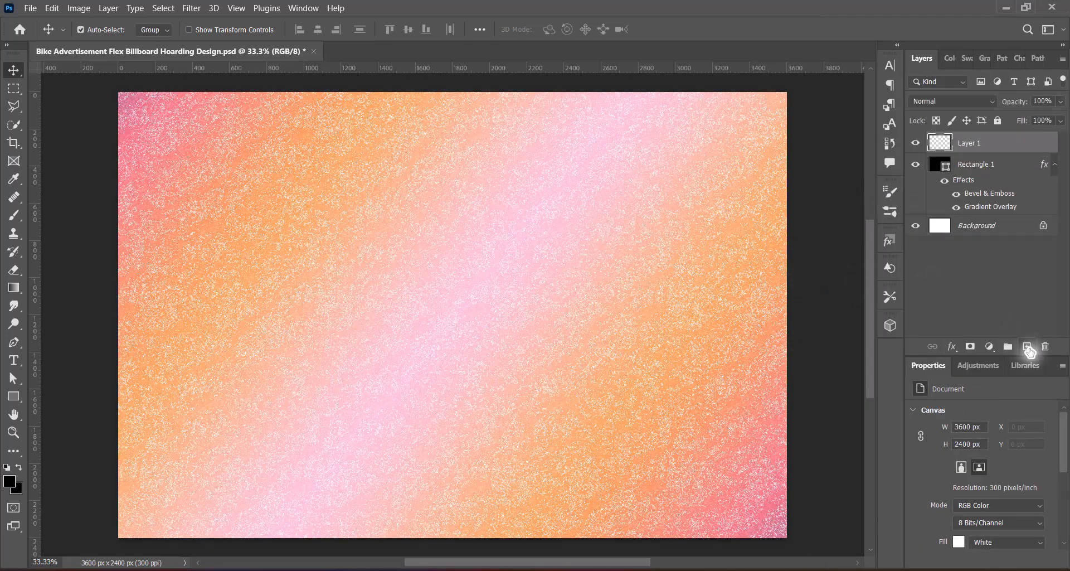
pyautogui.click(13, 398)
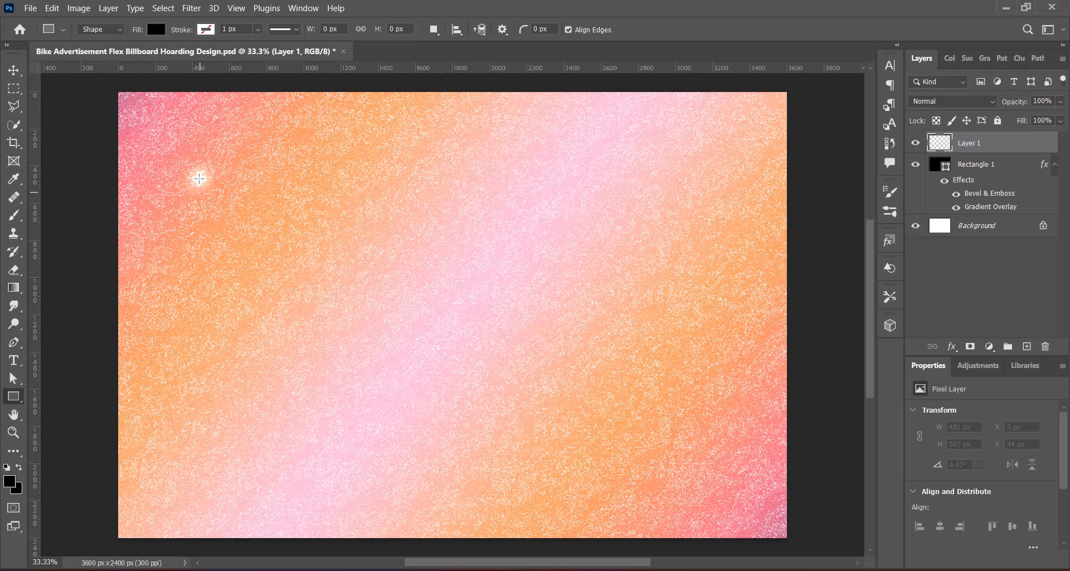
pyautogui.moveTo(157, 133); pyautogui.dragTo(786, 537)
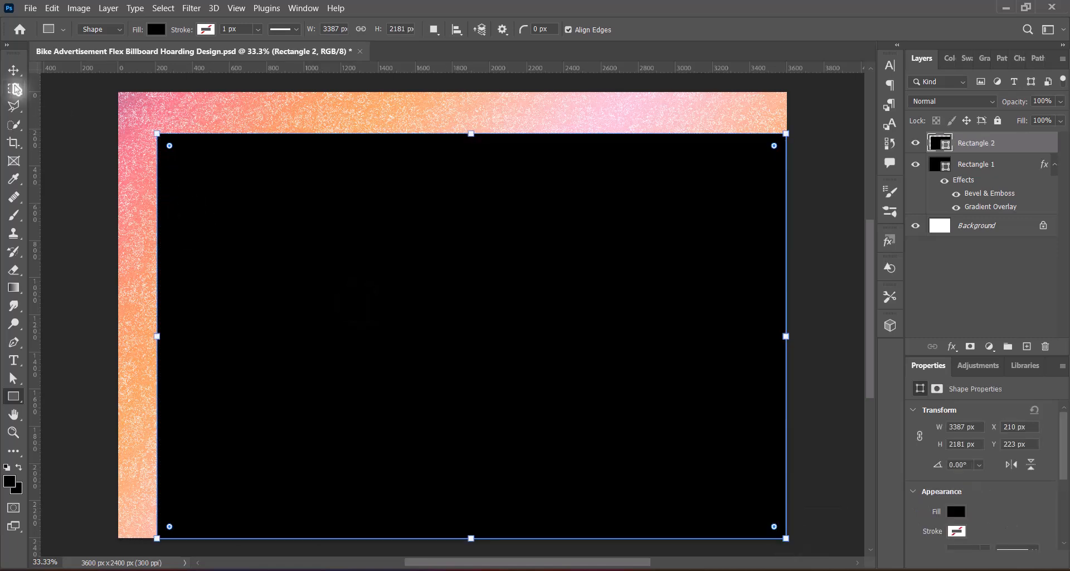
pyautogui.click(13, 70)
pyautogui.moveTo(576, 402); pyautogui.dragTo(557, 381)
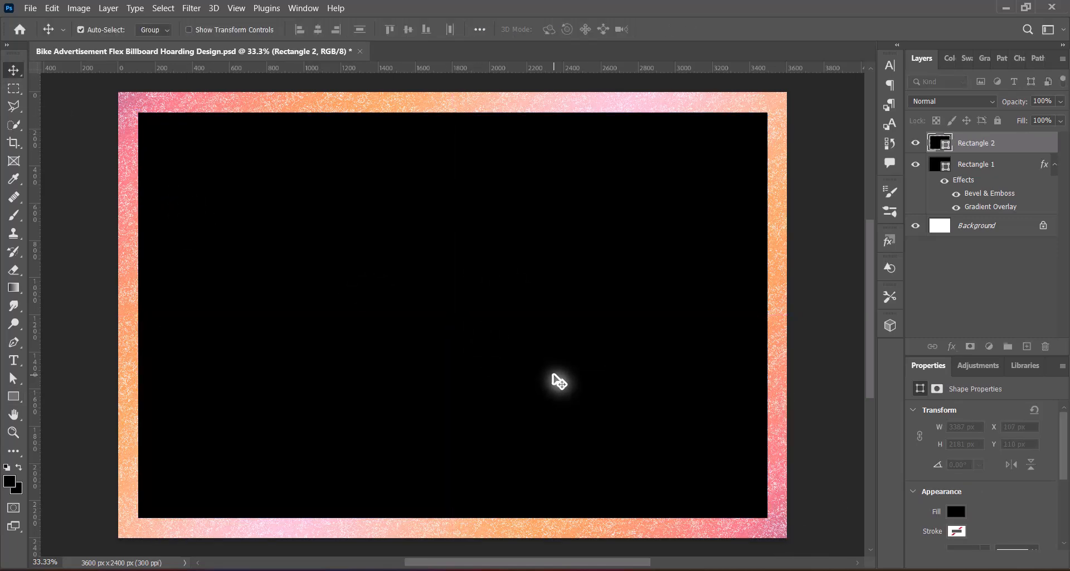
# - Add a gradient overlay to Rectangle 2 and change its gradient type to Noise
pyautogui.rightClick(938, 148)
pyautogui.click(931, 157)
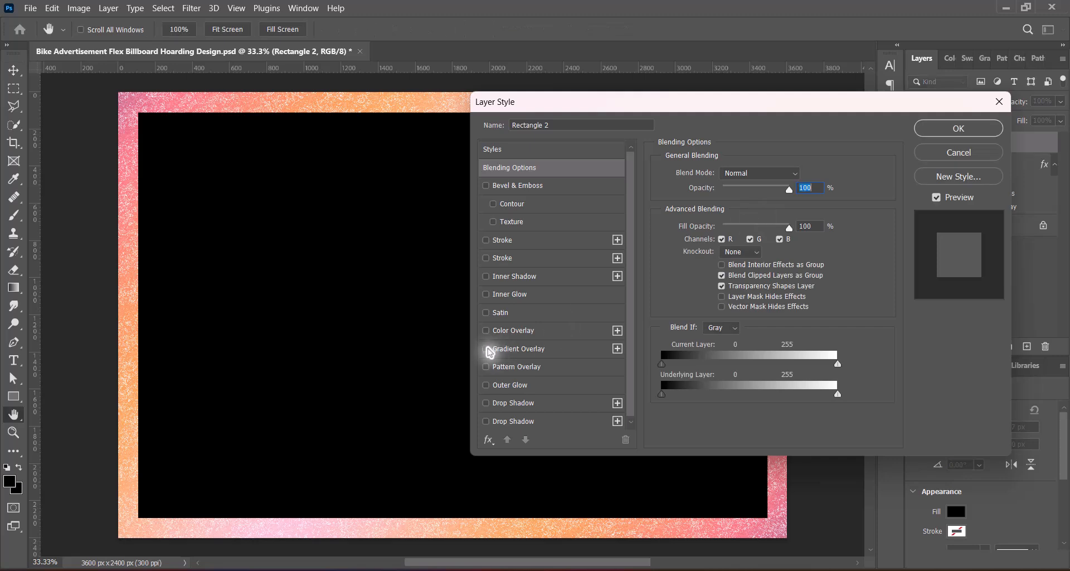
pyautogui.click(490, 350)
pyautogui.press('BackSpace')
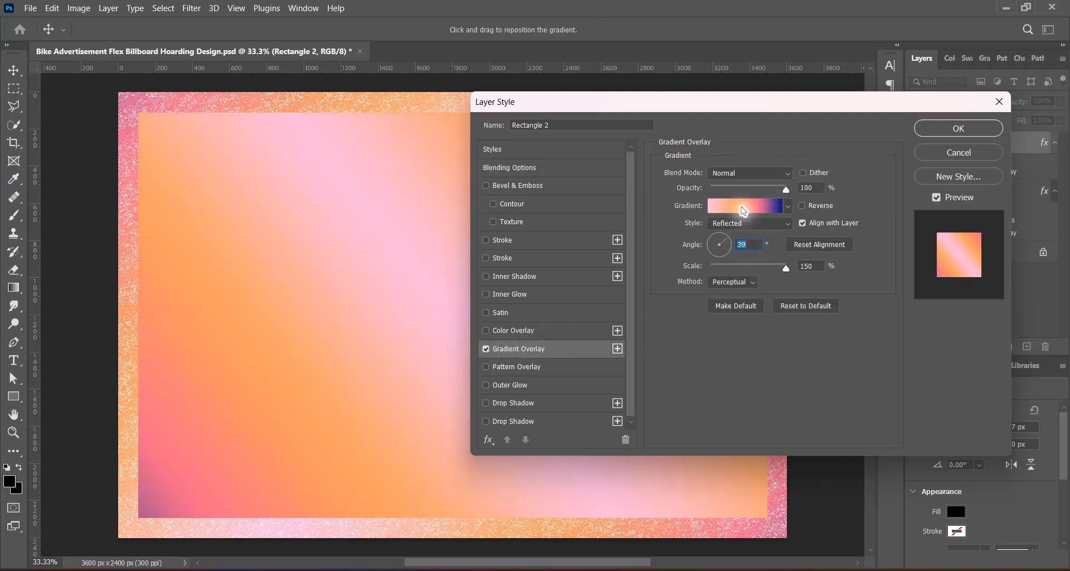
pyautogui.click(742, 207)
pyautogui.click(772, 293)
pyautogui.click(768, 320)
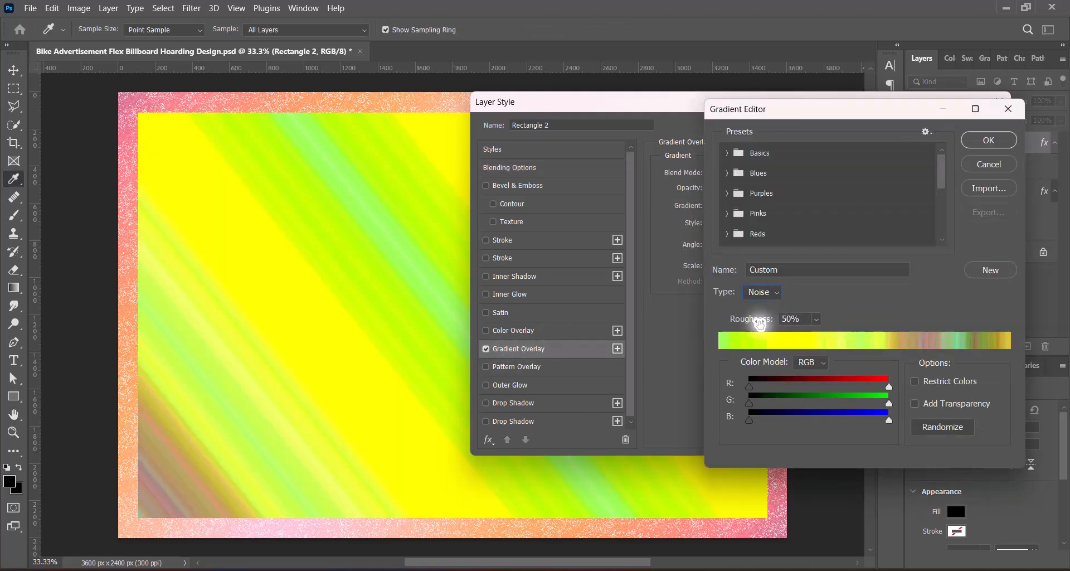
# - Add transparency to the noise gradient, randomize it to dark red and blue streaks, and accept it
pyautogui.click(914, 403)
pyautogui.click(950, 427)
pyautogui.click(950, 427)
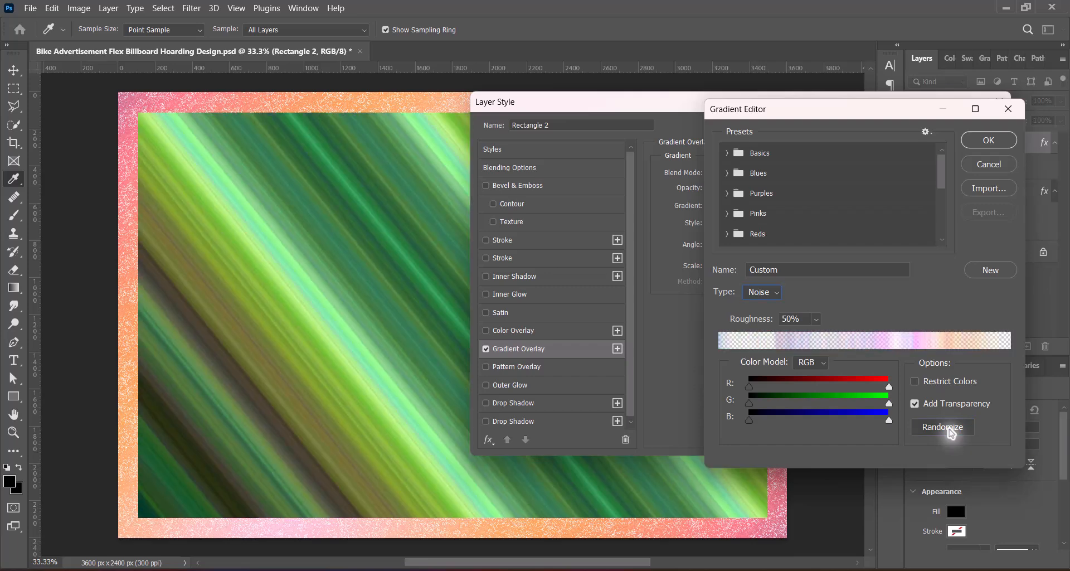
pyautogui.click(950, 427)
pyautogui.click(950, 427)
pyautogui.click(950, 427)
pyautogui.click(950, 427)
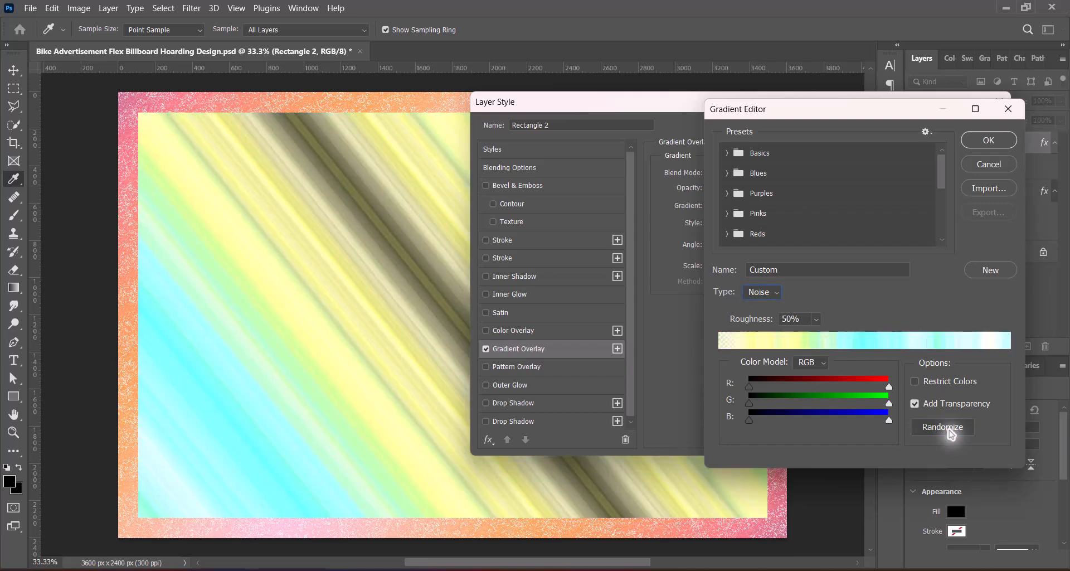
pyautogui.click(950, 427)
pyautogui.click(951, 427)
pyautogui.click(950, 427)
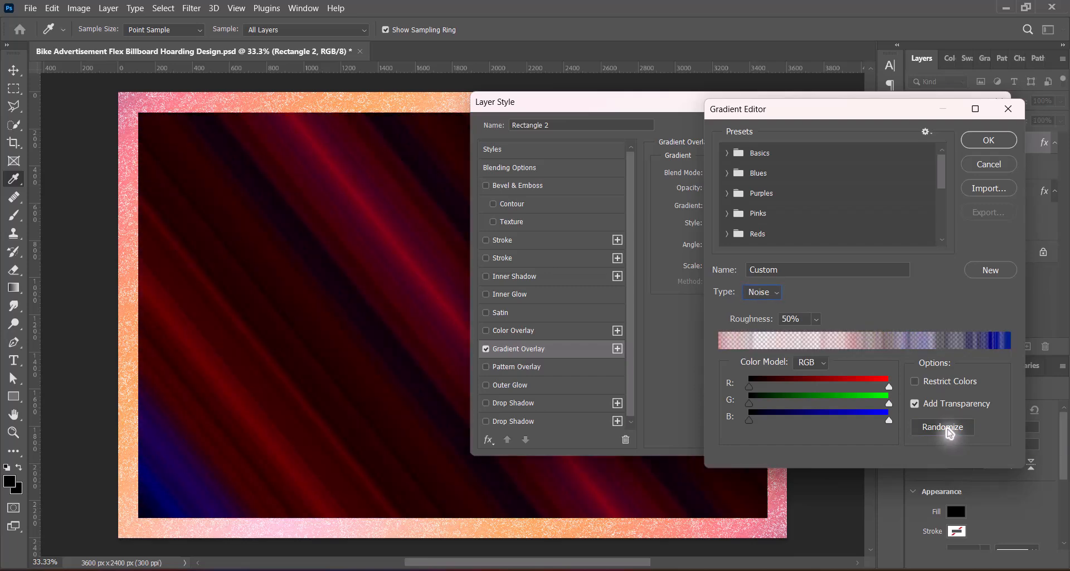
pyautogui.click(988, 142)
# - Apply the gradient overlay reversed at 136% scale and convert Rectangle 2 to a smart object
pyautogui.click(803, 205)
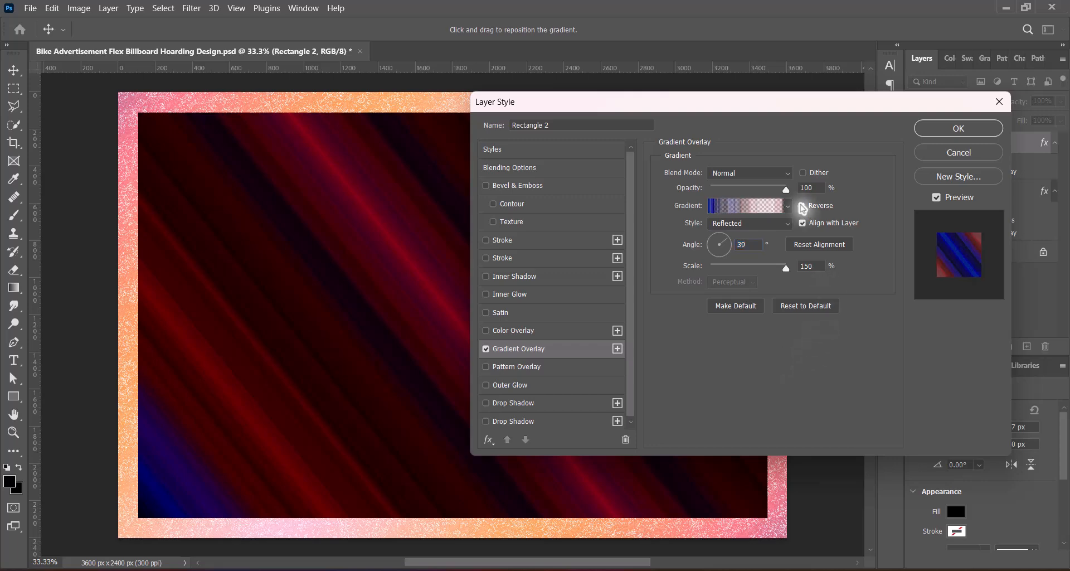
pyautogui.moveTo(785, 267); pyautogui.dragTo(778, 268)
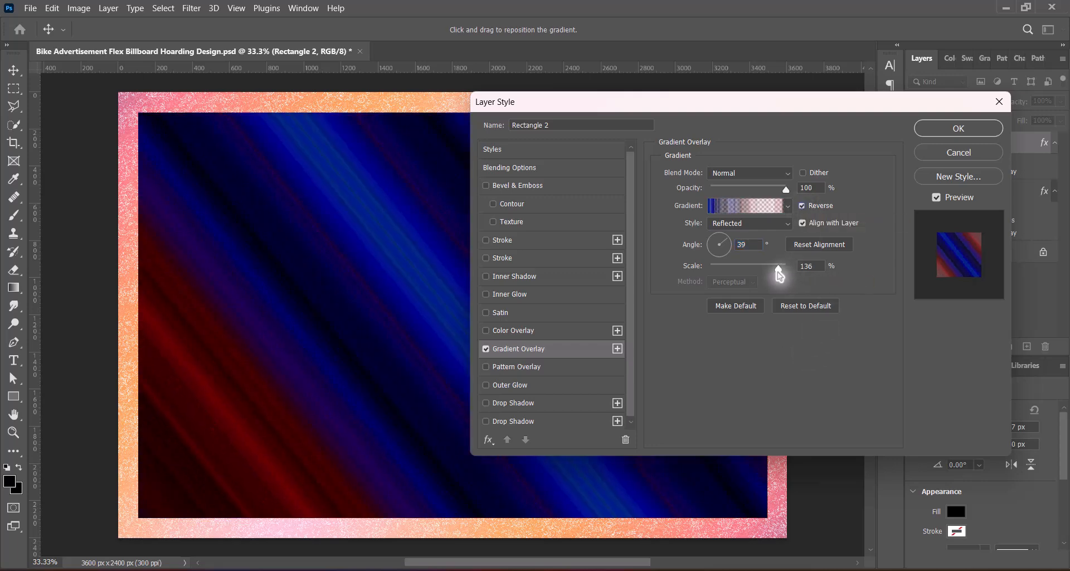
pyautogui.click(924, 133)
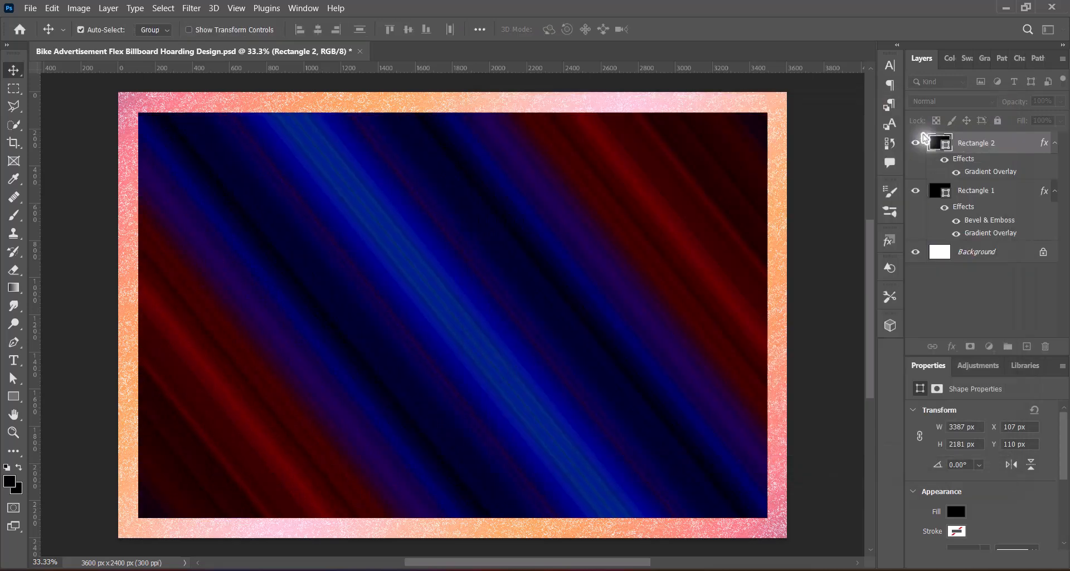
pyautogui.rightClick(1010, 145)
pyautogui.click(892, 201)
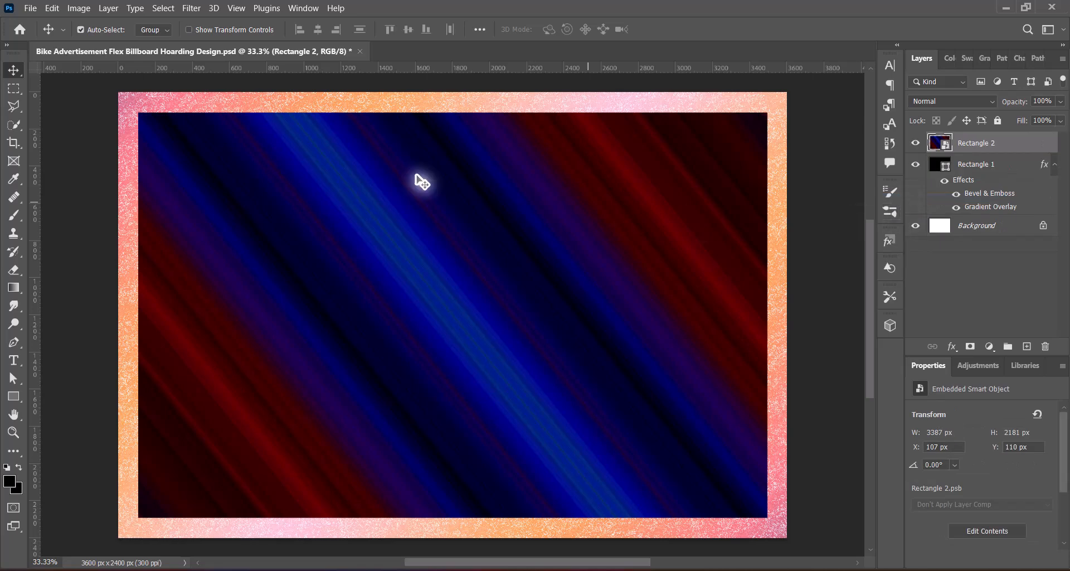
# - Apply a Motion Blur at 39° and 194 pixels to Rectangle 2 and set its blend mode to Linear Dodge (Add)
pyautogui.click(191, 8)
pyautogui.moveTo(312, 174)
pyautogui.click(393, 251)
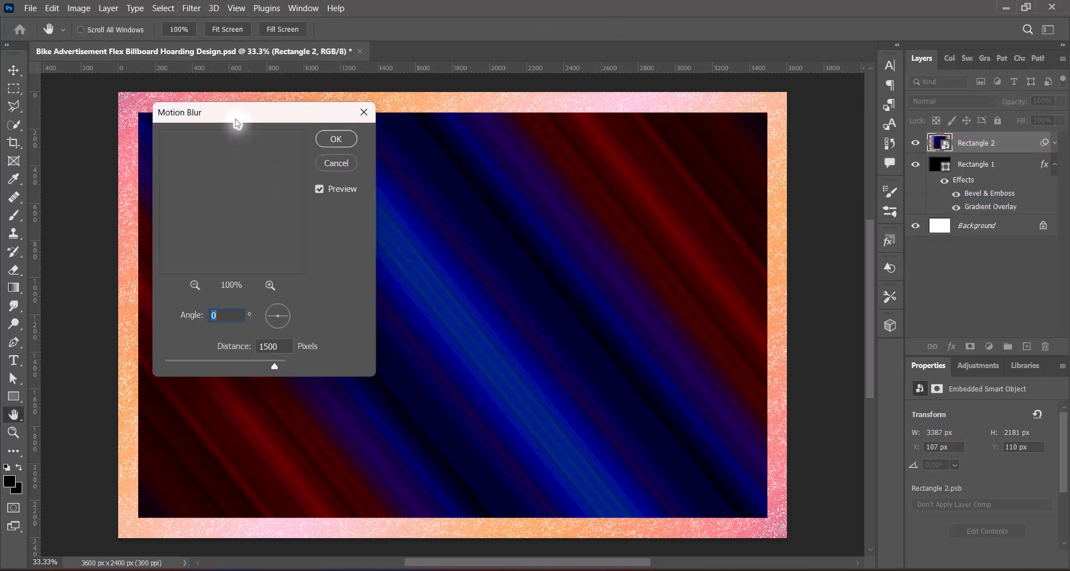
pyautogui.moveTo(239, 124); pyautogui.dragTo(672, 108)
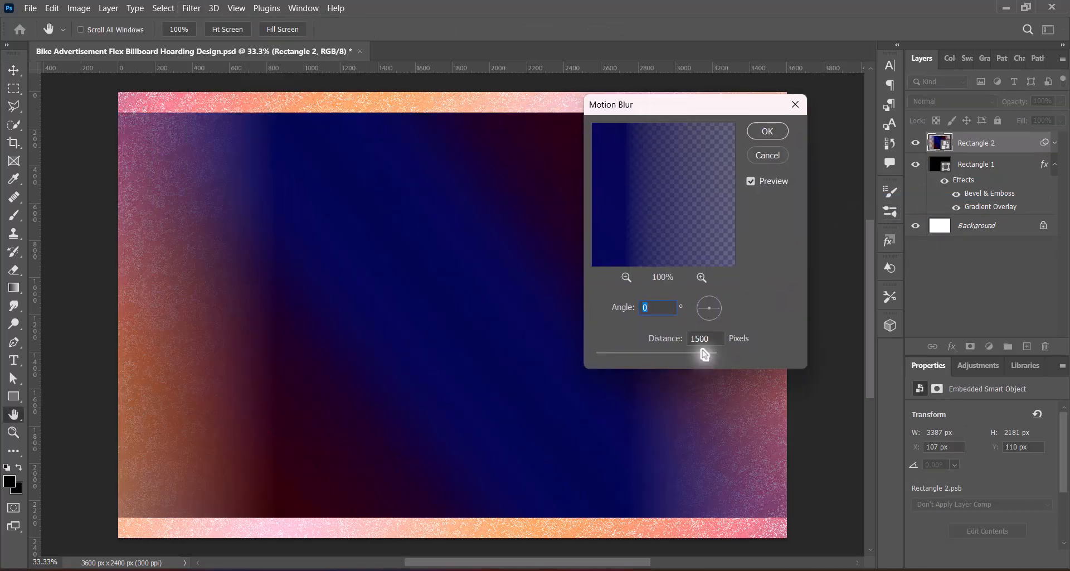
pyautogui.moveTo(705, 363); pyautogui.dragTo(660, 363)
pyautogui.click(620, 311)
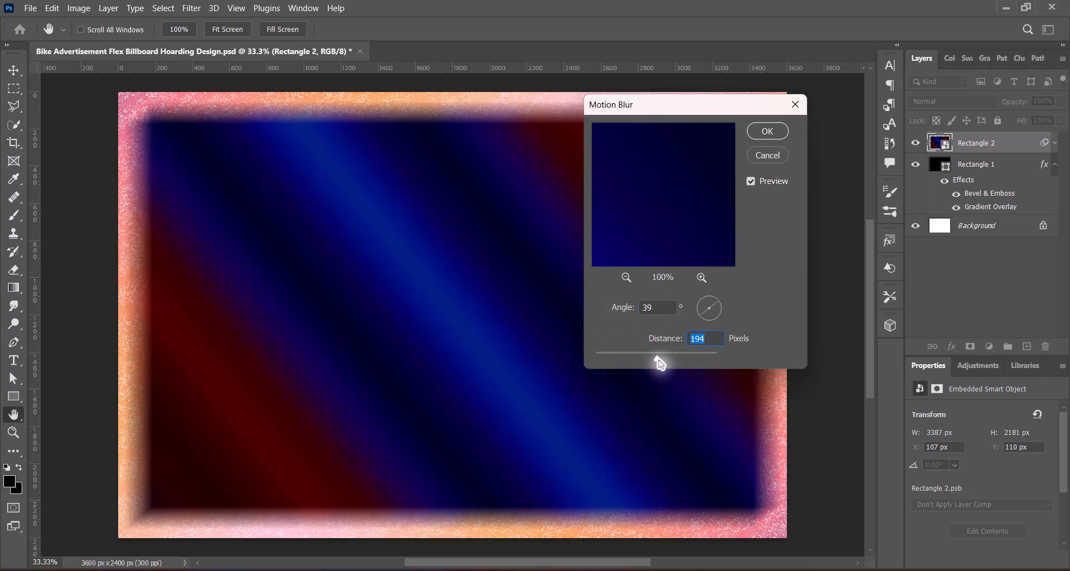
pyautogui.click(767, 130)
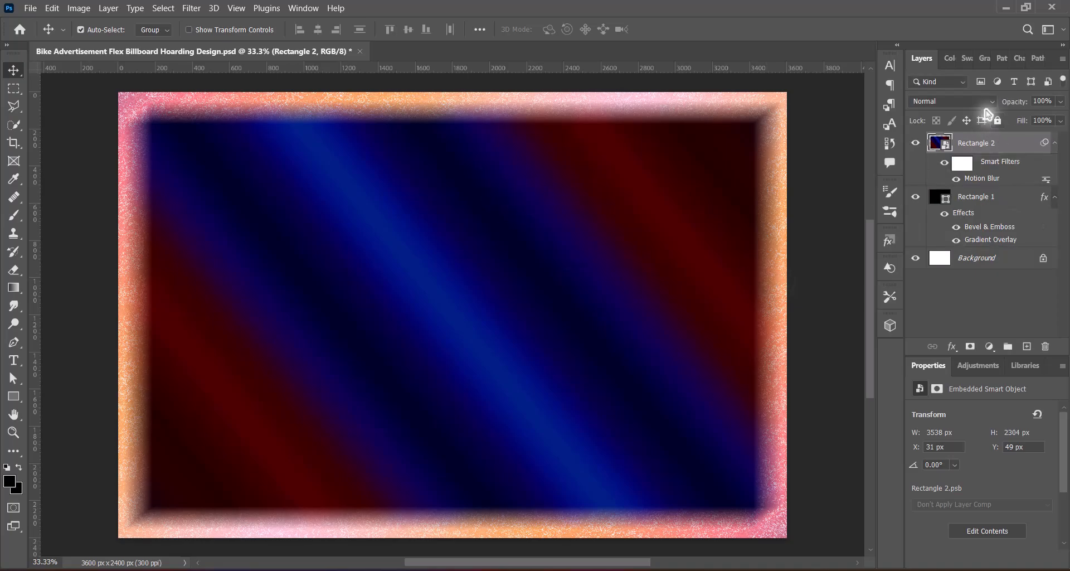
pyautogui.click(985, 102)
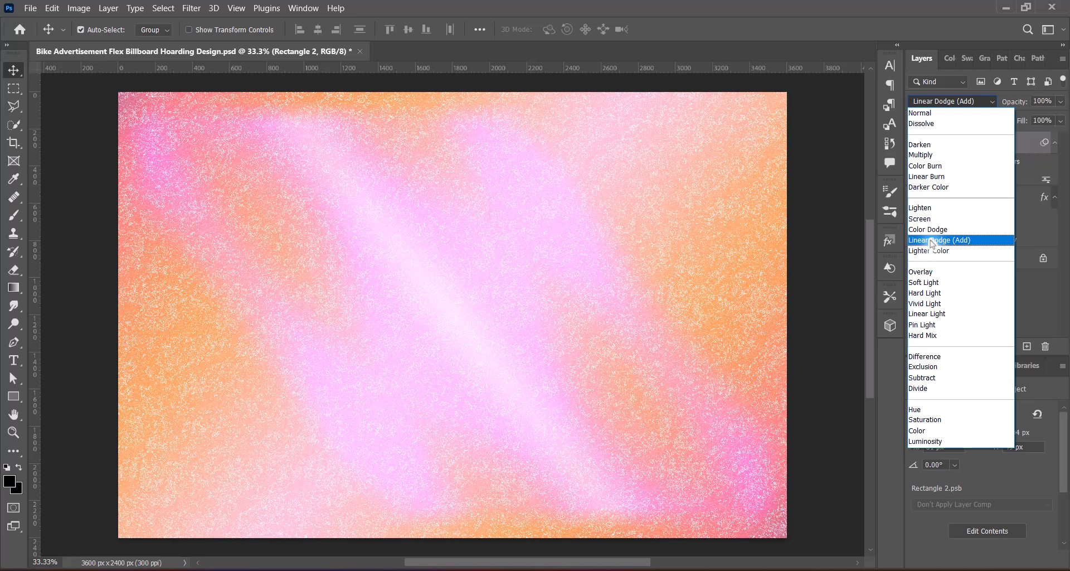
pyautogui.click(932, 243)
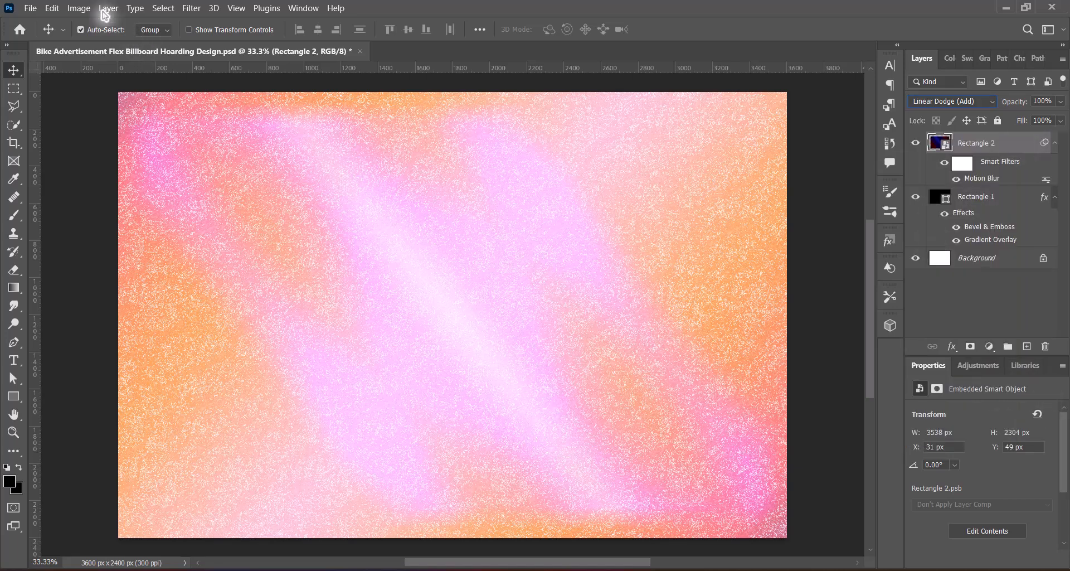
# - Brighten Rectangle 2 with a Levels adjustment, comparing presets and using the Lighter one
pyautogui.click(79, 7)
pyautogui.moveTo(95, 39)
pyautogui.click(402, 55)
pyautogui.click(733, 91)
pyautogui.click(737, 173)
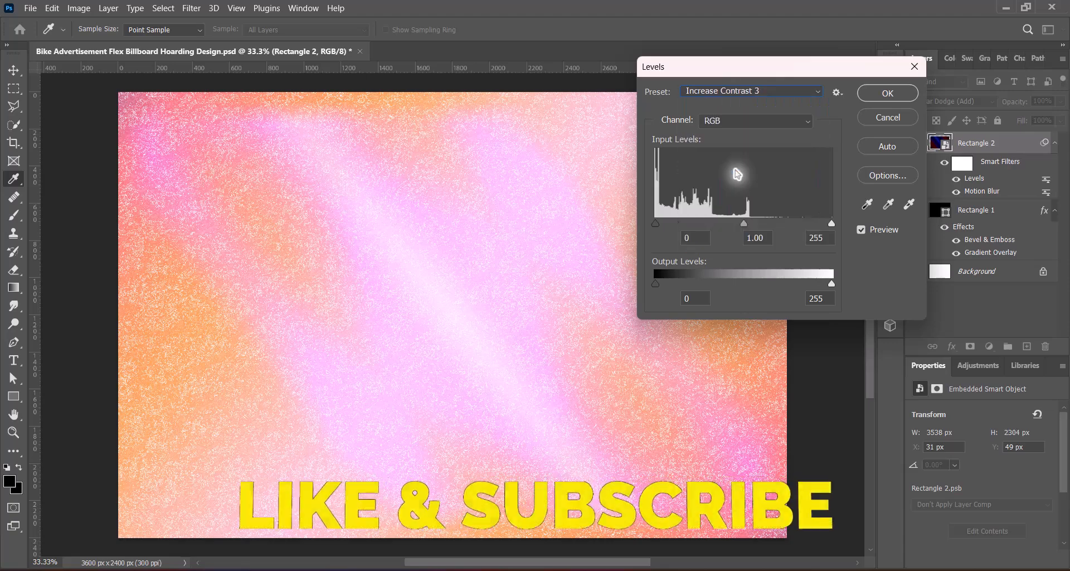
pyautogui.click(720, 92)
pyautogui.click(722, 101)
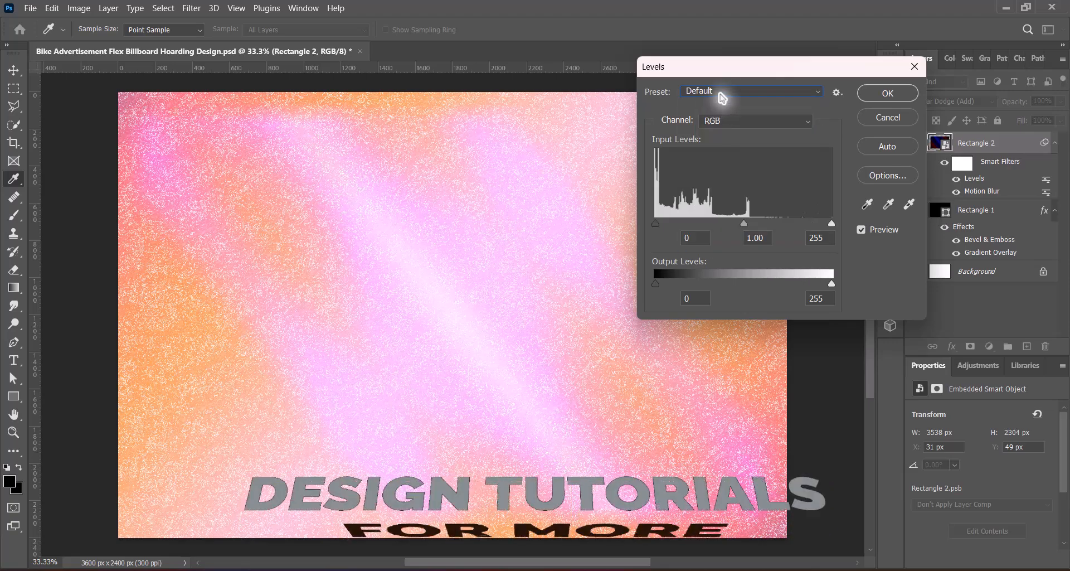
pyautogui.click(722, 98)
pyautogui.click(719, 208)
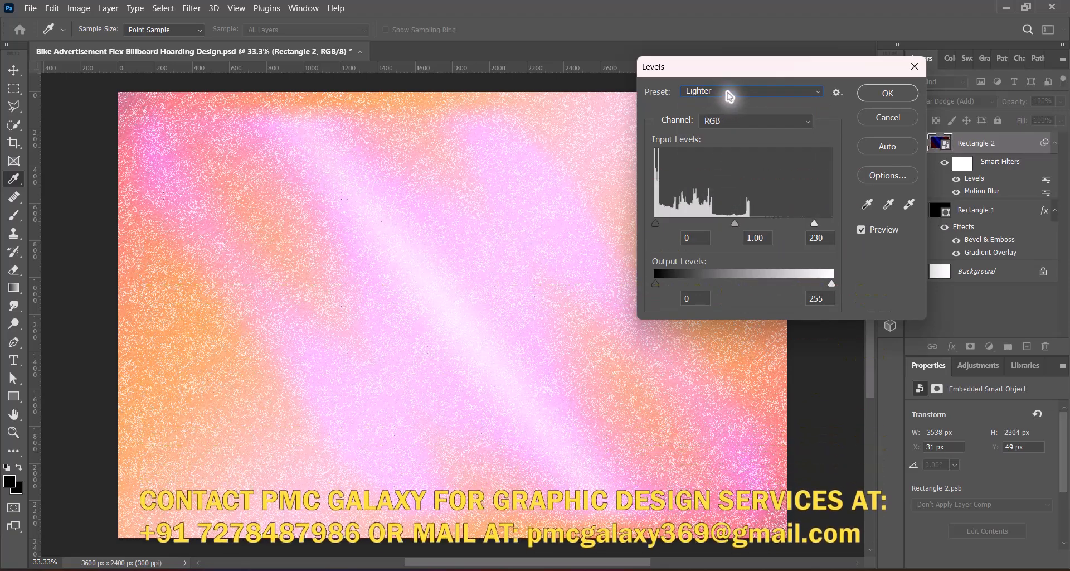
pyautogui.click(730, 94)
pyautogui.click(718, 210)
pyautogui.click(883, 94)
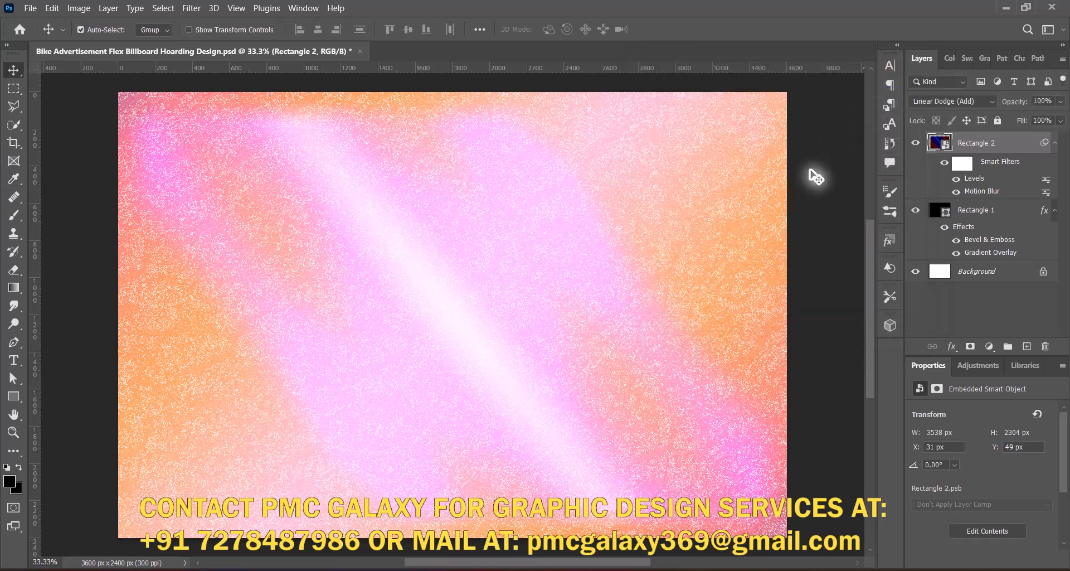
# - Apply a Hue/Saturation adjustment to Rectangle 2 with the Red Boost preset
pyautogui.click(78, 8)
pyautogui.moveTo(95, 31)
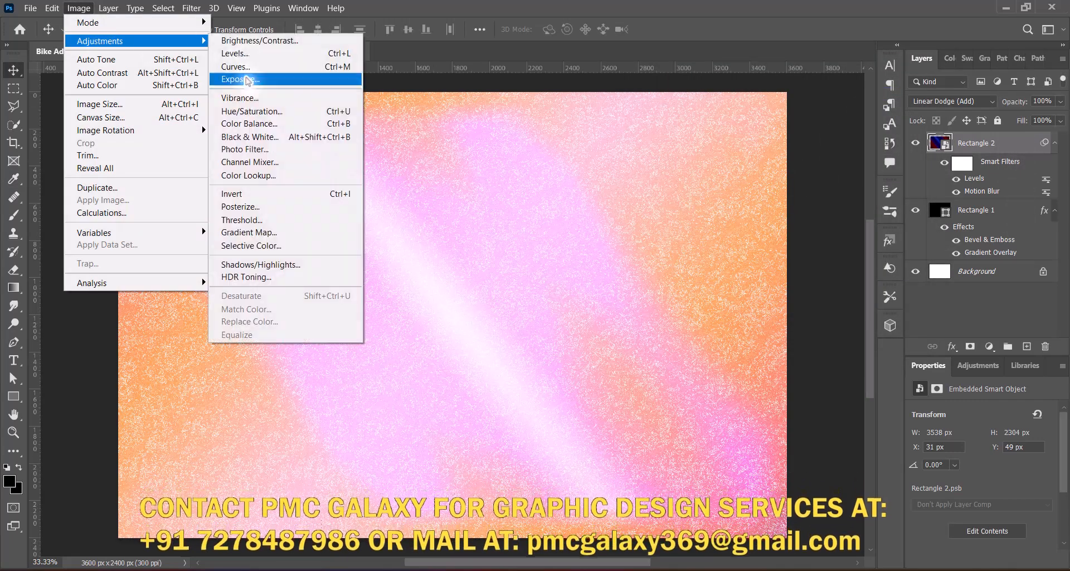
pyautogui.click(251, 99)
pyautogui.click(495, 114)
pyautogui.click(470, 208)
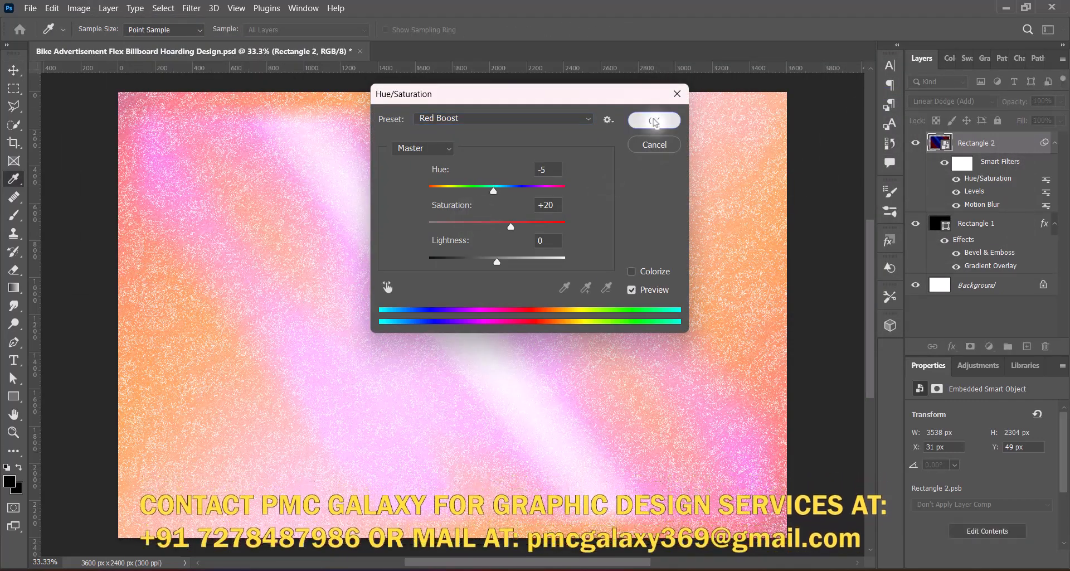
pyautogui.click(646, 115)
# - Add a second preset-based Hue/Saturation adjustment to Rectangle 2
pyautogui.click(78, 7)
pyautogui.moveTo(95, 35)
pyautogui.click(251, 107)
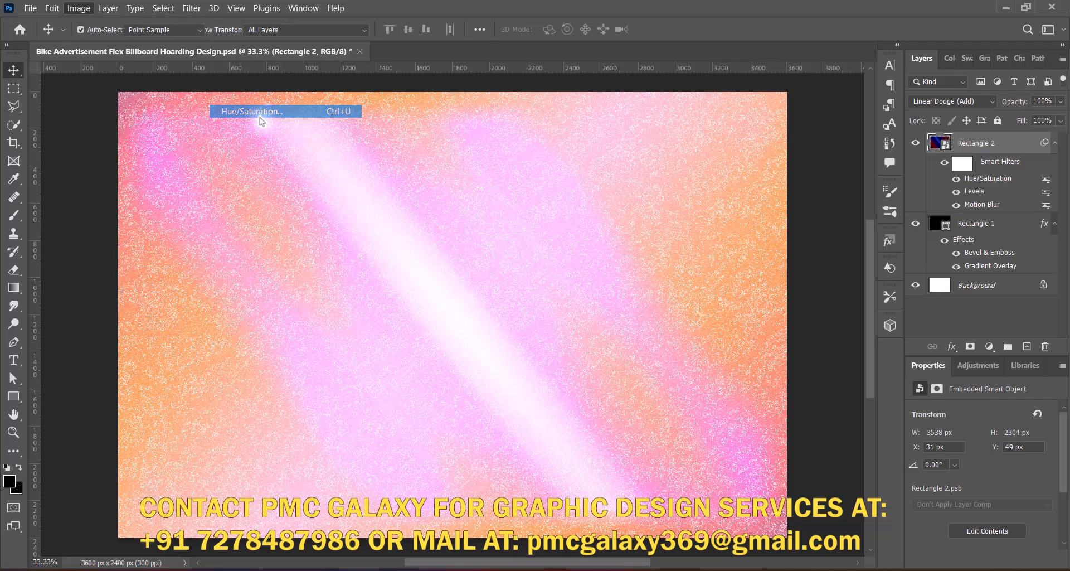
pyautogui.click(489, 118)
pyautogui.click(474, 183)
pyautogui.click(654, 121)
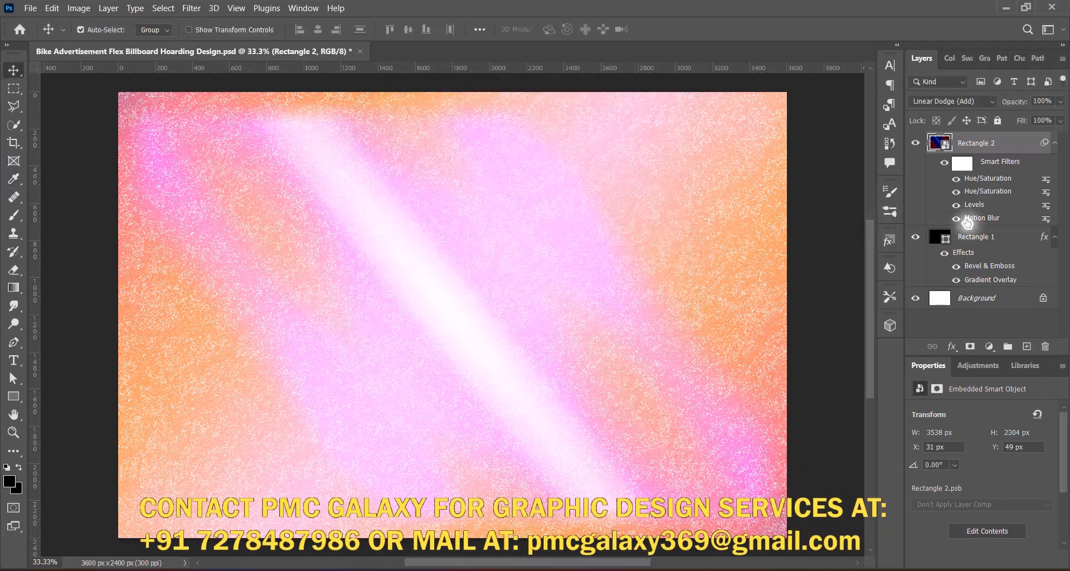
# - Duplicate Rectangle 2 and flip the copy horizontally so the light streaks cross
pyautogui.moveTo(1016, 143); pyautogui.dragTo(1026, 346)
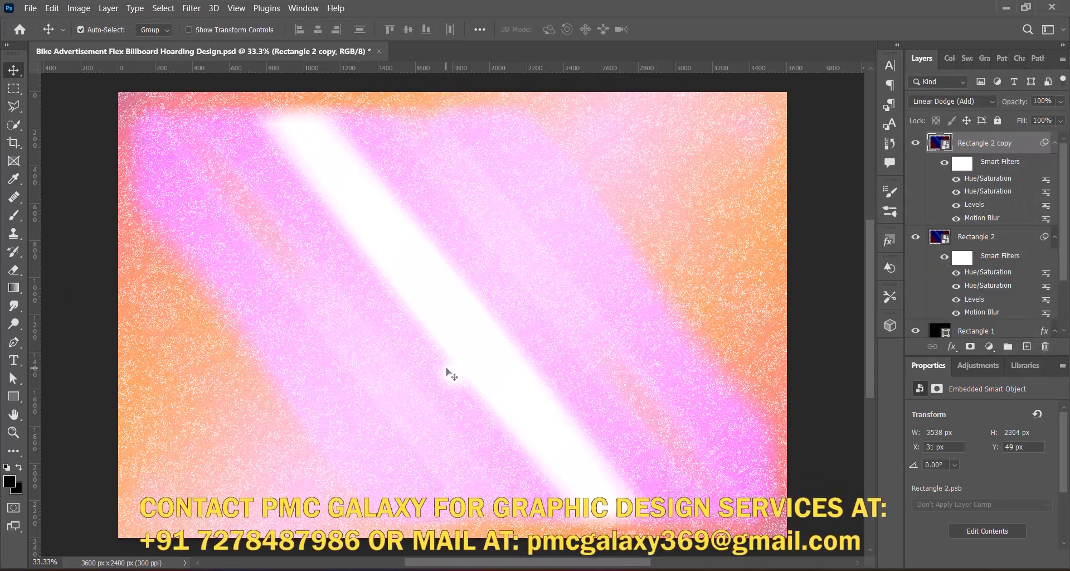
pyautogui.hotkey('ctrl', 't')
pyautogui.click(550, 268)
pyautogui.hotkey('ctrl', 't')
pyautogui.rightClick(477, 321)
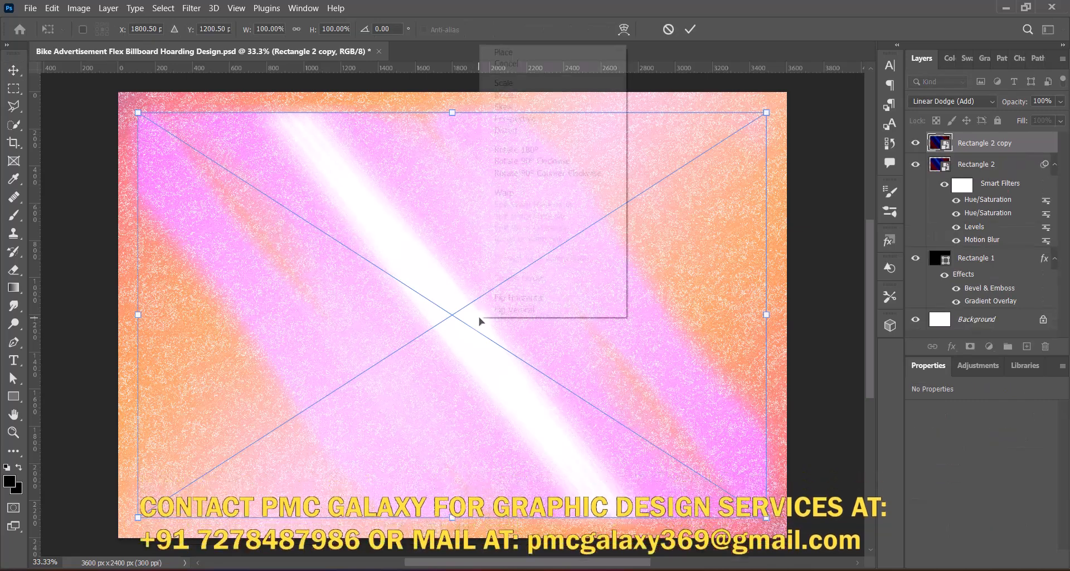
pyautogui.click(507, 303)
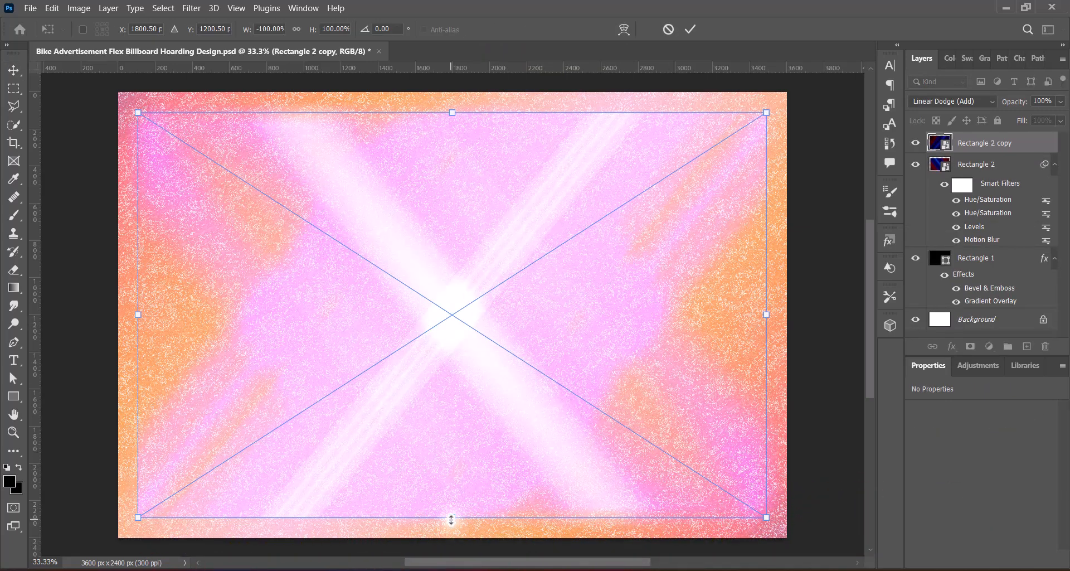
# - Enlarge the flipped copy so that it reaches all the canvas edges
pyautogui.moveTo(451, 519); pyautogui.dragTo(452, 544)
pyautogui.moveTo(783, 328); pyautogui.dragTo(788, 329)
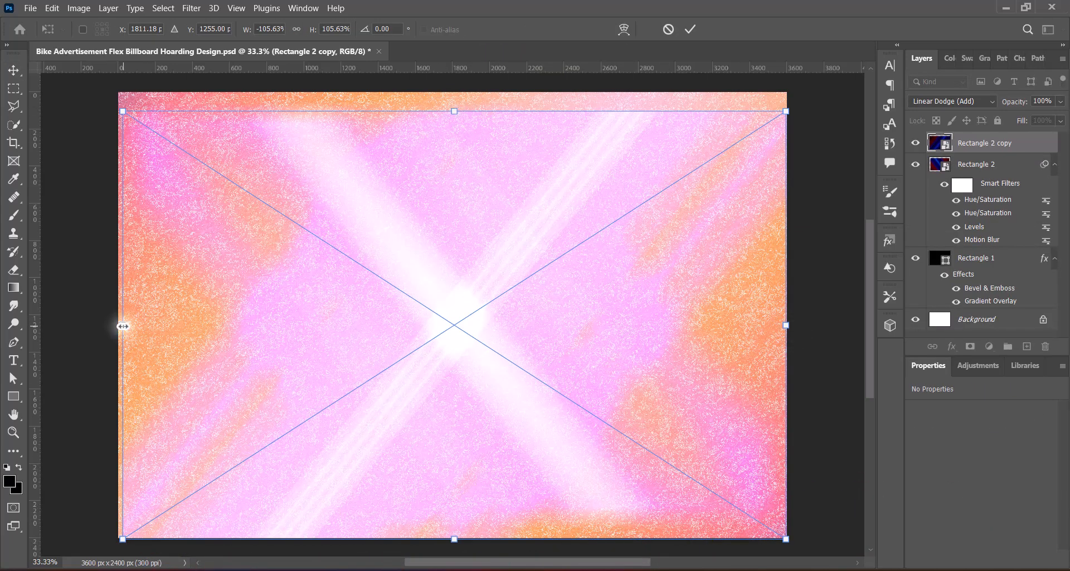
pyautogui.moveTo(123, 325); pyautogui.dragTo(118, 326)
pyautogui.moveTo(453, 109); pyautogui.dragTo(453, 92)
pyautogui.press('Return')
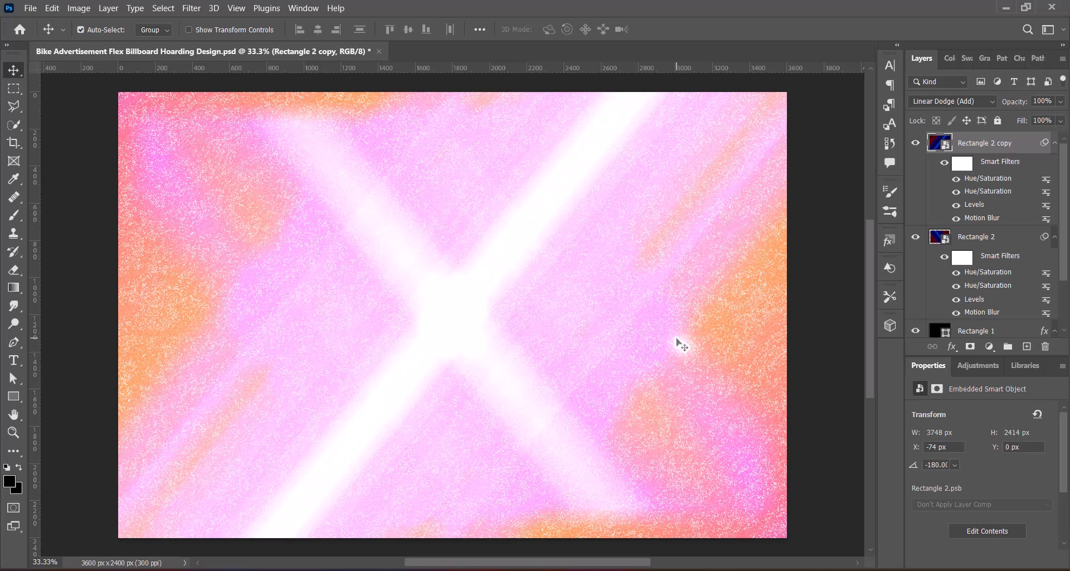
# - Group Rectangle 2 with its copy and convert the group to a smart object
pyautogui.keyDown('shift'); pyautogui.click(1010, 238); pyautogui.keyUp('shift')
pyautogui.hotkey('ctrl', 'g')
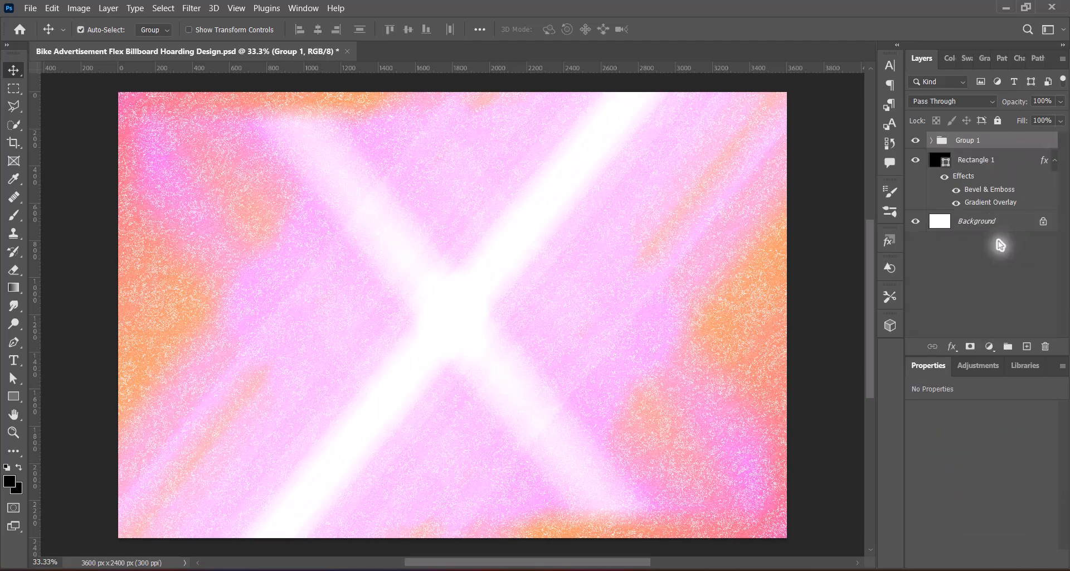
pyautogui.rightClick(1010, 143)
pyautogui.click(892, 186)
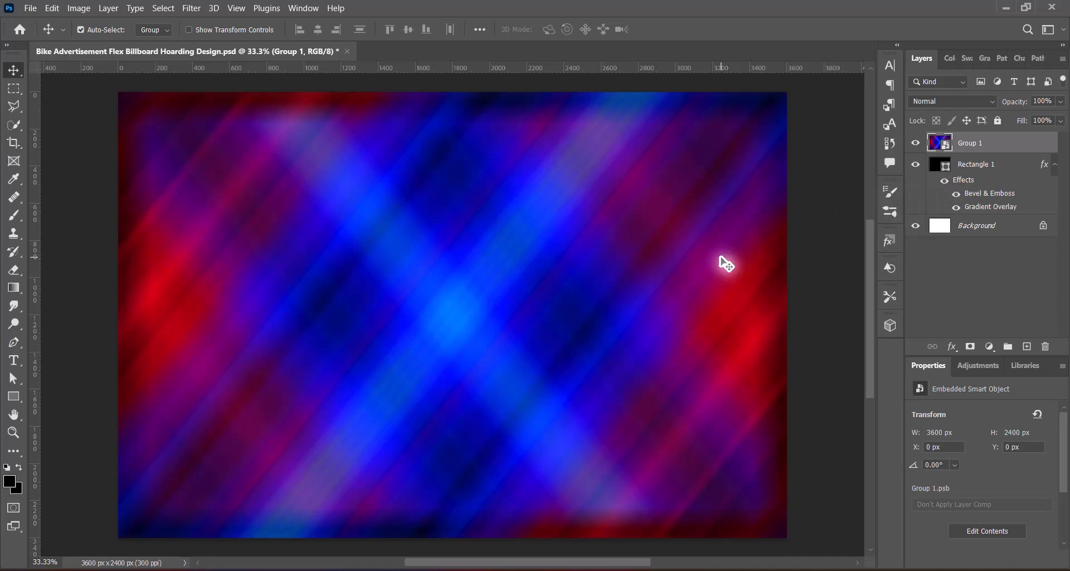
# - Set Group 1's blend mode to Luminosity and apply a Levels adjustment with the Lighter preset
pyautogui.click(952, 100)
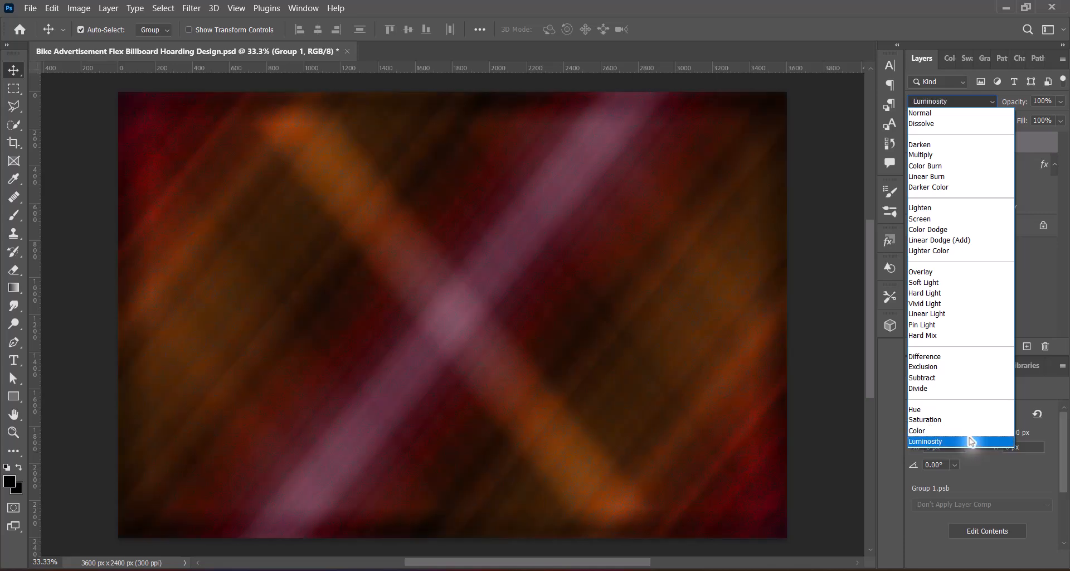
pyautogui.click(971, 442)
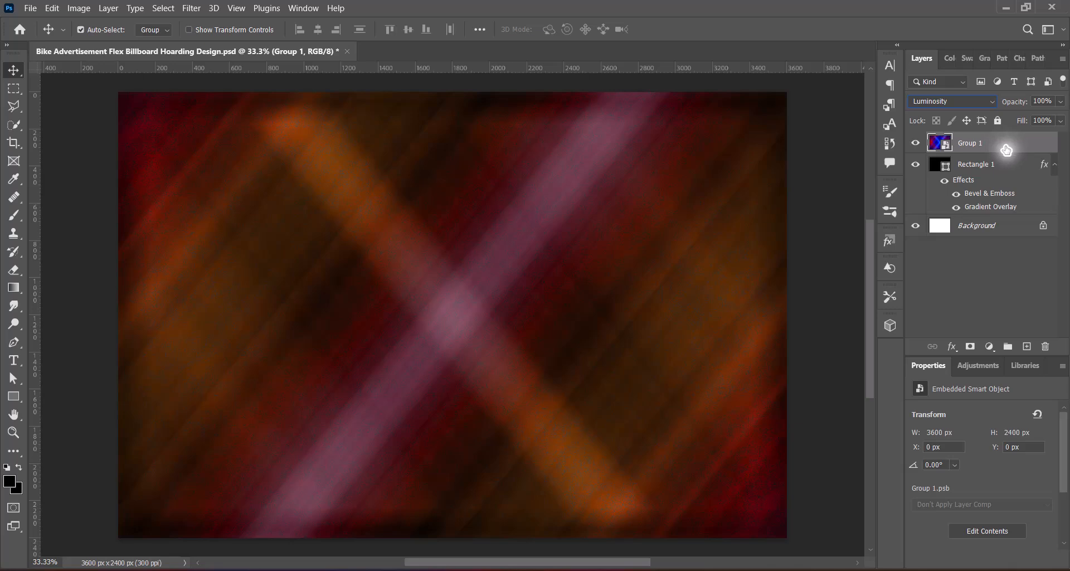
pyautogui.click(78, 8)
pyautogui.moveTo(134, 41)
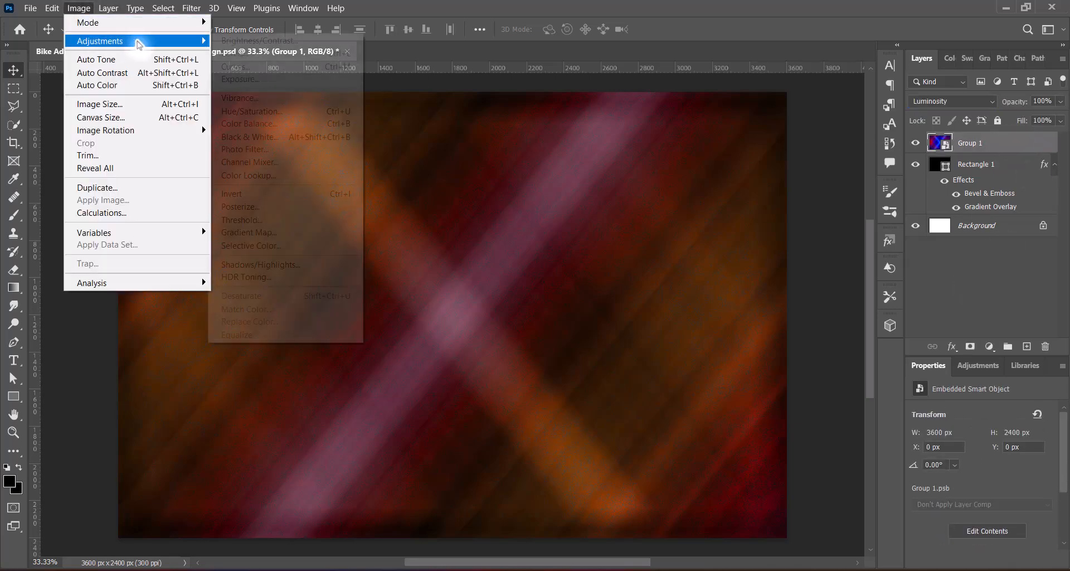
pyautogui.click(247, 54)
pyautogui.click(711, 89)
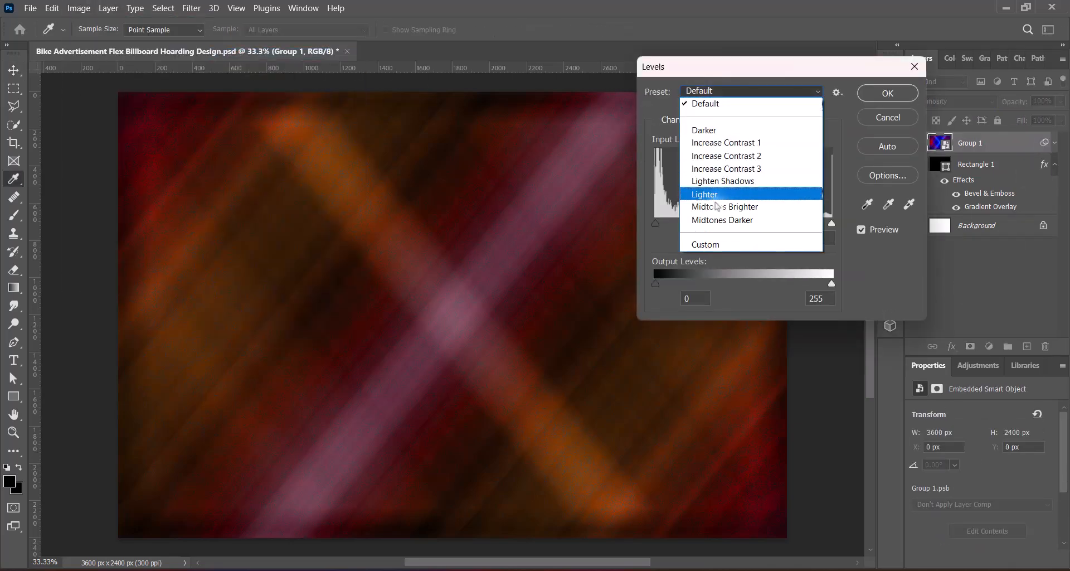
pyautogui.click(723, 198)
pyautogui.click(877, 101)
# - Apply a second Levels adjustment to Group 1 with the Midtones Brighter preset
pyautogui.click(78, 7)
pyautogui.moveTo(134, 41)
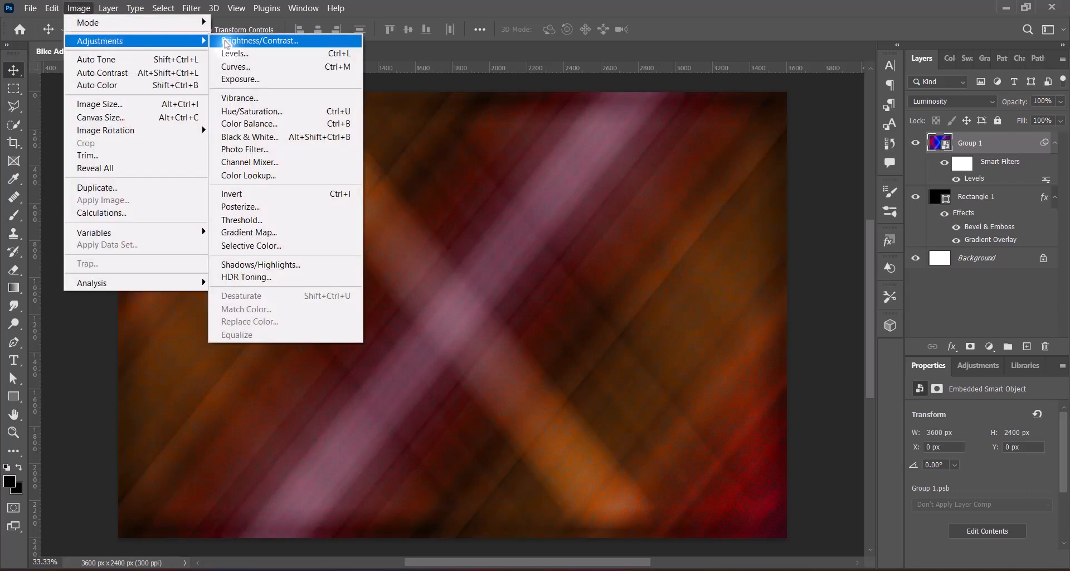
pyautogui.click(262, 58)
pyautogui.click(703, 92)
pyautogui.click(724, 233)
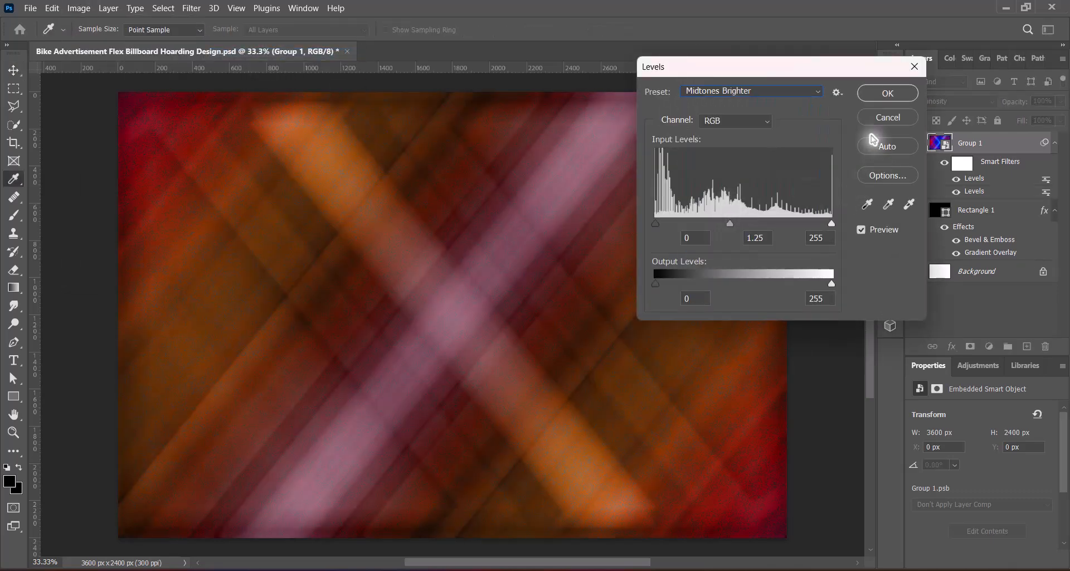
pyautogui.click(877, 100)
# - Duplicate Group 1 with its smart filters and flip the copy vertically
pyautogui.moveTo(1020, 159); pyautogui.dragTo(1027, 346)
pyautogui.hotkey('ctrl', 't')
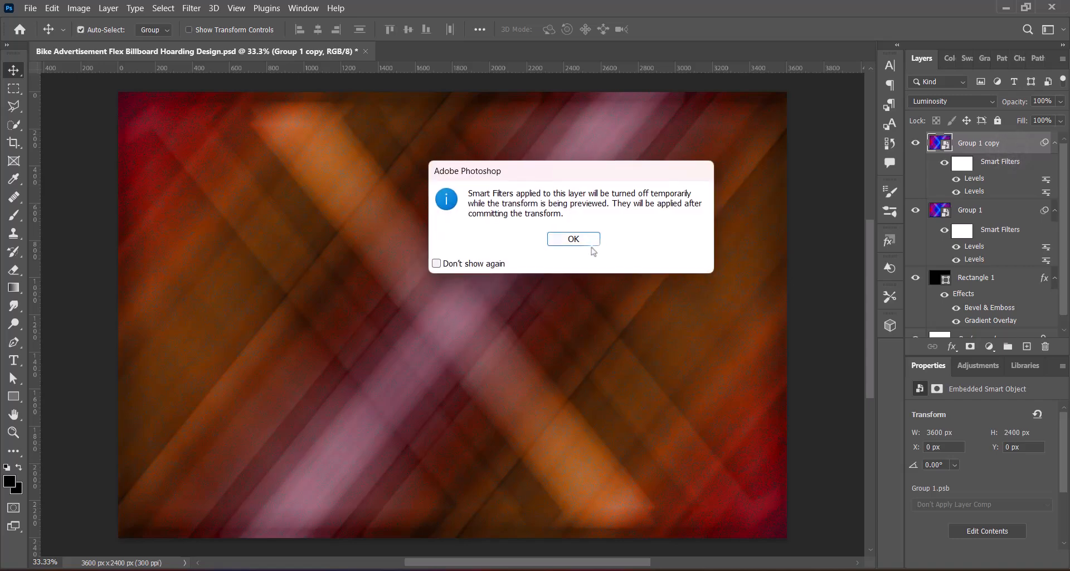
pyautogui.press('Return')
pyautogui.rightClick(547, 296)
pyautogui.click(579, 293)
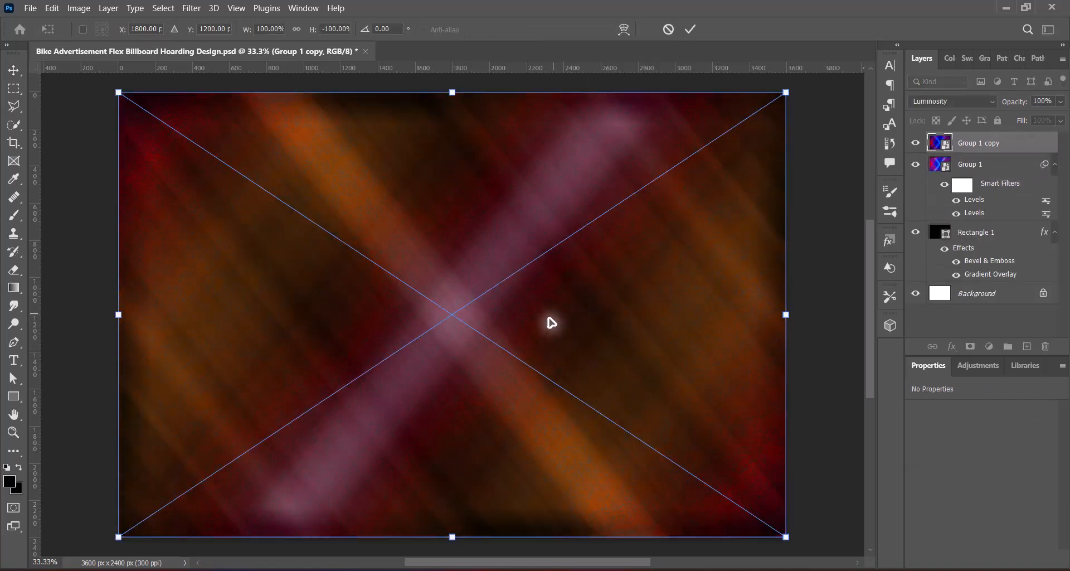
pyautogui.rightClick(549, 320)
pyautogui.click(576, 303)
pyautogui.rightClick(577, 305)
pyautogui.click(594, 288)
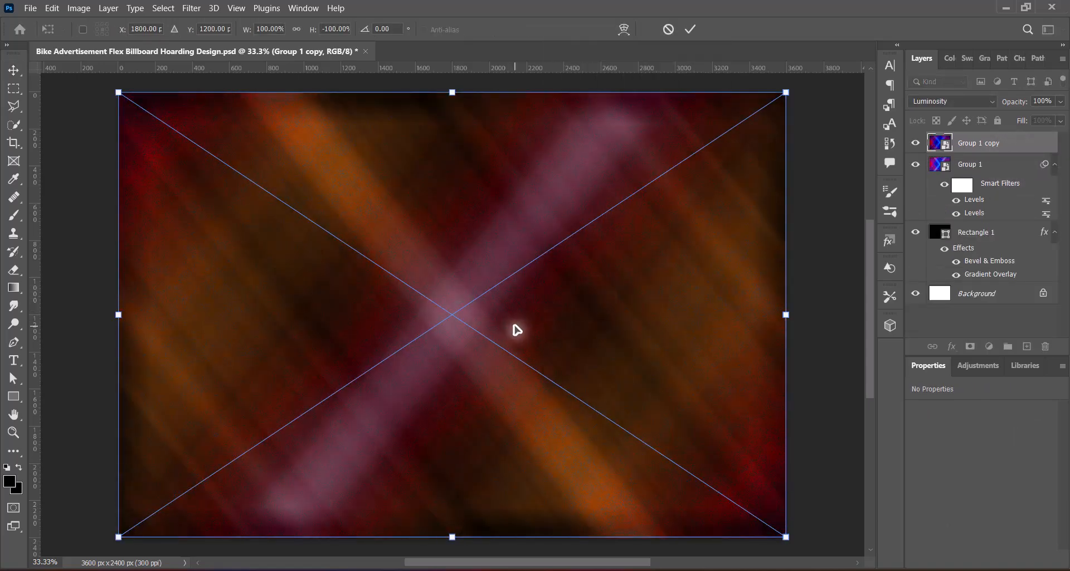
# - Shrink Group 1 copy to about 2840 × 1893 px, centred on the canvas, and set its blend mode to Color Dodge
pyautogui.moveTo(460, 97); pyautogui.dragTo(453, 186)
pyautogui.moveTo(540, 394); pyautogui.dragTo(532, 344)
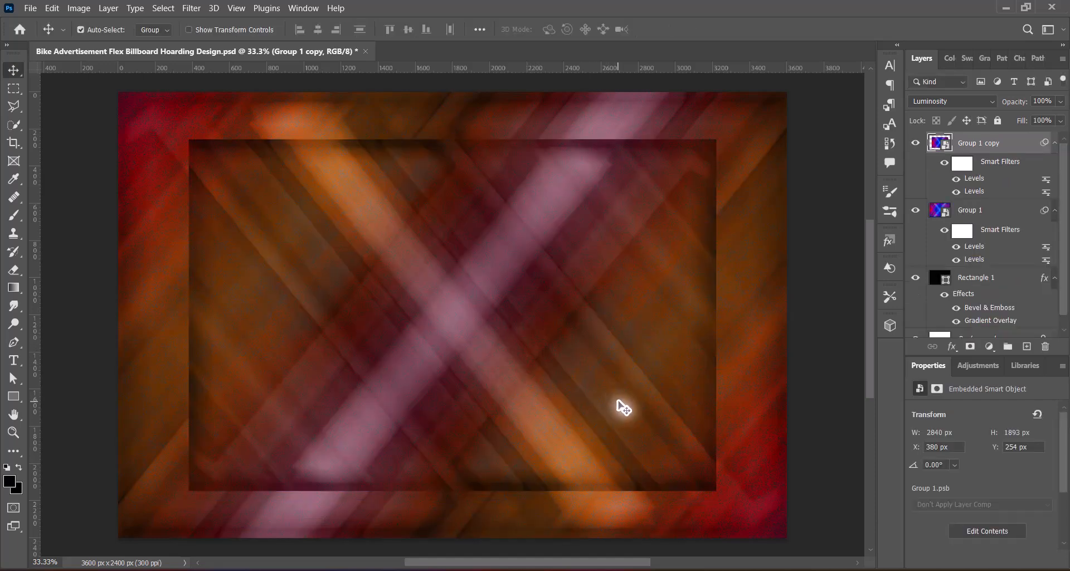
pyautogui.click(952, 101)
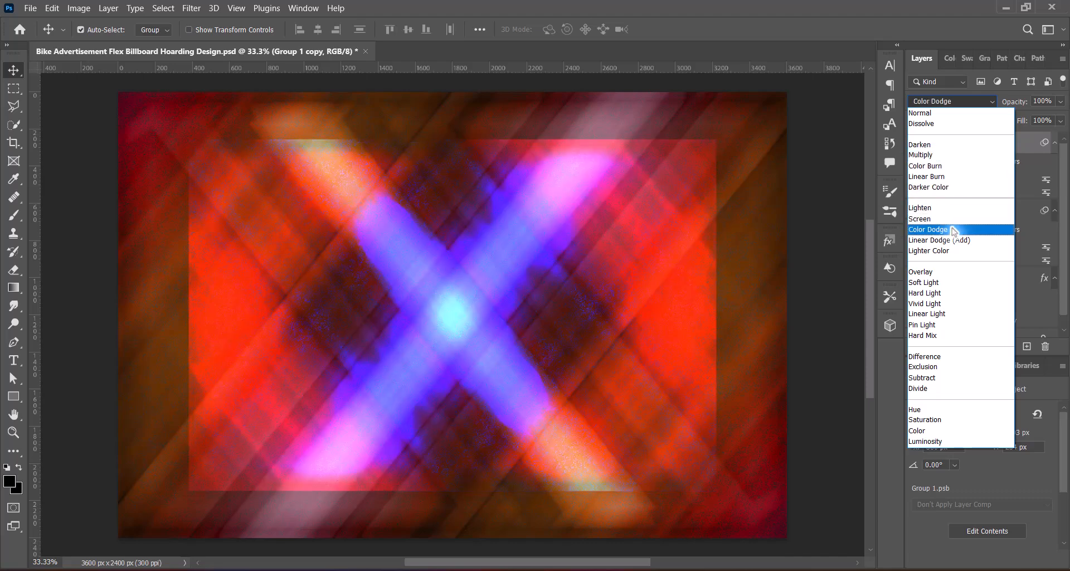
pyautogui.click(954, 229)
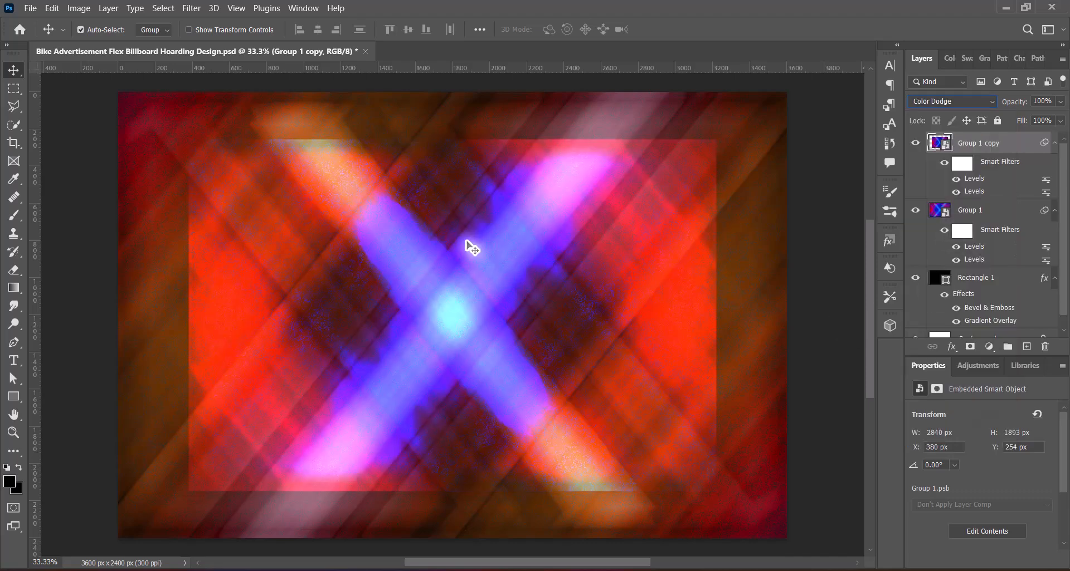
# - Apply a Radial Blur to Group 1 copy with the Zoom method, Best quality and an amount of 71
pyautogui.click(191, 8)
pyautogui.moveTo(223, 172)
pyautogui.click(397, 272)
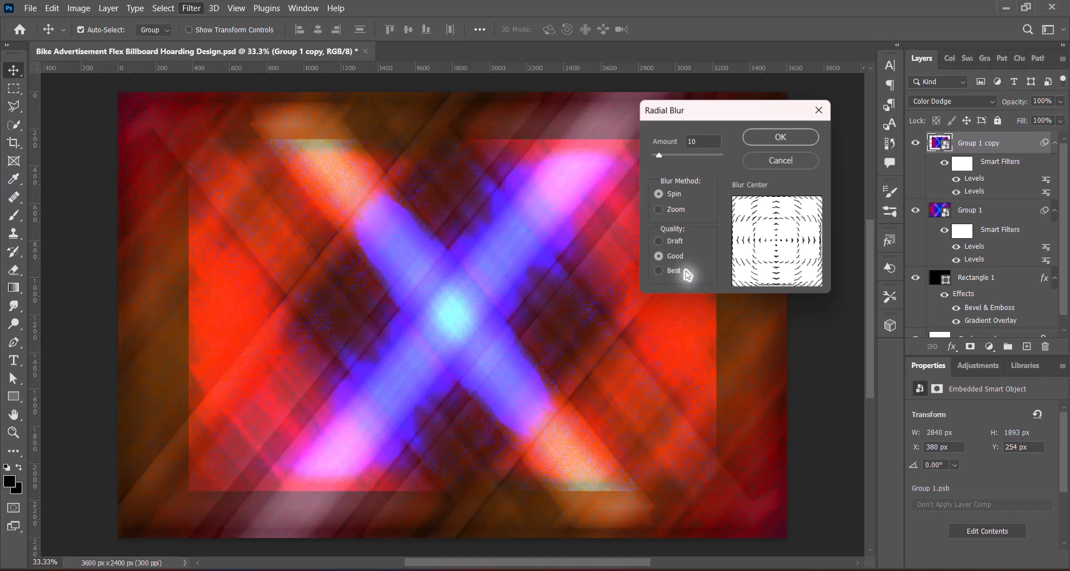
pyautogui.click(659, 210)
pyautogui.moveTo(659, 156); pyautogui.dragTo(697, 157)
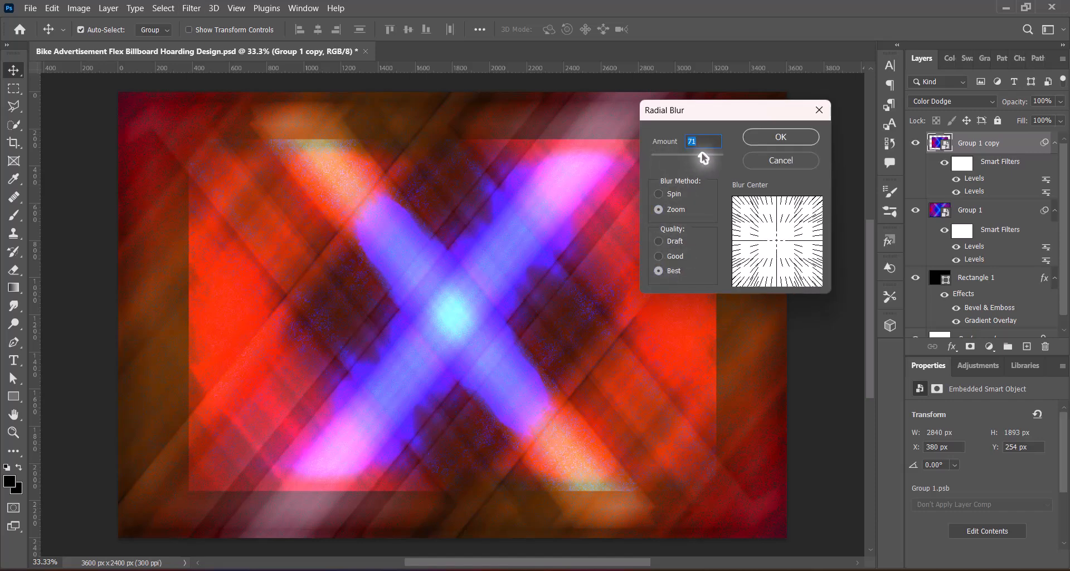
pyautogui.click(761, 137)
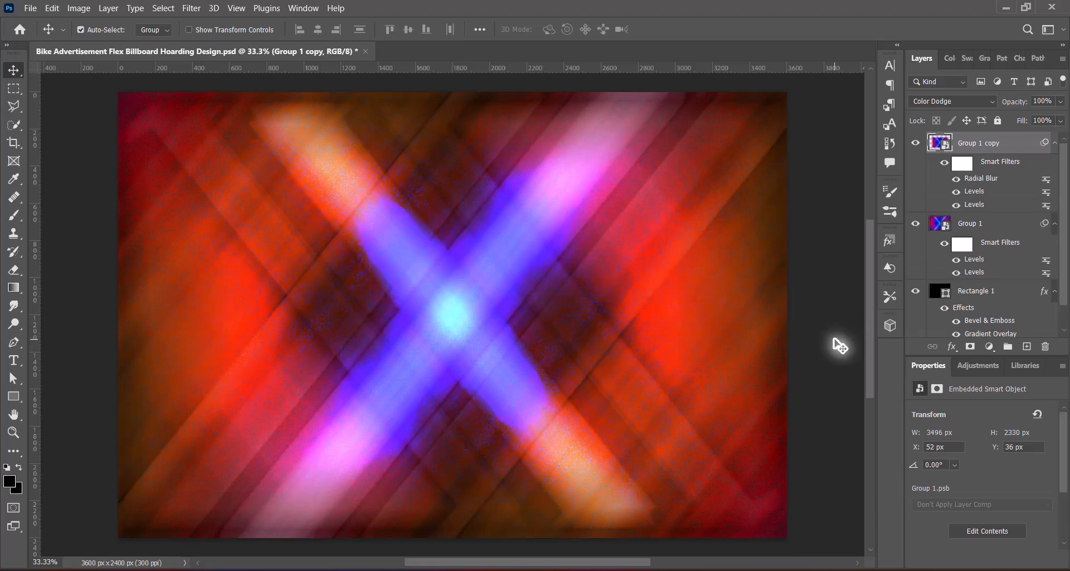
# - Rasterize the Group 1 layer into a plain pixel layer
pyautogui.click(995, 224)
pyautogui.rightClick(995, 224)
pyautogui.click(847, 420)
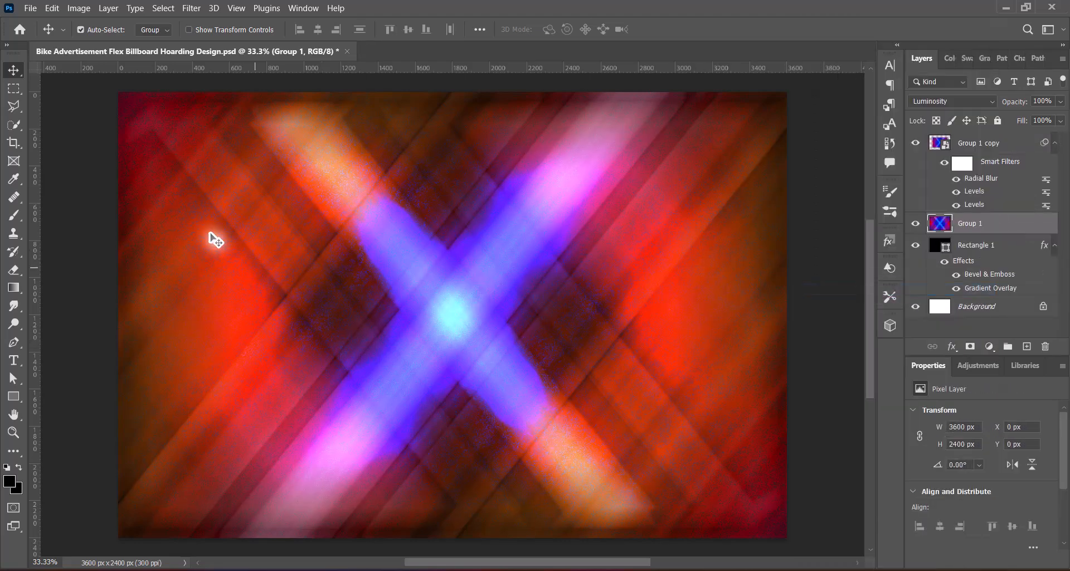
# - Erase the centre of Group 1 with a soft round eraser of about 2900 px
pyautogui.click(28, 270)
pyautogui.click(71, 269)
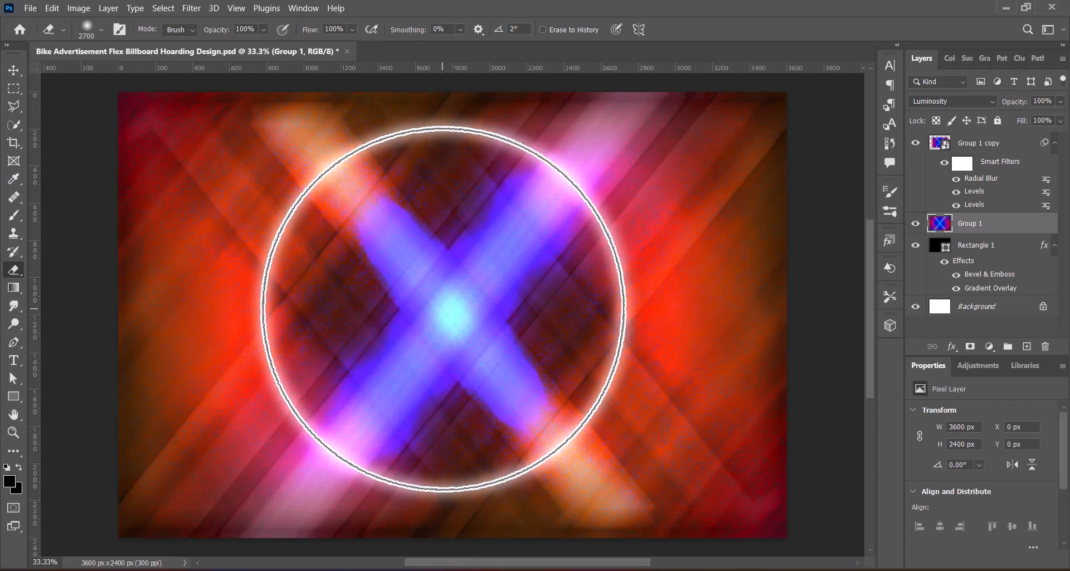
pyautogui.press(']')
pyautogui.press(']')
pyautogui.press(']')
pyautogui.press(']')
pyautogui.press(']')
pyautogui.press(']')
pyautogui.click(450, 314)
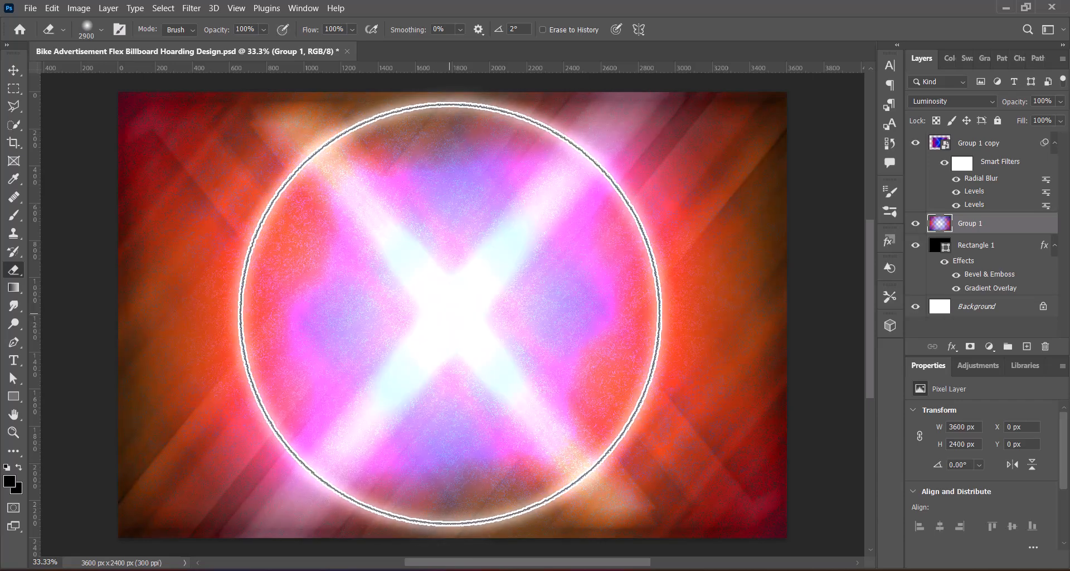
# - Enlarge the eraser to about 3400 px and erase the centre of Group 1 once more
pyautogui.press(']')
pyautogui.press(']')
pyautogui.press(']')
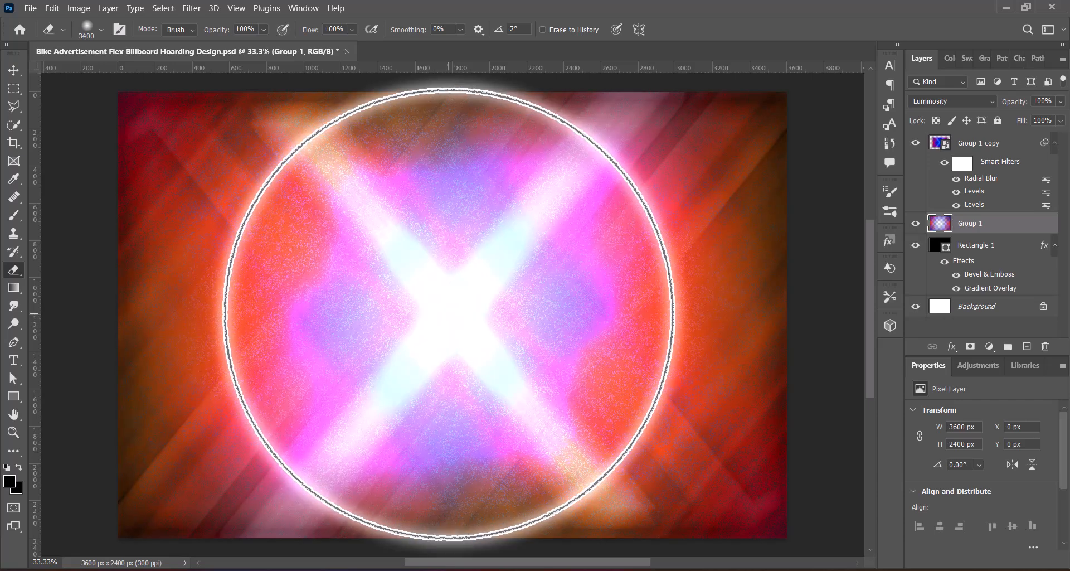
pyautogui.press(']')
pyautogui.press(']')
pyautogui.press(']')
pyautogui.click(449, 314)
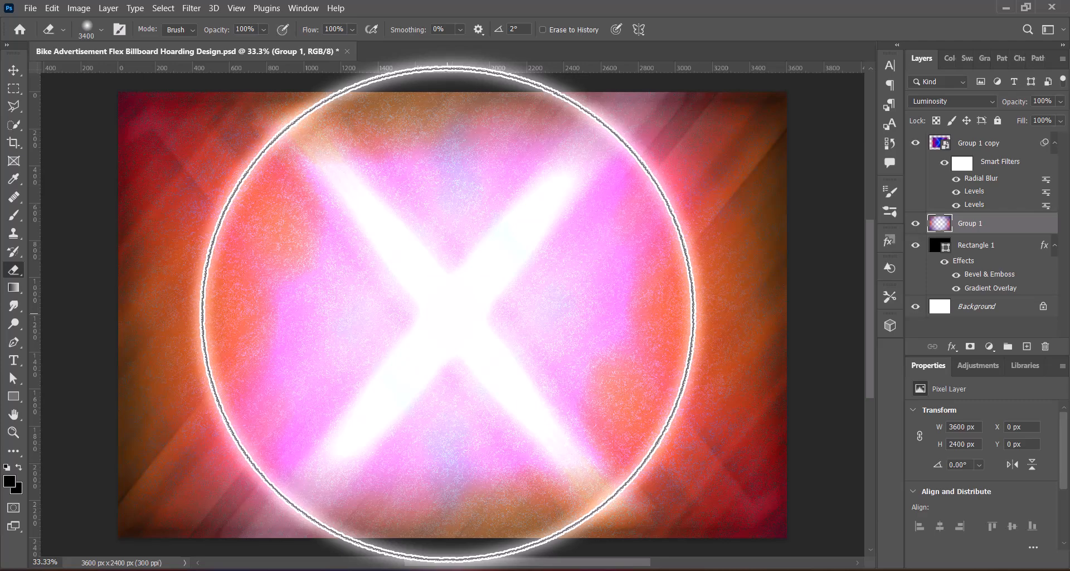
# - Change the blend mode of Group 1 copy to Lighter Color
pyautogui.click(15, 71)
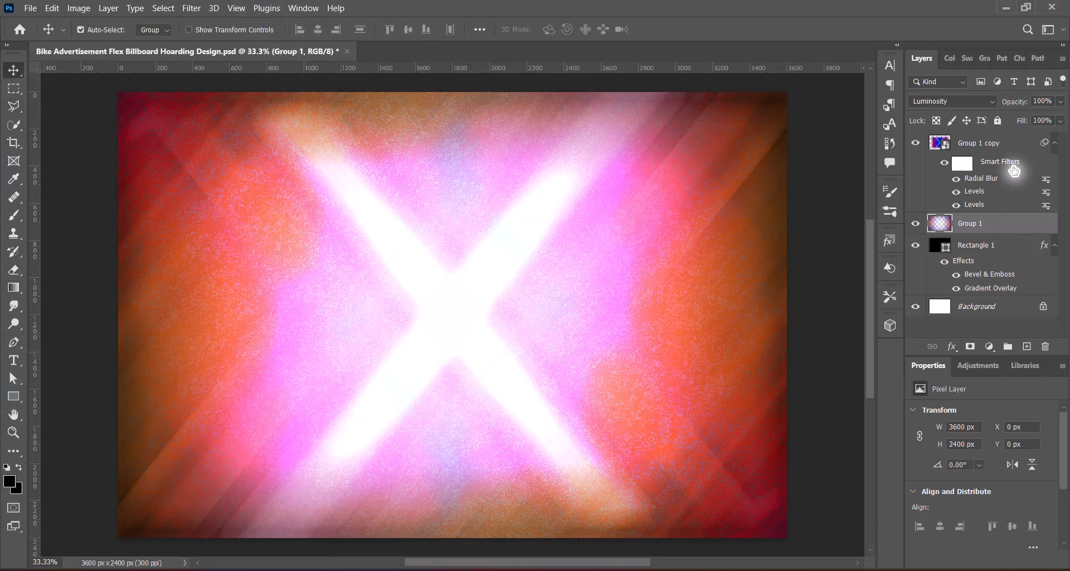
pyautogui.click(980, 142)
pyautogui.click(952, 101)
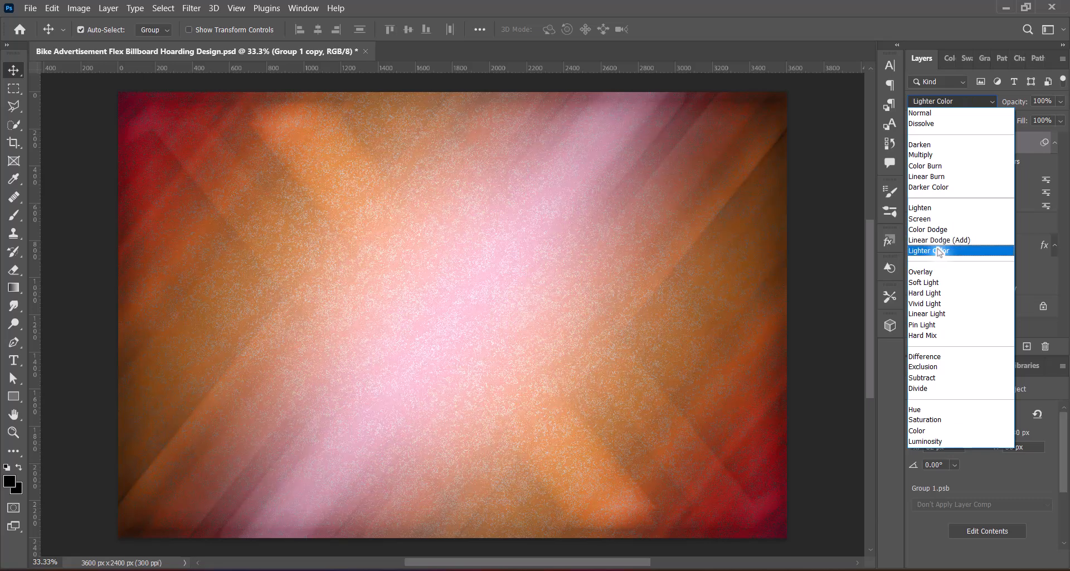
pyautogui.click(940, 252)
# - Apply a Levels adjustment with the Increase Contrast 3 preset to Group 1 copy and save the document
pyautogui.click(71, 8)
pyautogui.moveTo(95, 40)
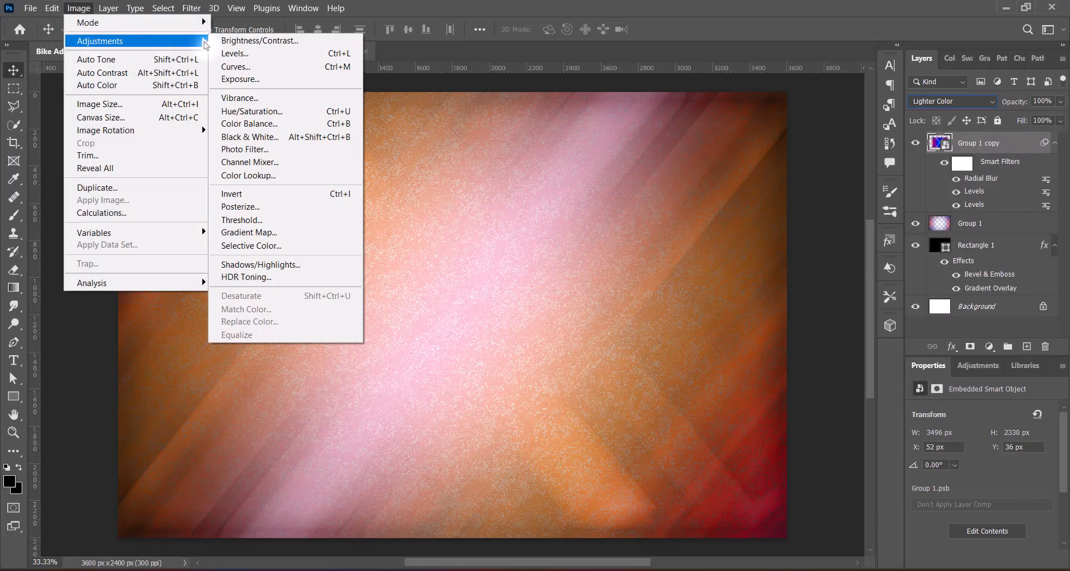
pyautogui.click(245, 60)
pyautogui.click(725, 91)
pyautogui.click(728, 169)
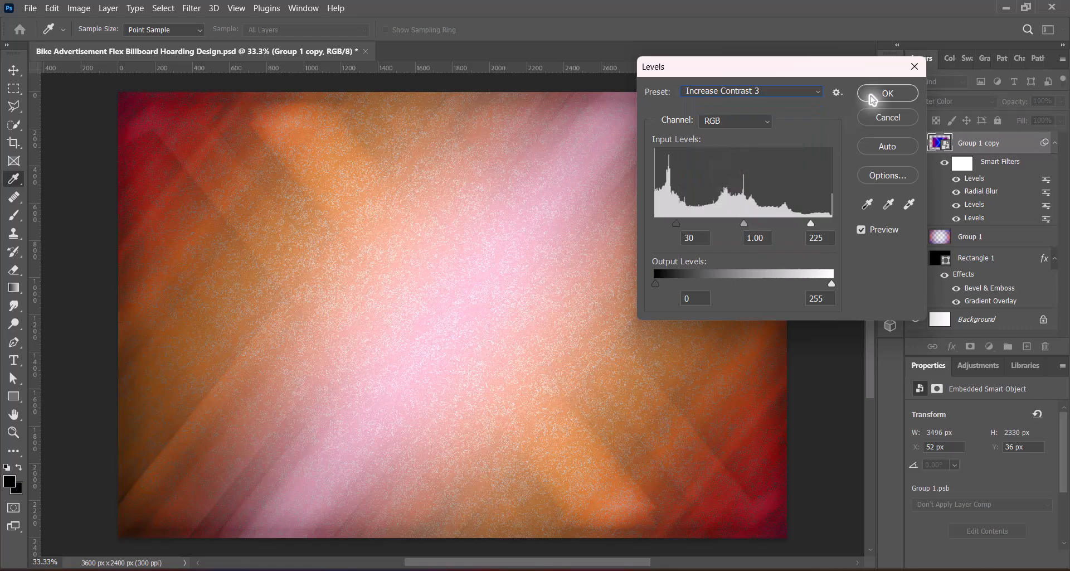
pyautogui.click(869, 94)
pyautogui.hotkey('ctrl', 's')
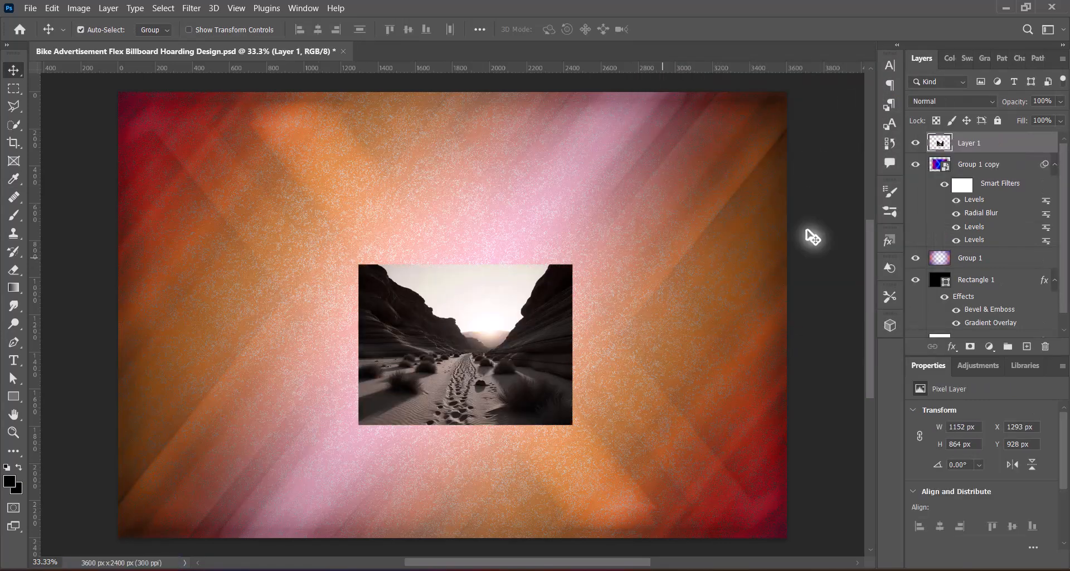
# - Convert the desert canyon photo on Layer 1 to a smart object and enlarge it to about 3647 × 2735 px, covering the canvas
pyautogui.rightClick(1003, 143)
pyautogui.click(974, 198)
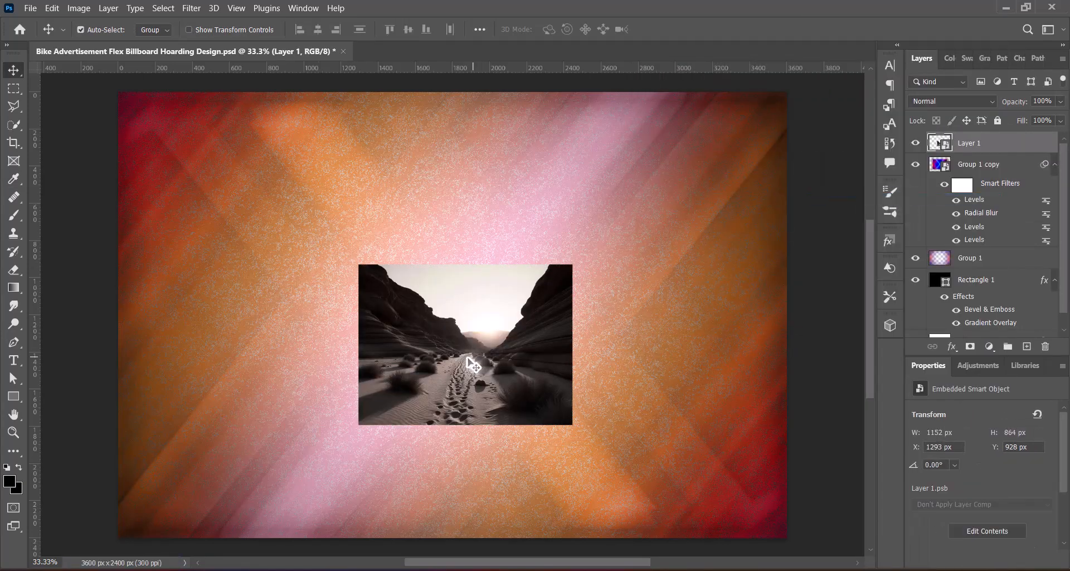
pyautogui.hotkey('ctrl', 't')
pyautogui.moveTo(465, 265); pyautogui.dragTo(463, 175)
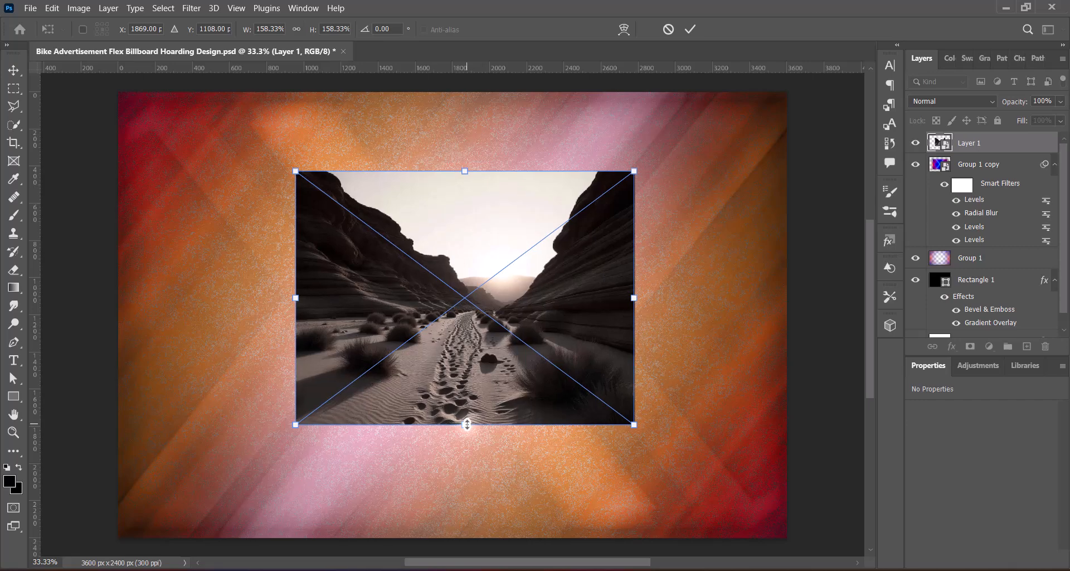
pyautogui.moveTo(465, 426); pyautogui.dragTo(465, 548)
pyautogui.moveTo(465, 171); pyautogui.dragTo(464, 93)
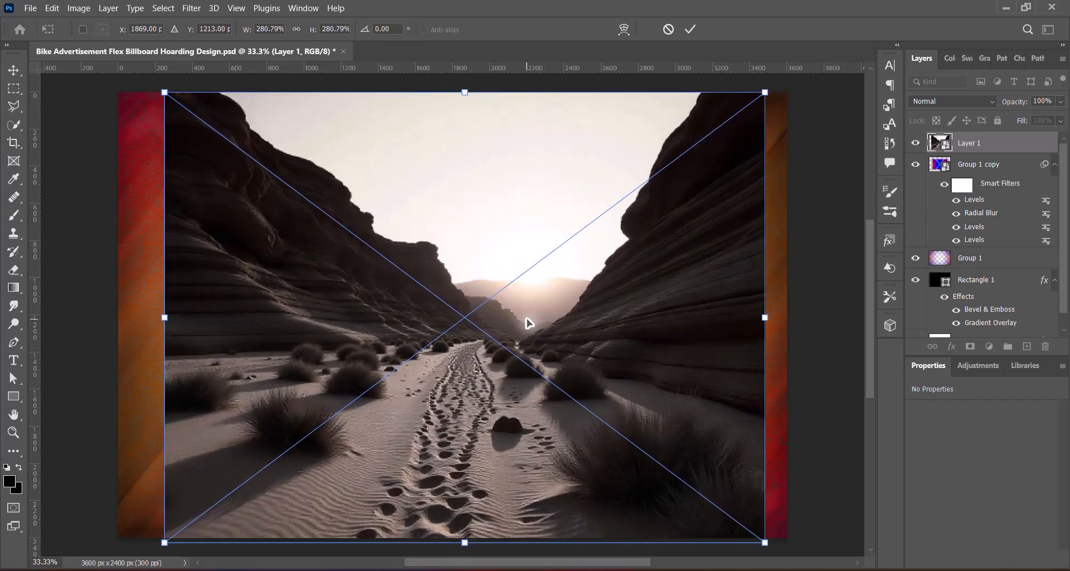
pyautogui.moveTo(164, 319); pyautogui.dragTo(116, 317)
pyautogui.moveTo(767, 314); pyautogui.dragTo(791, 315)
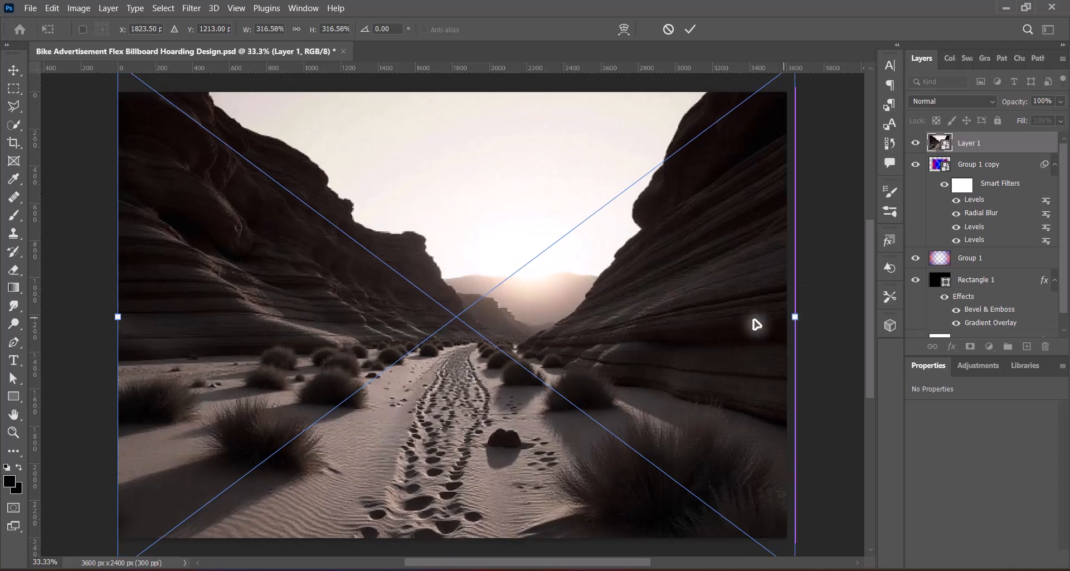
pyautogui.moveTo(568, 339); pyautogui.dragTo(564, 333)
pyautogui.press('Return')
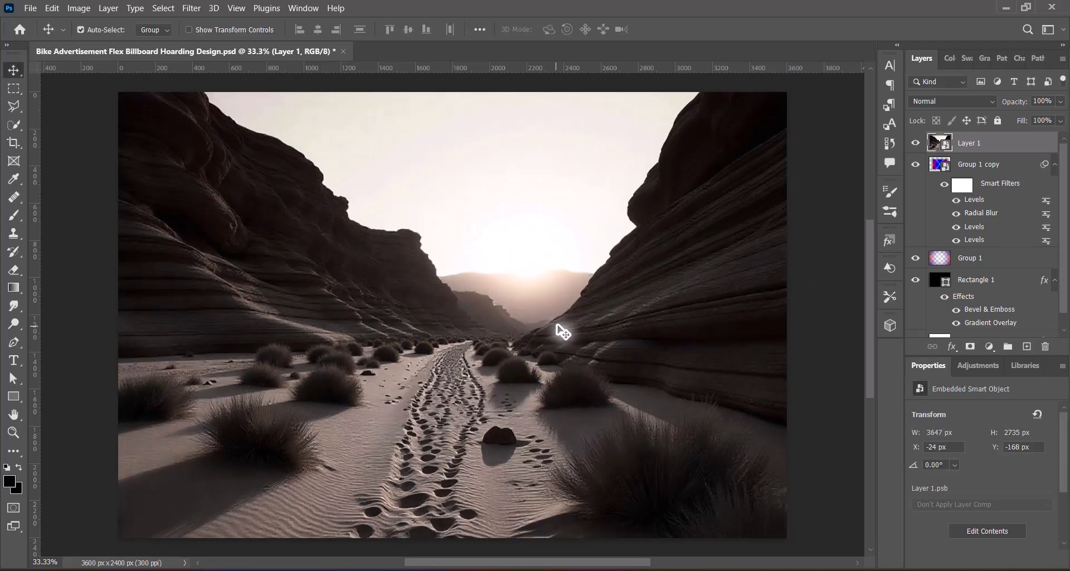
# - Apply a preset-based Hue/Saturation adjustment to the desert photo on Layer 1
pyautogui.click(78, 8)
pyautogui.moveTo(96, 39)
pyautogui.click(246, 109)
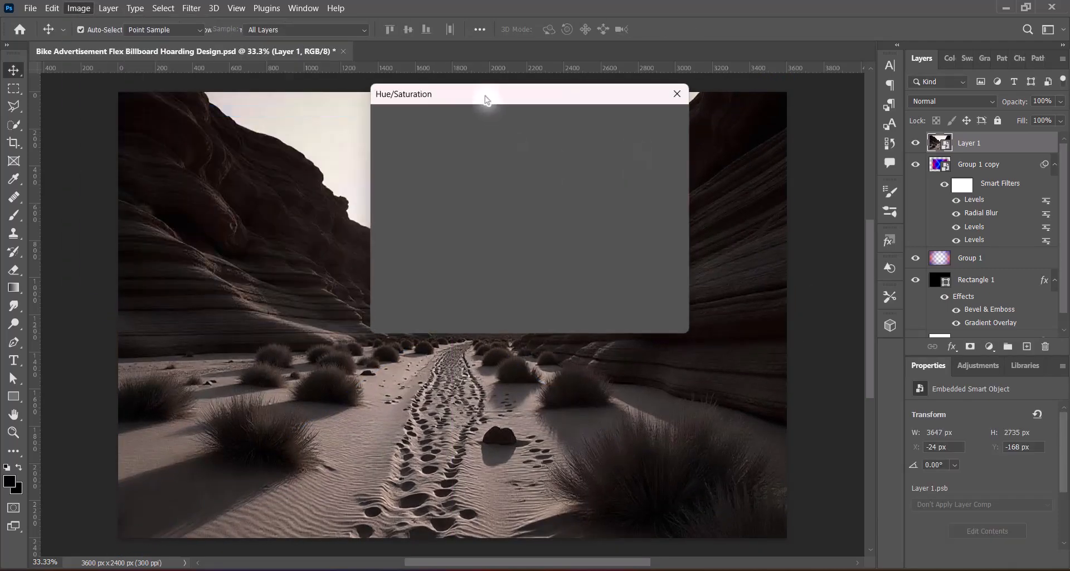
pyautogui.click(693, 105)
pyautogui.click(691, 196)
pyautogui.click(873, 114)
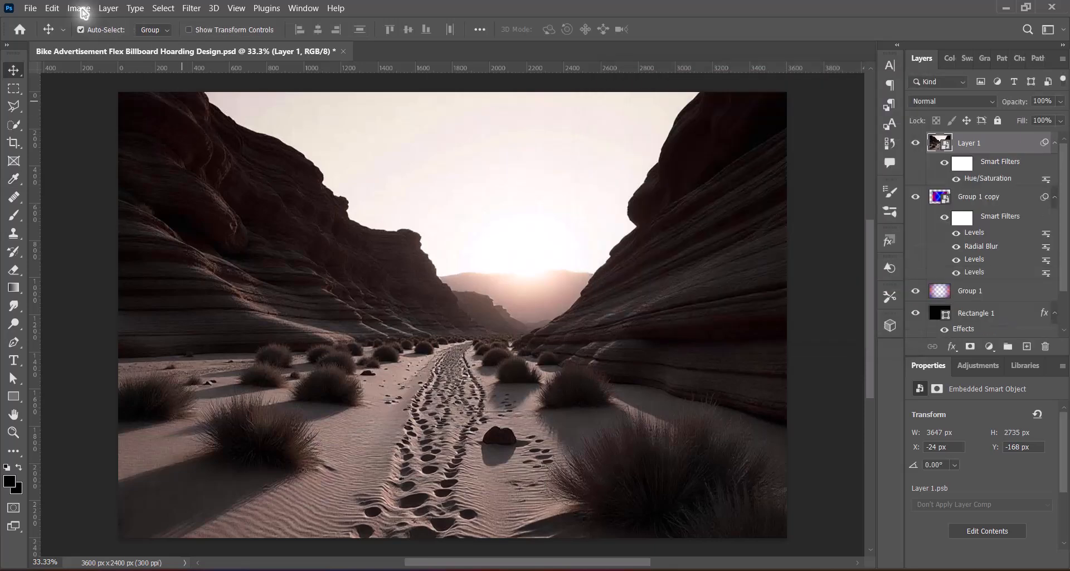
# - Add a second Hue/Saturation adjustment to the desert photo with the Increase Saturation preset
pyautogui.click(79, 8)
pyautogui.moveTo(95, 39)
pyautogui.click(245, 109)
pyautogui.click(714, 105)
pyautogui.click(697, 169)
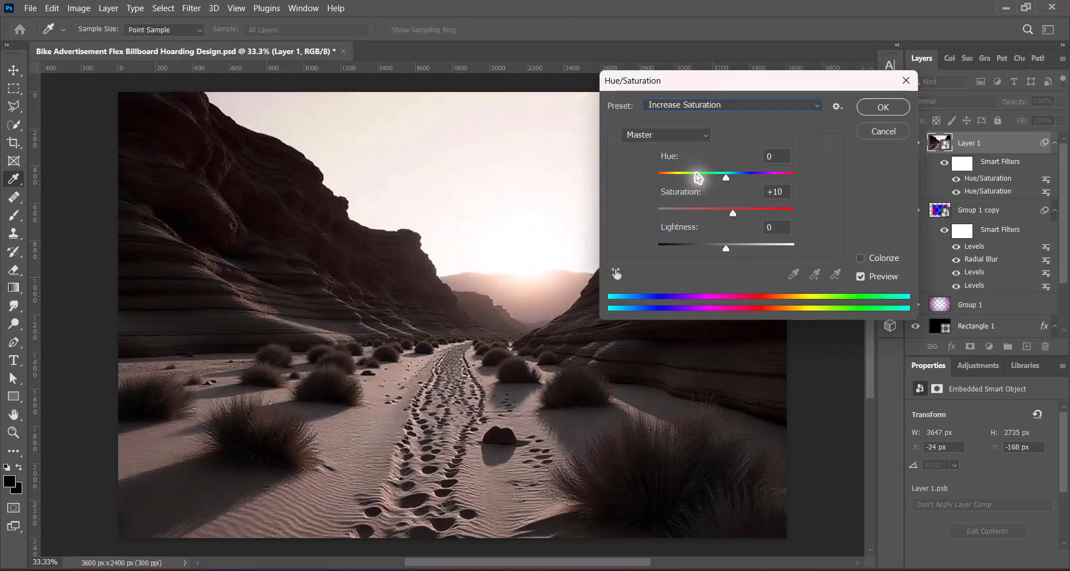
pyautogui.click(866, 111)
# - Apply a Levels adjustment with the Midtones Brighter preset to the desert photo on Layer 1
pyautogui.click(78, 7)
pyautogui.moveTo(96, 41)
pyautogui.click(234, 51)
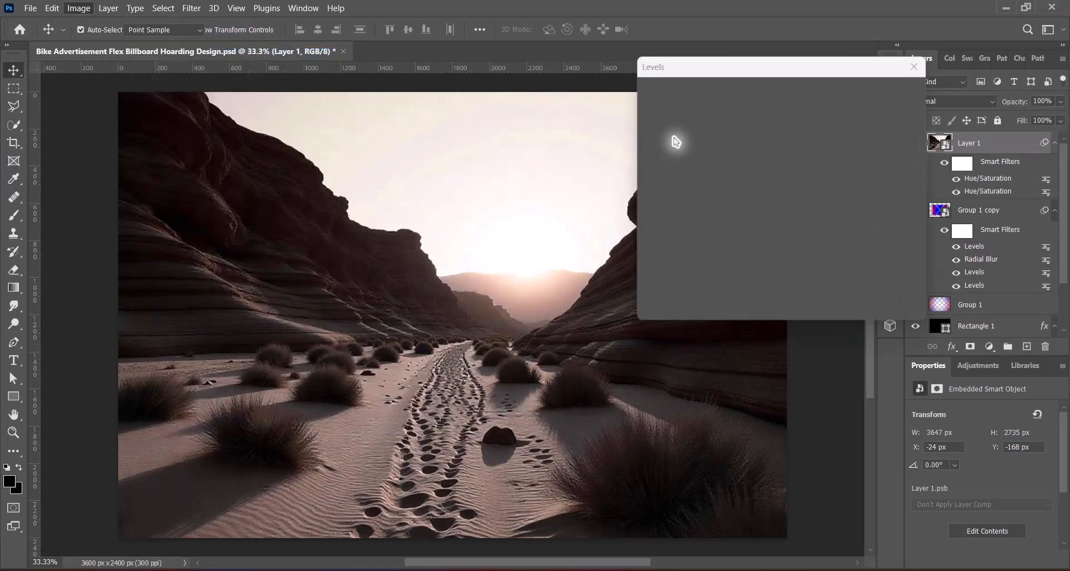
pyautogui.click(707, 92)
pyautogui.click(734, 169)
pyautogui.click(729, 91)
pyautogui.click(734, 207)
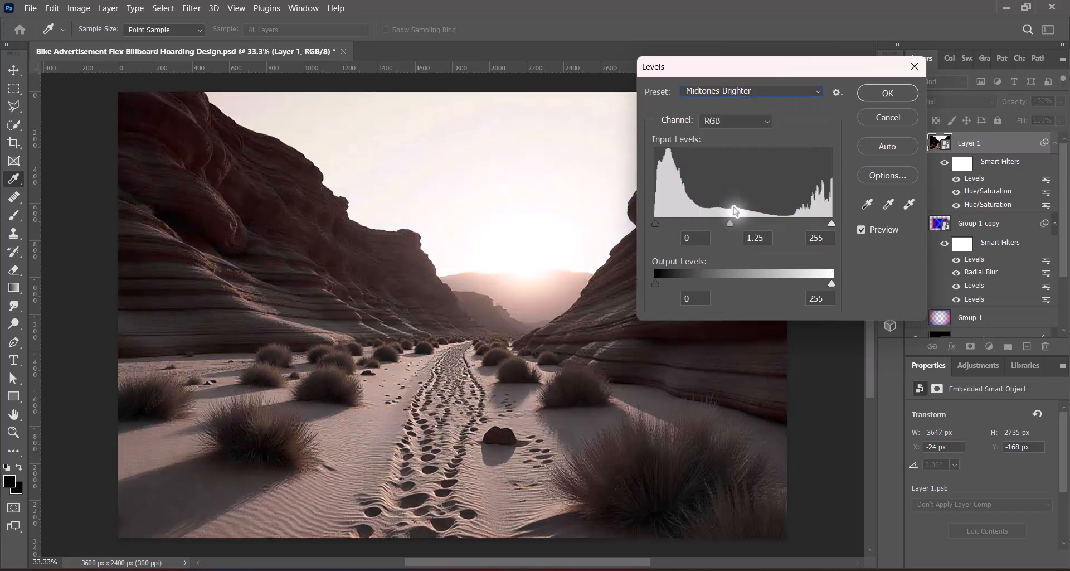
pyautogui.click(866, 98)
# - Add a second Levels adjustment to the desert photo with the Increase Contrast 2 preset
pyautogui.click(78, 7)
pyautogui.moveTo(103, 40)
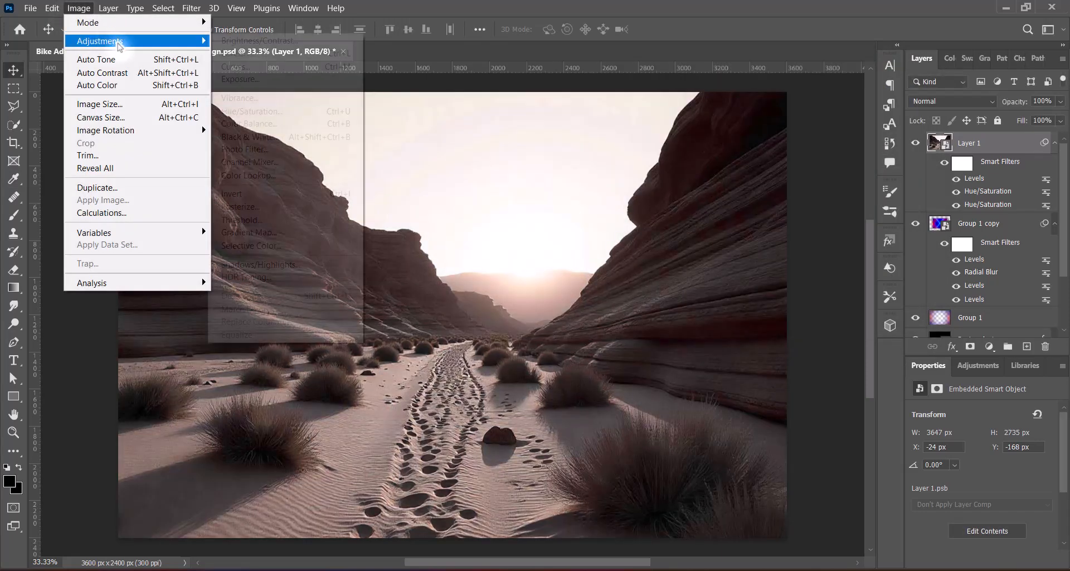
pyautogui.click(234, 52)
pyautogui.click(741, 91)
pyautogui.click(728, 151)
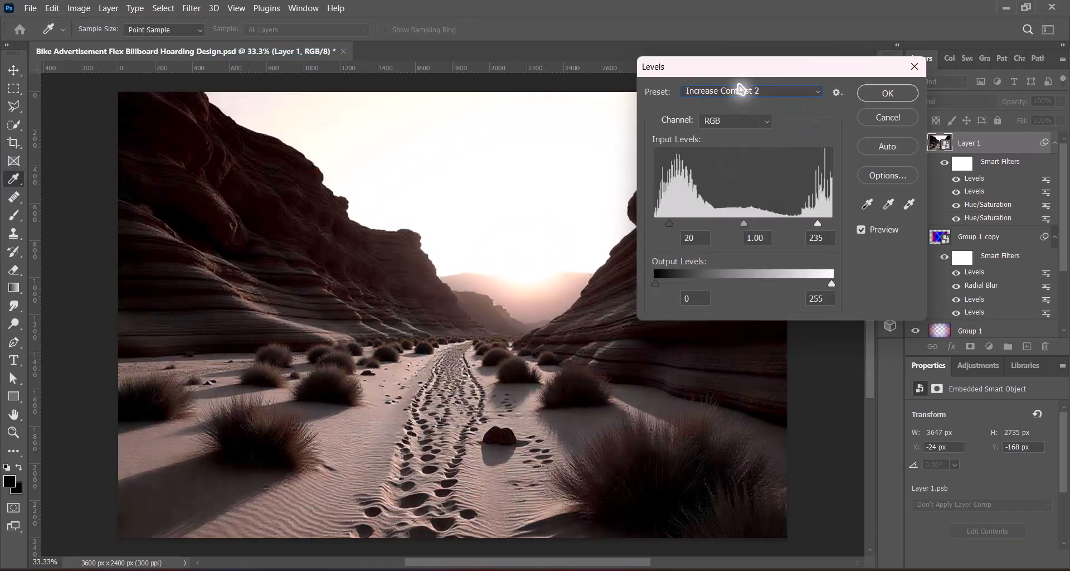
pyautogui.click(889, 94)
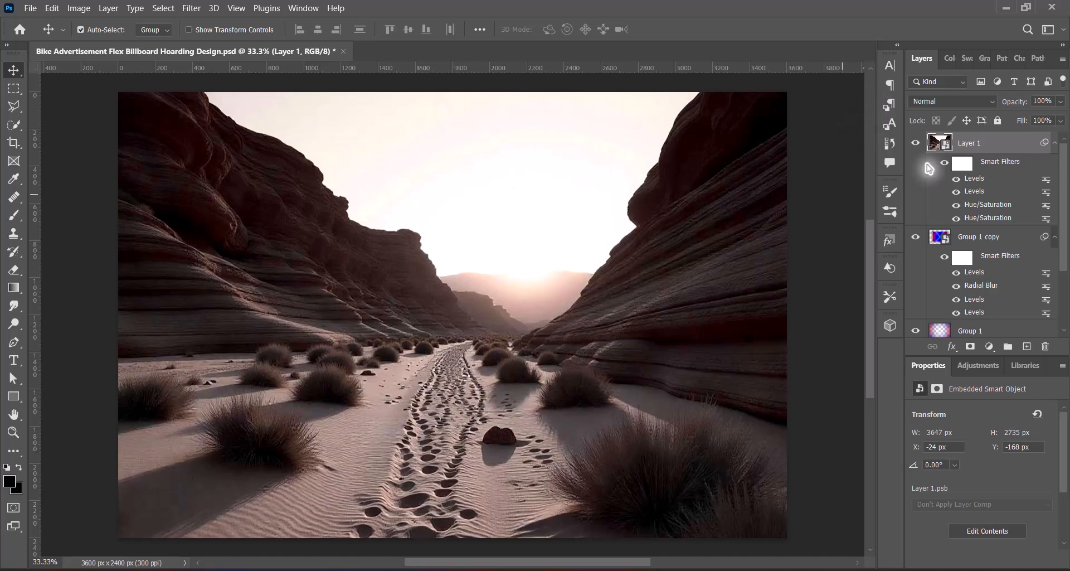
# - Hide the Bevel & Emboss effect of Rectangle 1 and set the desert photo's blend mode to Darken after trying Screen
pyautogui.click(951, 101)
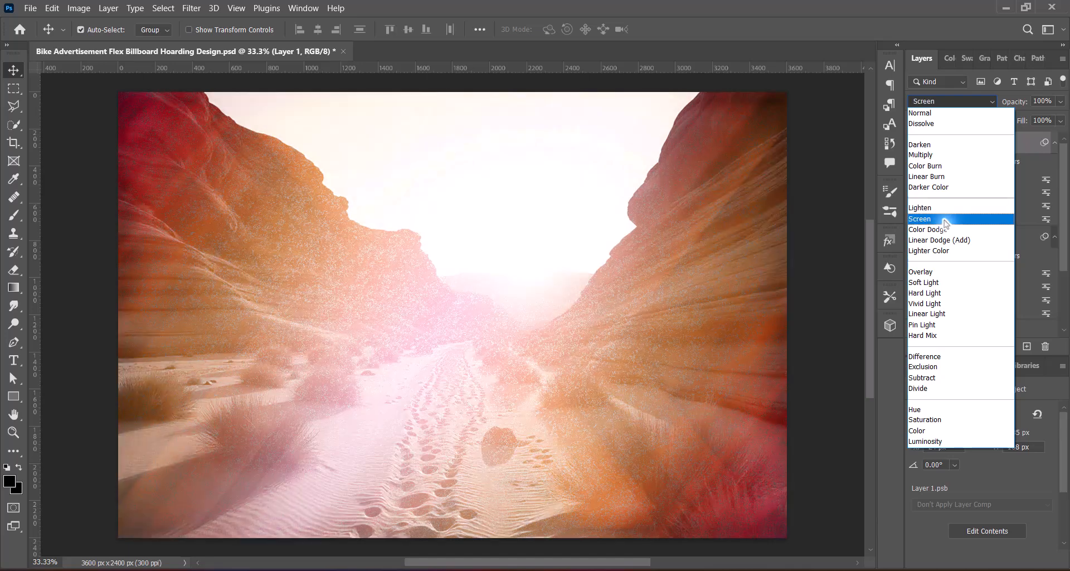
pyautogui.click(946, 222)
pyautogui.scroll(-3, 1008, 265)
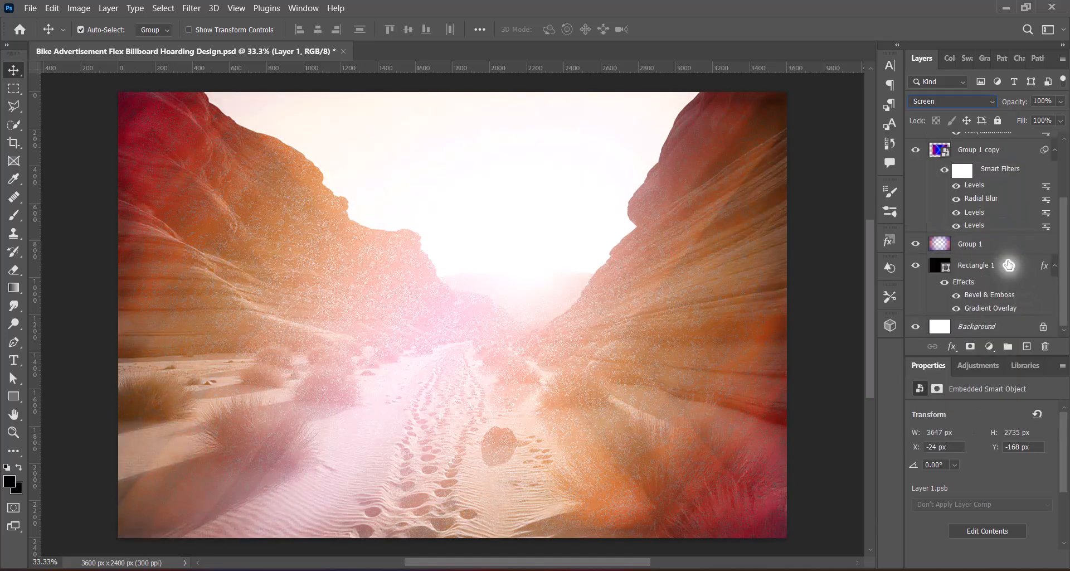
pyautogui.scroll(3, 1003, 201)
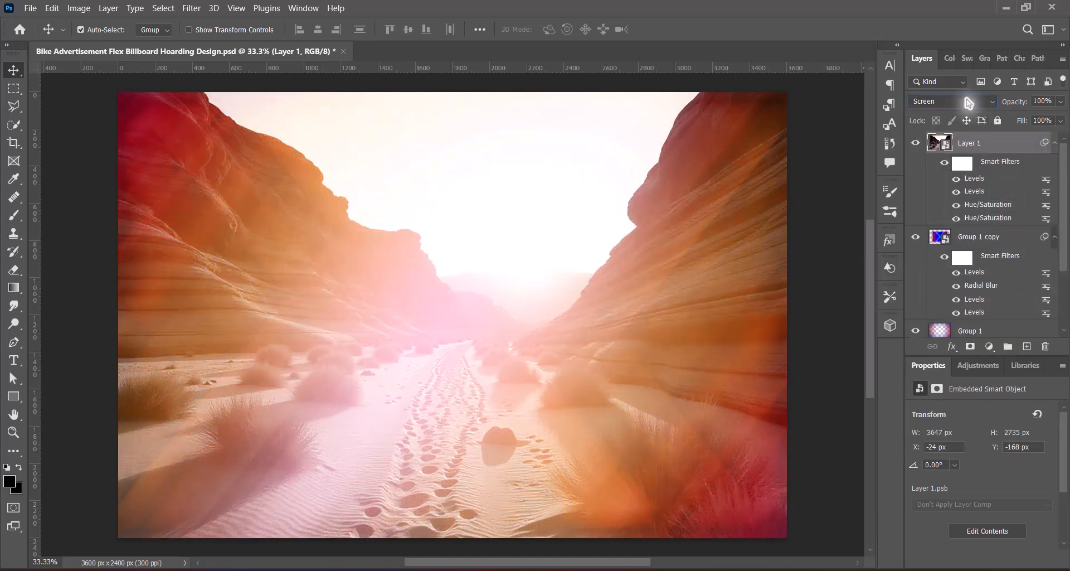
pyautogui.click(967, 102)
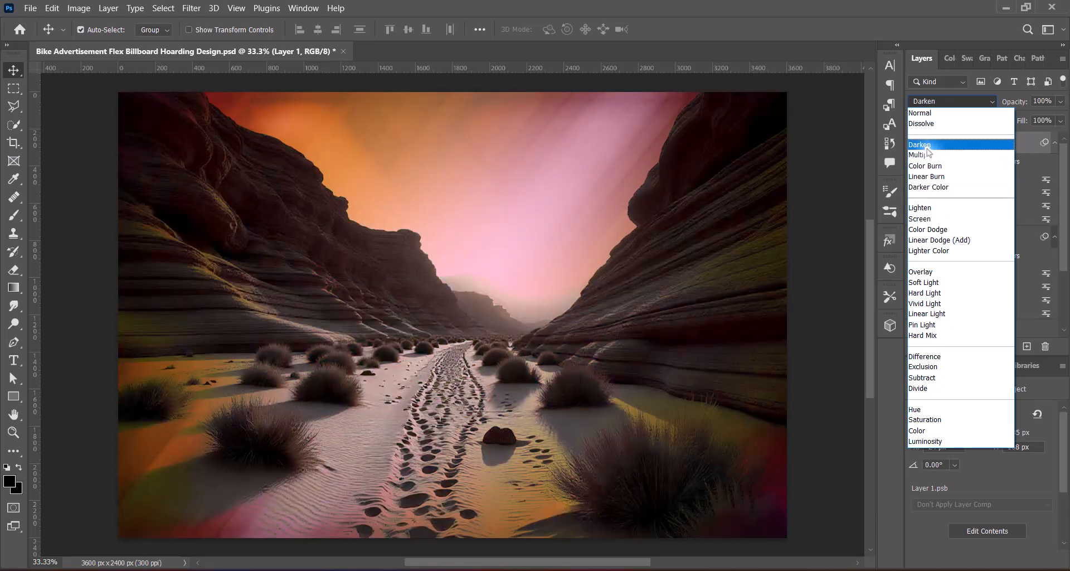
pyautogui.click(920, 145)
# - Apply one more preset-based Levels adjustment to the desert photo on Layer 1 and rasterize the layer
pyautogui.click(79, 8)
pyautogui.moveTo(106, 41)
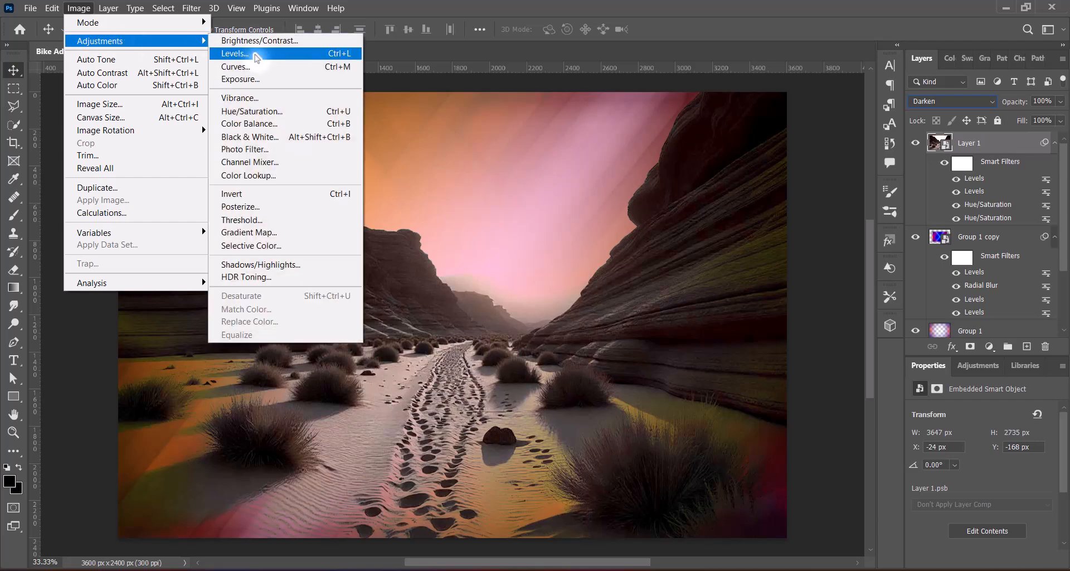
pyautogui.click(310, 52)
pyautogui.click(717, 91)
pyautogui.click(715, 194)
pyautogui.click(886, 93)
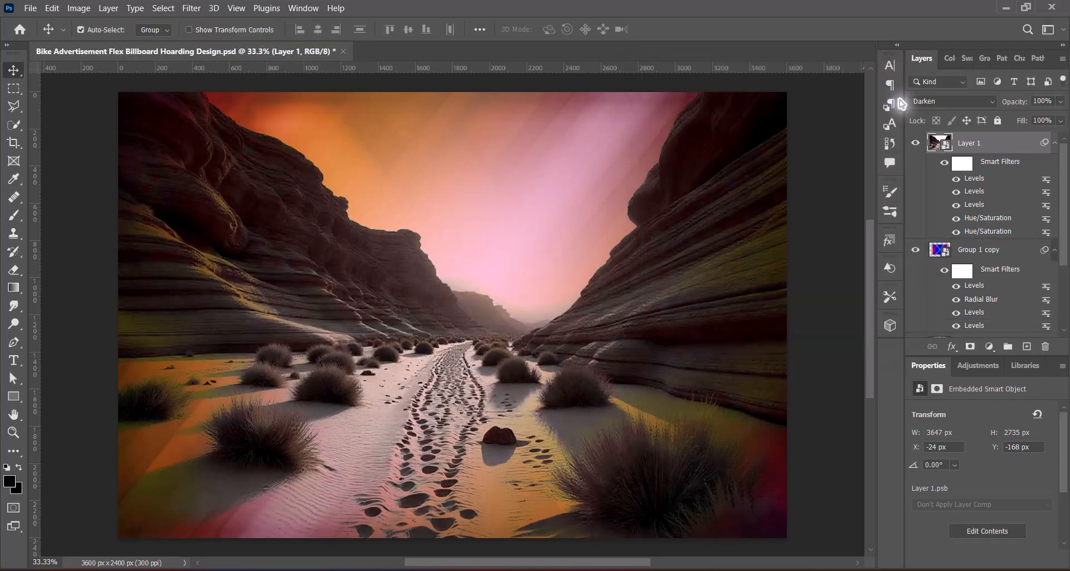
pyautogui.rightClick(1015, 148)
pyautogui.click(885, 290)
# - Try erasing the middle of the canyon on Layer 1 with a soft 2500 px Eraser
pyautogui.rightClick(14, 270)
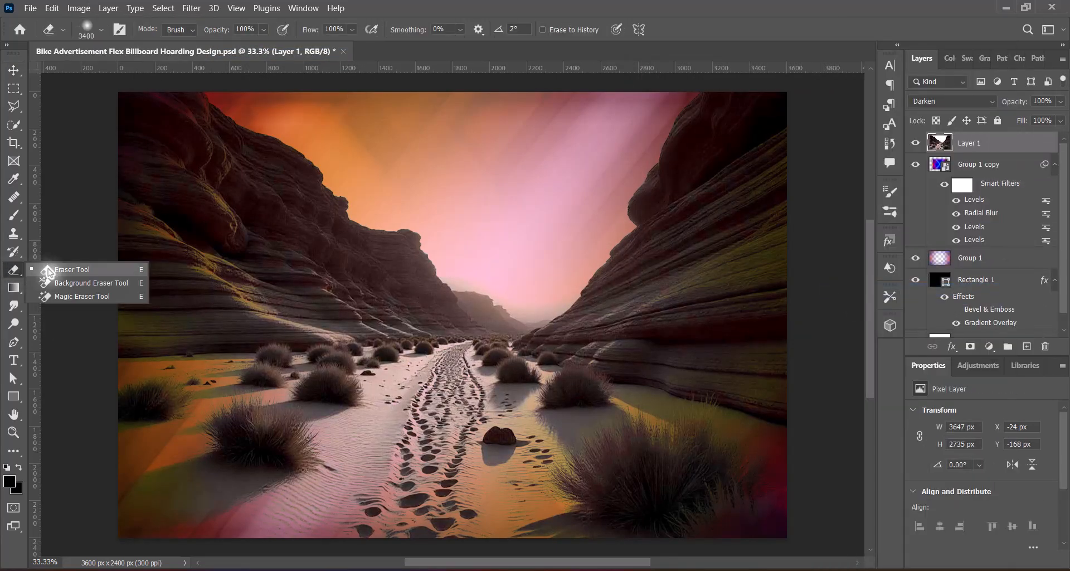
pyautogui.click(54, 271)
pyautogui.press('[')
pyautogui.press('[')
pyautogui.press('[')
pyautogui.press('[')
pyautogui.press('[')
pyautogui.press('[')
pyautogui.press('[')
pyautogui.press('[')
pyautogui.press('[')
pyautogui.click(516, 272)
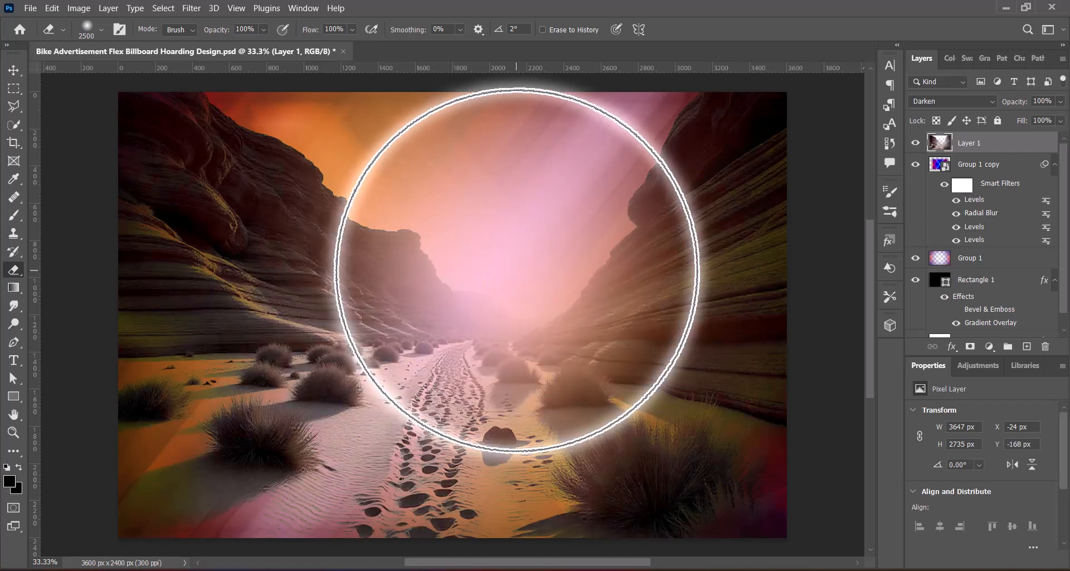
# - Try erasing the canyon's middle further with a 2200 px Eraser and undo the eraser strokes
pyautogui.press('[')
pyautogui.press('[')
pyautogui.press('[')
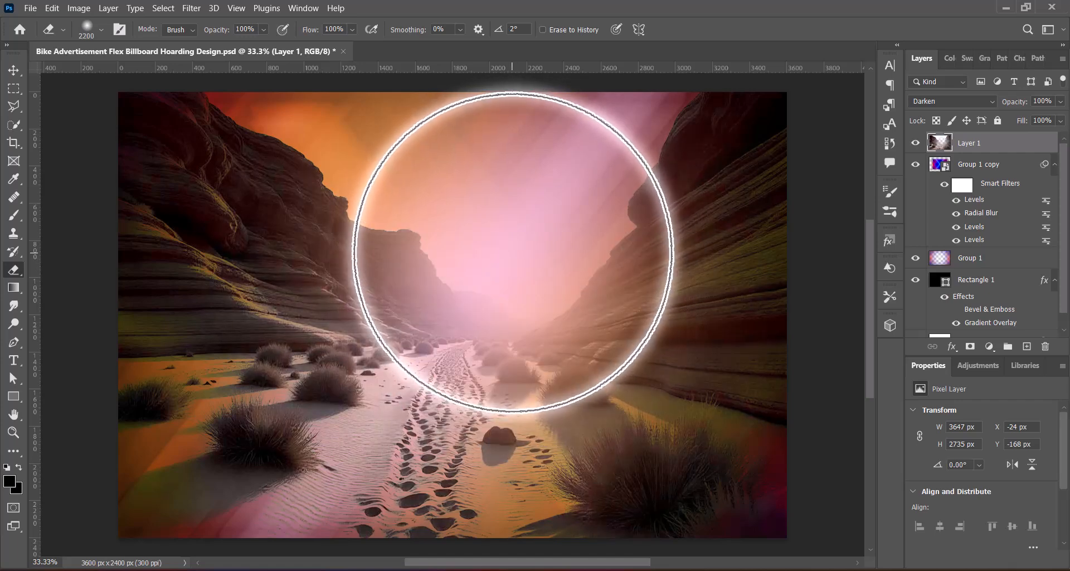
pyautogui.click(511, 252)
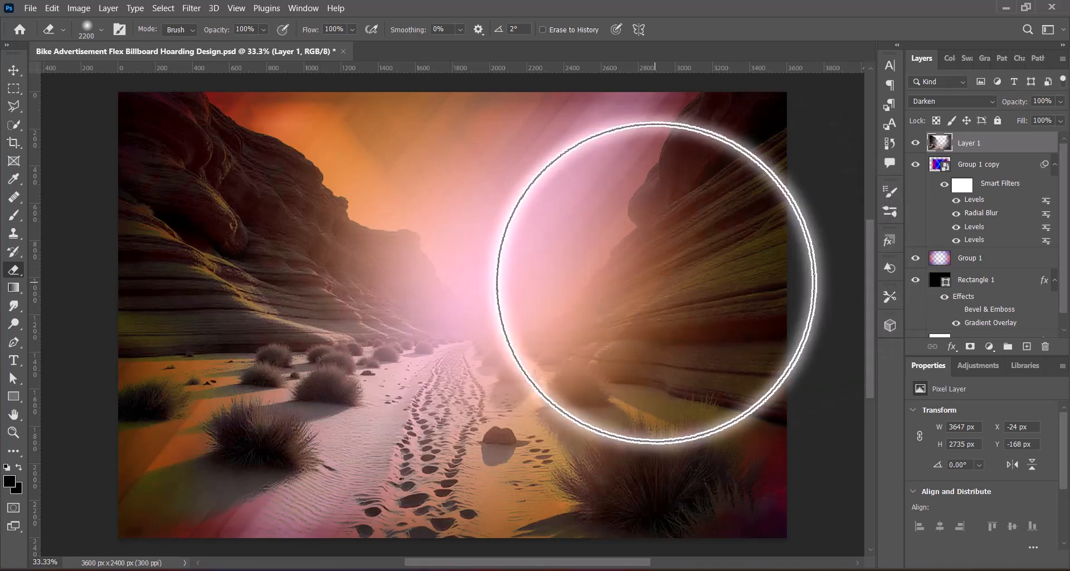
pyautogui.hotkey('ctrl', 'z')
pyautogui.hotkey('ctrl', 'z')
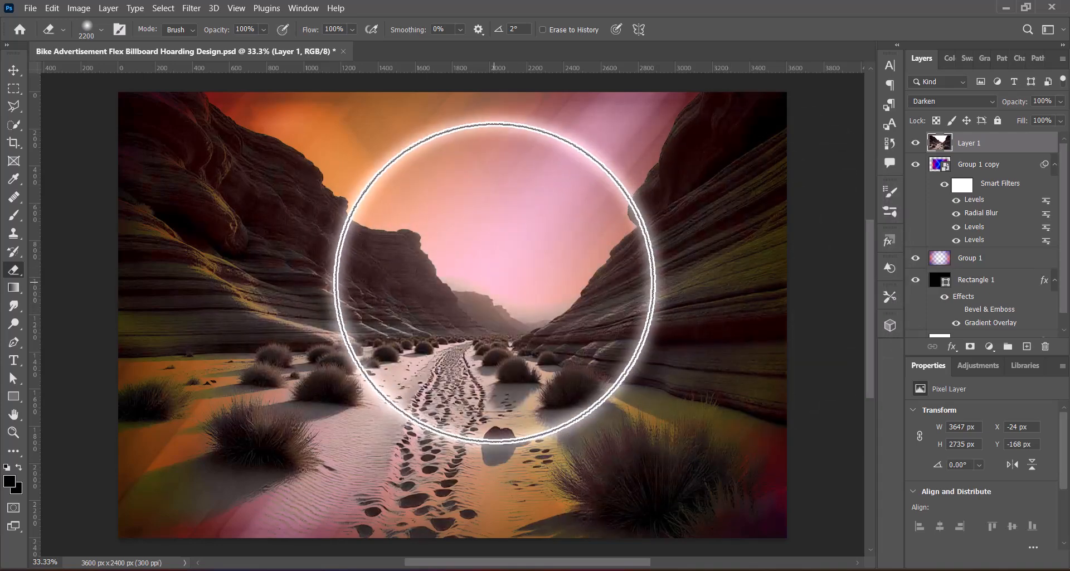
# - Erase the middle of the canyon on Layer 1 around the horizon with a soft 1900 px Eraser
pyautogui.press('[')
pyautogui.press('[')
pyautogui.press('[')
pyautogui.click(509, 268)
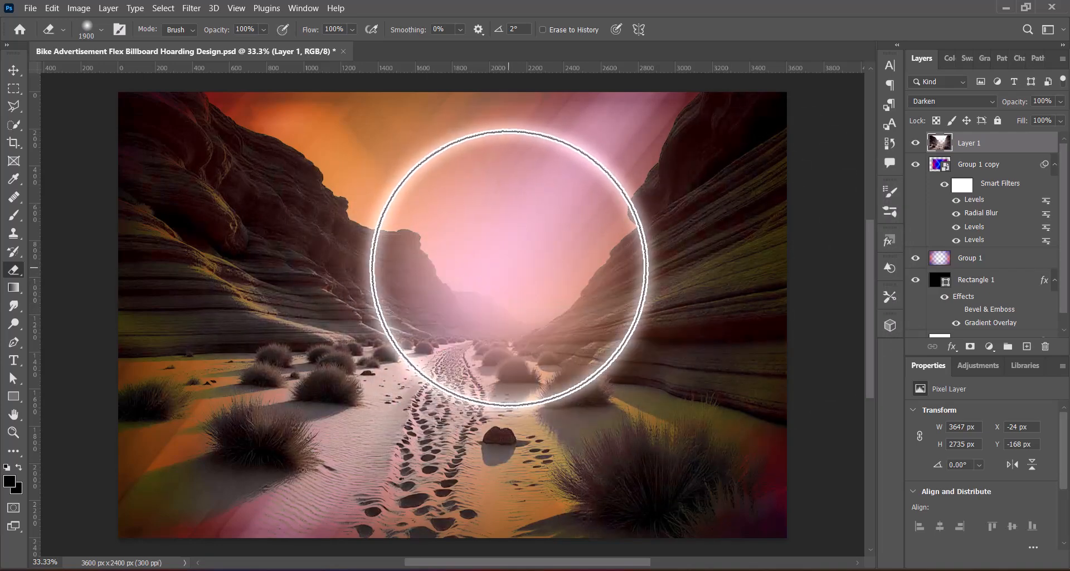
pyautogui.click(513, 266)
pyautogui.click(511, 263)
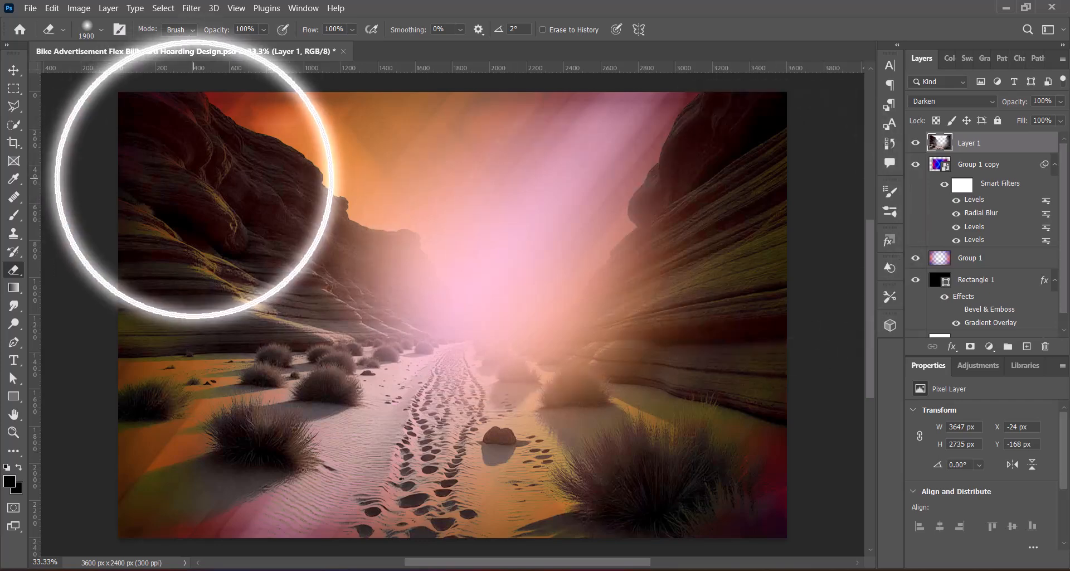
pyautogui.press('v')
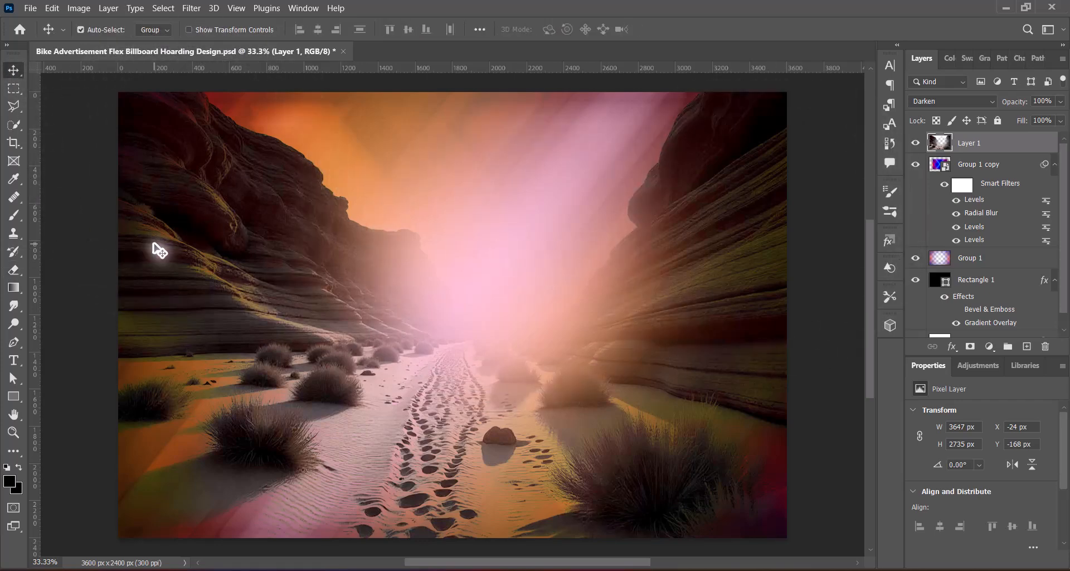
# - Apply a Vibrance adjustment to the desert photo on Layer 1
pyautogui.click(74, 13)
pyautogui.moveTo(95, 43)
pyautogui.click(240, 98)
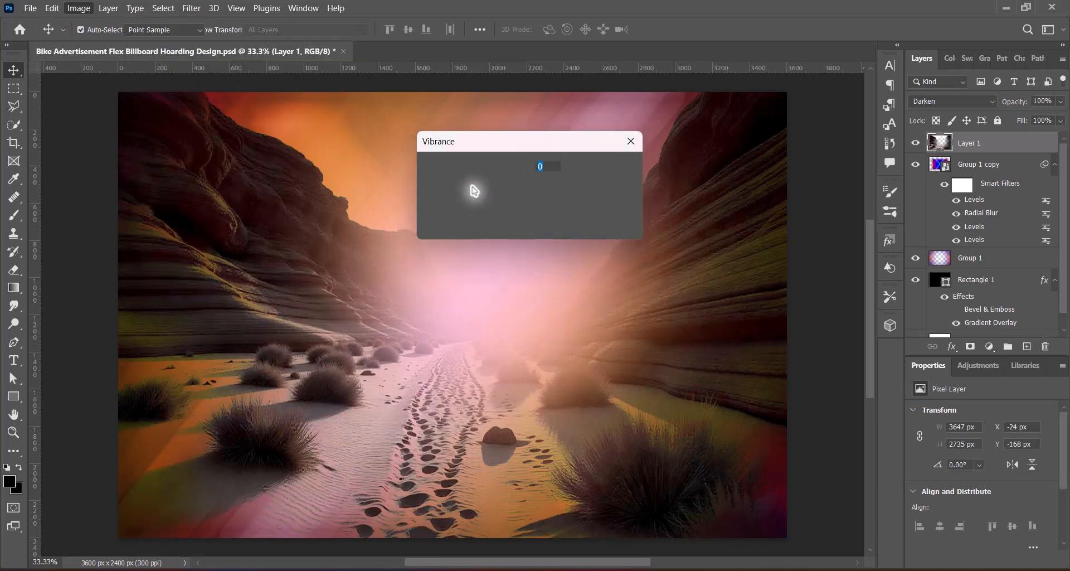
pyautogui.click(608, 167)
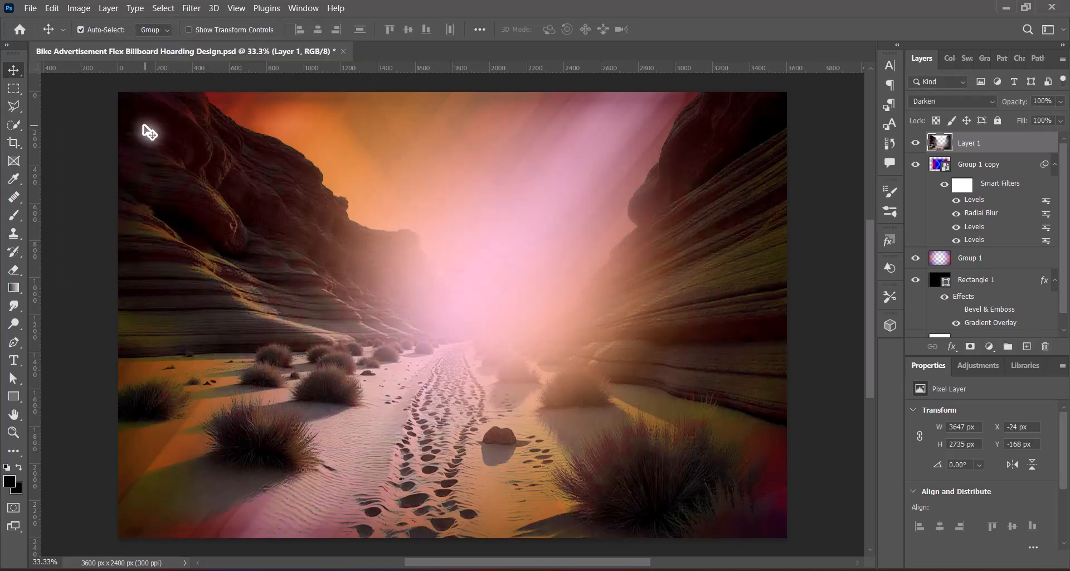
# - Brighten the erased desert photo on Layer 1 using Levels with the Midtones Brighter preset
pyautogui.click(79, 7)
pyautogui.moveTo(100, 41)
pyautogui.hotkey('ctrl', 'l')
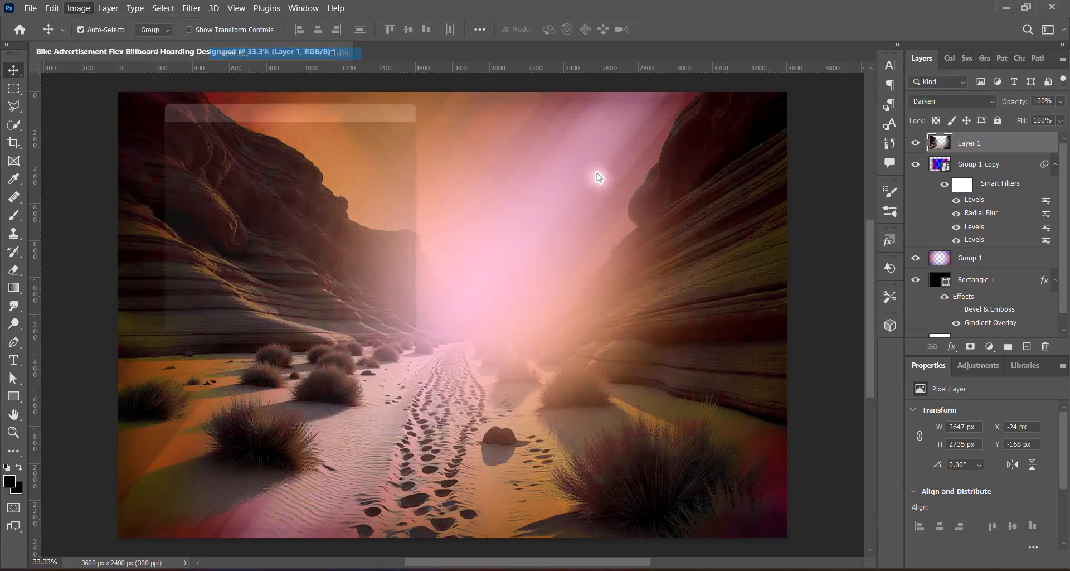
pyautogui.click(657, 100)
pyautogui.click(686, 216)
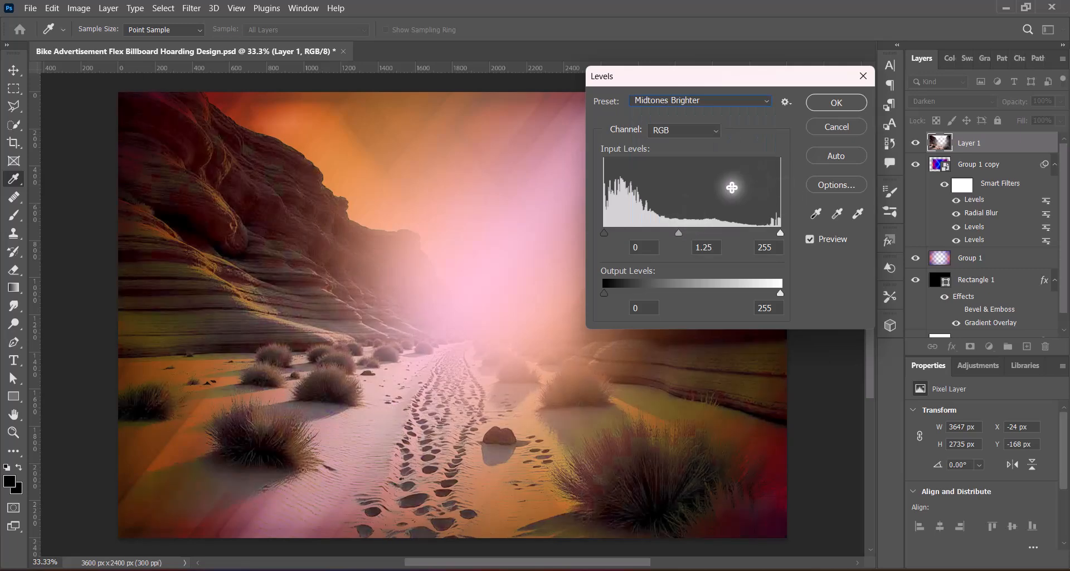
pyautogui.click(854, 103)
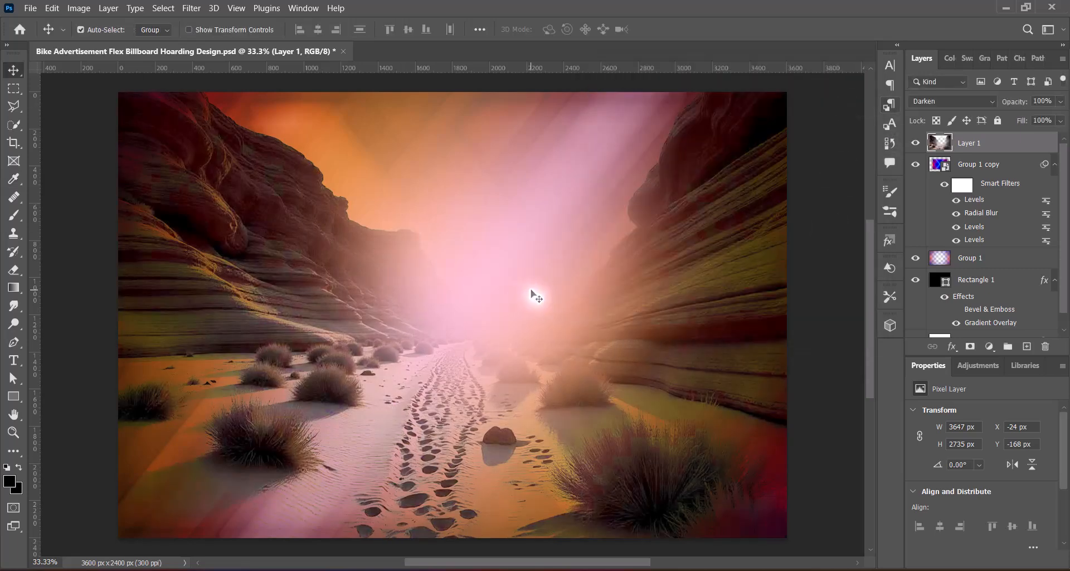
# - Fade out the desert foreground along the lower edge of Layer 1 with a soft 2500 px Eraser and save the document
pyautogui.rightClick(13, 269)
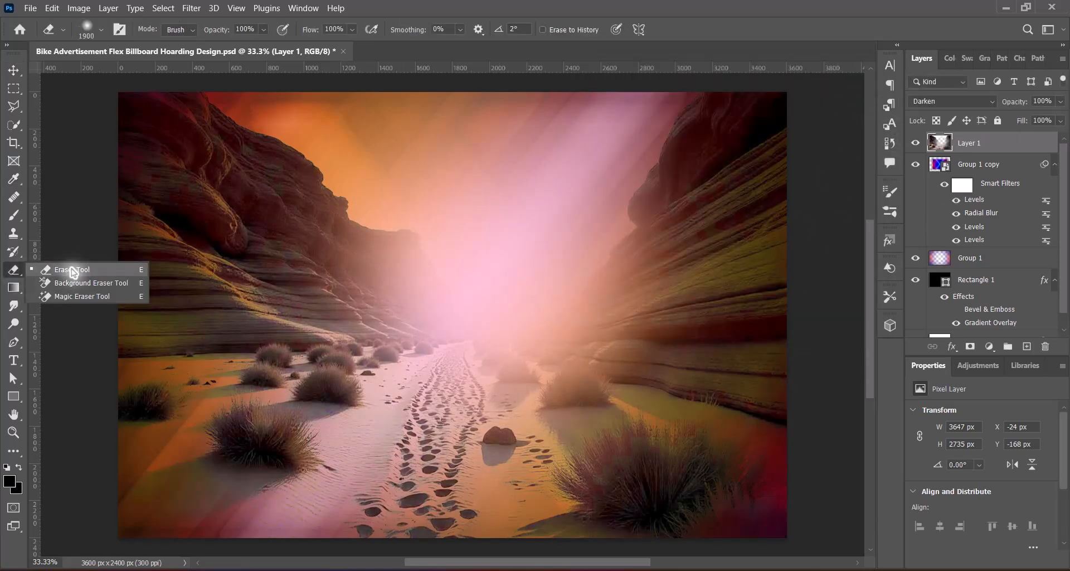
pyautogui.click(72, 270)
pyautogui.scroll(-5, 513, 305)
pyautogui.press(']')
pyautogui.press(']')
pyautogui.press(']')
pyautogui.press(']')
pyautogui.press(']')
pyautogui.scroll(-3, 198, 407)
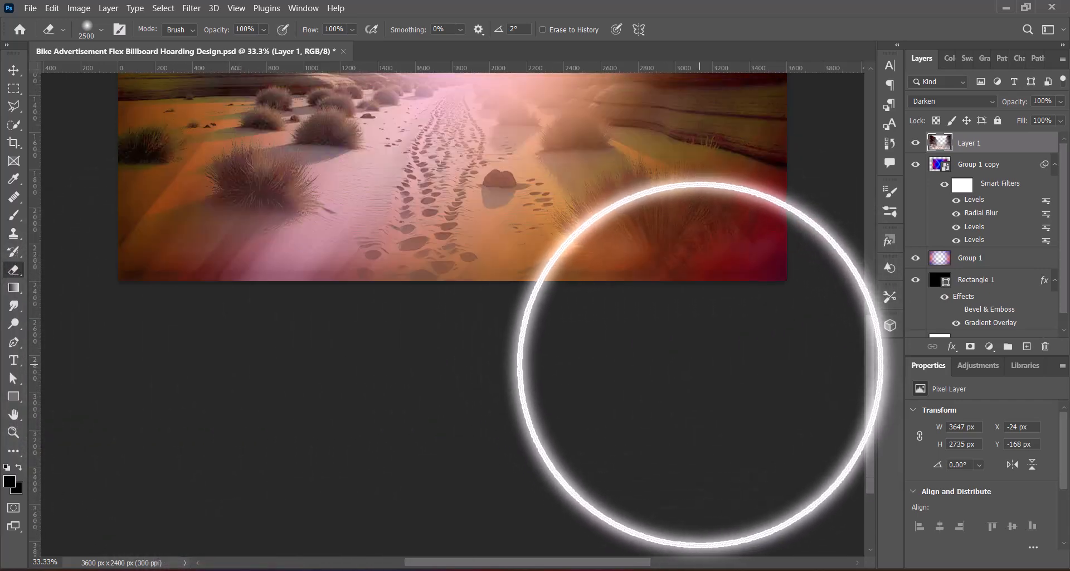
pyautogui.scroll(2, 164, 371)
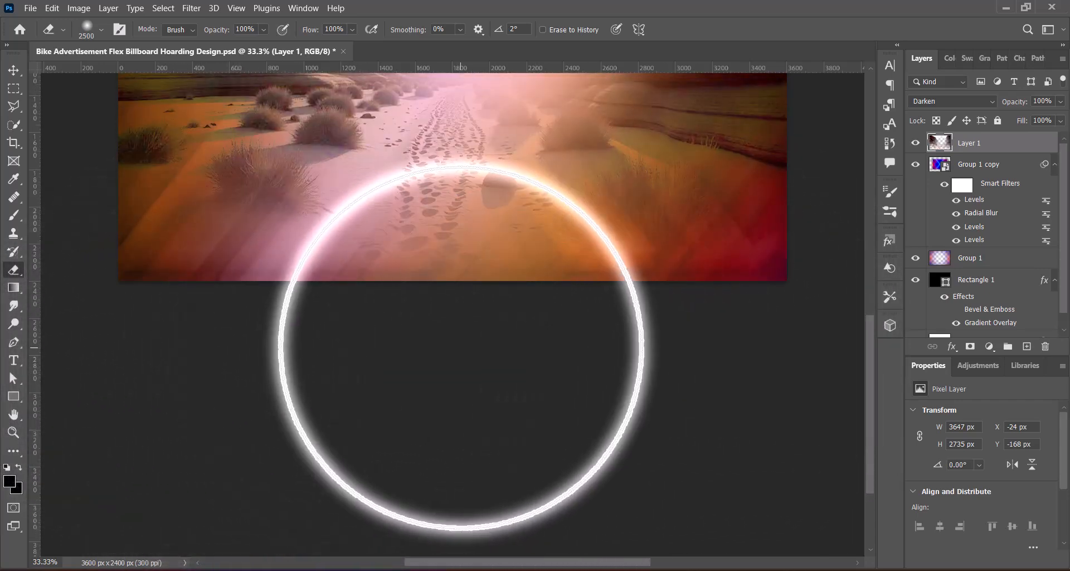
pyautogui.scroll(6, 633, 346)
pyautogui.scroll(-2, 631, 352)
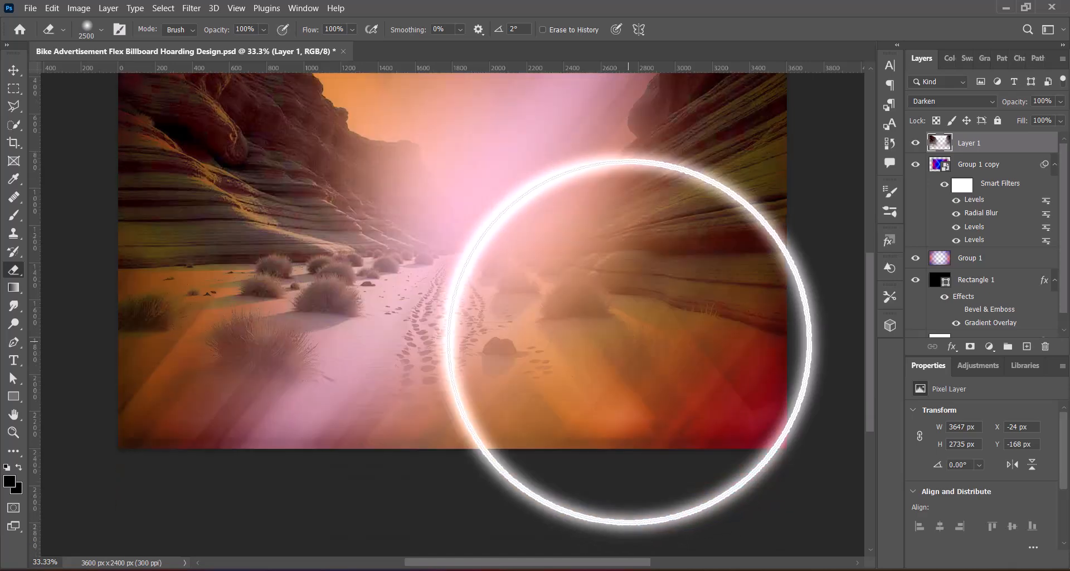
pyautogui.scroll(2, 599, 314)
pyautogui.press('v')
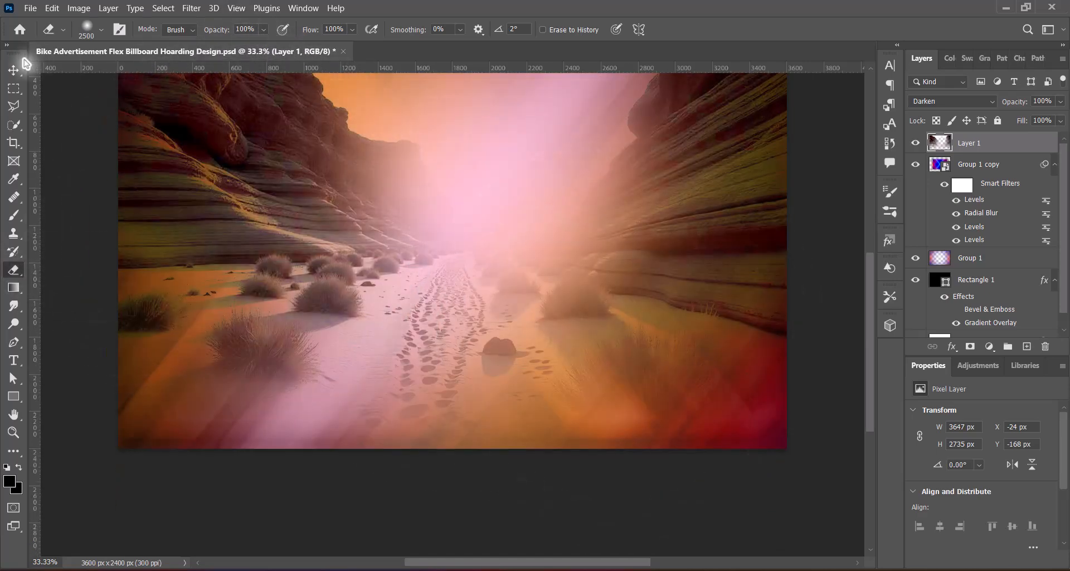
pyautogui.scroll(-1, 568, 310)
pyautogui.hotkey('ctrl', 's')
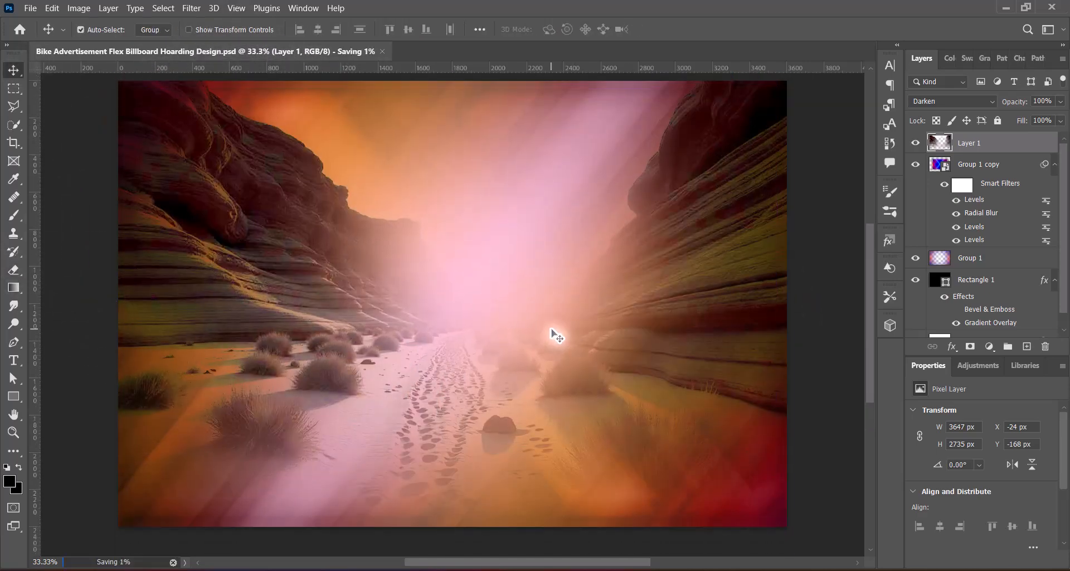
# - Paste the cut-out of the woman with the motorcycle as a smart object and enlarge it to about 239%
pyautogui.hotkey('ctrl', 'v')
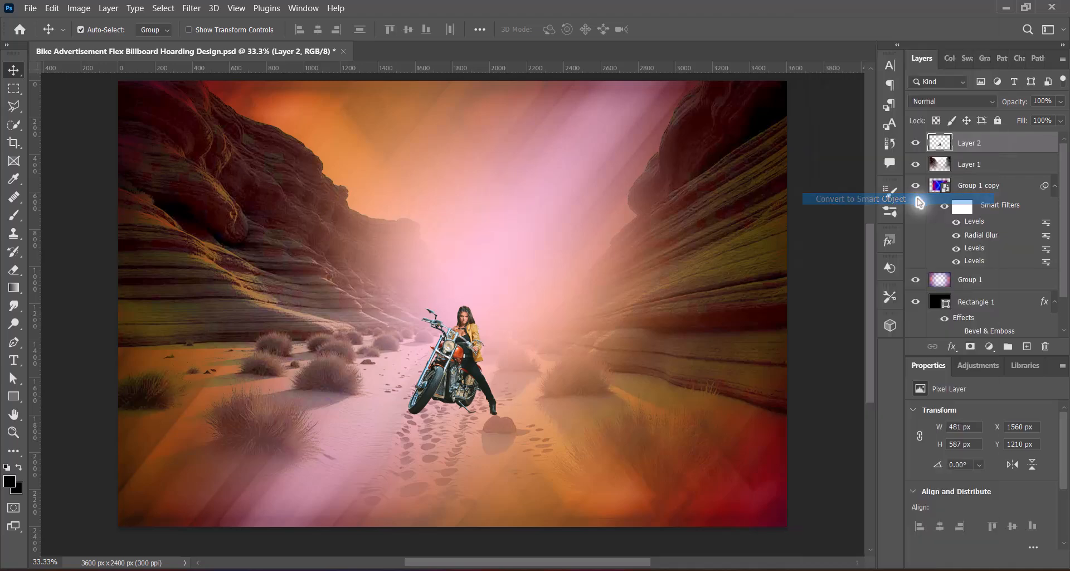
pyautogui.moveTo(450, 301); pyautogui.dragTo(452, 154)
pyautogui.moveTo(478, 280); pyautogui.dragTo(484, 340)
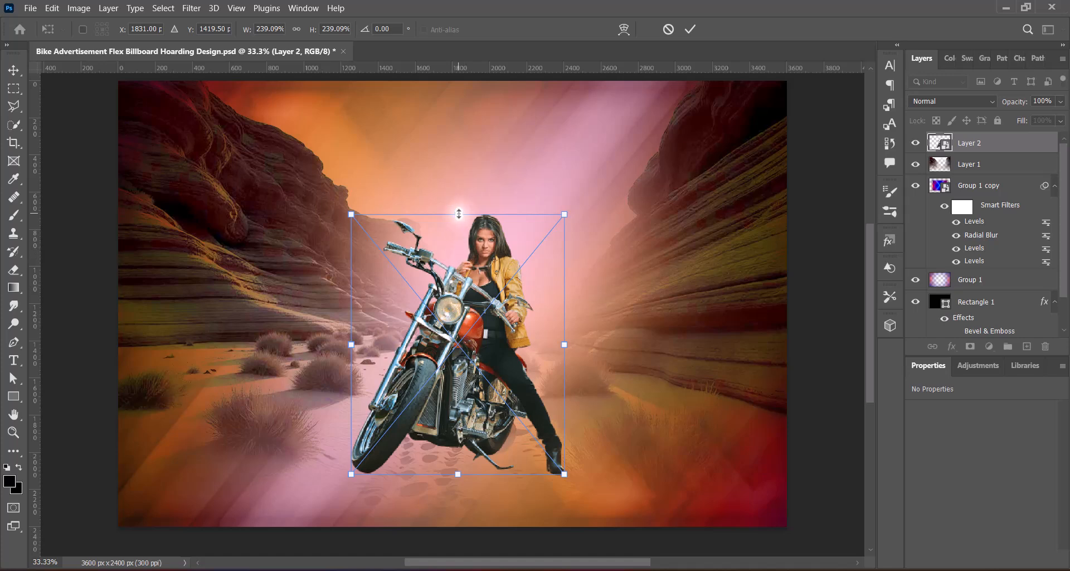
# - Enlarge the woman with the motorcycle on Layer 2 to about 272%, centre it horizontally and commit the transform
pyautogui.moveTo(459, 215); pyautogui.dragTo(454, 138)
pyautogui.moveTo(478, 246); pyautogui.dragTo(483, 272)
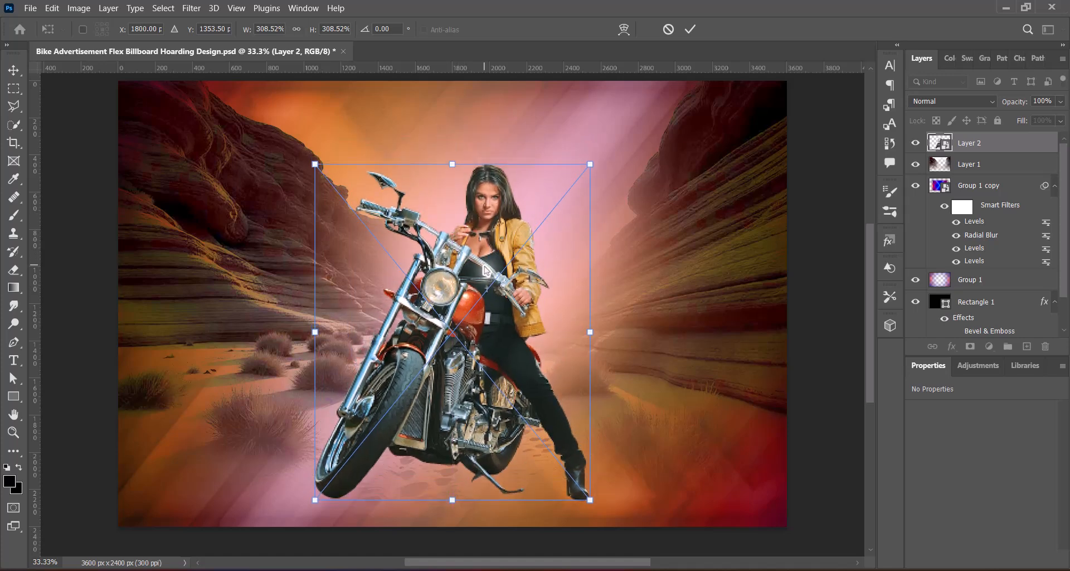
pyautogui.moveTo(493, 307); pyautogui.dragTo(496, 290)
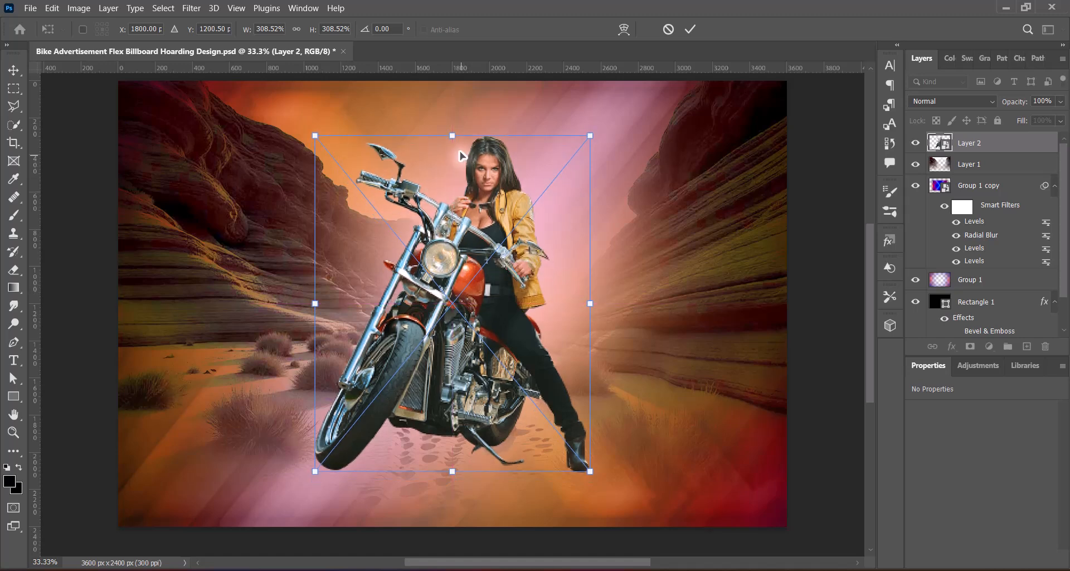
pyautogui.moveTo(453, 135); pyautogui.dragTo(452, 175)
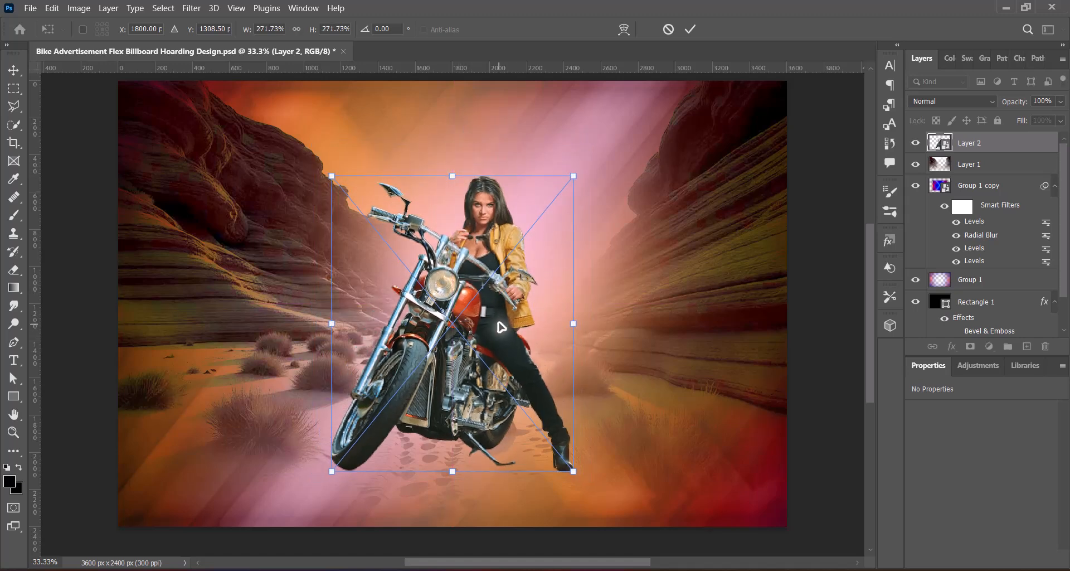
pyautogui.moveTo(500, 326); pyautogui.dragTo(501, 337)
pyautogui.press('Return')
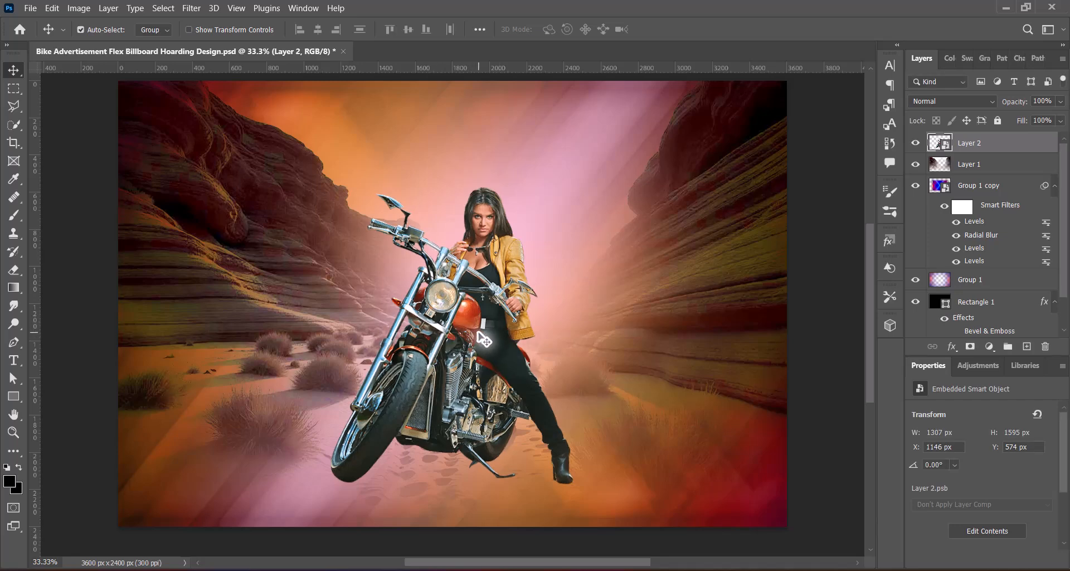
# - Soften the lower foreground of the desert photo on Layer 1 with a 1400 px Eraser
pyautogui.click(210, 299)
pyautogui.click(14, 270)
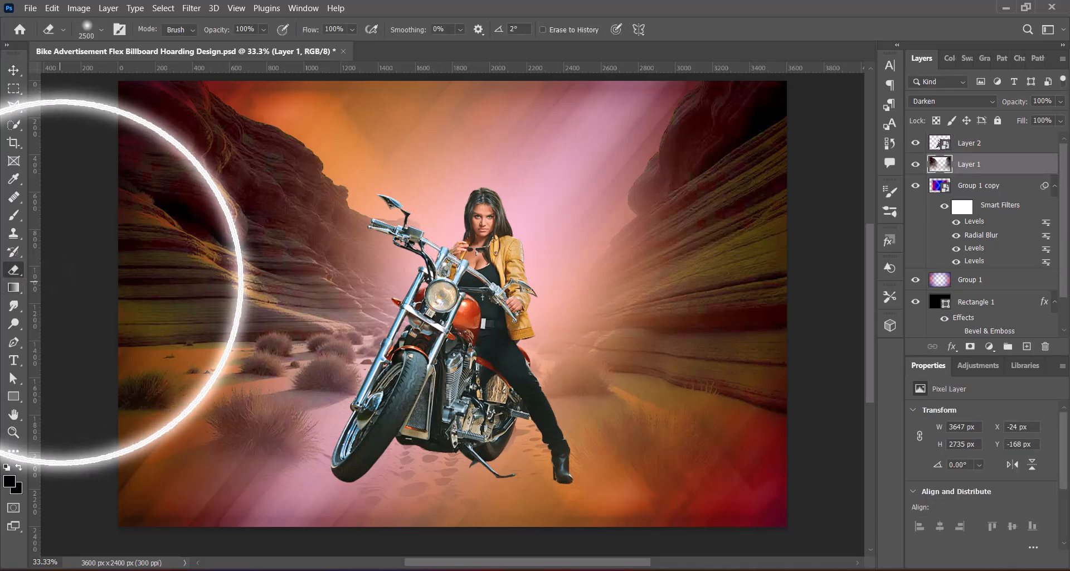
pyautogui.press('[')
pyautogui.press('[')
pyautogui.press('[')
pyautogui.press('[')
pyautogui.scroll(-3, 390, 434)
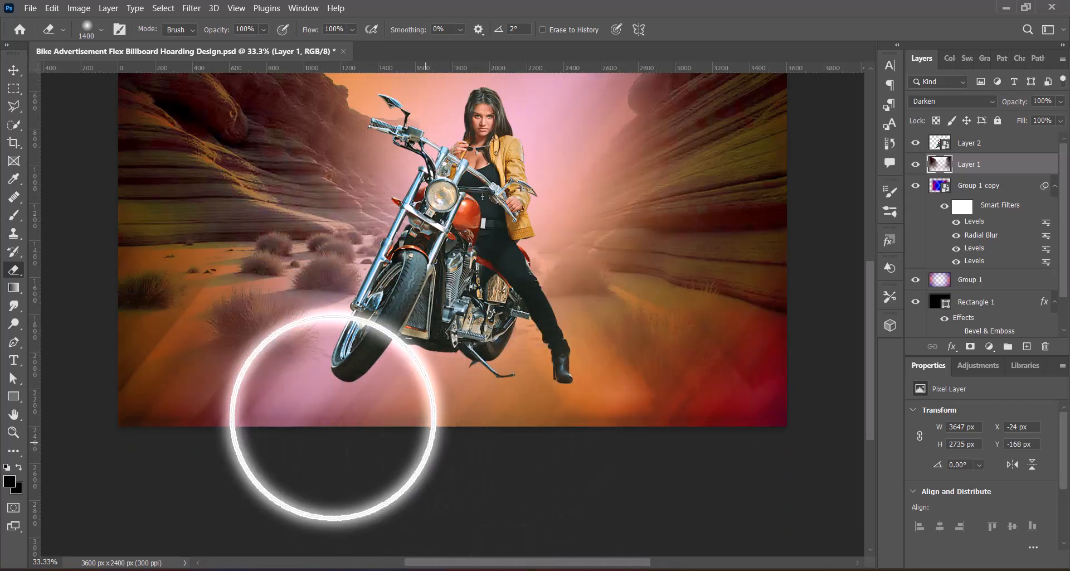
pyautogui.scroll(2, 323, 368)
pyautogui.press('v')
pyautogui.scroll(-2, 279, 234)
# - Scale the woman with the motorcycle on Layer 2 to about 290% by extending it downward
pyautogui.click(483, 273)
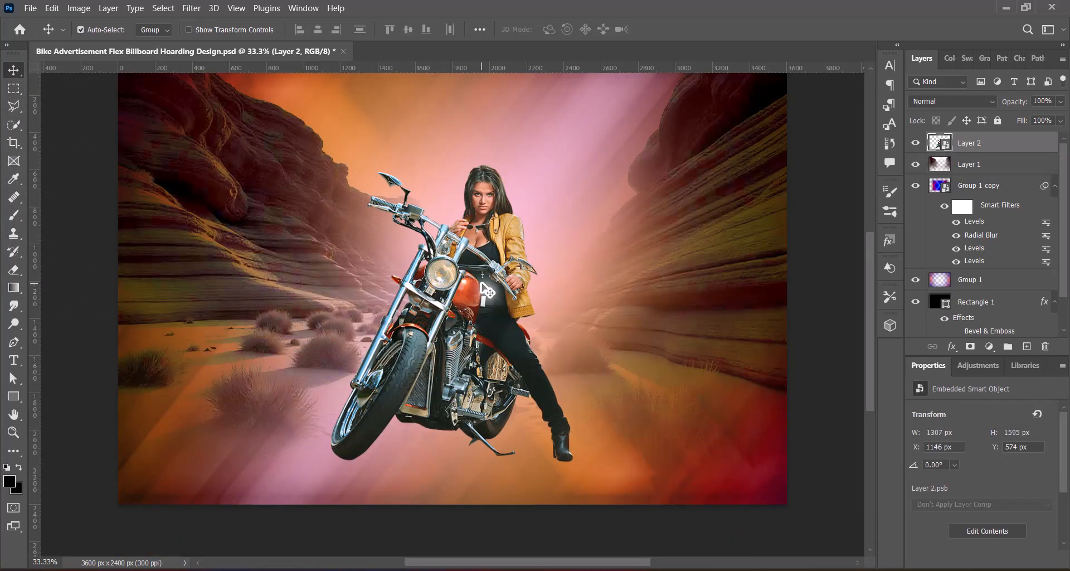
pyautogui.hotkey('ctrl', 't')
pyautogui.moveTo(451, 462); pyautogui.dragTo(449, 478)
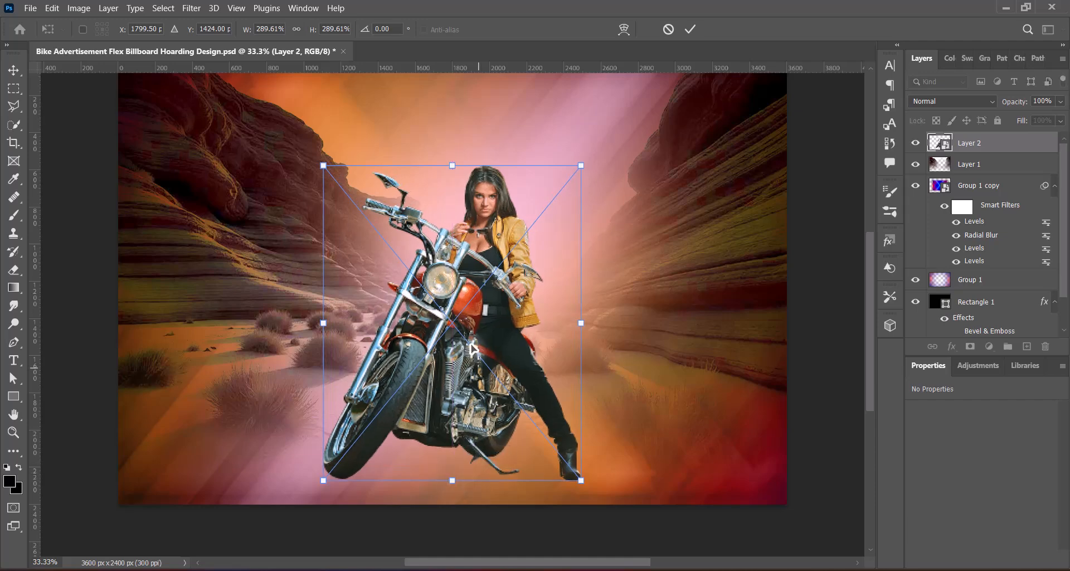
pyautogui.press('Return')
pyautogui.scroll(1, 501, 342)
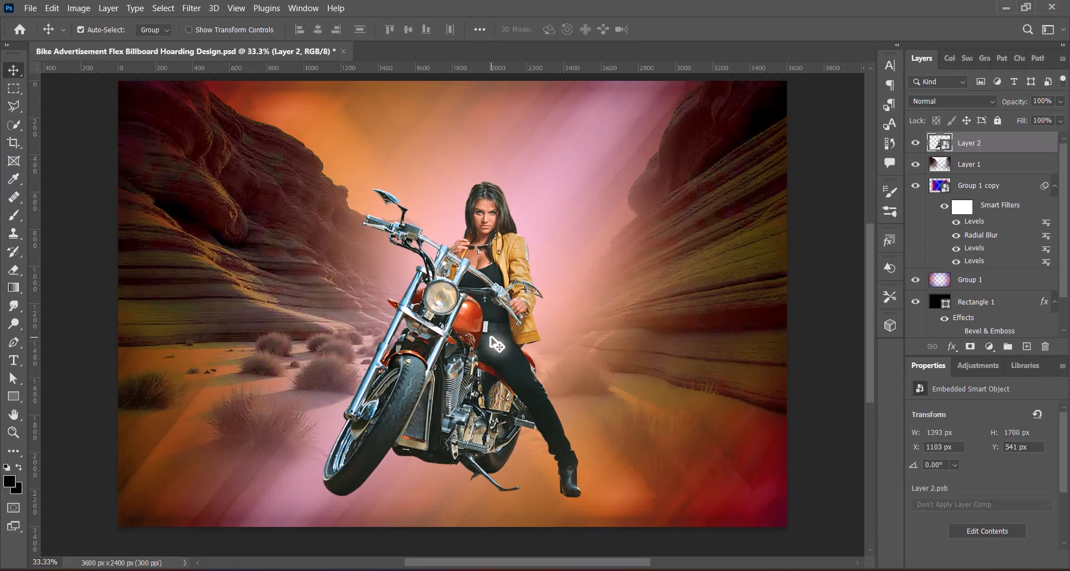
# - Give the woman with the motorcycle on Layer 2 a white Hard Mix Outer Glow with 33% opacity, 0% spread and 199 px size
pyautogui.doubleClick(932, 146)
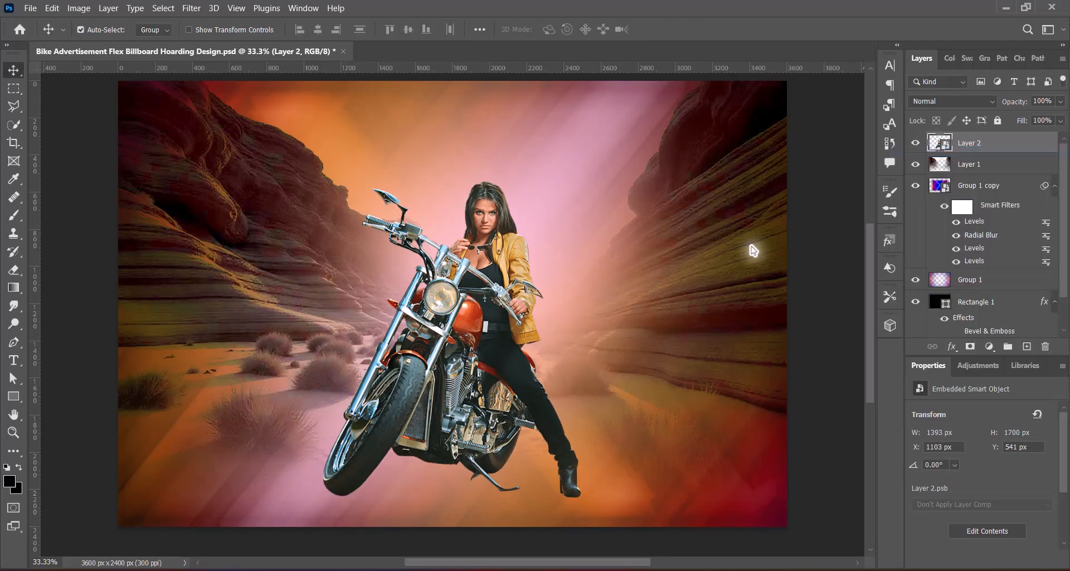
pyautogui.click(494, 389)
pyautogui.click(500, 388)
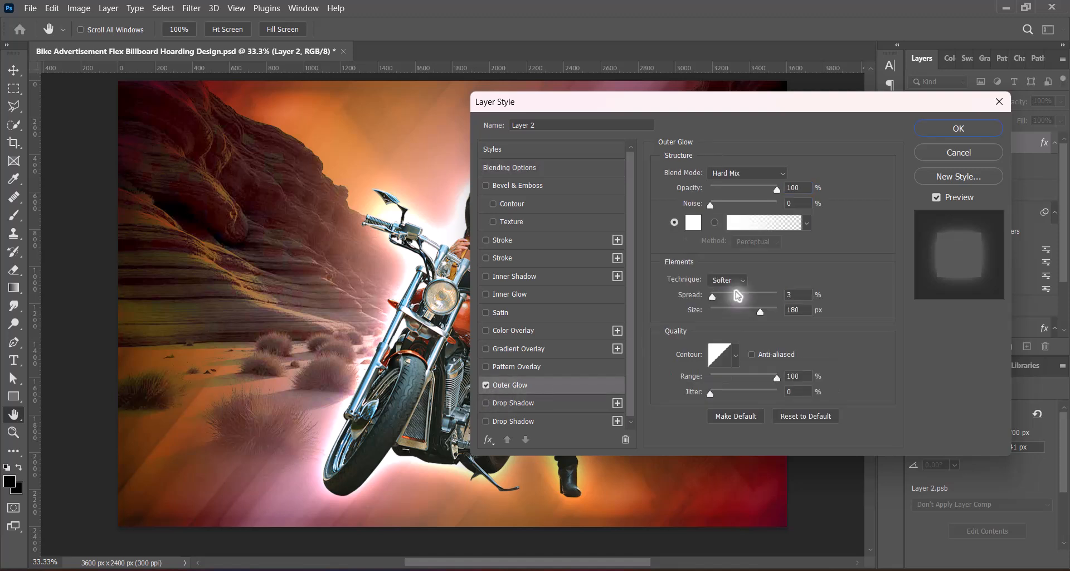
pyautogui.moveTo(715, 297); pyautogui.dragTo(707, 297)
pyautogui.moveTo(735, 105); pyautogui.dragTo(914, 56)
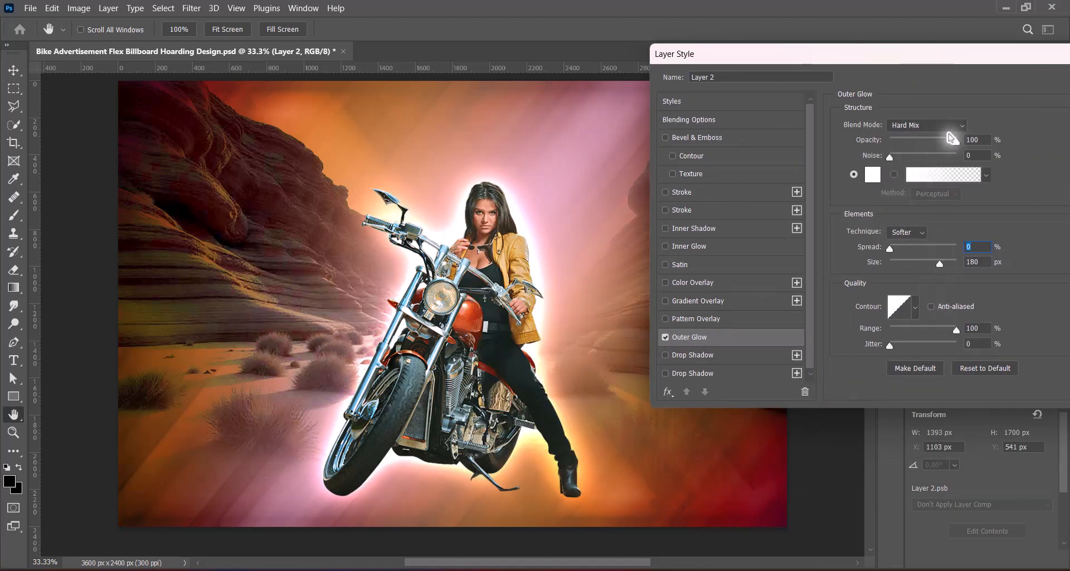
pyautogui.moveTo(956, 141); pyautogui.dragTo(912, 145)
pyautogui.moveTo(940, 268); pyautogui.dragTo(952, 265)
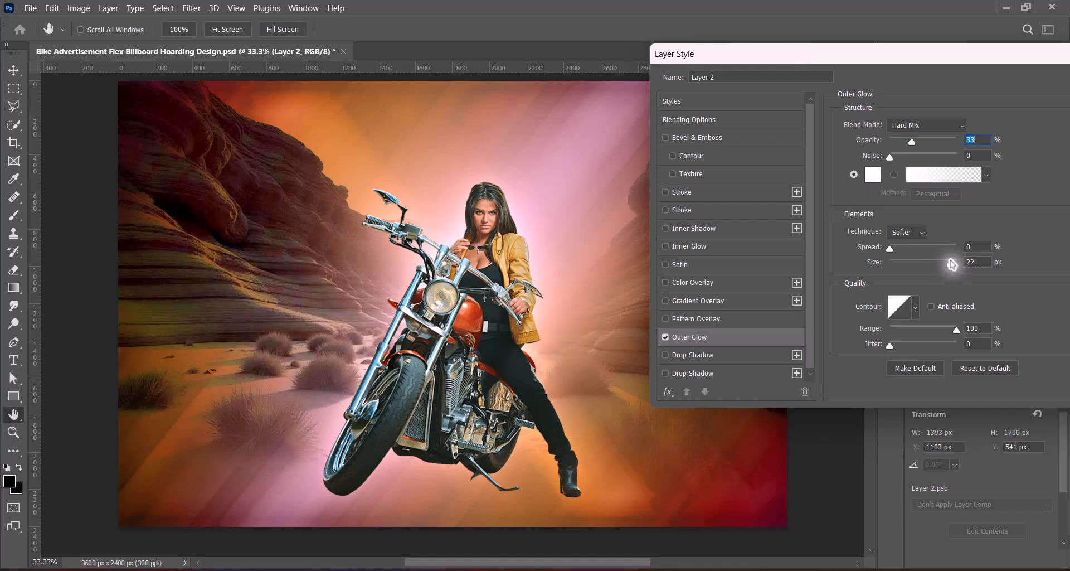
pyautogui.moveTo(780, 54); pyautogui.dragTo(575, 53)
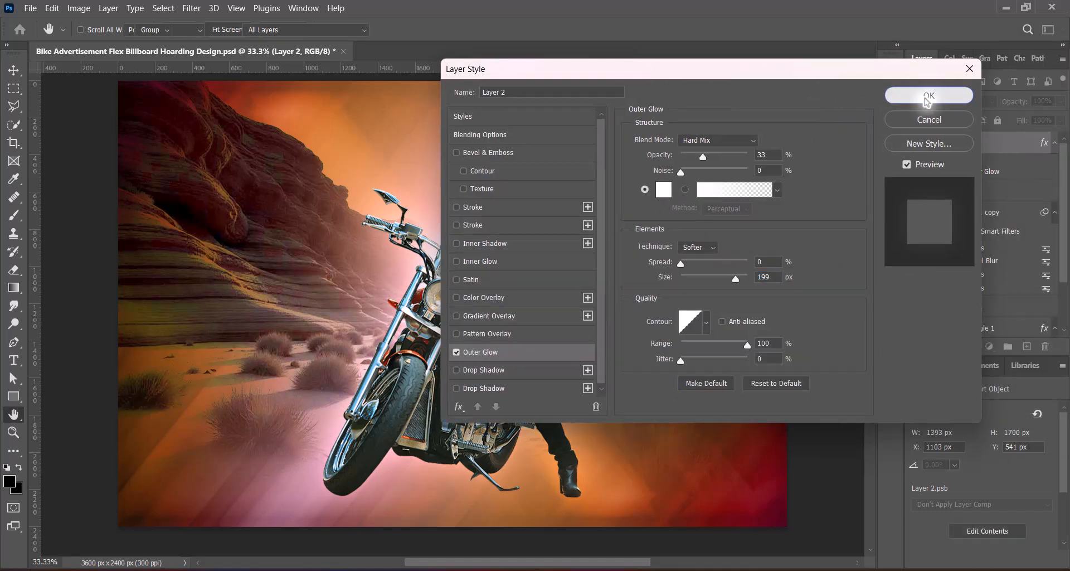
pyautogui.click(925, 96)
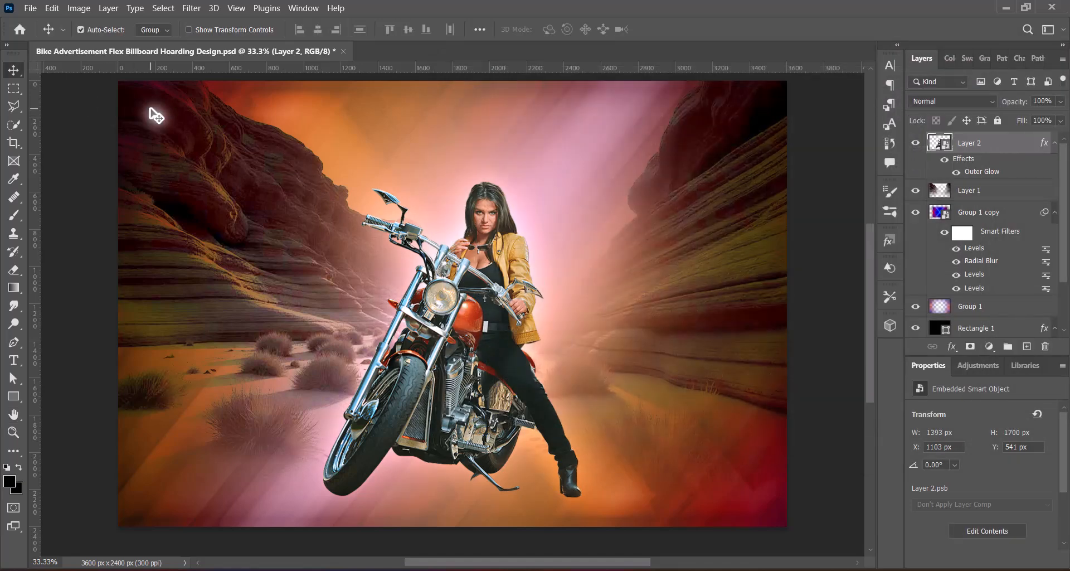
# - Brighten the desert photo on Layer 1 using Curves, raising the midpoint from input 128 to output 147
pyautogui.click(180, 261)
pyautogui.click(78, 7)
pyautogui.moveTo(112, 38)
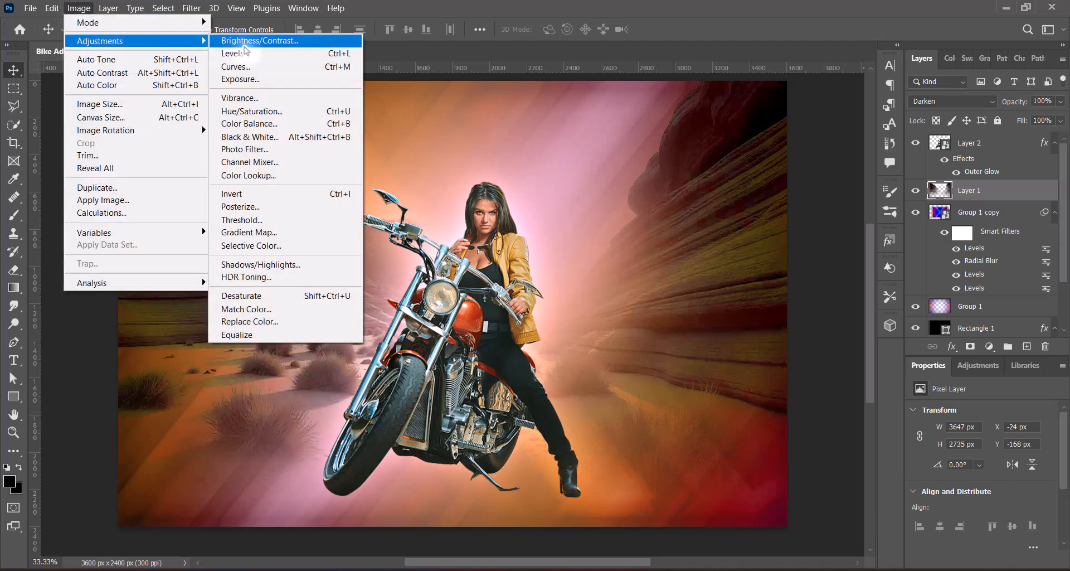
pyautogui.click(245, 63)
pyautogui.moveTo(370, 100); pyautogui.dragTo(821, 74)
pyautogui.moveTo(675, 229)
pyautogui.mouseDown()
pyautogui.moveTo(677, 179)
pyautogui.moveTo(674, 215)
pyautogui.mouseUp()
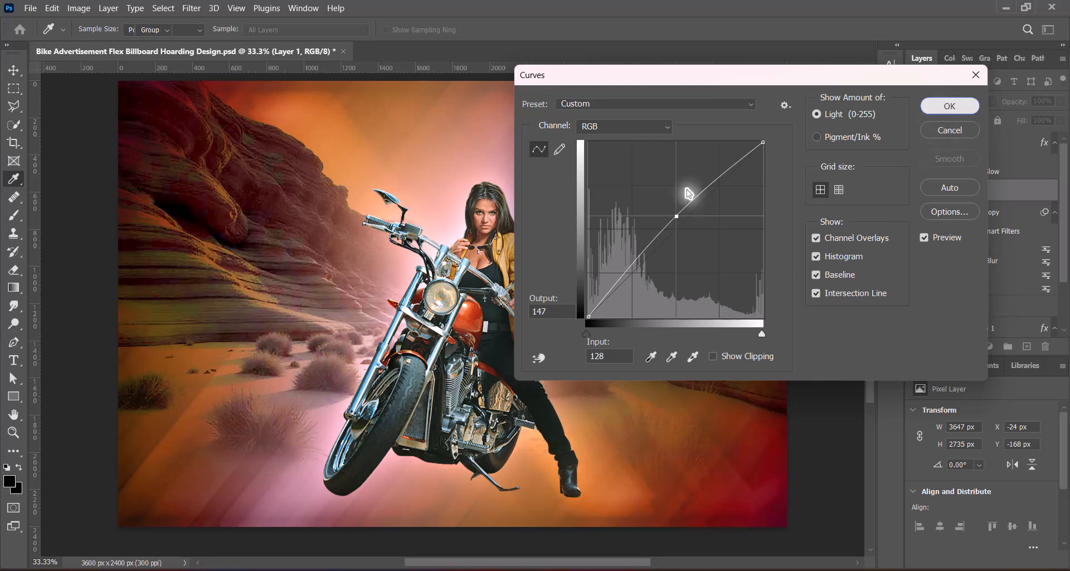
pyautogui.press('Return')
# - Apply Levels with the Increase Contrast 2 preset to the woman with the motorcycle on Layer 2
pyautogui.click(370, 239)
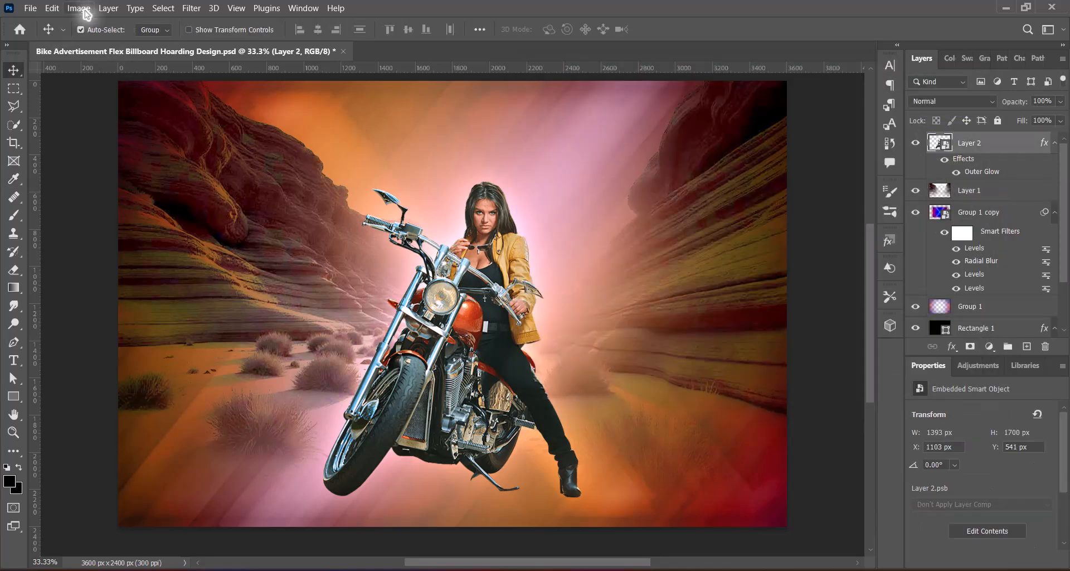
pyautogui.click(78, 8)
pyautogui.moveTo(111, 41)
pyautogui.click(384, 53)
pyautogui.click(716, 91)
pyautogui.click(735, 162)
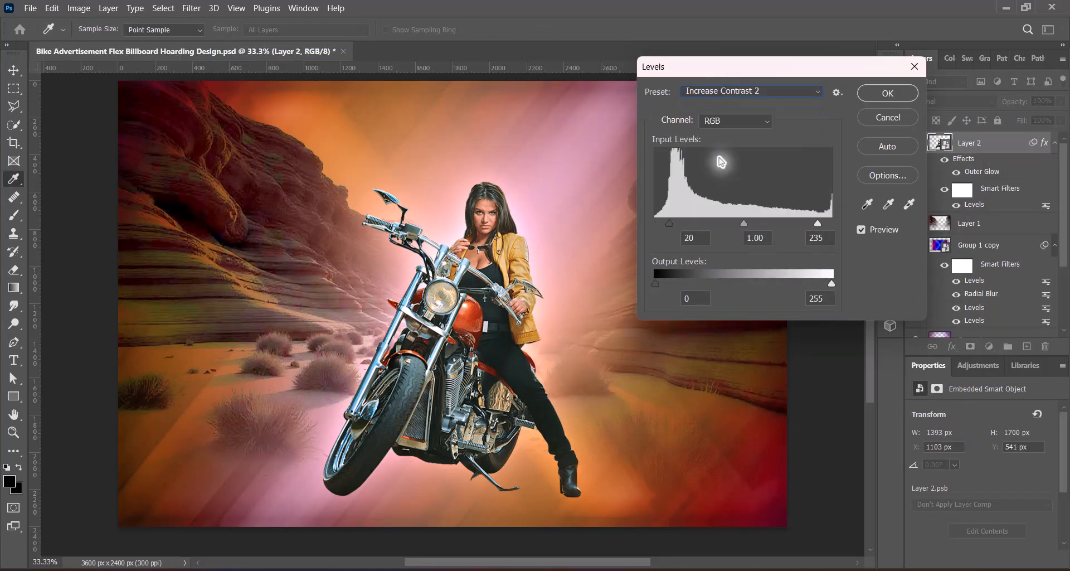
pyautogui.click(887, 93)
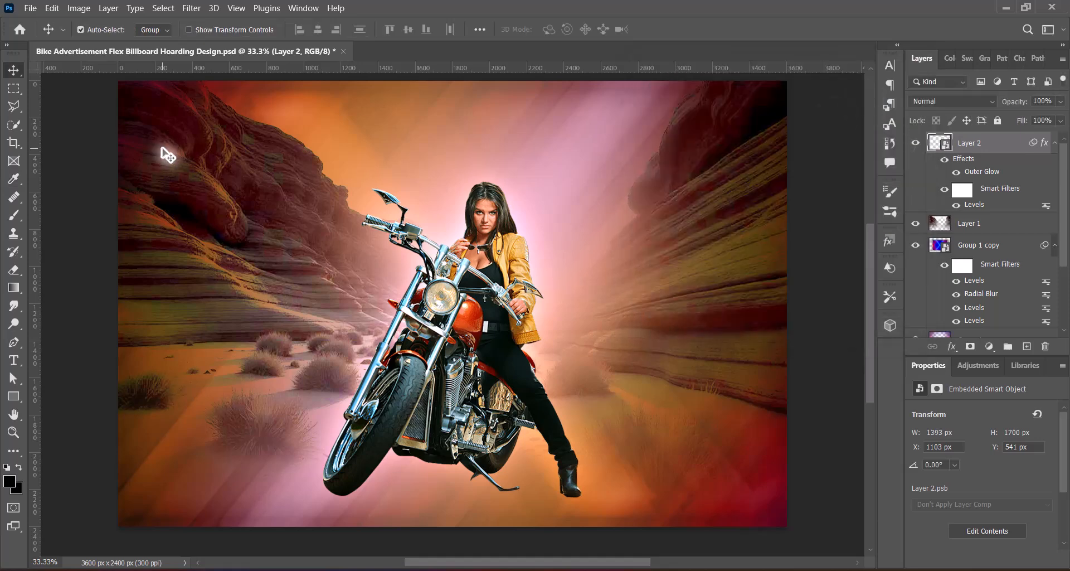
# - Apply a preset Hue/Saturation adjustment to the woman with the motorcycle on Layer 2
pyautogui.click(79, 8)
pyautogui.moveTo(112, 40)
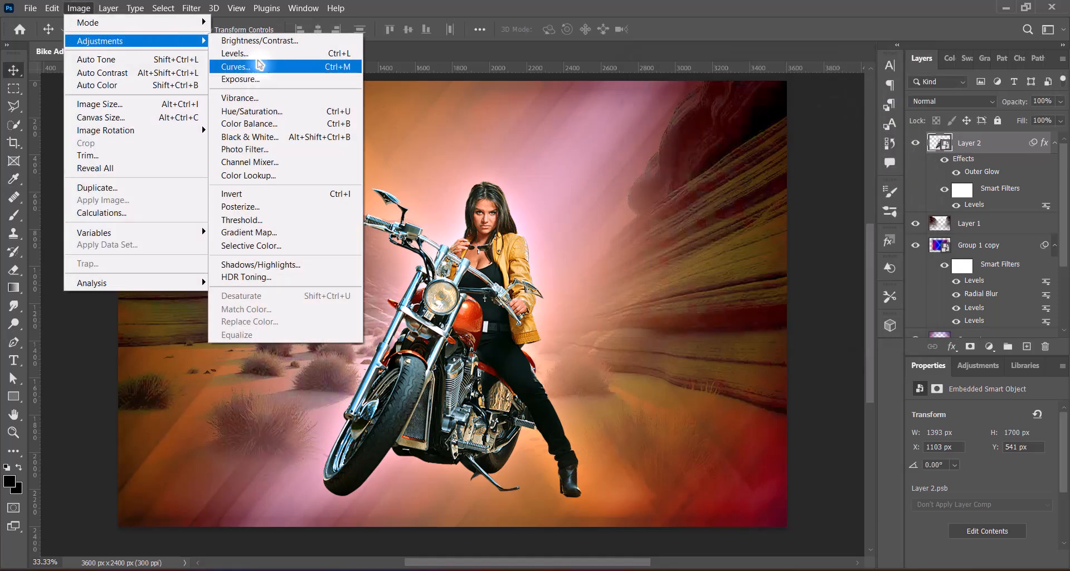
pyautogui.click(252, 111)
pyautogui.click(730, 105)
pyautogui.click(702, 179)
pyautogui.click(883, 107)
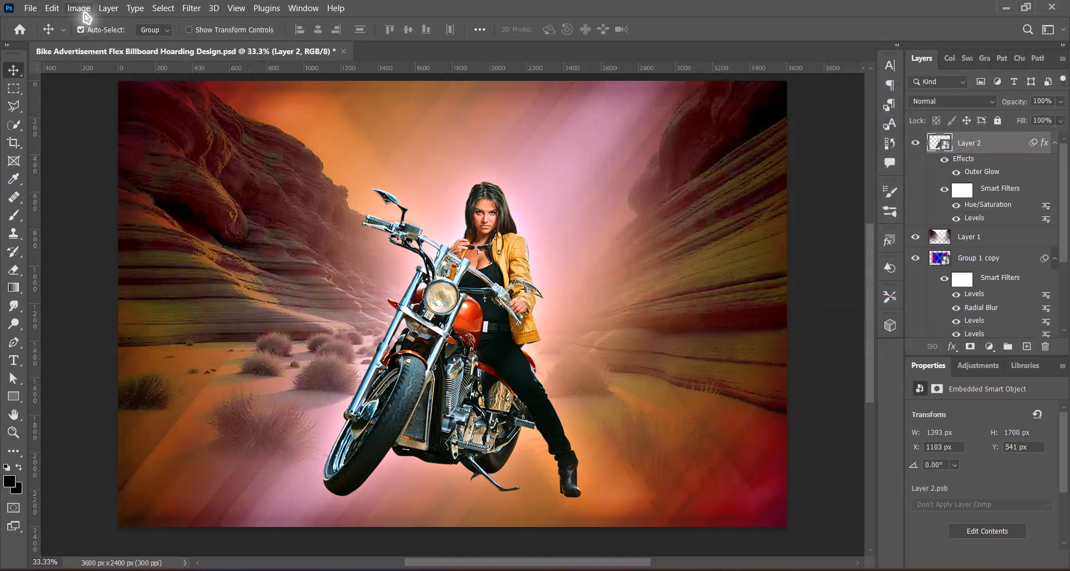
pyautogui.click(79, 8)
pyautogui.moveTo(111, 40)
pyautogui.click(379, 52)
pyautogui.click(702, 92)
pyautogui.click(707, 189)
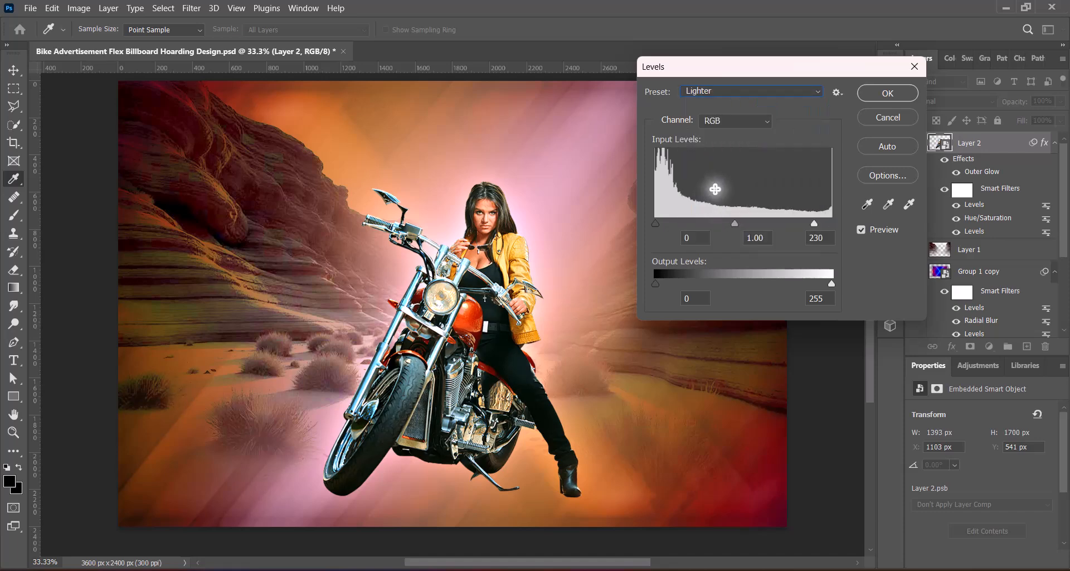
pyautogui.click(886, 117)
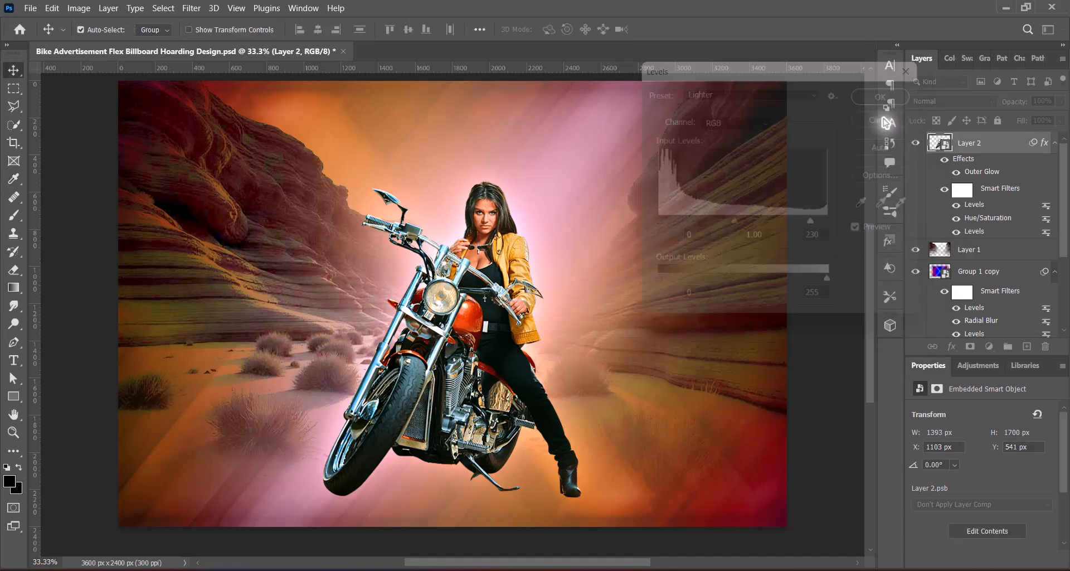
# - Brighten the woman with the motorcycle on Layer 2 by slightly raising the midtones using Curves
pyautogui.click(78, 7)
pyautogui.moveTo(97, 41)
pyautogui.click(248, 67)
pyautogui.moveTo(709, 204); pyautogui.dragTo(710, 196)
pyautogui.click(984, 81)
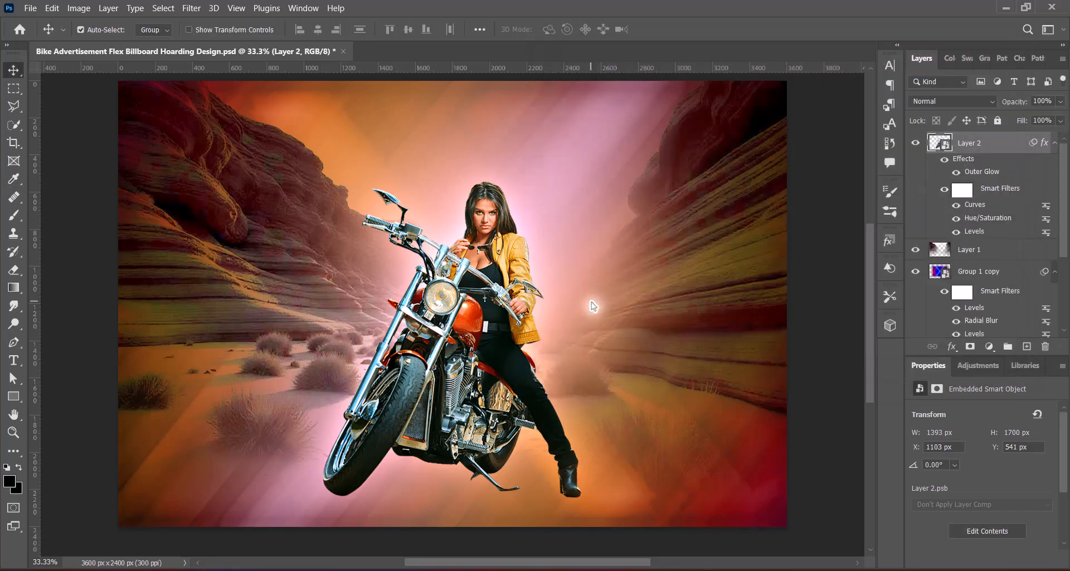
# - Shift the woman with the motorcycle on Layer 2 slightly upward and enlarge it to about 307%, keeping it horizontally centred
pyautogui.hotkey('ctrl', 't')
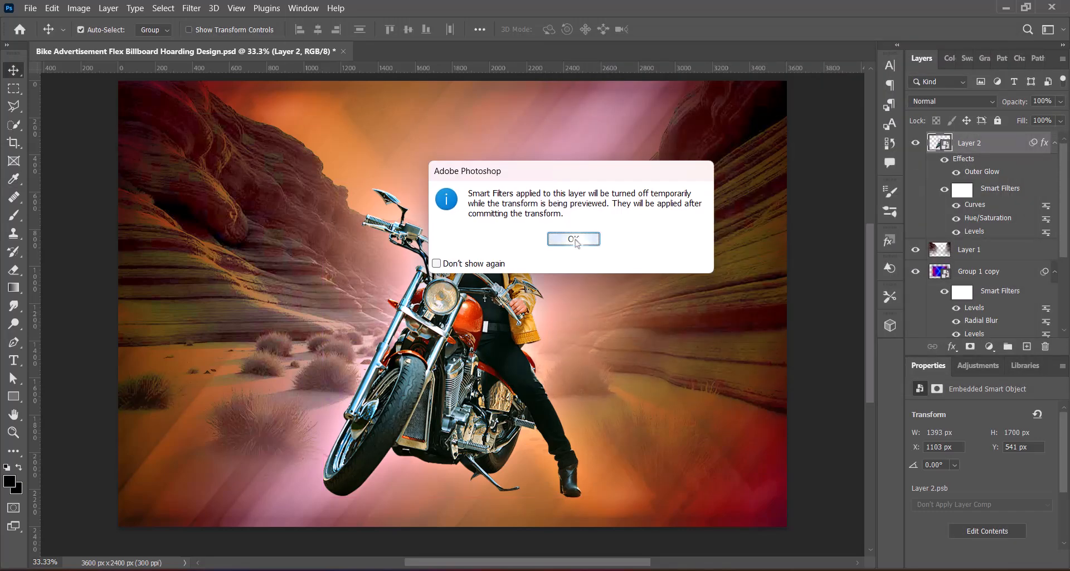
pyautogui.click(585, 239)
pyautogui.moveTo(452, 180); pyautogui.dragTo(452, 170)
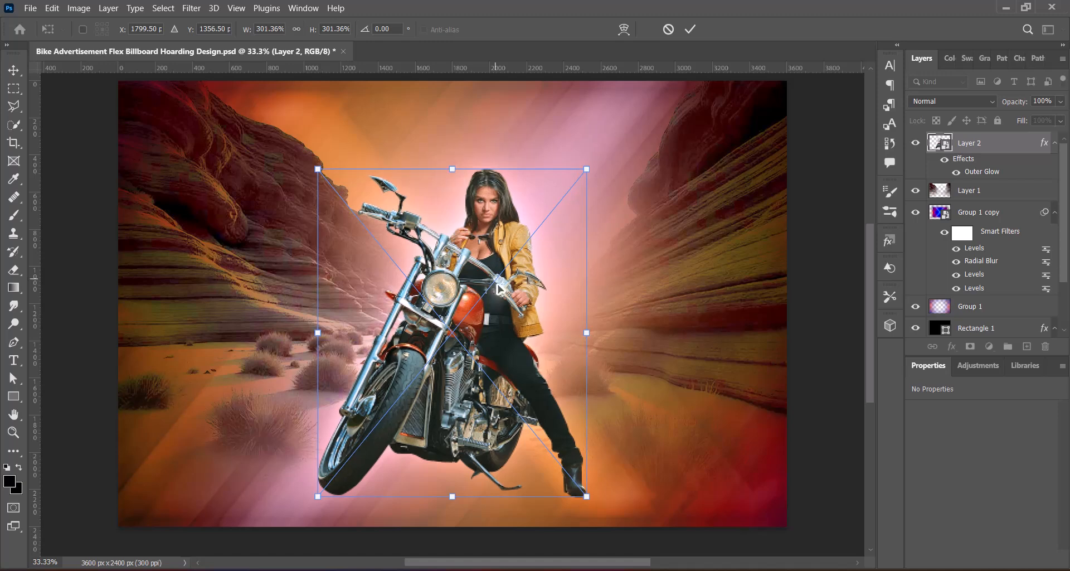
pyautogui.moveTo(503, 296); pyautogui.dragTo(501, 287)
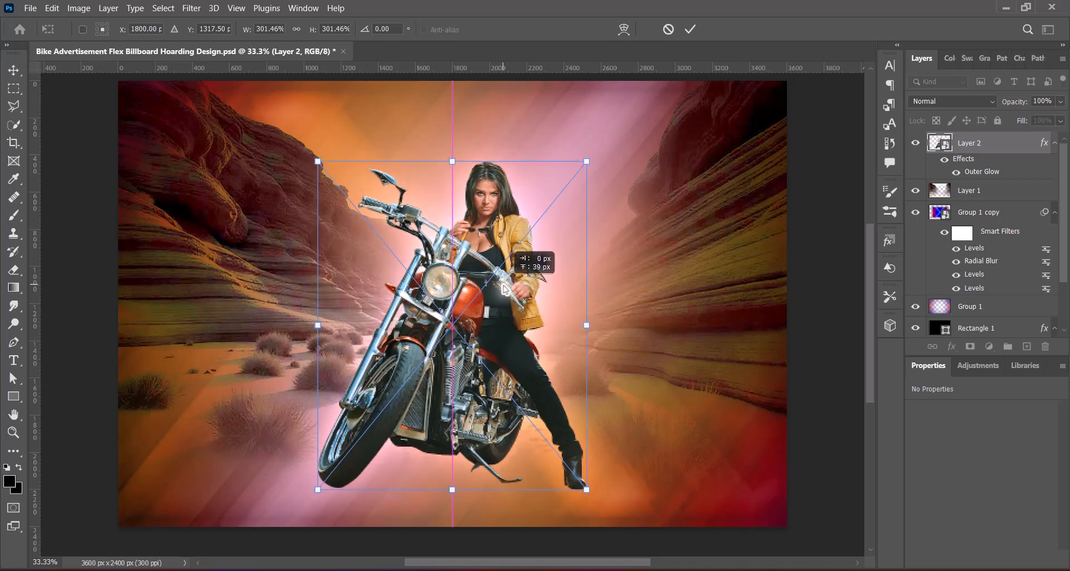
pyautogui.press('Return')
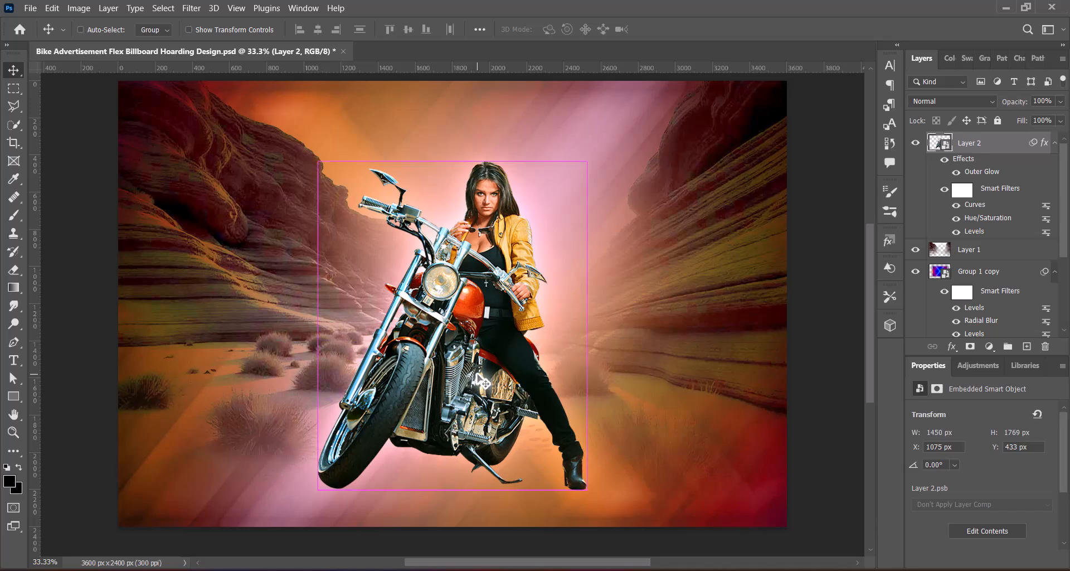
pyautogui.hotkey('ctrl', 't')
pyautogui.press('Return')
pyautogui.moveTo(452, 490); pyautogui.dragTo(454, 500)
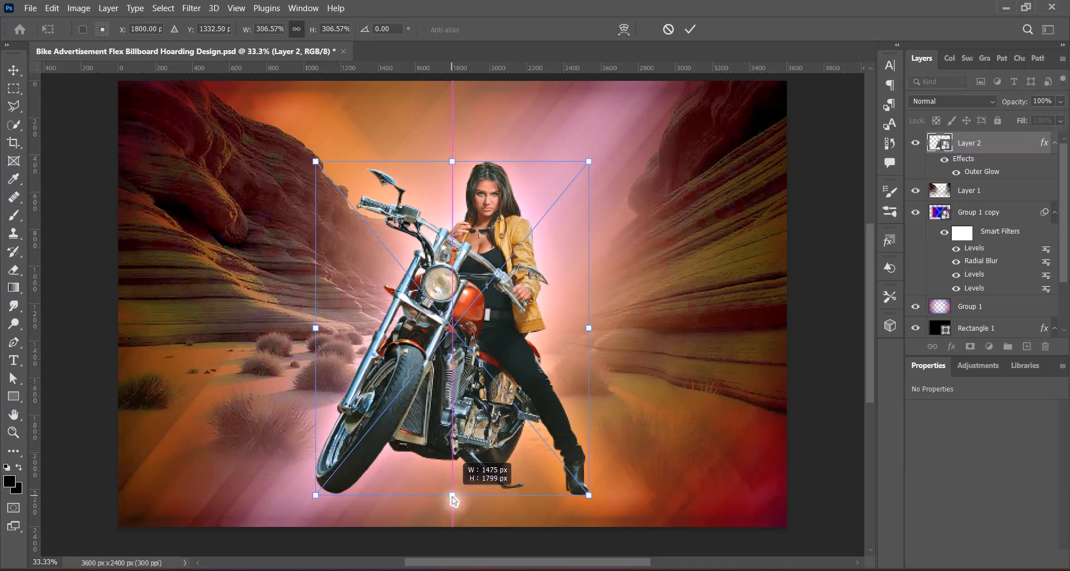
pyautogui.press('Return')
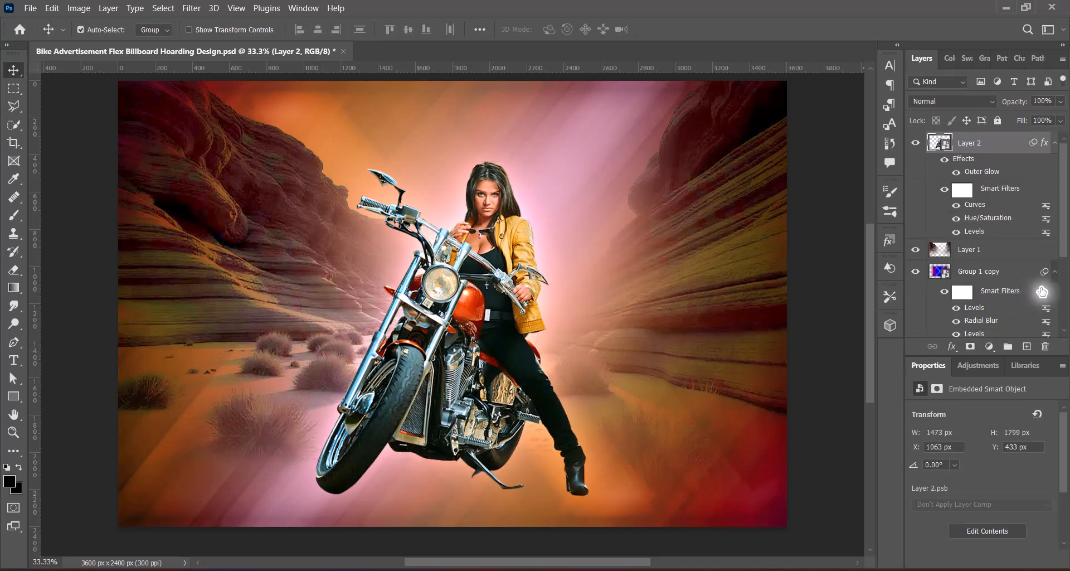
# - Change the blend mode of the desert photo on Layer 1 to Linear Light
pyautogui.click(980, 249)
pyautogui.click(952, 101)
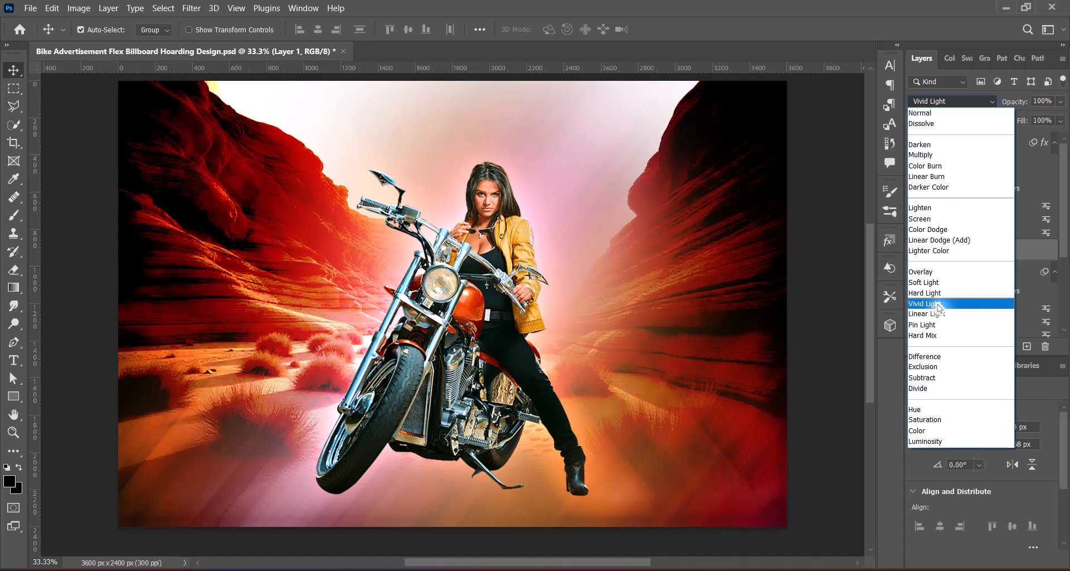
pyautogui.click(940, 314)
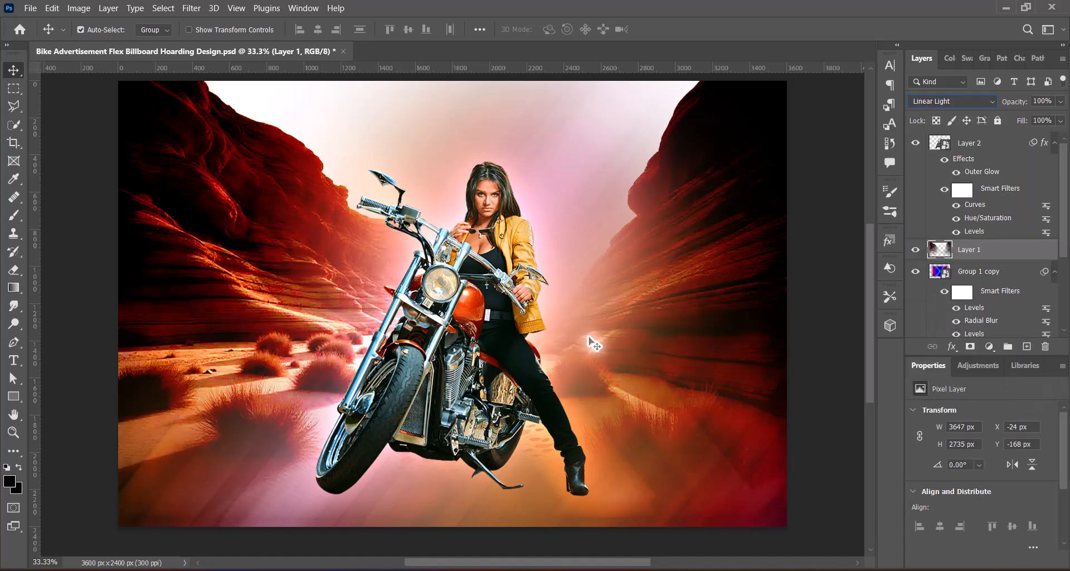
# - Turn on the Bevel & Emboss effect of the Rectangle 1 background shape
pyautogui.moveTo(1063, 203); pyautogui.dragTo(1064, 274)
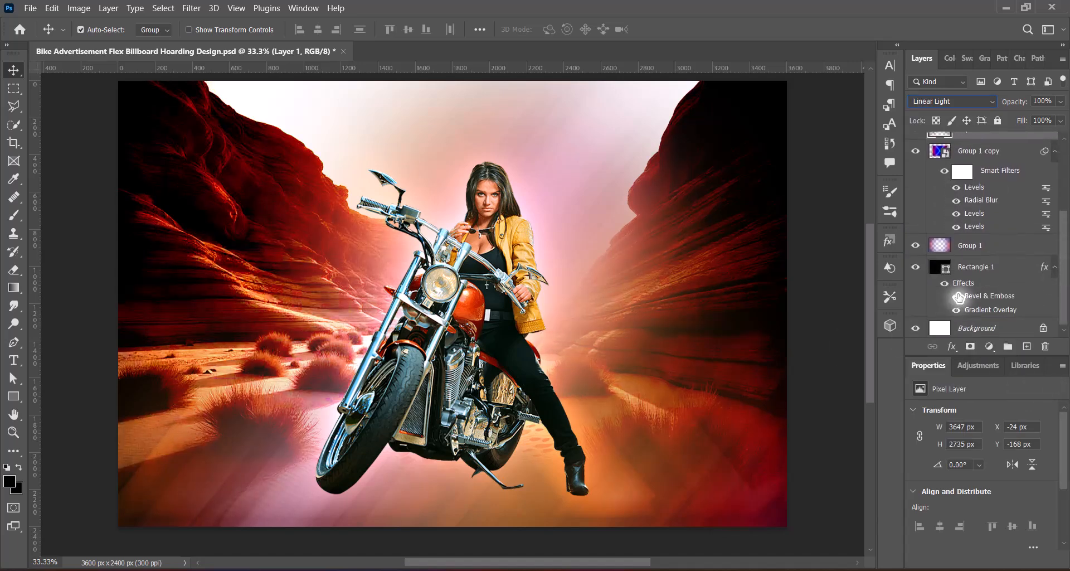
pyautogui.click(956, 296)
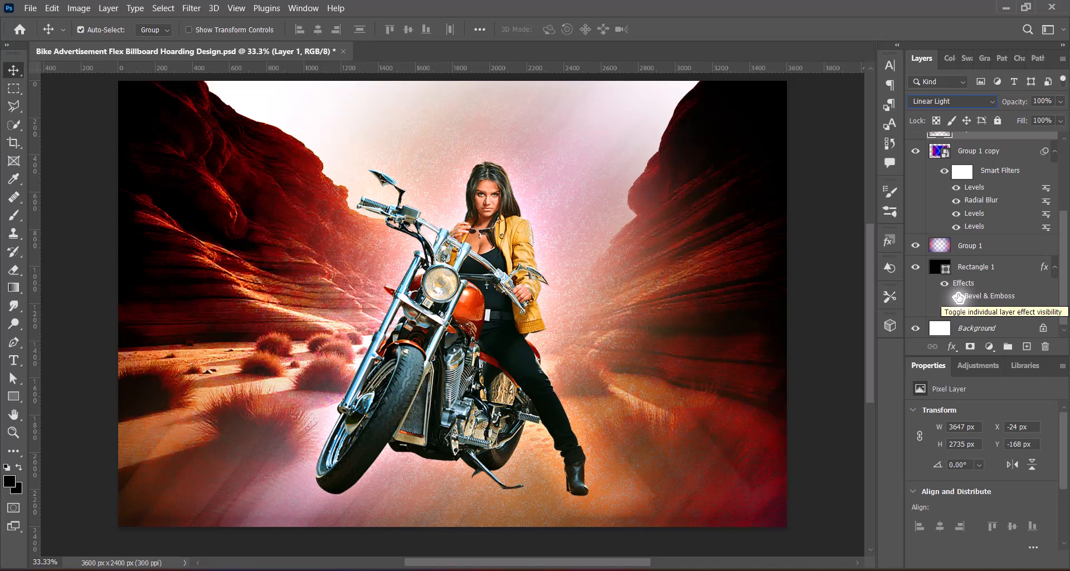
# - Set the Bevel & Emboss shadow mode of the Rectangle 1 background shape to Hard Light
pyautogui.doubleClick(997, 296)
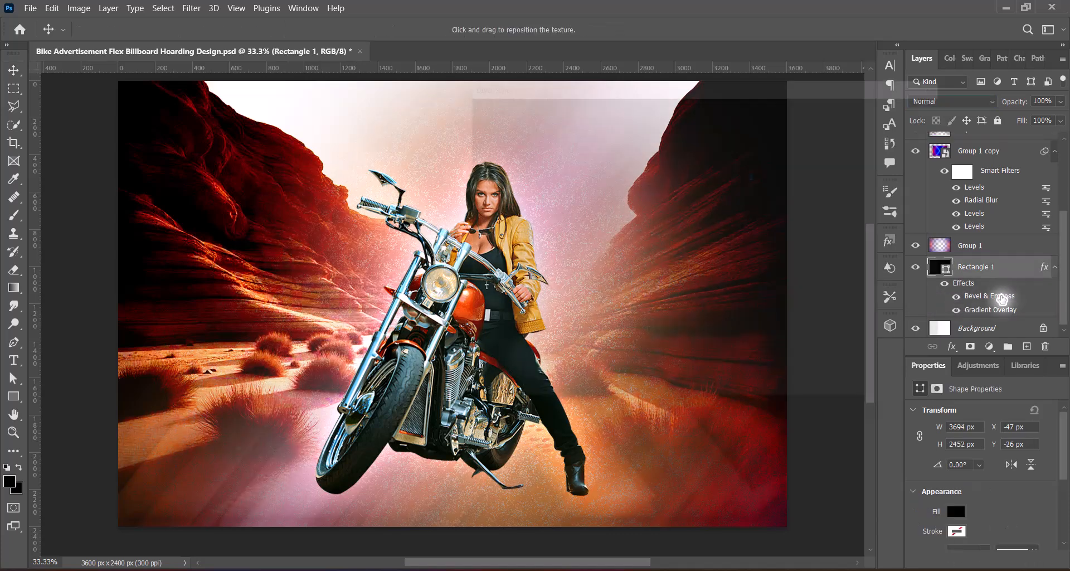
pyautogui.click(861, 339)
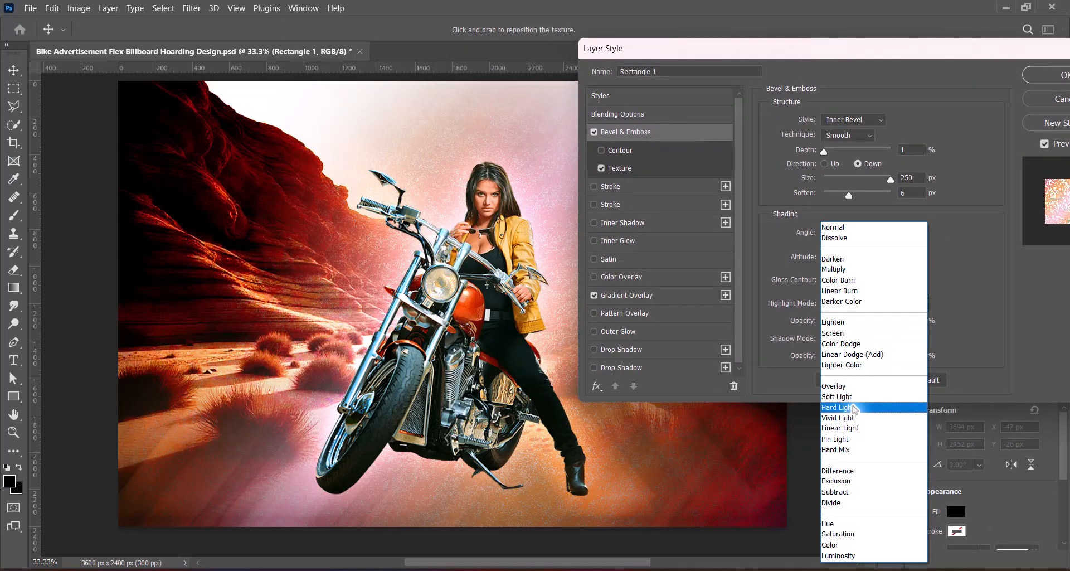
pyautogui.click(849, 406)
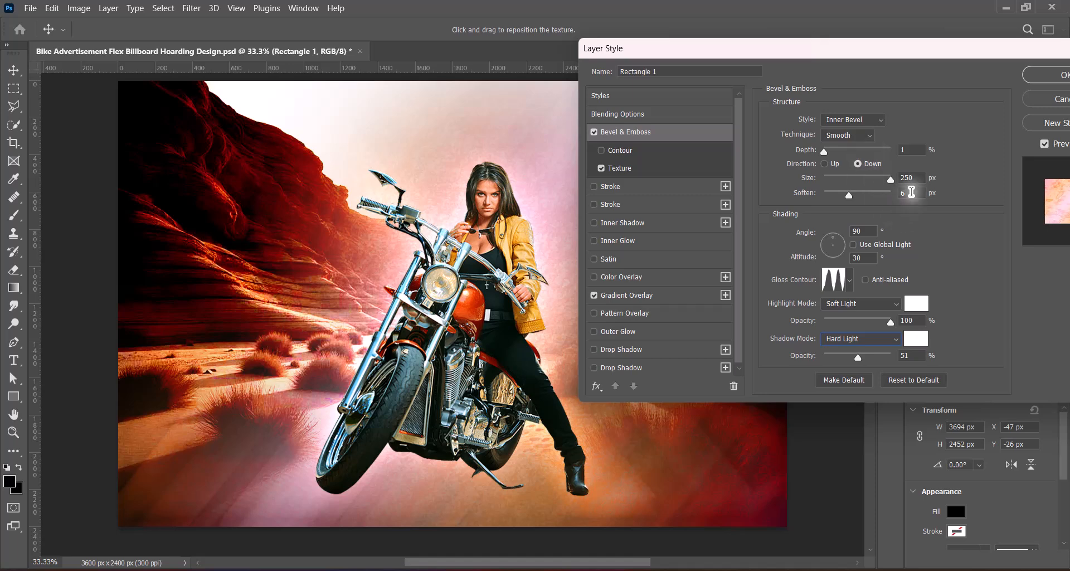
pyautogui.moveTo(839, 52); pyautogui.dragTo(721, 58)
pyautogui.click(934, 86)
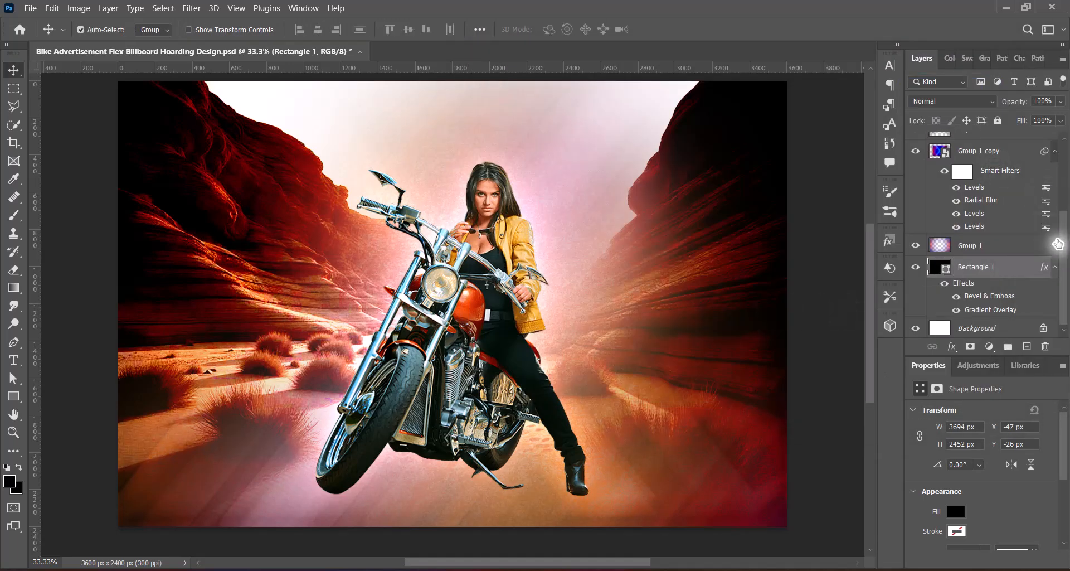
# - Change the blend mode of the desert photo on Layer 1 to Vivid Light
pyautogui.scroll(3, 992, 234)
pyautogui.click(975, 215)
pyautogui.click(952, 101)
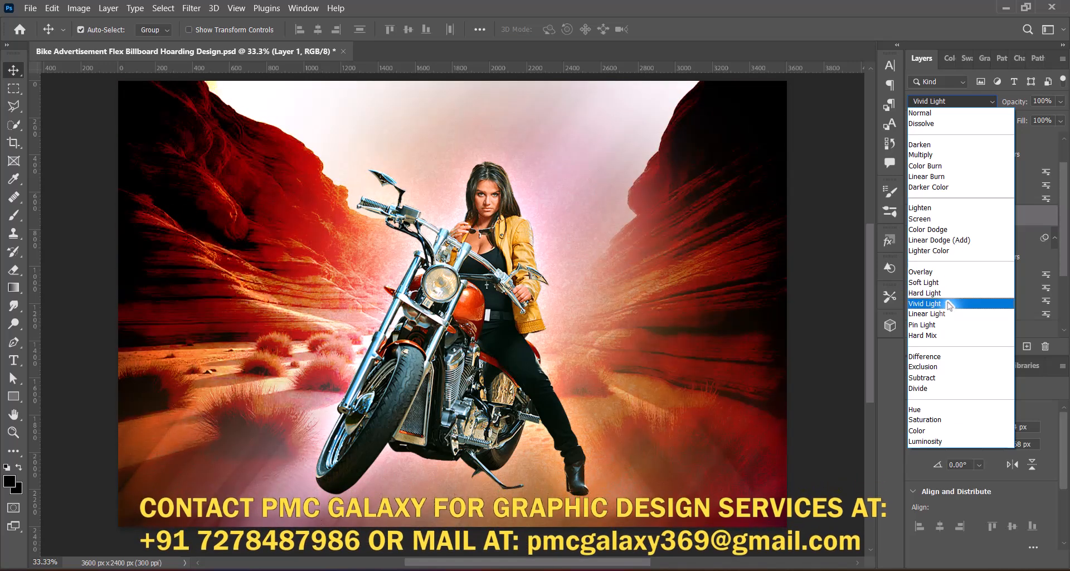
pyautogui.click(947, 304)
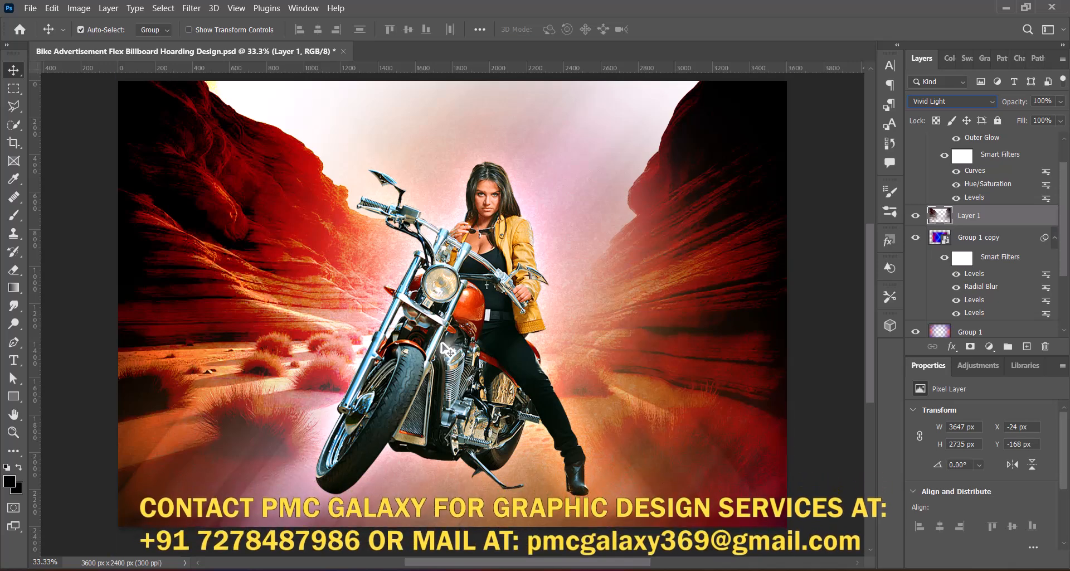
# - Duplicate the woman with the motorcycle on Layer 2 and convert the original Layer 2 beneath the copy to a smart object
pyautogui.click(495, 293)
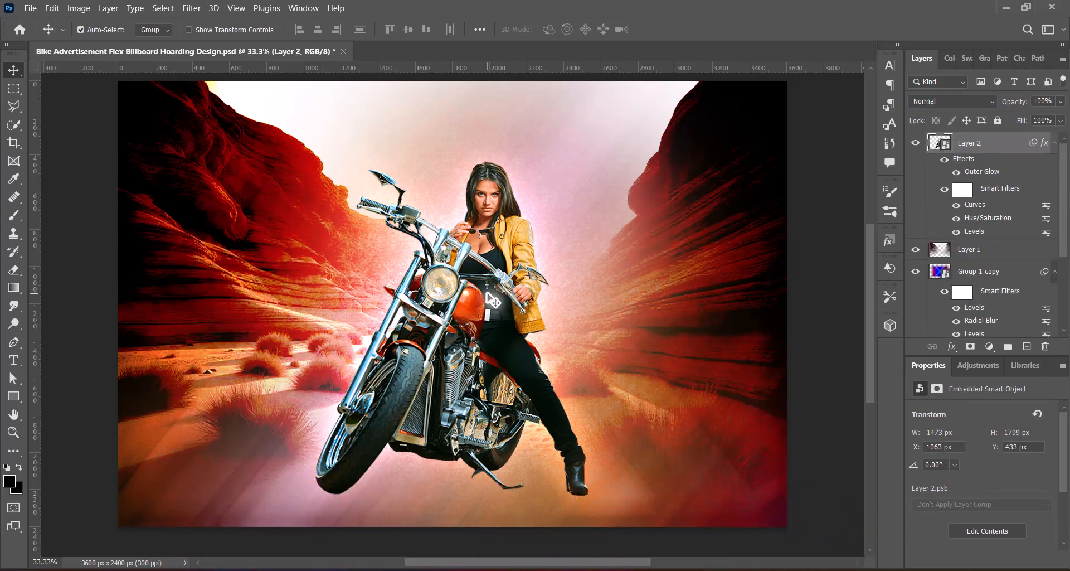
pyautogui.moveTo(1024, 148); pyautogui.dragTo(1026, 345)
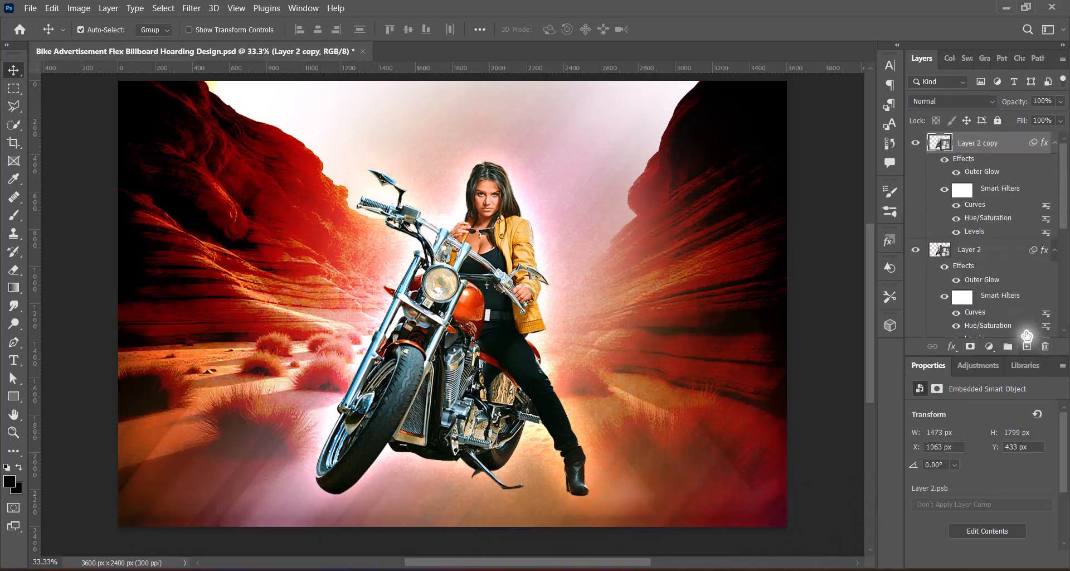
pyautogui.rightClick(1000, 247)
pyautogui.click(864, 164)
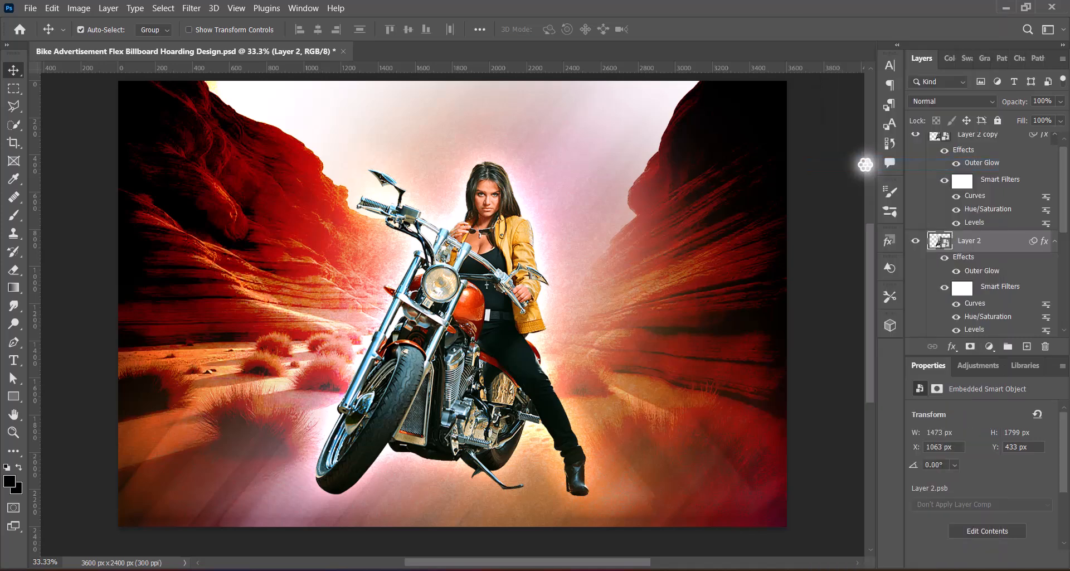
# - Flip the lower Layer 2 vertically and move it down so it mirrors the motorcycle from beneath its wheels and the woman's boot
pyautogui.hotkey('ctrl', 't')
pyautogui.rightClick(523, 318)
pyautogui.click(530, 308)
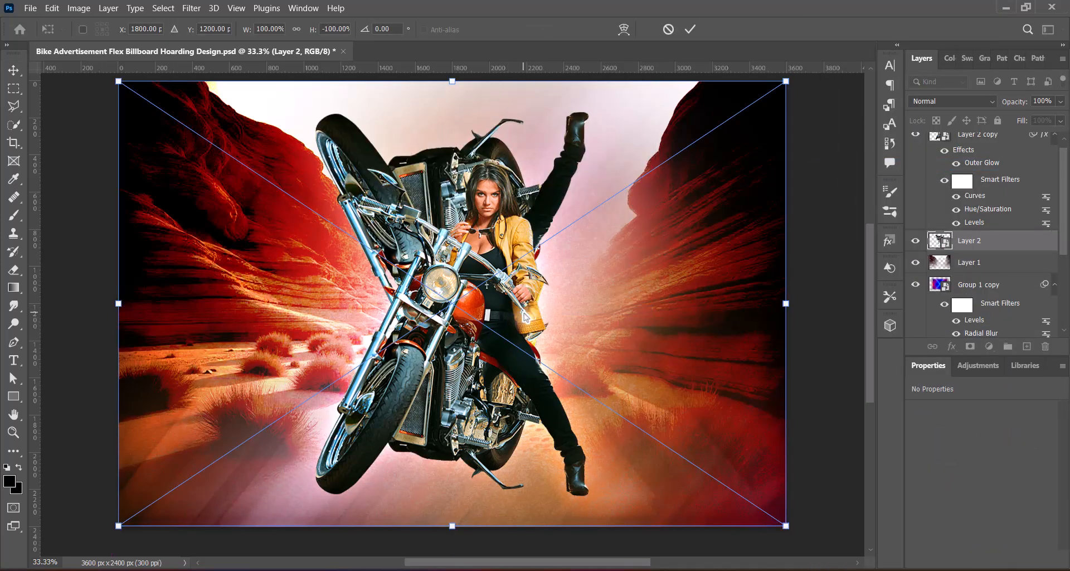
pyautogui.moveTo(446, 177); pyautogui.dragTo(474, 526)
pyautogui.press('Return')
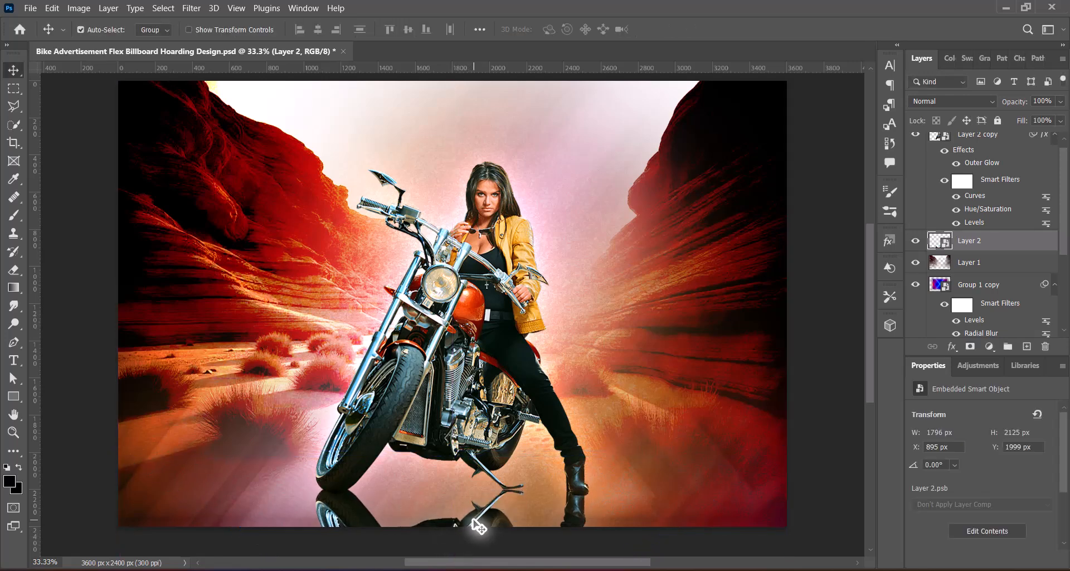
# - Rasterize the flipped Layer 2 and fill its silhouette with black to form a shadow
pyautogui.keyDown('ctrl'); pyautogui.click(939, 240); pyautogui.keyUp('ctrl')
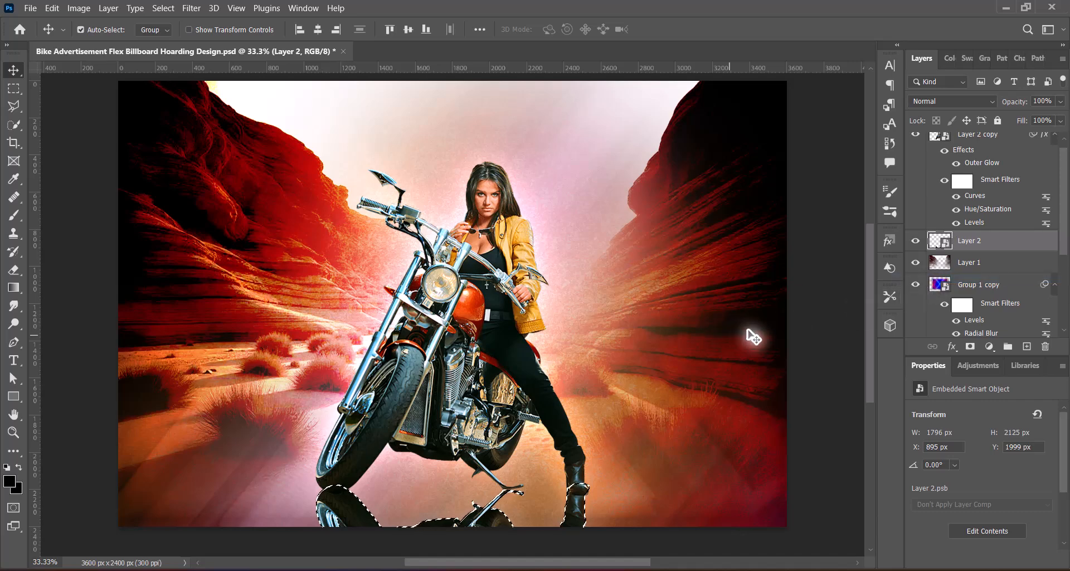
pyautogui.rightClick(967, 239)
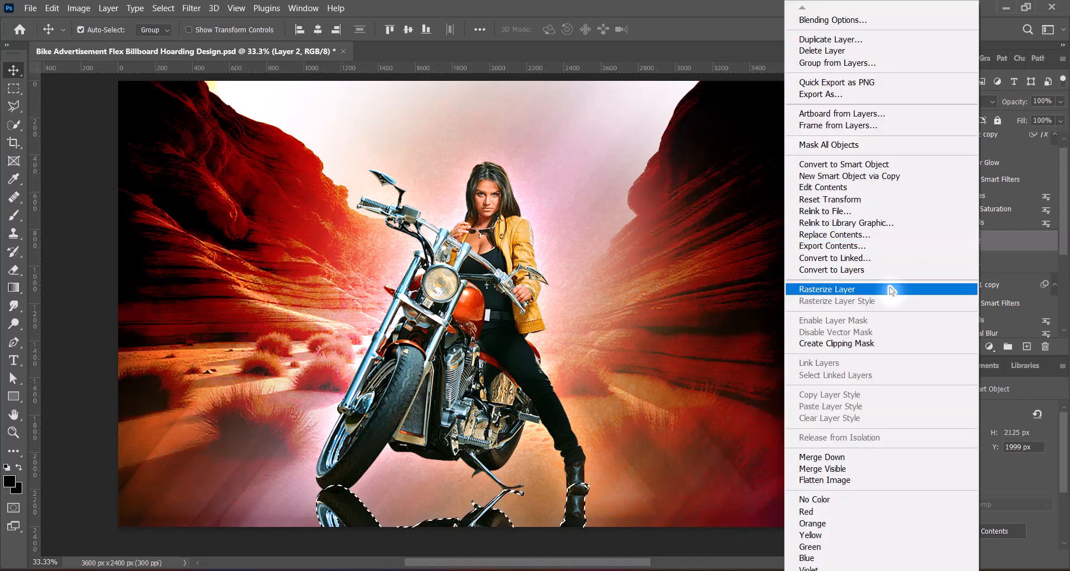
pyautogui.click(808, 289)
pyautogui.hotkey('alt', 'BackSpace')
pyautogui.hotkey('ctrl', 'd')
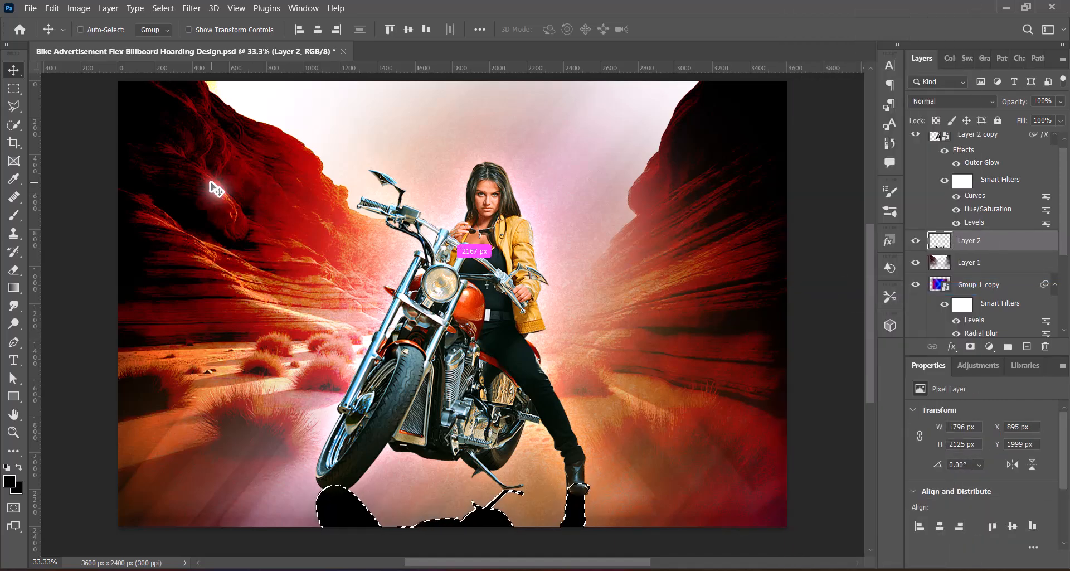
# - Soften the black shadow on Layer 2 with a 21-pixel Gaussian Blur and set its opacity to 39%
pyautogui.click(1060, 105)
pyautogui.moveTo(1059, 116); pyautogui.dragTo(1014, 121)
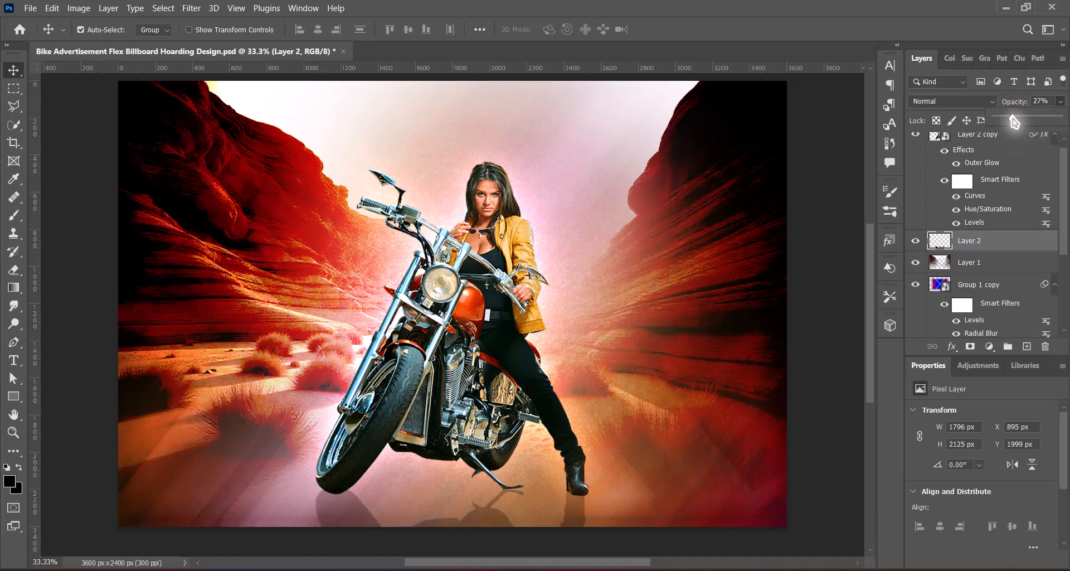
pyautogui.click(191, 8)
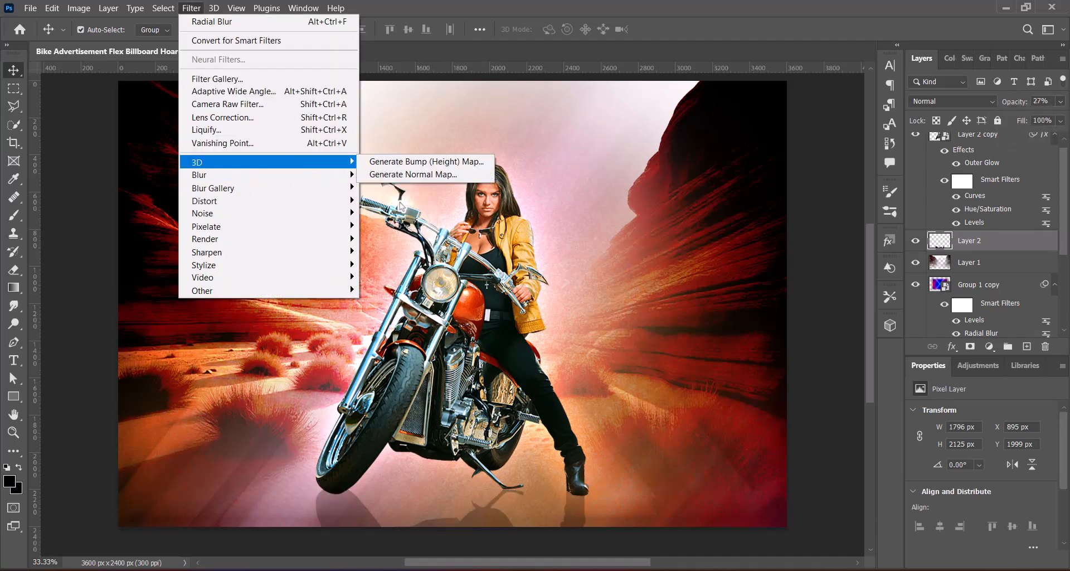
pyautogui.moveTo(240, 173)
pyautogui.click(394, 229)
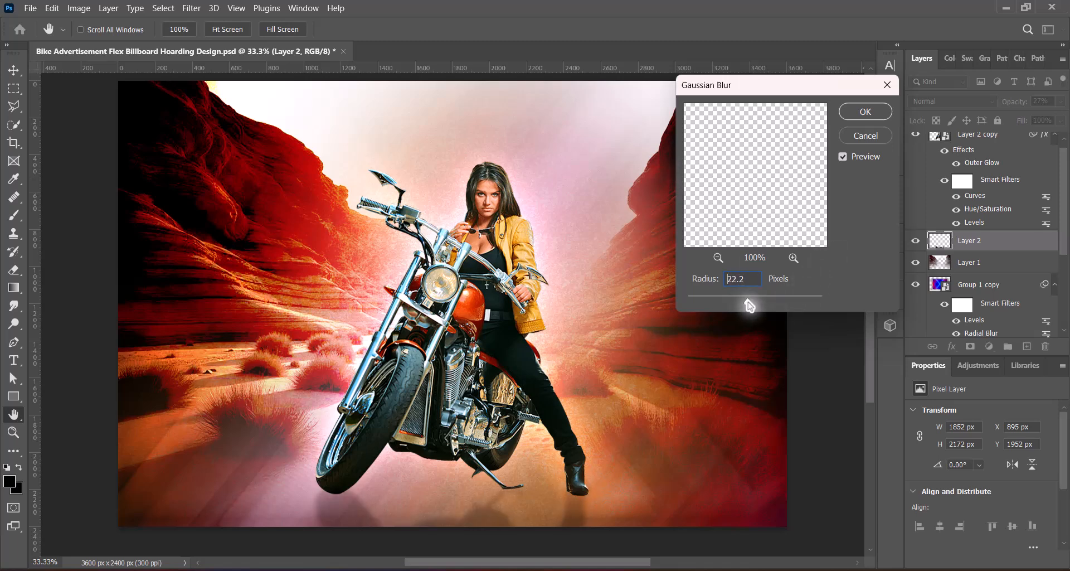
pyautogui.moveTo(751, 304); pyautogui.dragTo(748, 301)
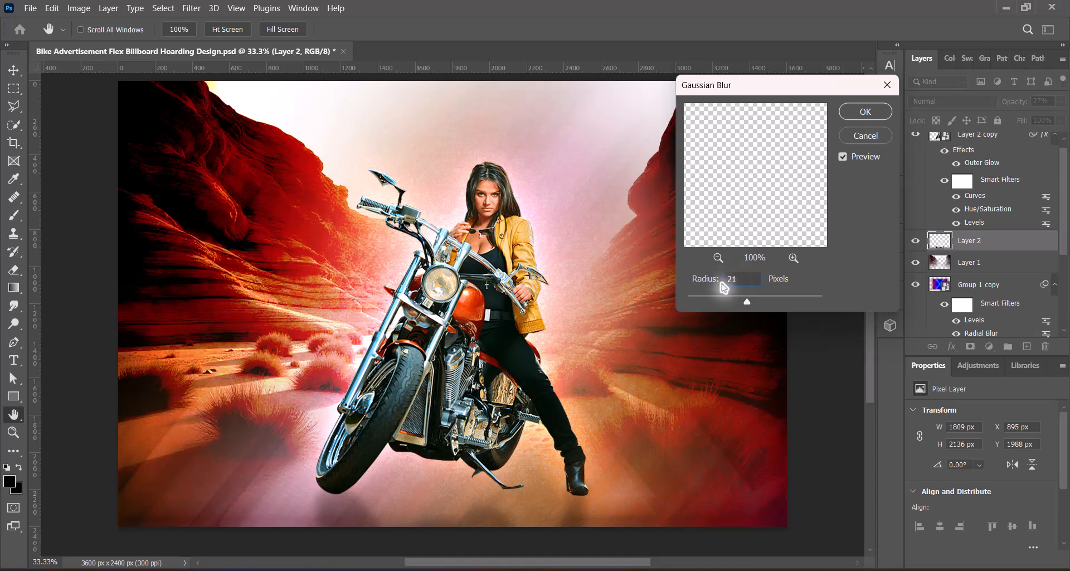
pyautogui.click(865, 111)
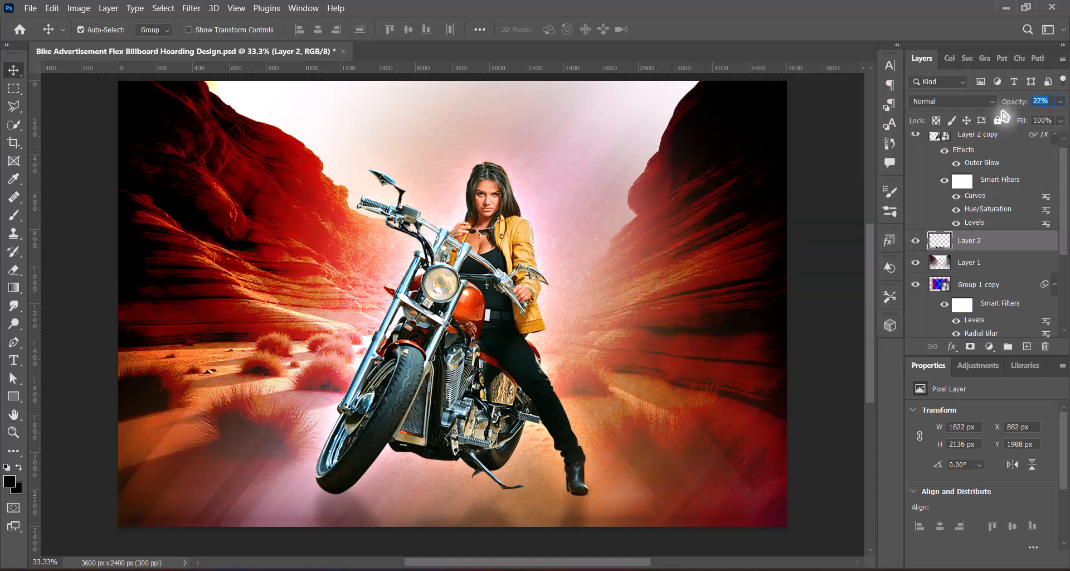
pyautogui.write('39')
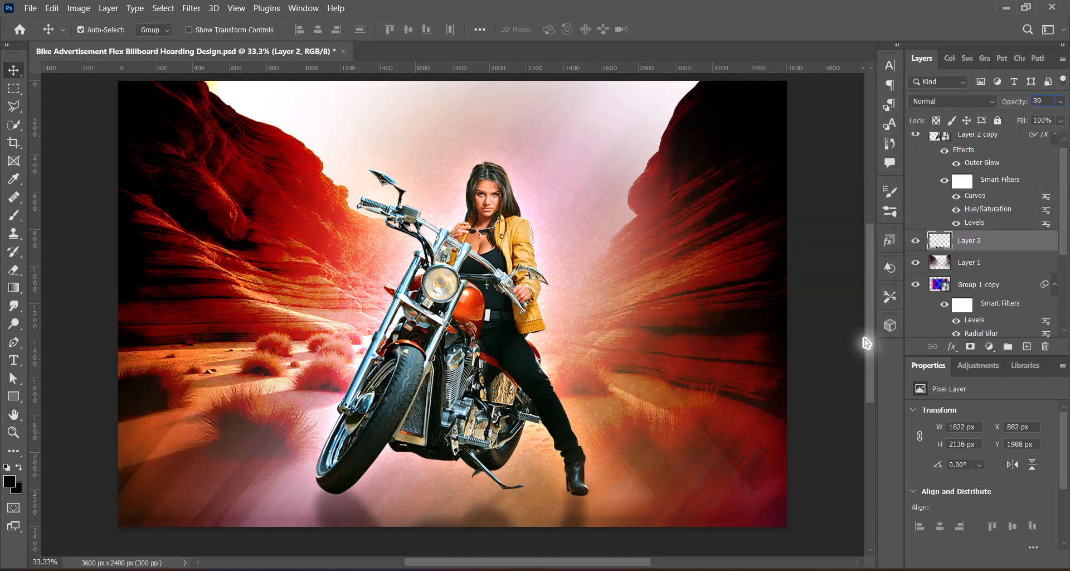
pyautogui.press('Return')
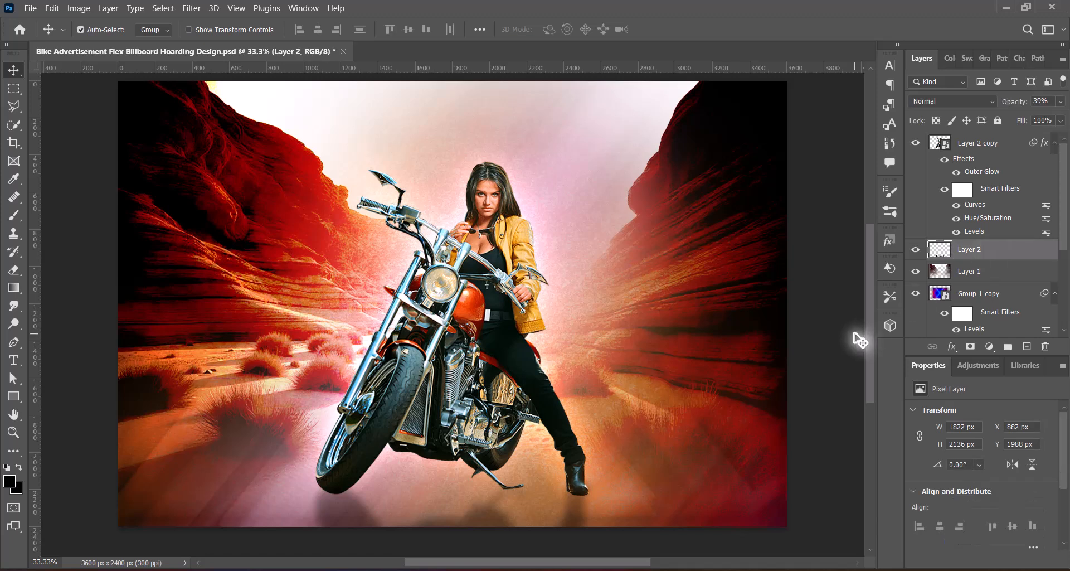
# - Nudge the shadow on Layer 2 up beneath the motorcycle, to about X 885 px and Y 1808 px
pyautogui.press('Up')
pyautogui.press('Up')
pyautogui.press('Up')
pyautogui.press('Up')
pyautogui.press('Up')
pyautogui.press('Up')
pyautogui.press('Up')
pyautogui.press('Up')
pyautogui.press('Up')
pyautogui.press('Up')
pyautogui.press('Up')
pyautogui.press('Up')
pyautogui.press('Up')
pyautogui.press('Up')
pyautogui.press('Up')
pyautogui.press('Up')
pyautogui.press('Up')
pyautogui.press('Up')
pyautogui.press('Up')
pyautogui.press('Up')
pyautogui.press('Up')
pyautogui.press('Up')
pyautogui.press('Up')
pyautogui.press('Up')
pyautogui.press('Up')
pyautogui.press('Up')
pyautogui.press('Up')
pyautogui.press('Up')
pyautogui.press('Up')
pyautogui.press('Up')
pyautogui.press('Up')
pyautogui.press('Up')
pyautogui.press('Up')
pyautogui.press('Up')
pyautogui.press('Up')
pyautogui.press('Up')
pyautogui.press('Up')
pyautogui.press('Up')
pyautogui.press('Up')
pyautogui.press('Up')
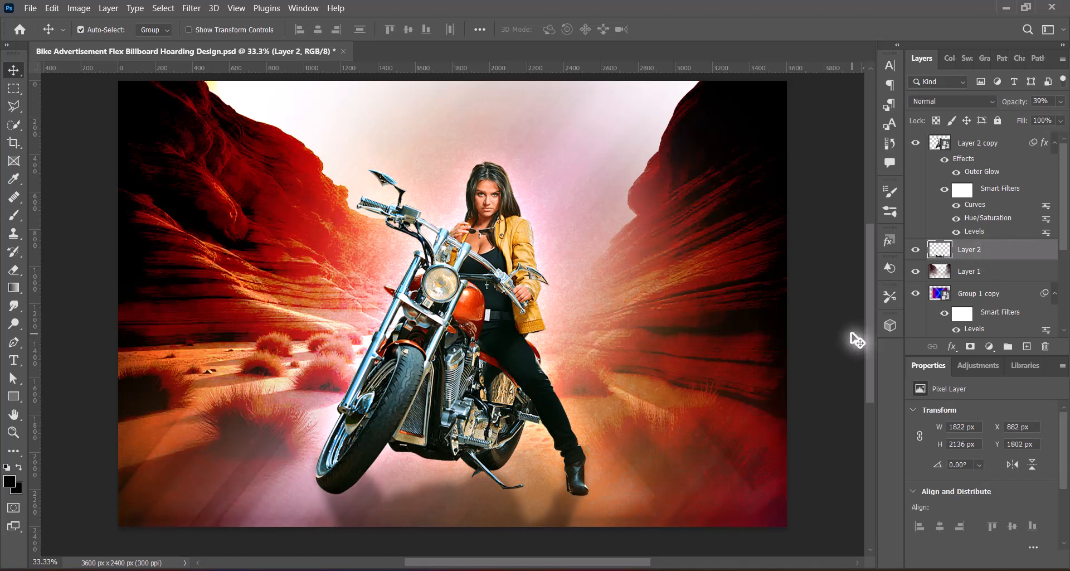
pyautogui.press('Right')
pyautogui.press('Right')
pyautogui.press('Right')
pyautogui.press('Right')
pyautogui.press('Right')
pyautogui.press('Right')
pyautogui.press('Right')
pyautogui.press('Right')
pyautogui.press('Right')
pyautogui.press('Right')
pyautogui.press('Right')
pyautogui.press('Right')
pyautogui.press('Right')
pyautogui.press('Right')
pyautogui.press('Right')
pyautogui.press('Right')
pyautogui.press('Right')
pyautogui.press('Right')
pyautogui.press('Right')
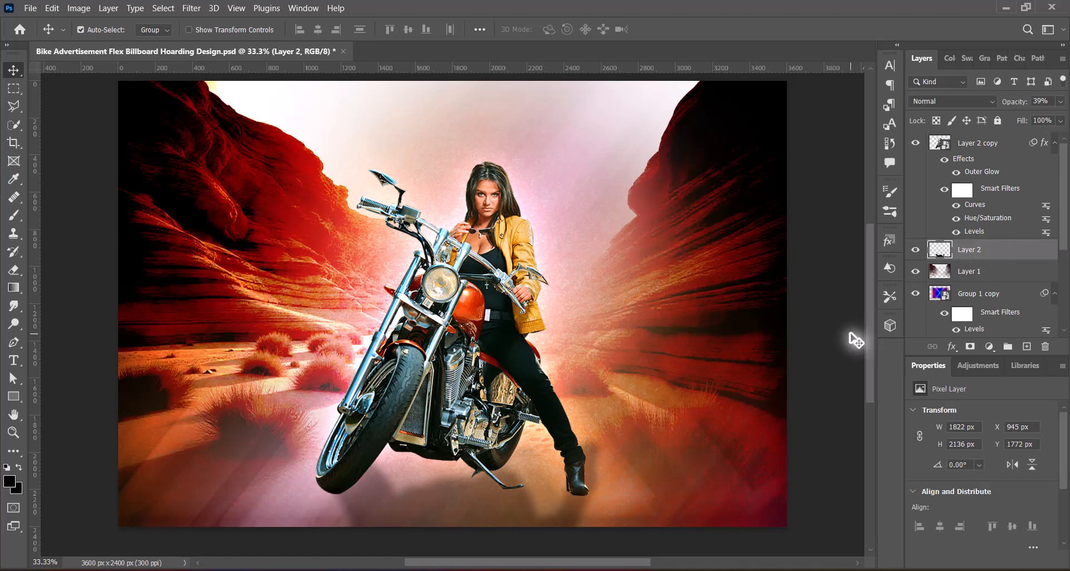
pyautogui.press('Down')
pyautogui.press('Down')
pyautogui.press('Down')
pyautogui.press('Down')
pyautogui.press('Down')
pyautogui.press('Down')
pyautogui.press('Down')
pyautogui.press('Down')
pyautogui.press('Down')
pyautogui.press('Down')
pyautogui.press('Down')
pyautogui.press('Down')
pyautogui.press('Left')
pyautogui.press('Left')
pyautogui.press('Left')
pyautogui.press('Left')
pyautogui.press('Left')
pyautogui.press('Left')
pyautogui.press('Left')
pyautogui.press('Left')
pyautogui.press('Left')
pyautogui.press('Left')
pyautogui.press('Left')
pyautogui.press('Left')
pyautogui.press('Left')
pyautogui.press('Left')
pyautogui.press('Left')
pyautogui.press('Left')
pyautogui.press('Left')
pyautogui.press('Left')
pyautogui.press('Left')
pyautogui.press('Left')
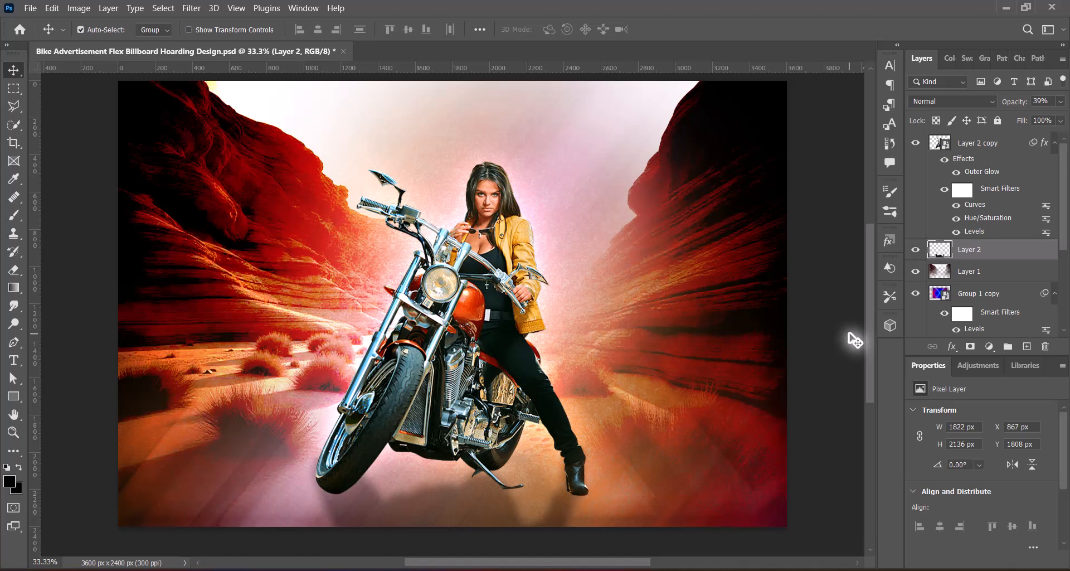
pyautogui.press('Left')
pyautogui.press('Left')
pyautogui.press('Left')
pyautogui.press('Left')
pyautogui.press('Left')
pyautogui.press('Left')
pyautogui.press('Left')
pyautogui.press('Left')
pyautogui.press('Left')
pyautogui.press('Left')
pyautogui.press('Left')
pyautogui.press('Left')
pyautogui.press('Right')
pyautogui.press('Right')
pyautogui.press('Right')
pyautogui.press('Right')
pyautogui.press('Right')
pyautogui.press('Right')
pyautogui.press('Right')
pyautogui.press('Right')
pyautogui.press('Right')
pyautogui.press('Right')
pyautogui.press('Right')
pyautogui.press('Right')
pyautogui.press('Right')
pyautogui.press('Right')
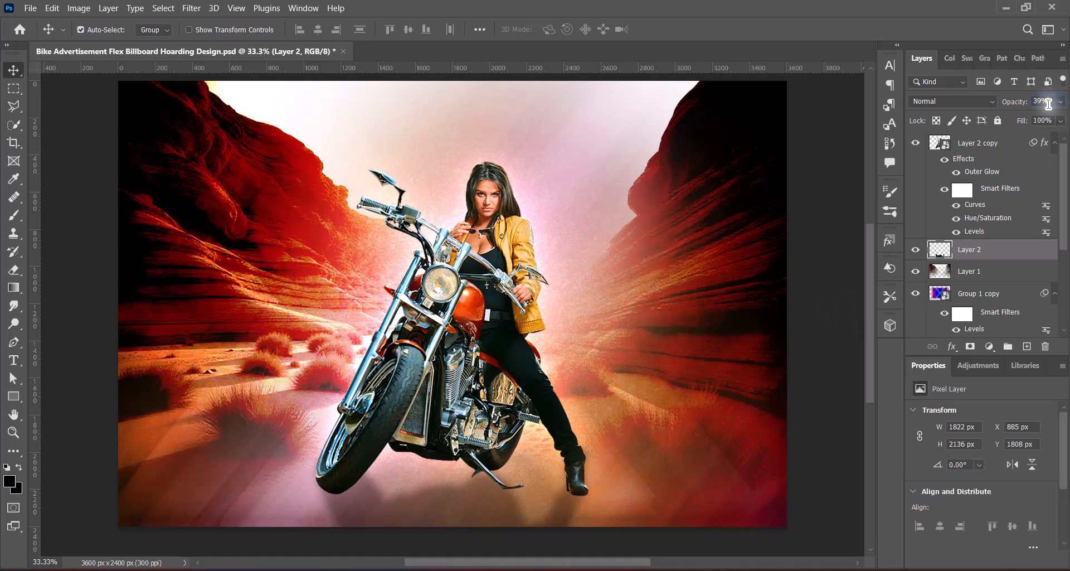
# - Fine-tune the shadow on Layer 2 to 42% opacity at X 876 px and Y 1811 px, and save the document
pyautogui.write('45')
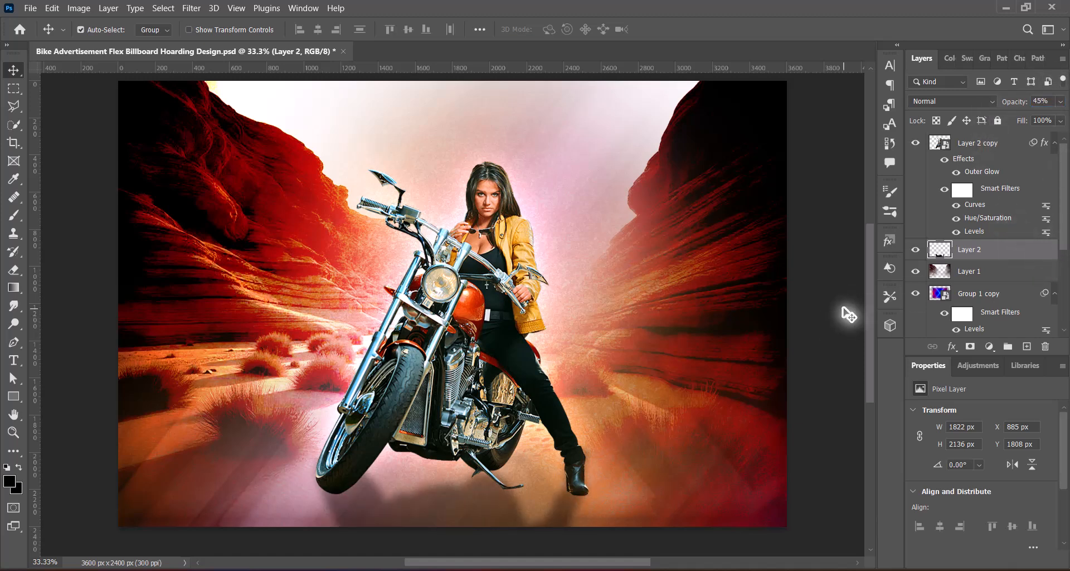
pyautogui.click(1042, 102)
pyautogui.hotkey('shift', 'Down')
pyautogui.hotkey('shift', 'Down')
pyautogui.hotkey('shift', 'Down')
pyautogui.hotkey('shift', 'Down')
pyautogui.hotkey('shift', 'Up')
pyautogui.hotkey('shift', 'Up')
pyautogui.hotkey('shift', 'Up')
pyautogui.hotkey('shift', 'Up')
pyautogui.hotkey('ctrl', 's')
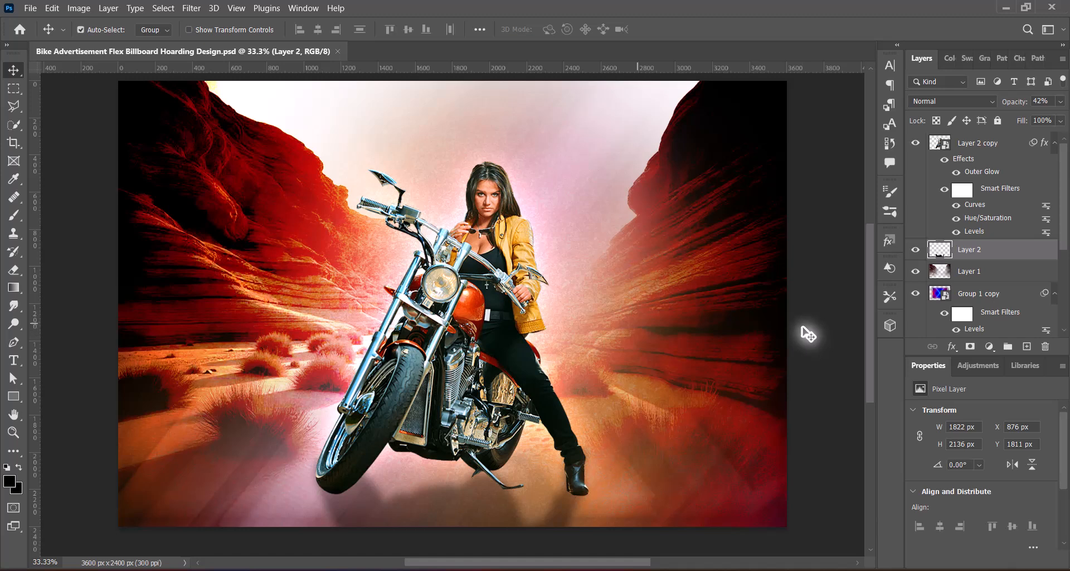
# - Add a new layer below the motorcycle rider and place white text reading "Speed Meets Intelligence" across the sky
pyautogui.click(1027, 346)
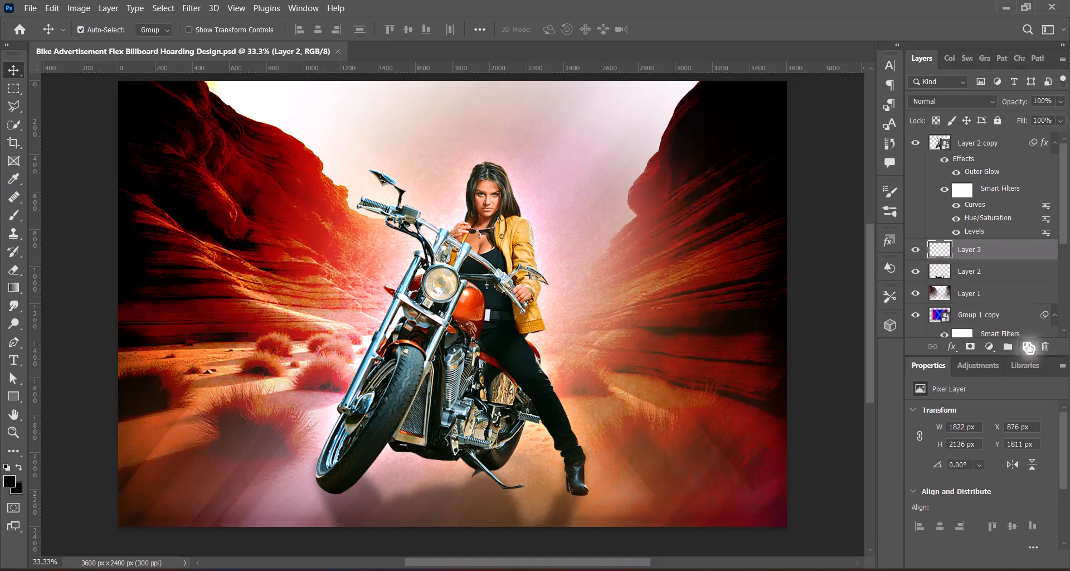
pyautogui.rightClick(14, 361)
pyautogui.click(66, 363)
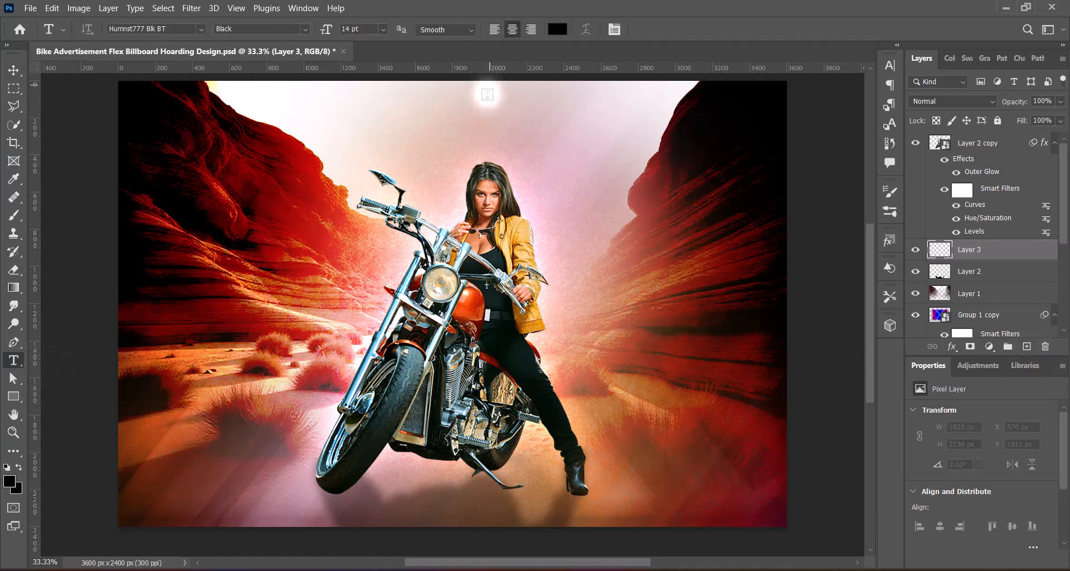
pyautogui.click(557, 29)
pyautogui.moveTo(719, 252); pyautogui.dragTo(650, 177)
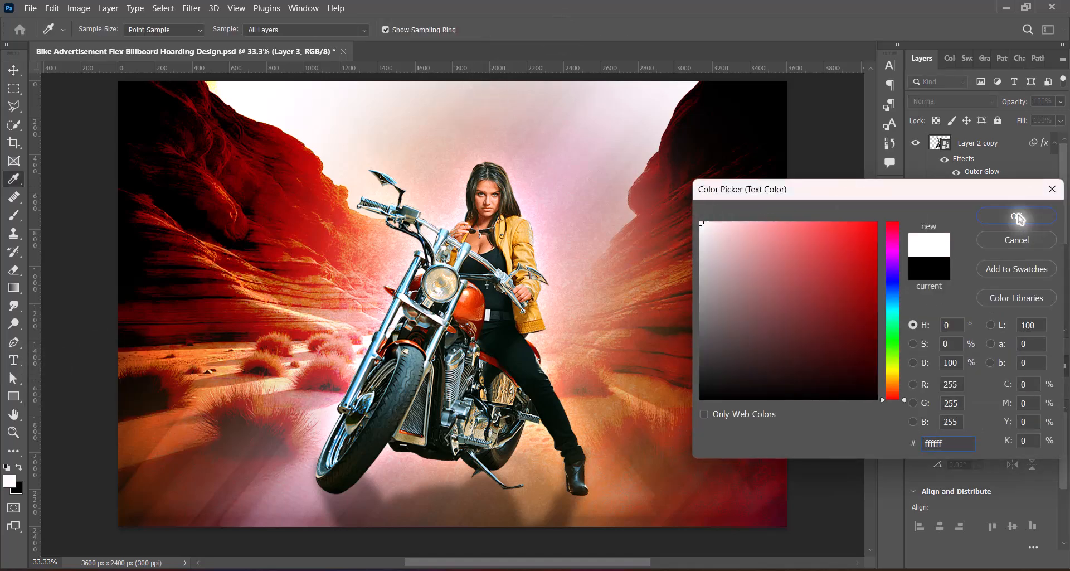
pyautogui.click(1019, 217)
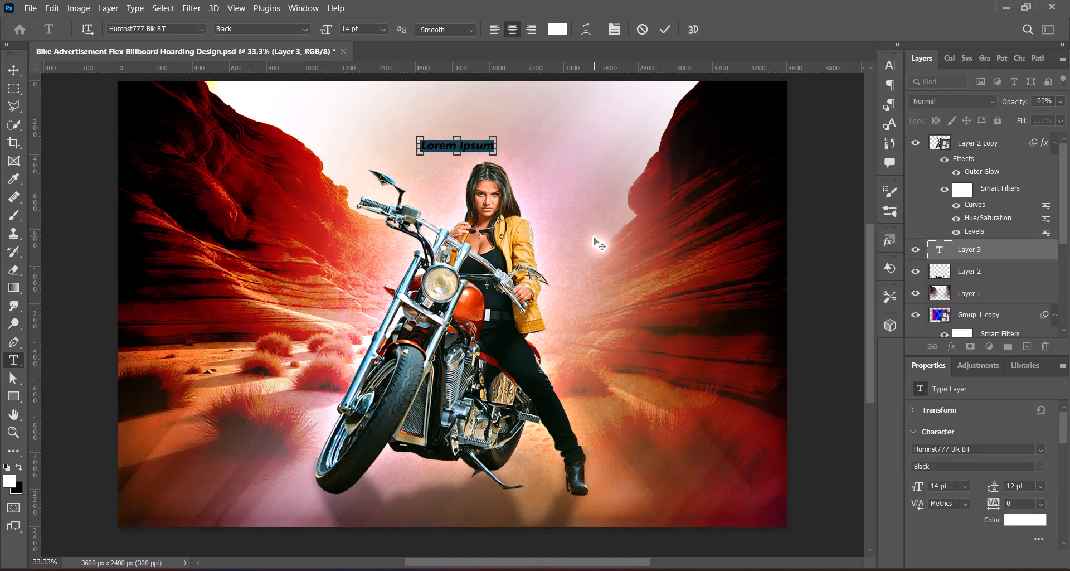
pyautogui.write('Speed Meets Intelligence')
# - Set the whole "Speed Meets Intelligence" headline to 48 pt in all caps
pyautogui.moveTo(388, 146); pyautogui.dragTo(544, 141)
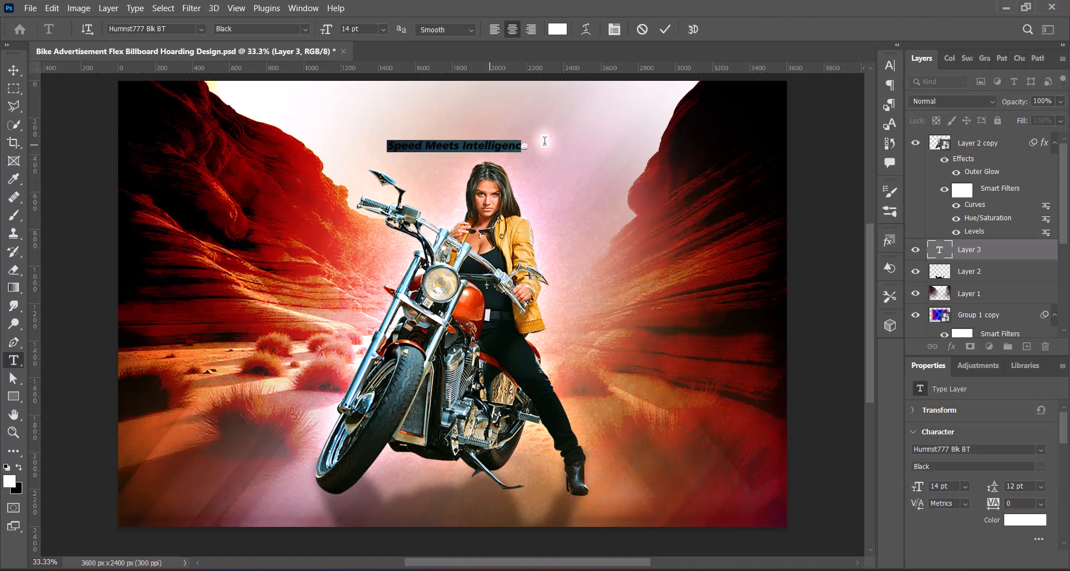
pyautogui.click(383, 29)
pyautogui.click(357, 166)
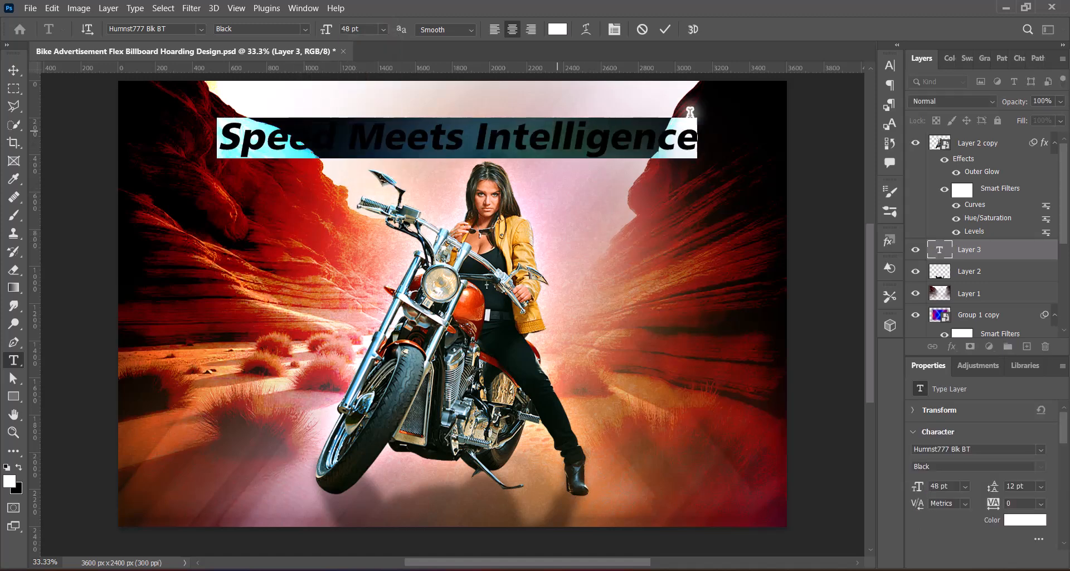
pyautogui.click(890, 66)
pyautogui.click(776, 161)
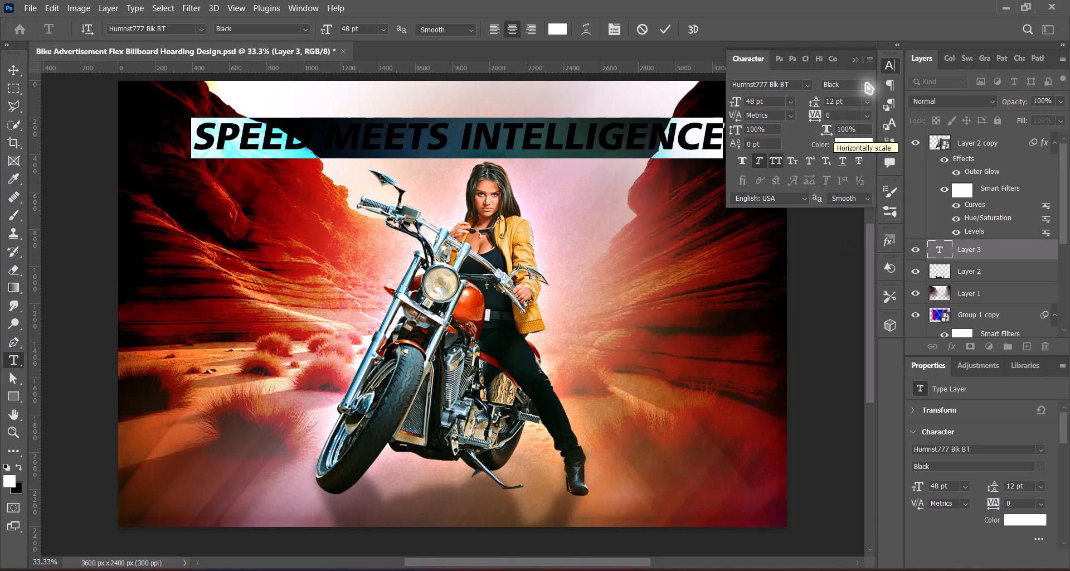
pyautogui.click(890, 65)
# - Break the headline onto a second line before "Intelligence" and set its leading to 48 pt
pyautogui.click(458, 137)
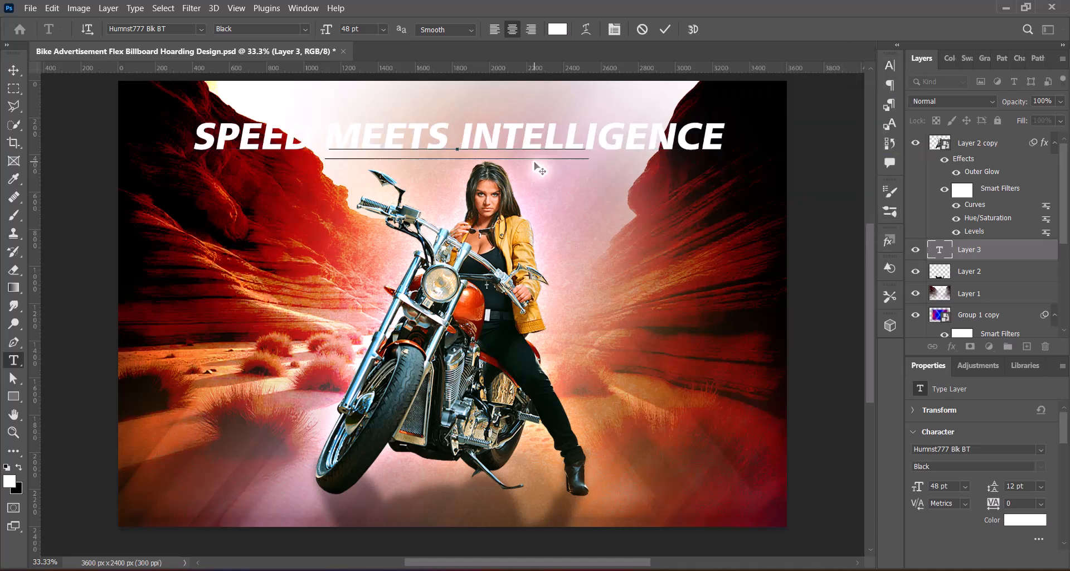
pyautogui.press('Return')
pyautogui.hotkey('ctrl', 'a')
pyautogui.click(890, 65)
pyautogui.click(867, 102)
pyautogui.click(847, 246)
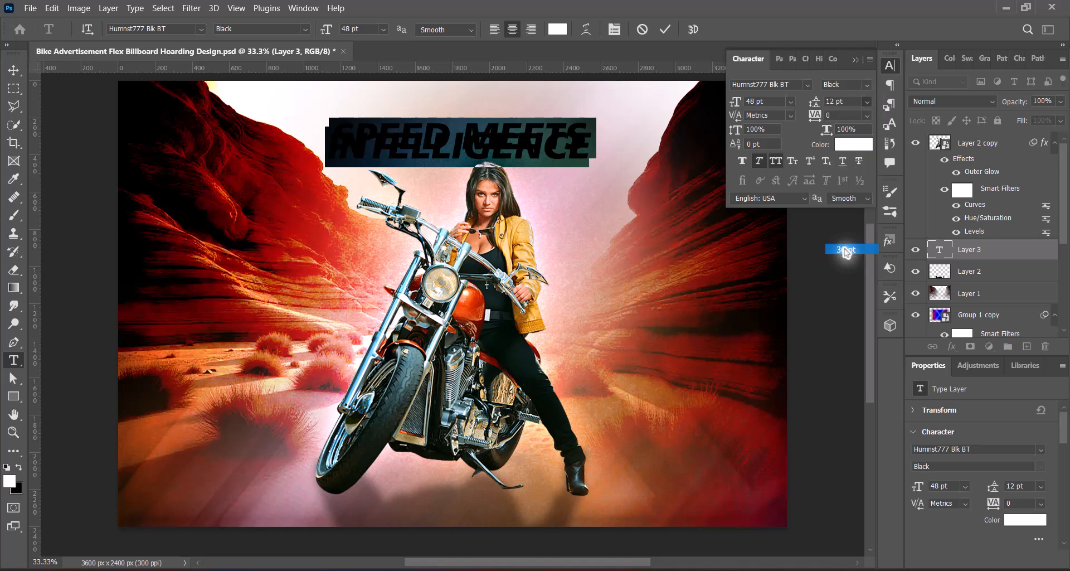
pyautogui.click(867, 102)
pyautogui.click(838, 261)
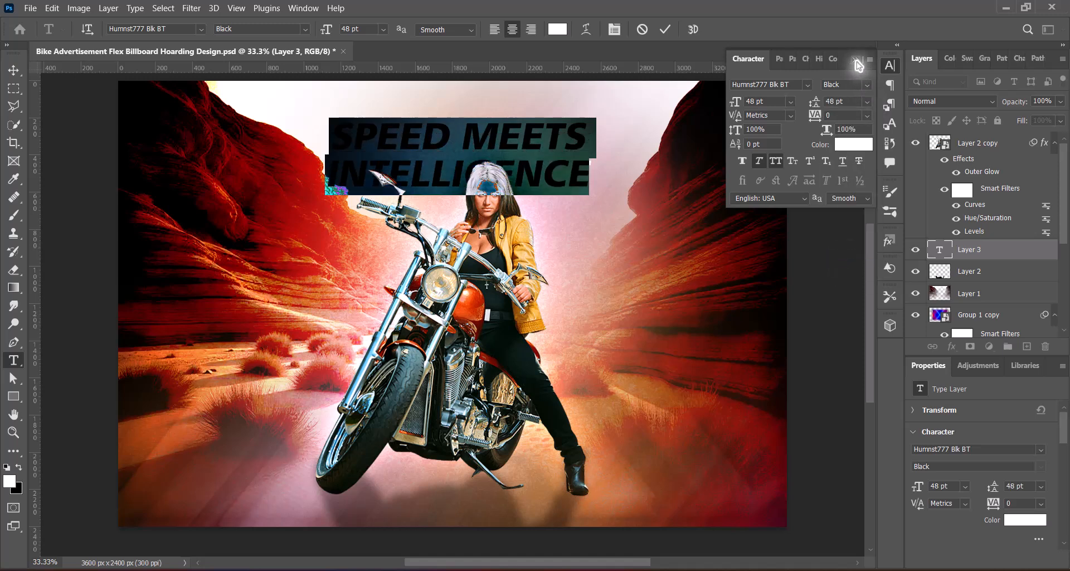
# - Set the headline's anti-aliasing to Strong and commit the text edit
pyautogui.click(446, 30)
pyautogui.click(441, 74)
pyautogui.click(857, 59)
pyautogui.click(665, 29)
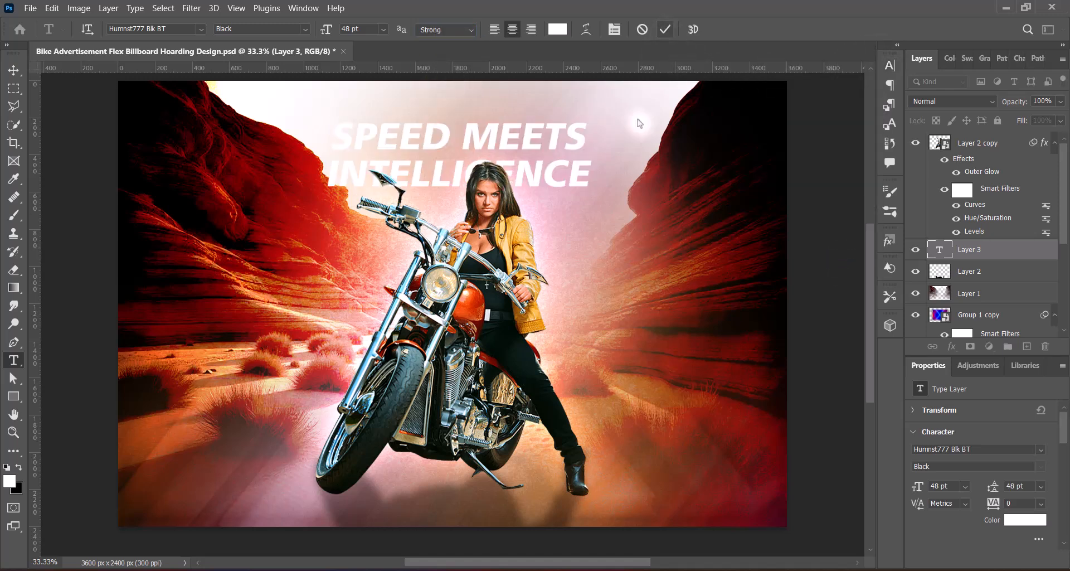
# - Scale the headline up to about 199% and position it behind the rider at about X 1787 px, Y 601 px
pyautogui.press('v')
pyautogui.hotkey('ctrl', 't')
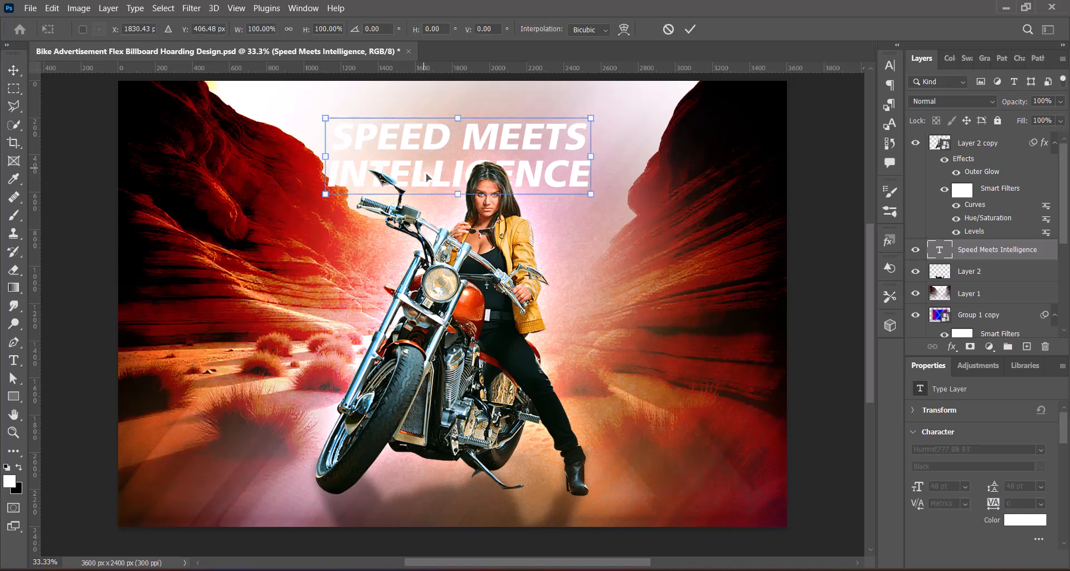
pyautogui.moveTo(458, 190); pyautogui.dragTo(462, 288)
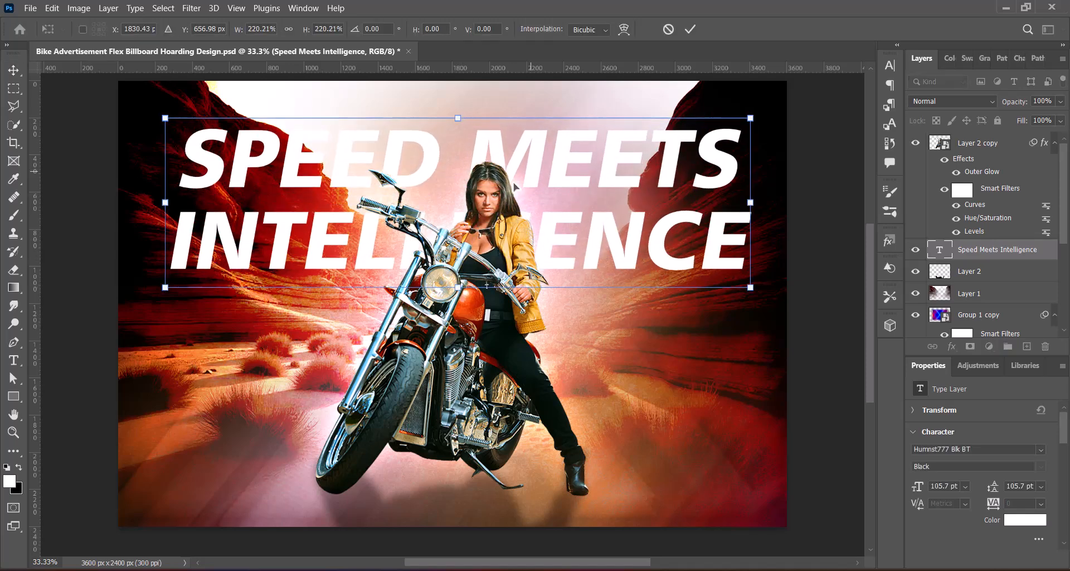
pyautogui.moveTo(560, 182); pyautogui.dragTo(551, 164)
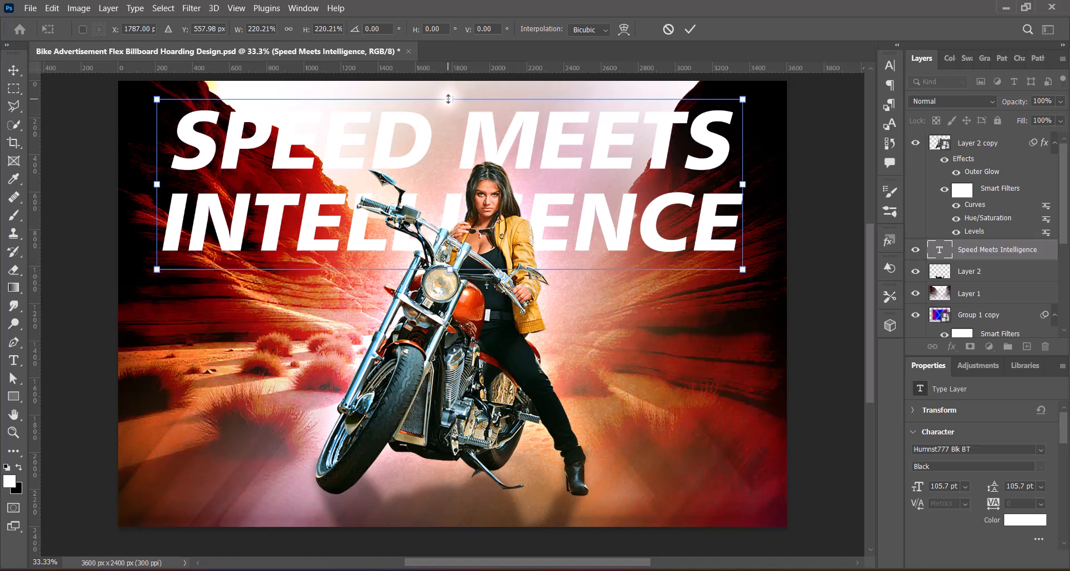
pyautogui.moveTo(449, 98); pyautogui.dragTo(450, 115)
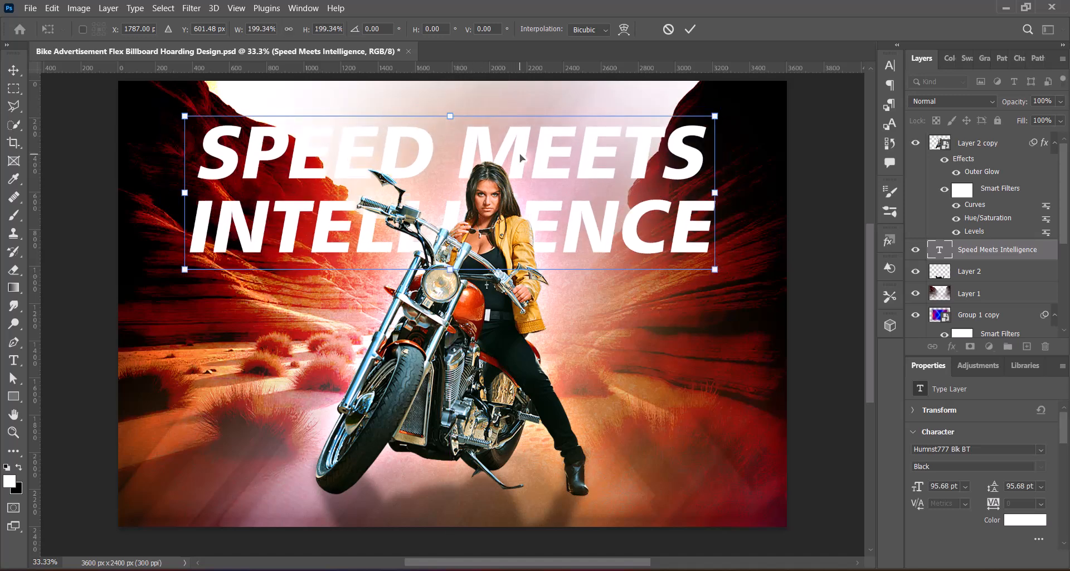
pyautogui.press('Return')
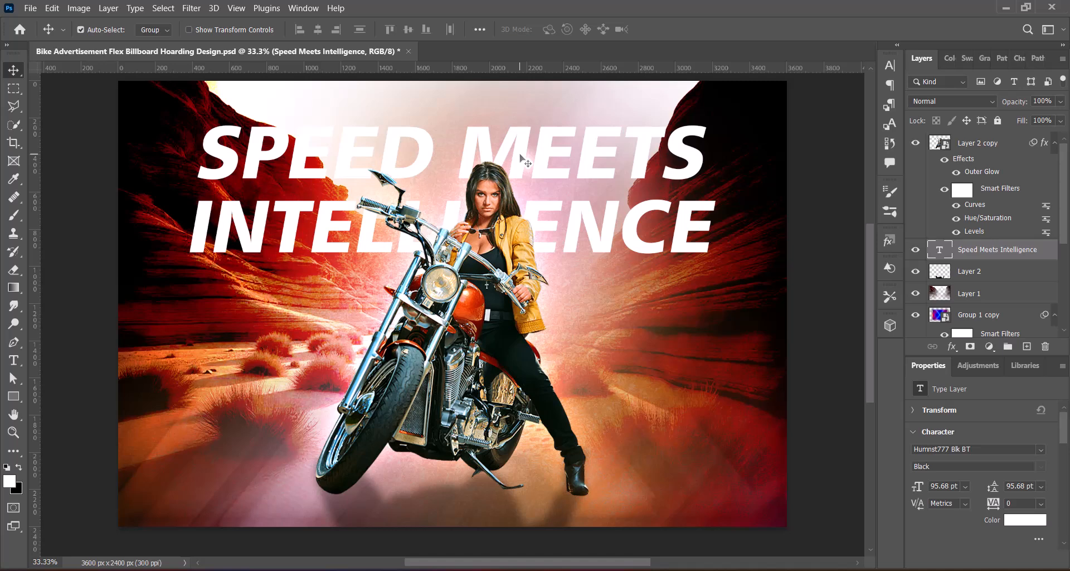
# - Give the "Intelligence" line a tracking of 75 and a vertical scale of 130%
pyautogui.doubleClick(582, 239)
pyautogui.tripleClick(582, 240)
pyautogui.click(890, 65)
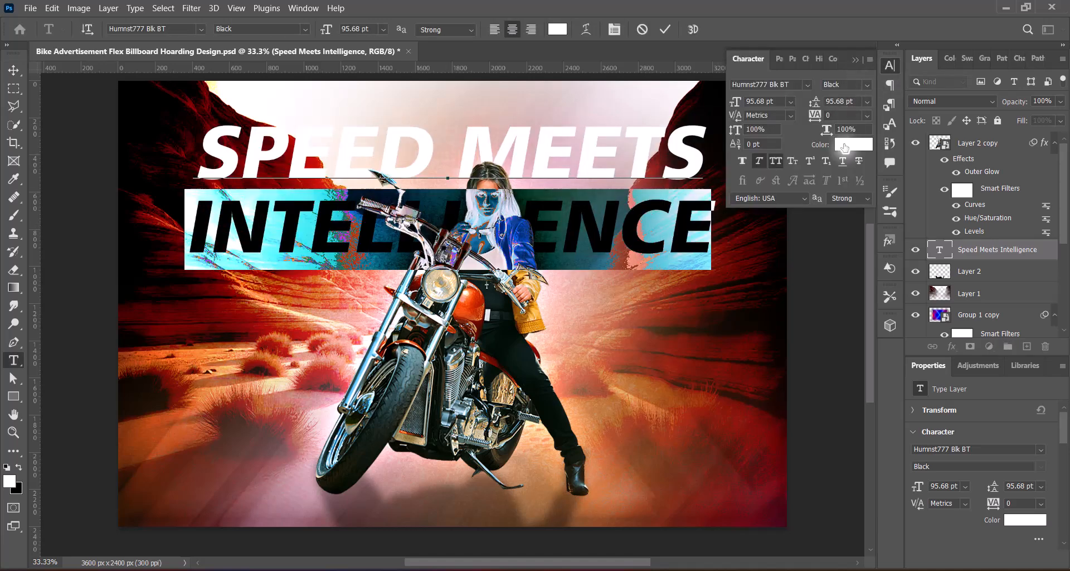
pyautogui.click(866, 115)
pyautogui.click(841, 260)
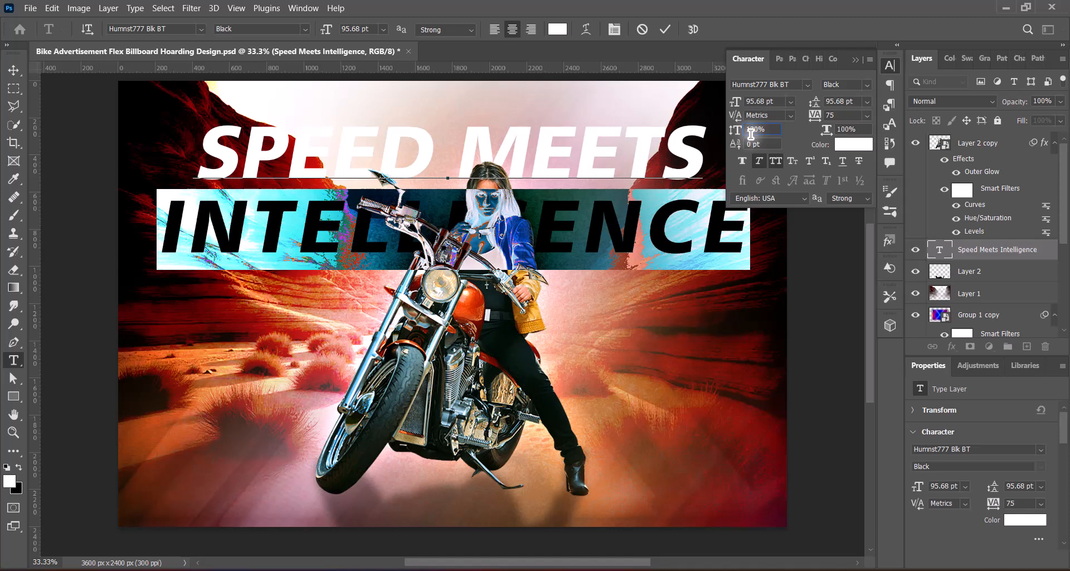
pyautogui.press('Return')
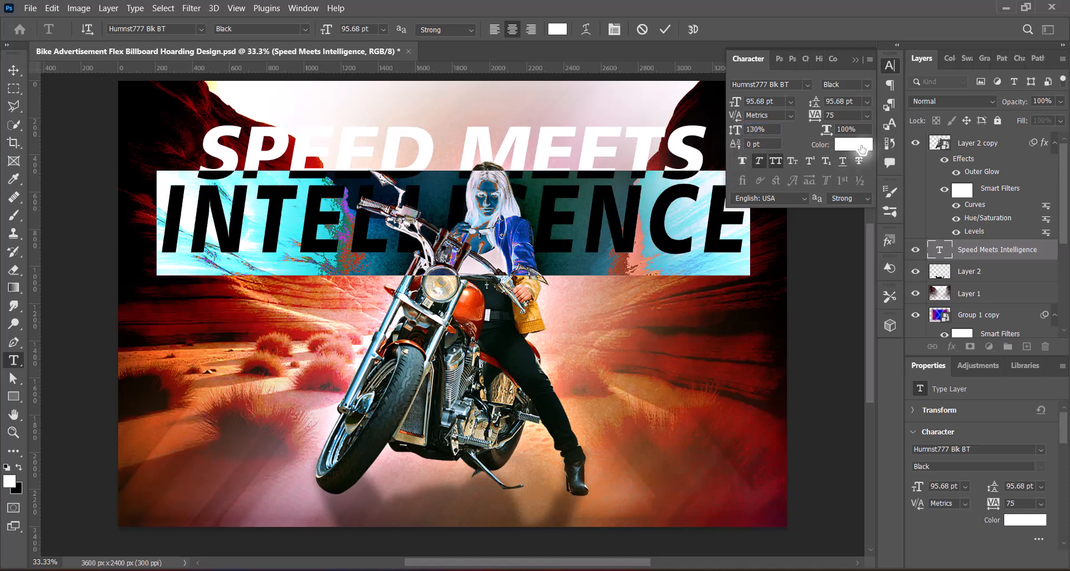
# - Increase the leading of the "Intelligence" line to separate it from "Speed Meets" and commit the text
pyautogui.moveTo(819, 104); pyautogui.dragTo(825, 102)
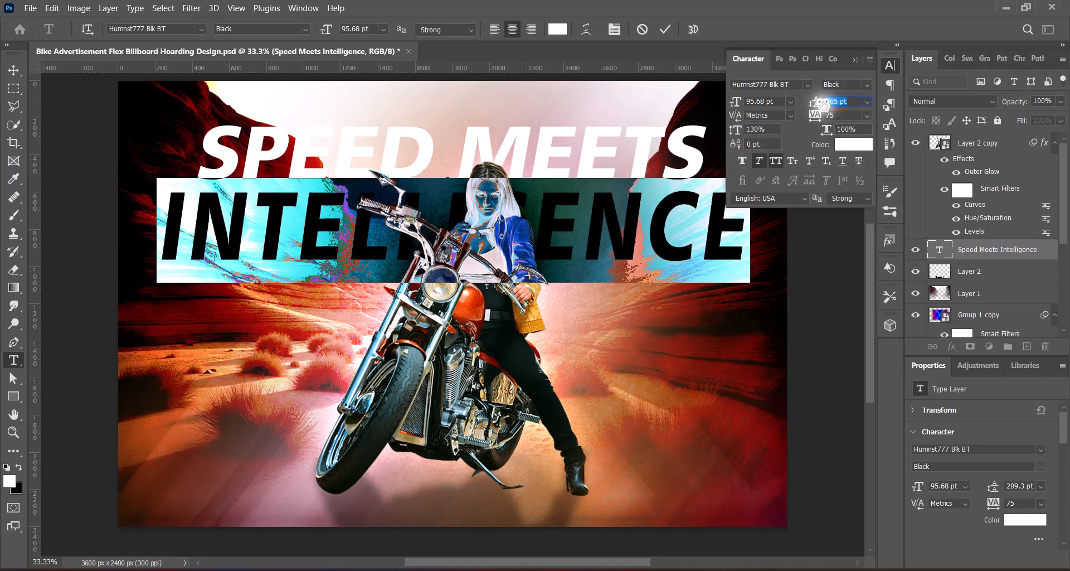
pyautogui.click(856, 60)
pyautogui.click(665, 29)
pyautogui.press('v')
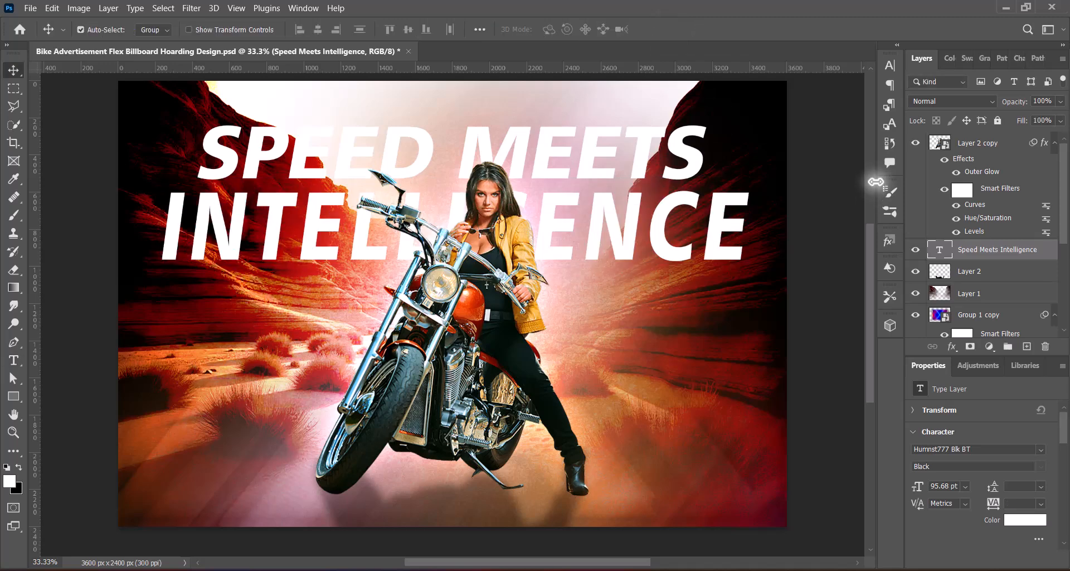
# - Nudge the headline up about 40 px and save the document
pyautogui.hotkey('shift', 'Up')
pyautogui.hotkey('shift', 'Up')
pyautogui.hotkey('shift', 'Up')
pyautogui.hotkey('shift', 'Up')
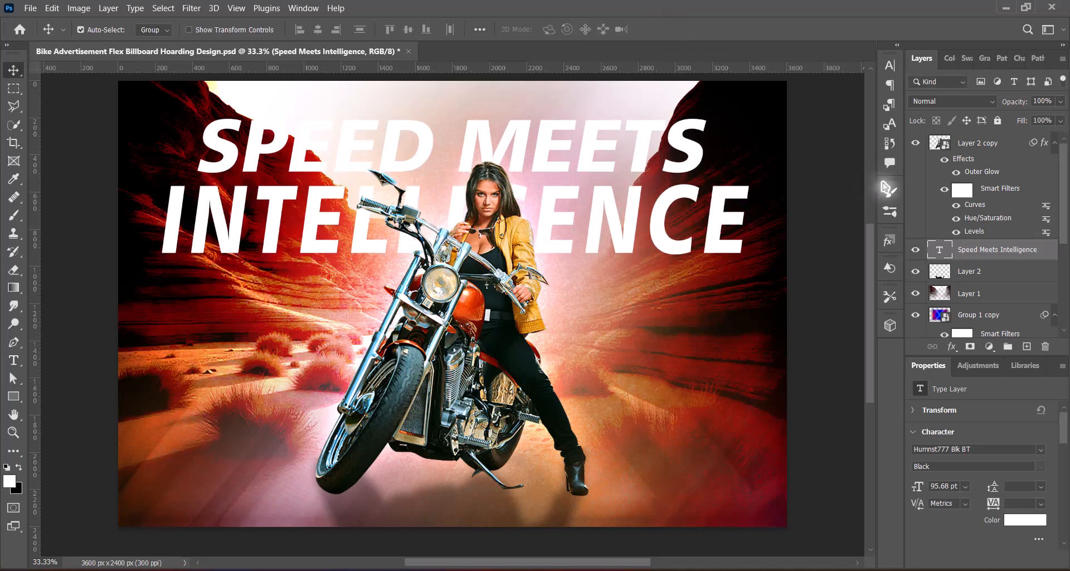
pyautogui.hotkey('ctrl', 's')
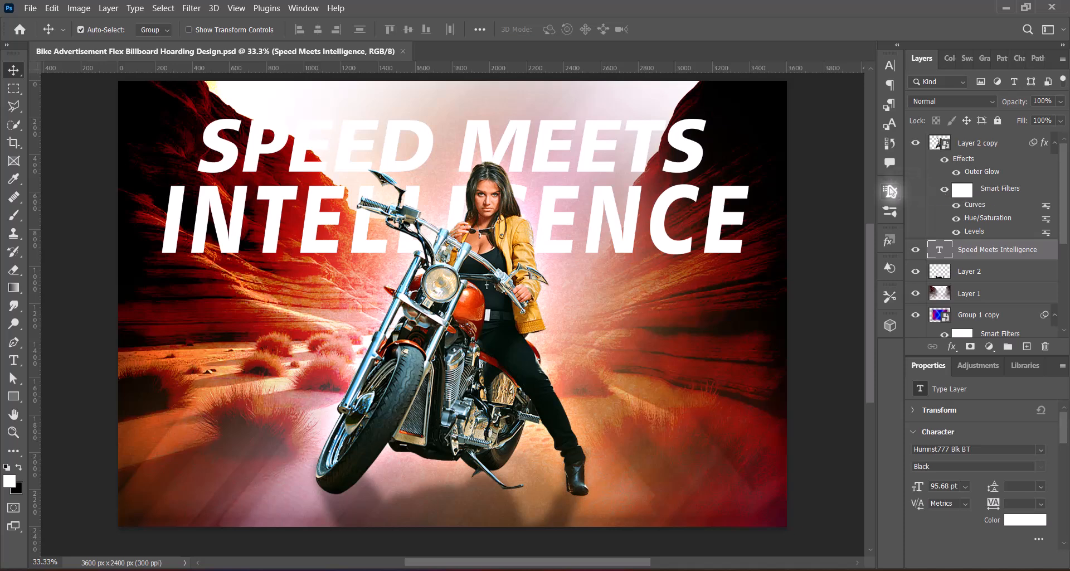
# - Add a white 12 px outside stroke in Hard Mix blend mode to the headline layer
pyautogui.rightClick(940, 246)
pyautogui.click(917, 250)
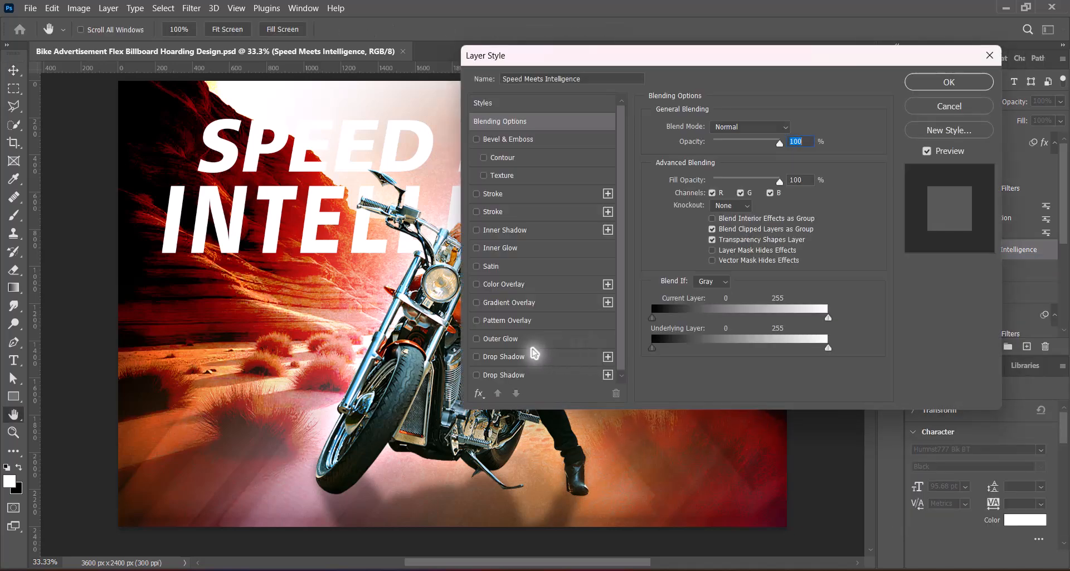
pyautogui.click(477, 212)
pyautogui.click(496, 212)
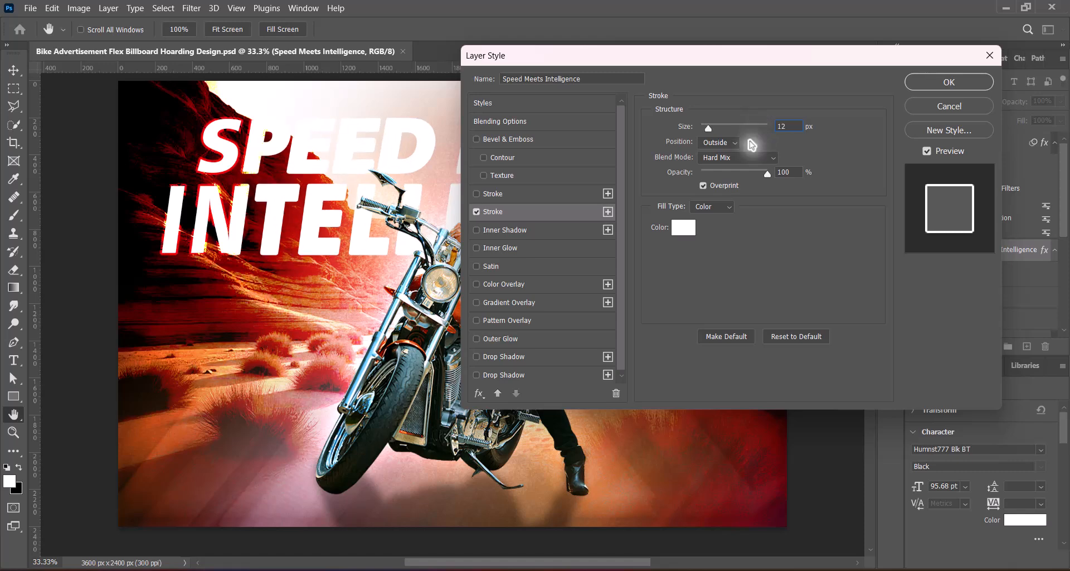
pyautogui.click(949, 81)
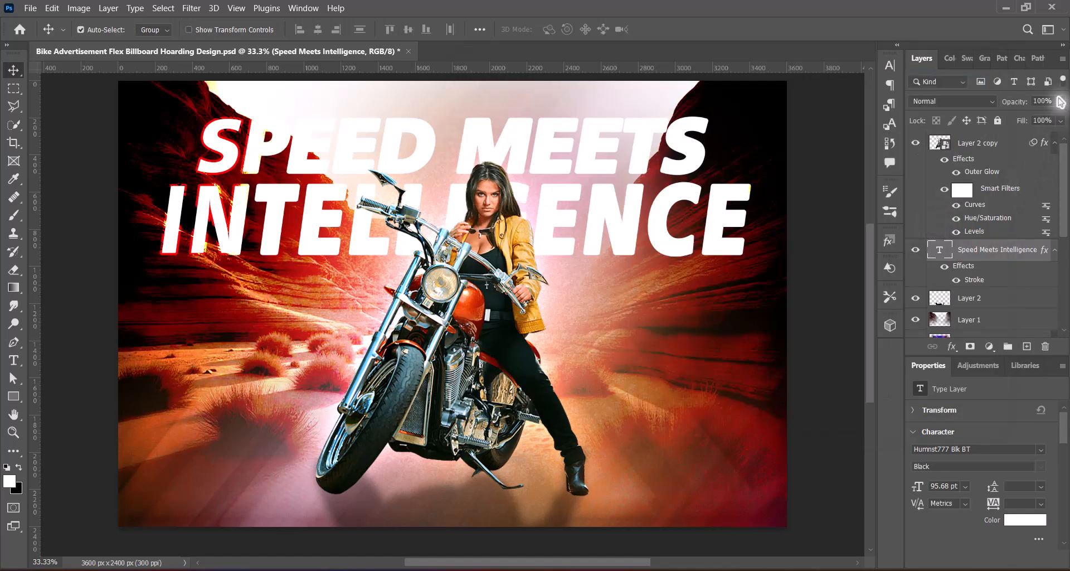
# - Lower the headline layer's fill to 24%
pyautogui.click(1057, 108)
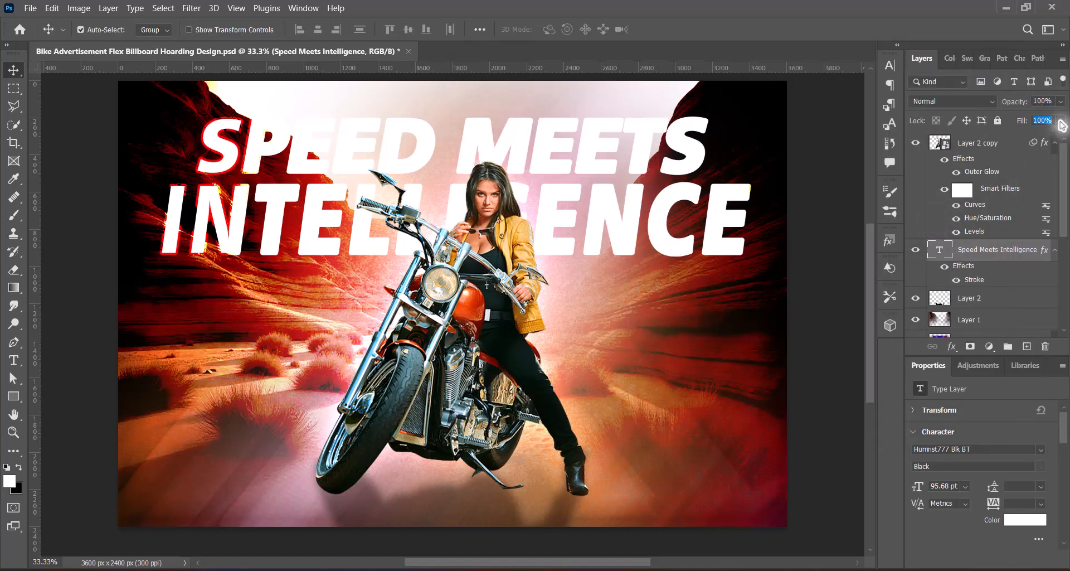
pyautogui.click(1060, 120)
pyautogui.moveTo(1061, 136); pyautogui.dragTo(1013, 141)
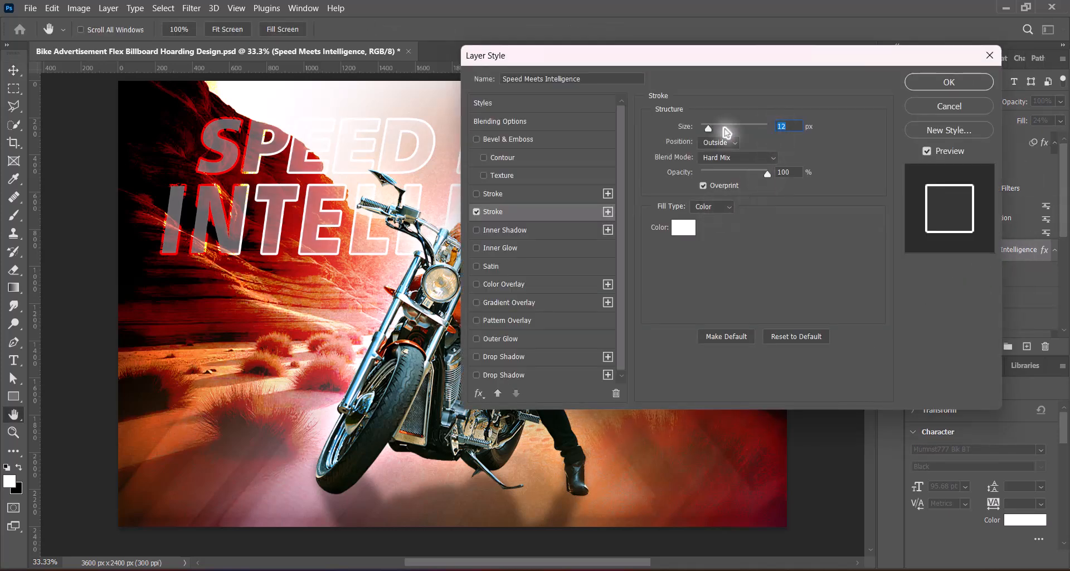
# - Set the headline's stroke size to 18 px and add a black drop shadow with distance 0 and size 250 px
pyautogui.moveTo(709, 130); pyautogui.dragTo(711, 130)
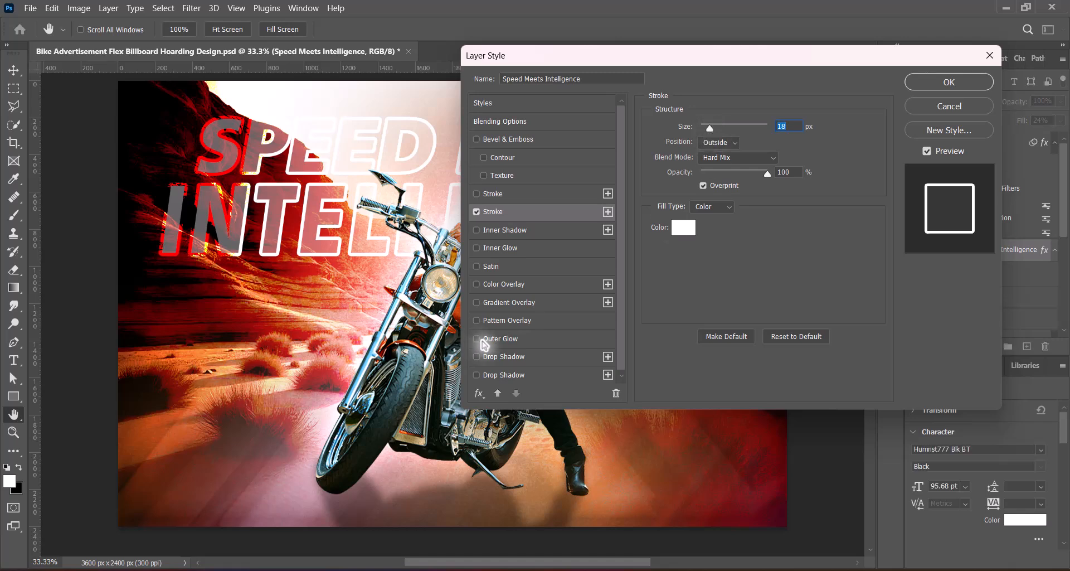
pyautogui.click(476, 375)
pyautogui.click(504, 374)
pyautogui.moveTo(773, 67); pyautogui.dragTo(961, 32)
pyautogui.moveTo(924, 187); pyautogui.dragTo(1060, 179)
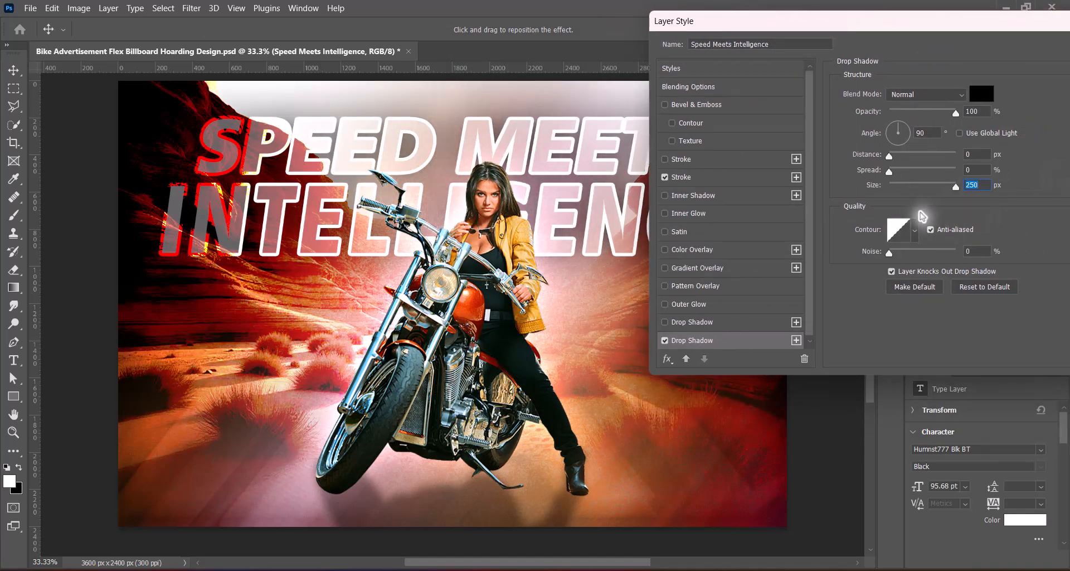
# - Add a second black drop shadow to the headline with a distance of 33 px and size of 21 px
pyautogui.click(664, 321)
pyautogui.click(693, 323)
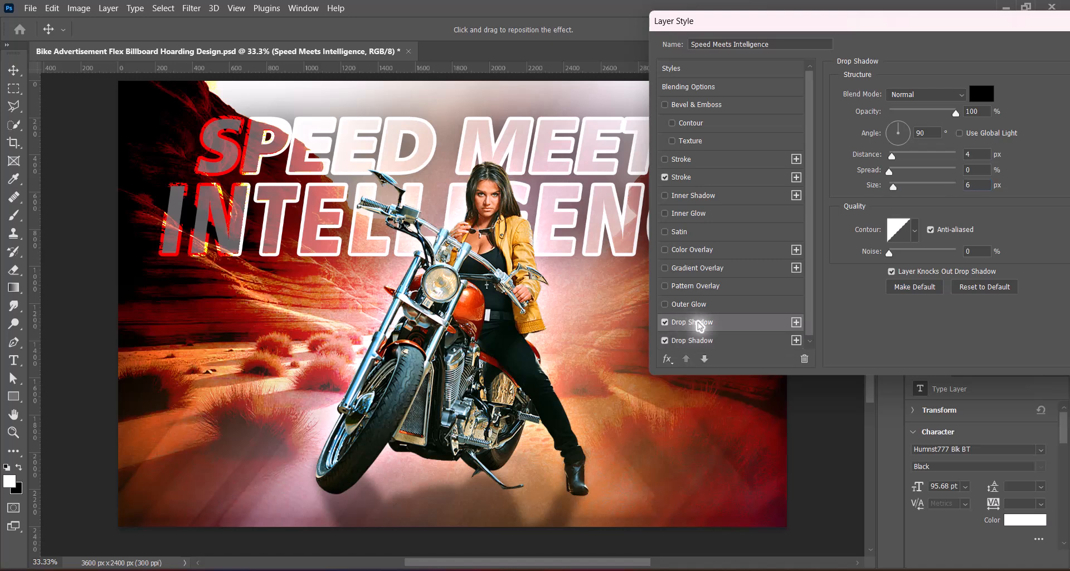
pyautogui.moveTo(889, 155); pyautogui.dragTo(915, 159)
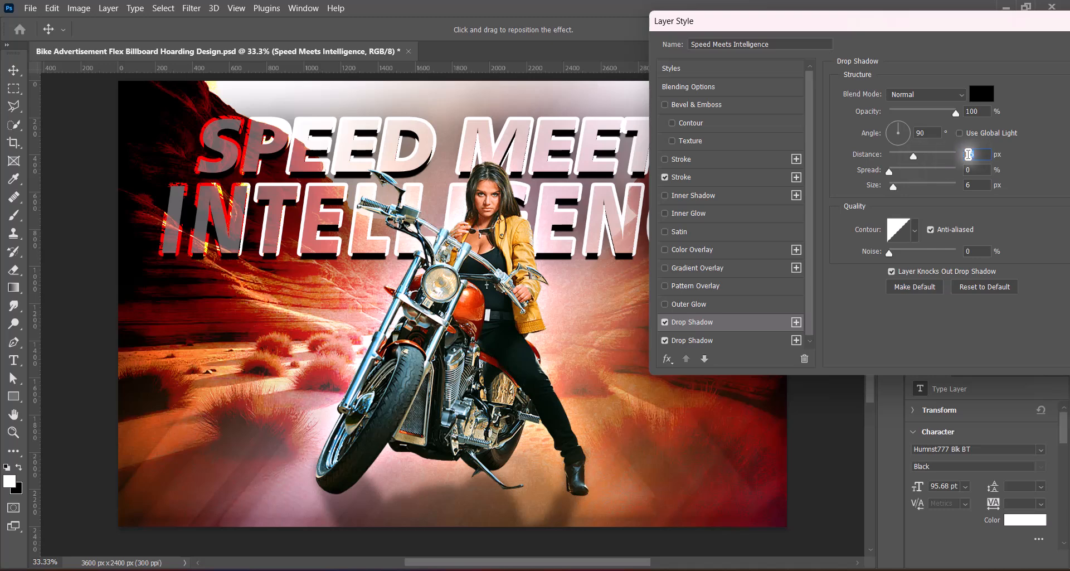
pyautogui.write('3')
pyautogui.moveTo(972, 156); pyautogui.dragTo(950, 159)
pyautogui.write('33')
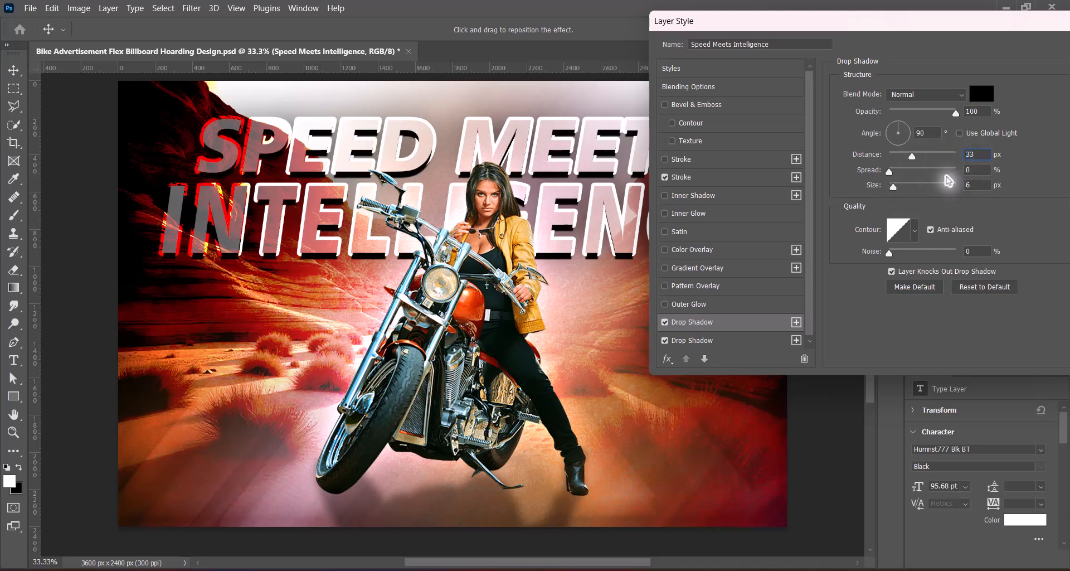
pyautogui.moveTo(897, 191); pyautogui.dragTo(899, 188)
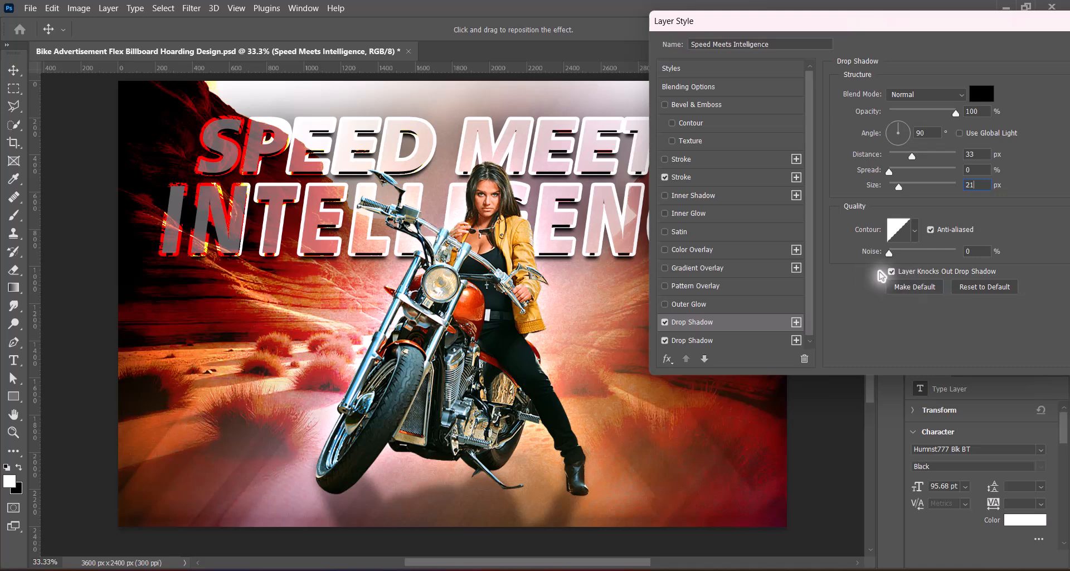
# - Set the headline's stroke size to 12 px and apply the layer style
pyautogui.click(697, 177)
pyautogui.moveTo(975, 93); pyautogui.dragTo(967, 94)
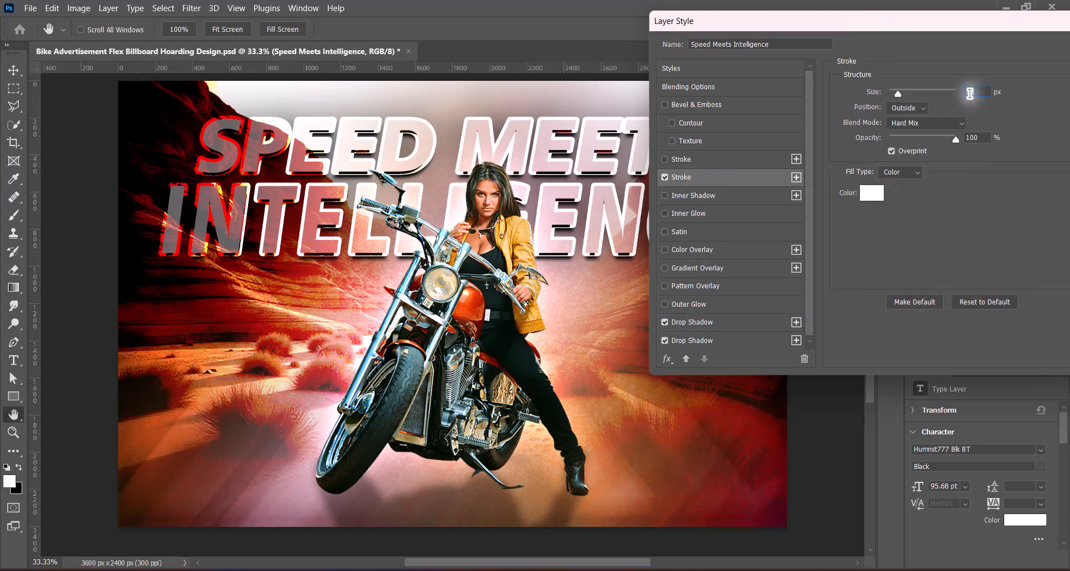
pyautogui.write('12')
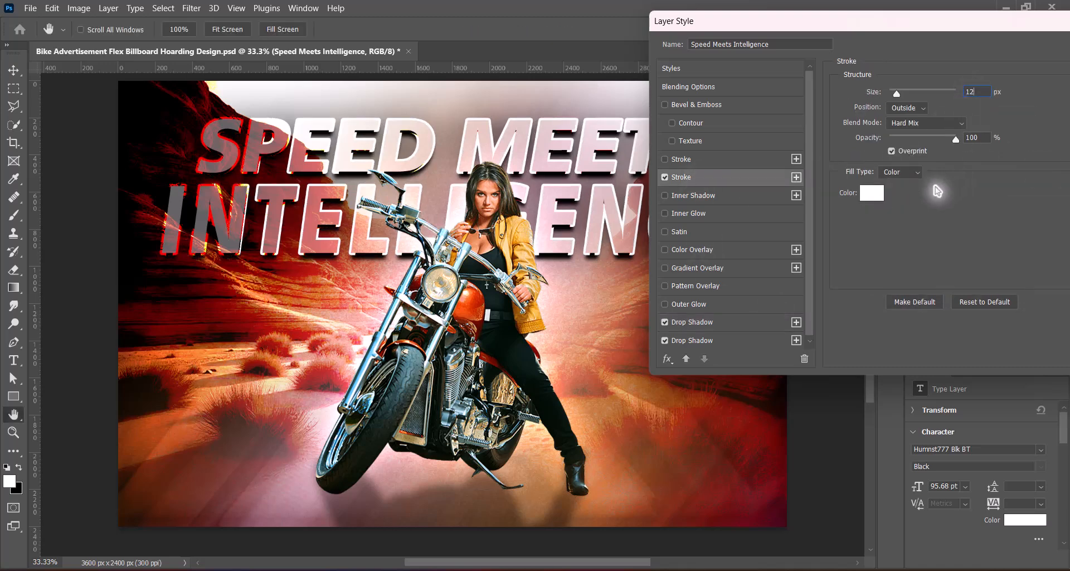
pyautogui.moveTo(888, 25); pyautogui.dragTo(765, 44)
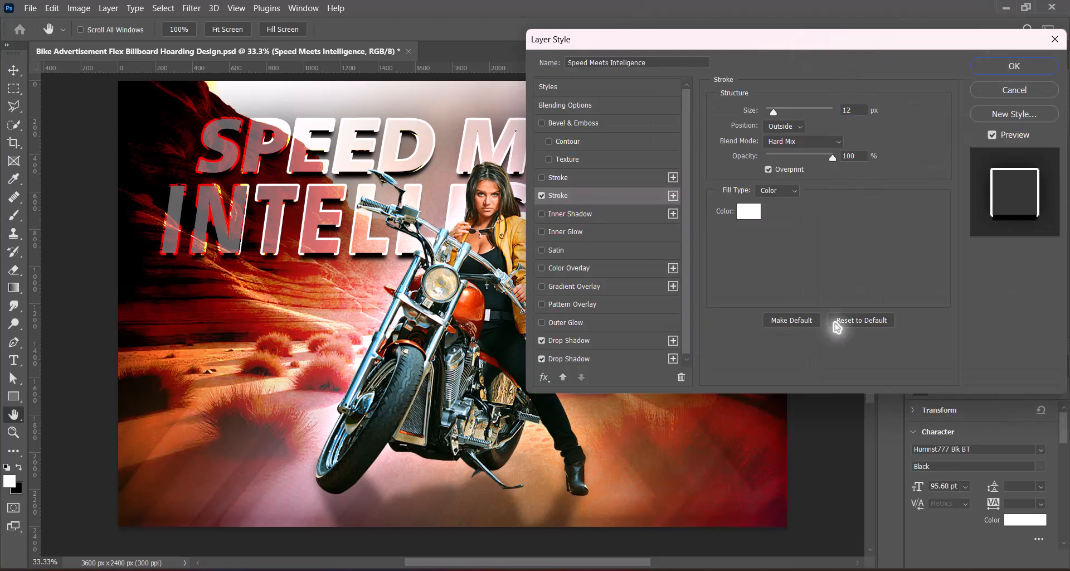
pyautogui.press('Return')
# - Try a 21% fill on the headline layer and set it back to 24%
pyautogui.click(1060, 121)
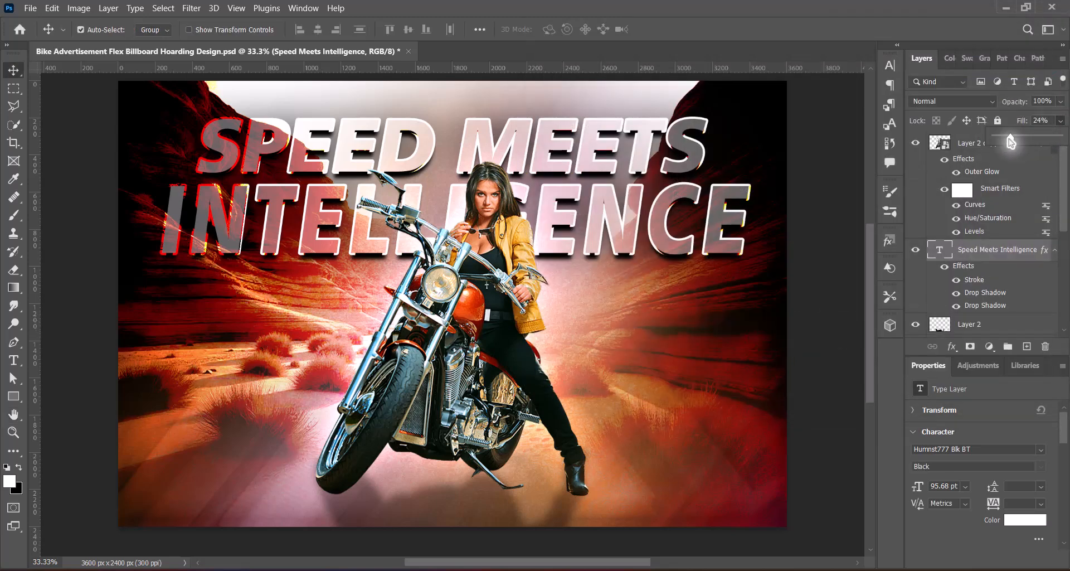
pyautogui.moveTo(1011, 138)
pyautogui.mouseDown()
pyautogui.moveTo(986, 144)
pyautogui.moveTo(1011, 140)
pyautogui.mouseUp()
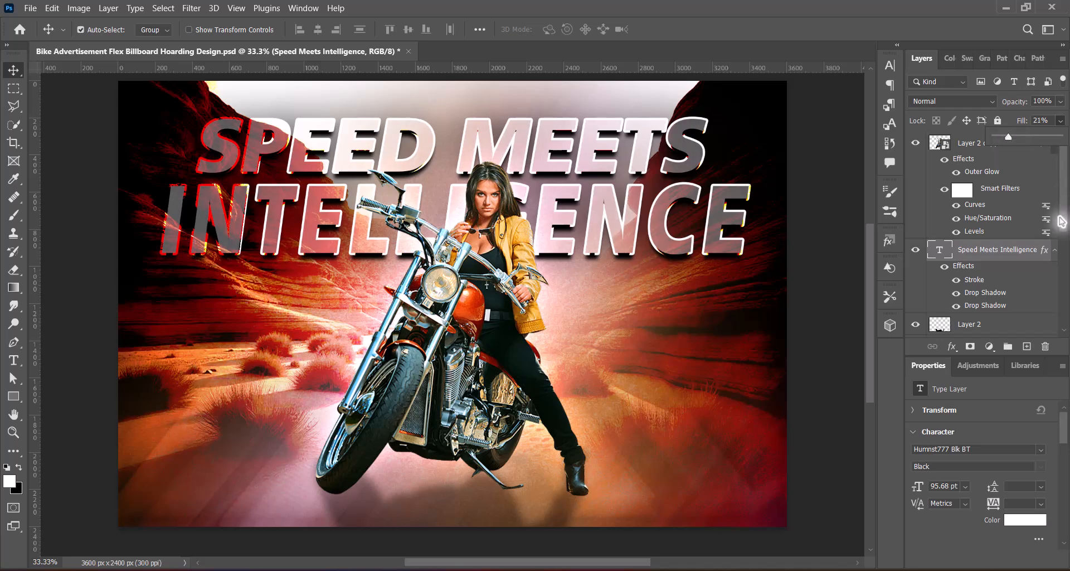
pyautogui.click(1038, 121)
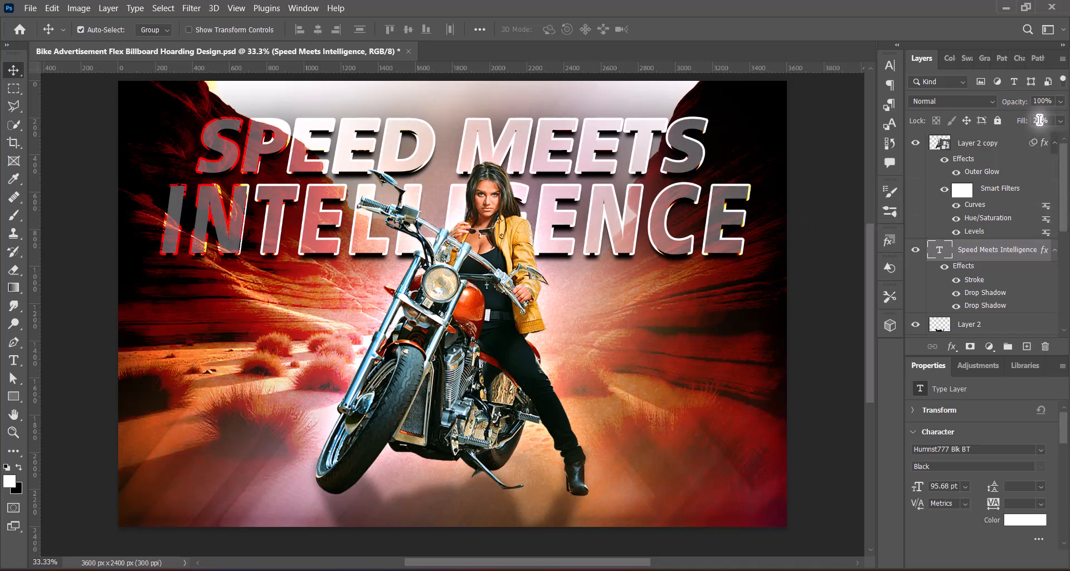
pyautogui.write('27')
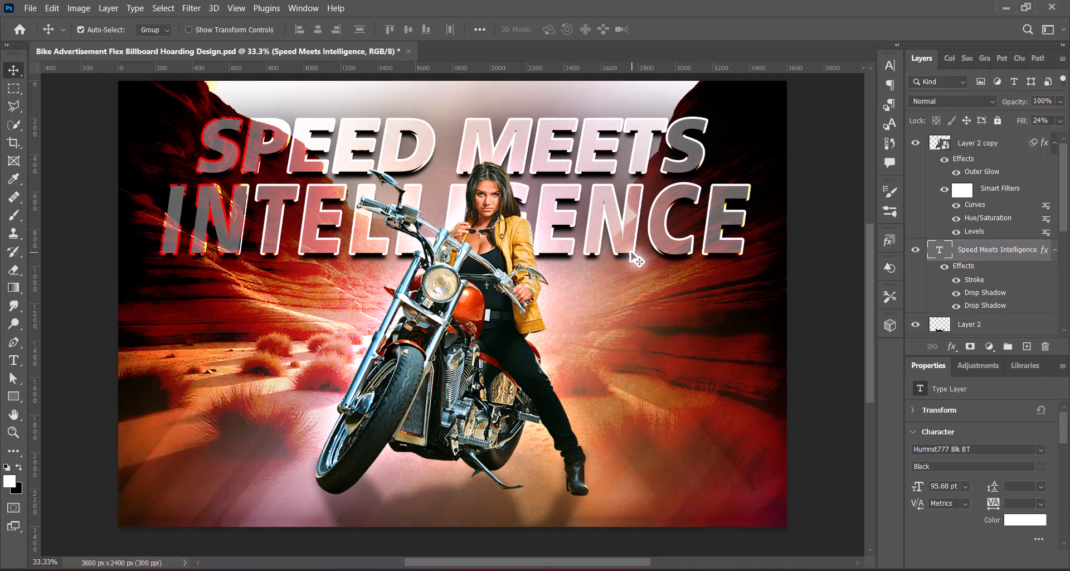
# - Scale the headline up to about 102.67% and compare it with its lower drop shadow switched off and on
pyautogui.hotkey('ctrl', 't')
pyautogui.moveTo(453, 277); pyautogui.dragTo(453, 281)
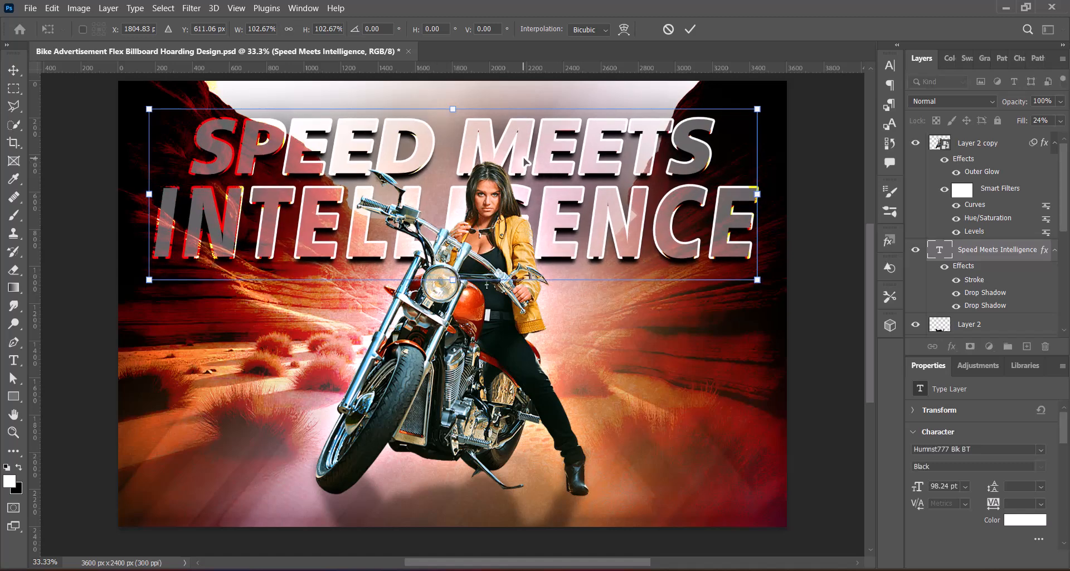
pyautogui.press('Return')
pyautogui.click(956, 306)
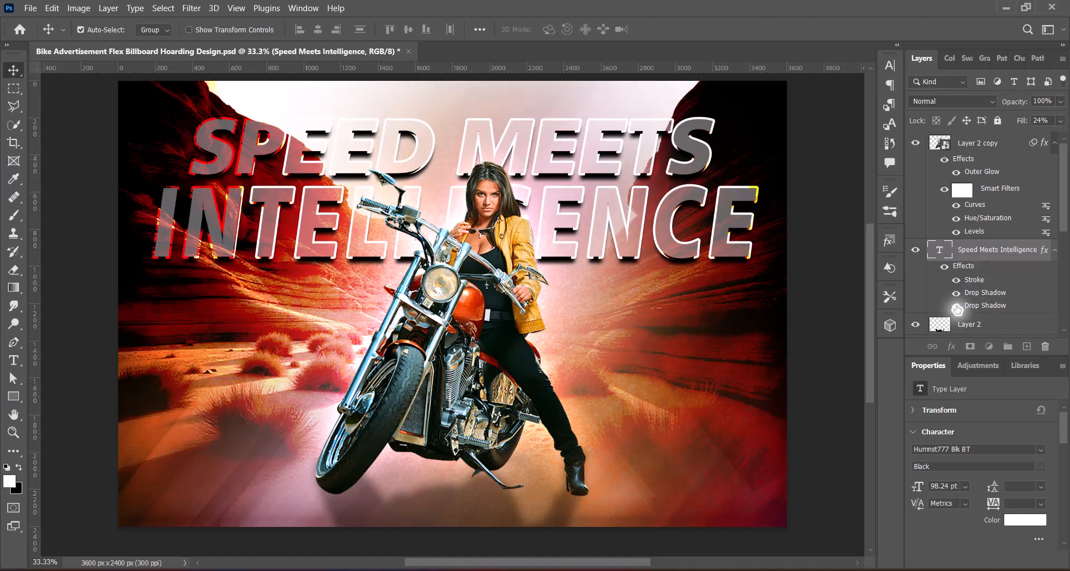
pyautogui.click(956, 308)
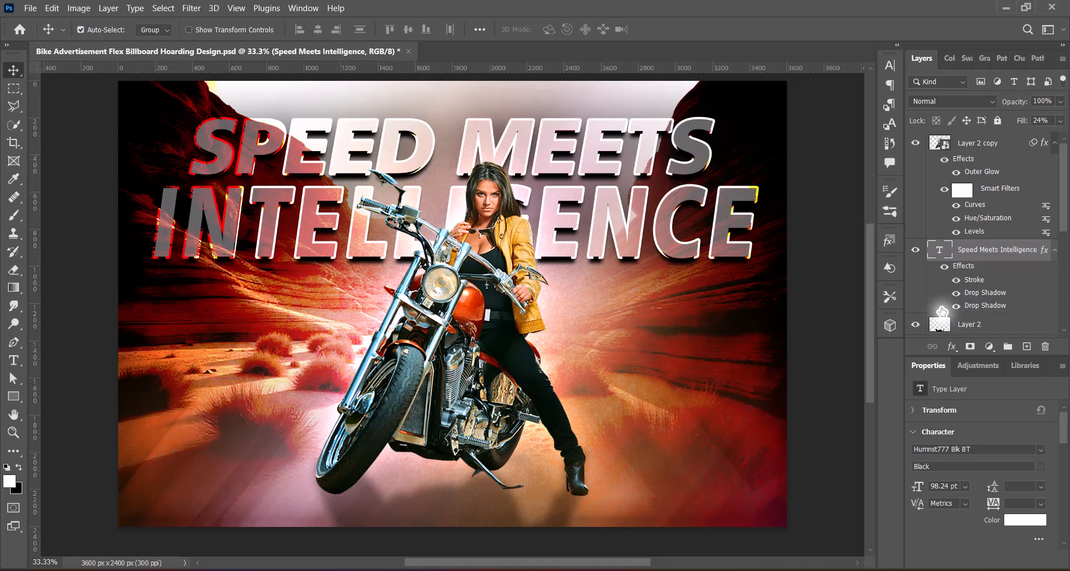
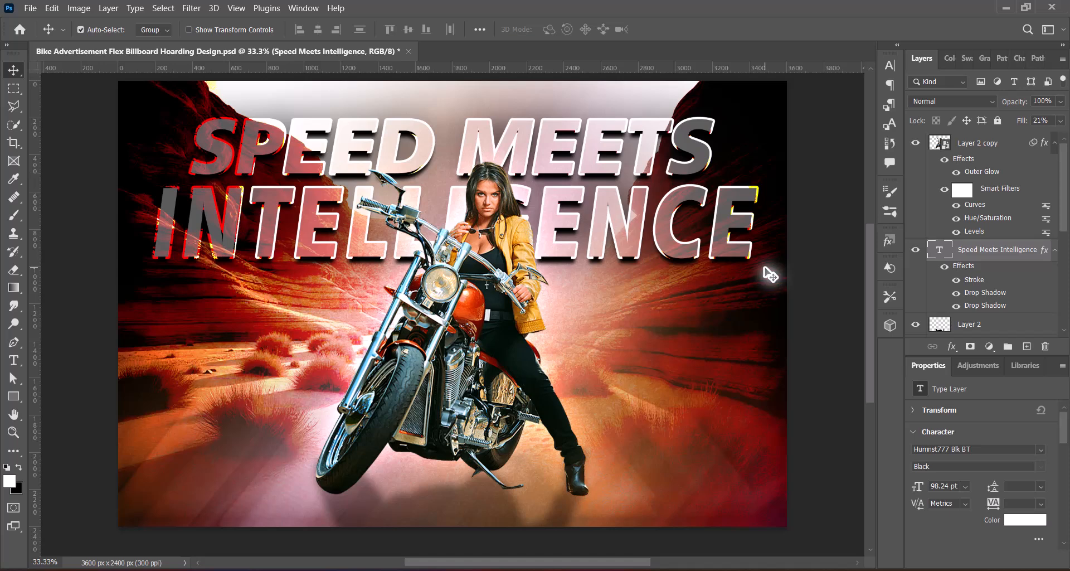
# - Try nudging the headline slightly down the canvas and return it to its previous position
pyautogui.press('Down')
pyautogui.press('Down')
pyautogui.press('Down')
pyautogui.press('Down')
pyautogui.press('Down')
pyautogui.press('Down')
pyautogui.press('Down')
pyautogui.press('Down')
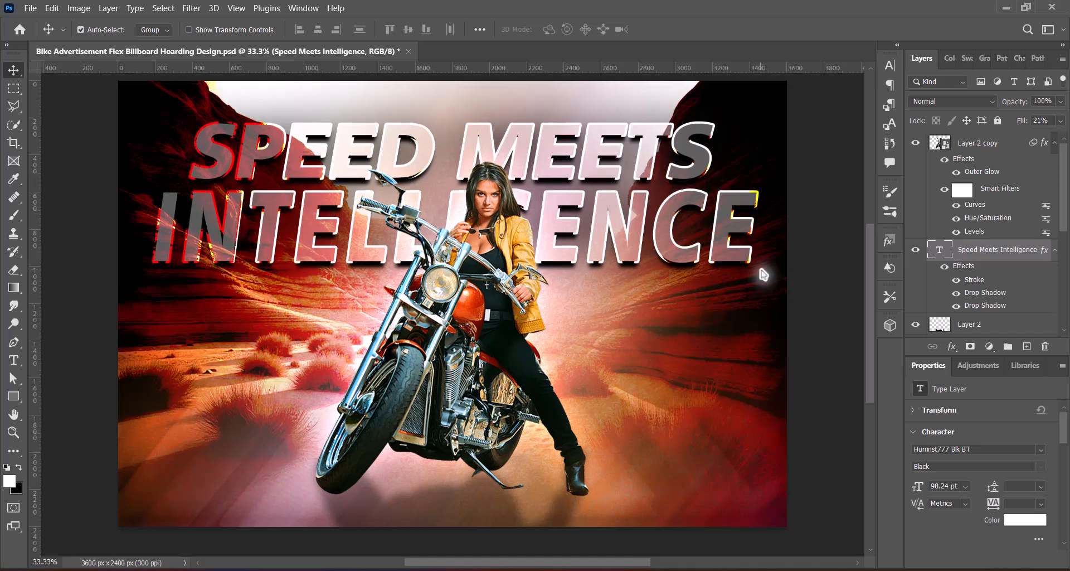
pyautogui.press('Up')
pyautogui.press('Up')
pyautogui.press('Up')
pyautogui.press('Up')
pyautogui.press('Up')
pyautogui.press('Up')
pyautogui.press('Up')
pyautogui.press('Up')
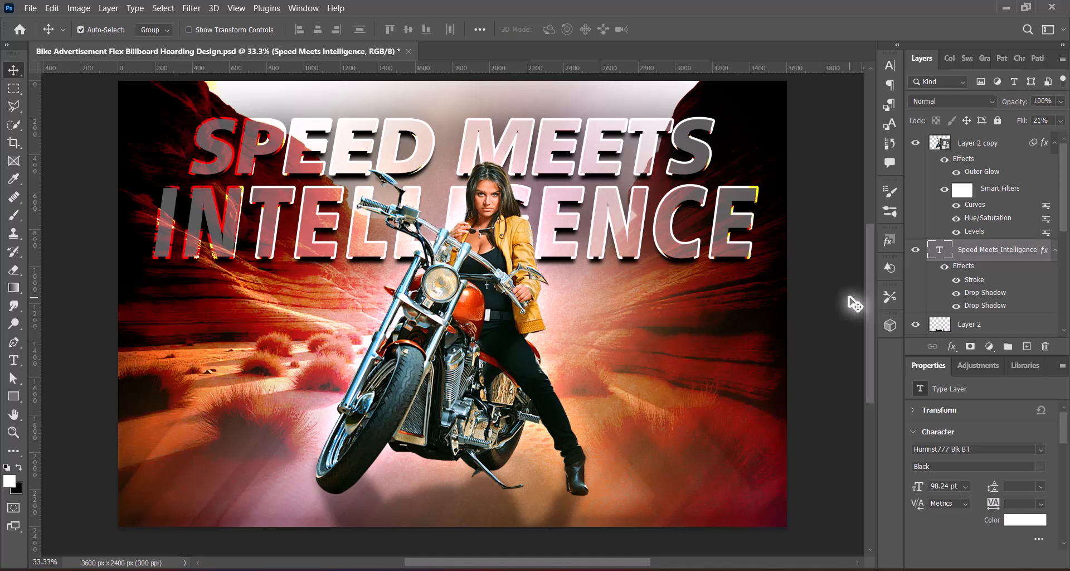
# - Brighten Layer 1 with Curves by raising input 127 to output 161, saving the document before and after
pyautogui.hotkey('ctrl', 's')
pyautogui.moveTo(1061, 184)
pyautogui.mouseDown()
pyautogui.moveTo(1069, 263)
pyautogui.moveTo(1069, 229)
pyautogui.mouseUp()
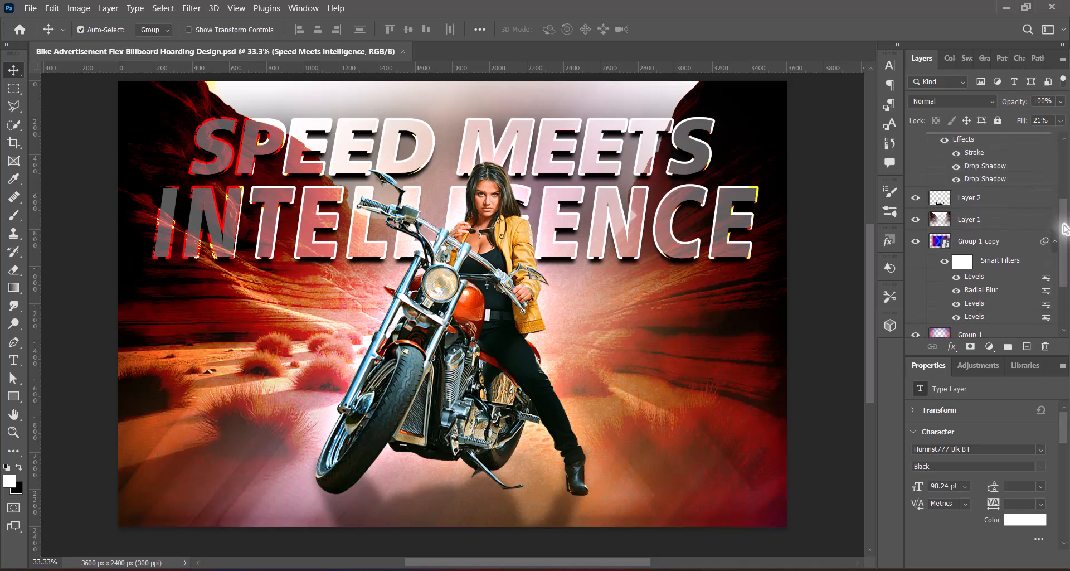
pyautogui.click(983, 203)
pyautogui.click(79, 8)
pyautogui.moveTo(95, 41)
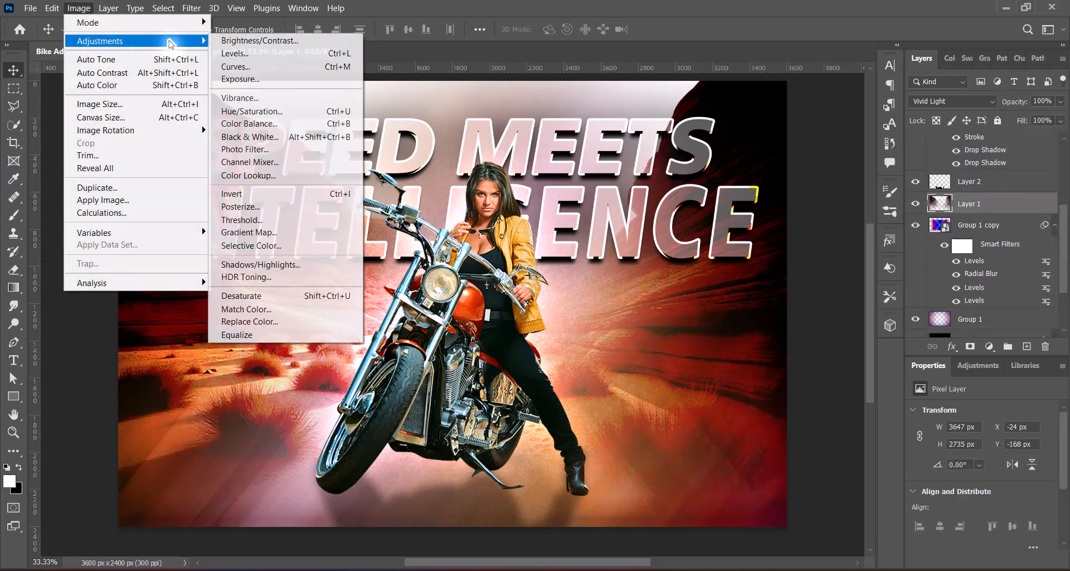
pyautogui.click(234, 65)
pyautogui.moveTo(674, 230)
pyautogui.mouseDown()
pyautogui.moveTo(675, 190)
pyautogui.moveTo(675, 206)
pyautogui.mouseUp()
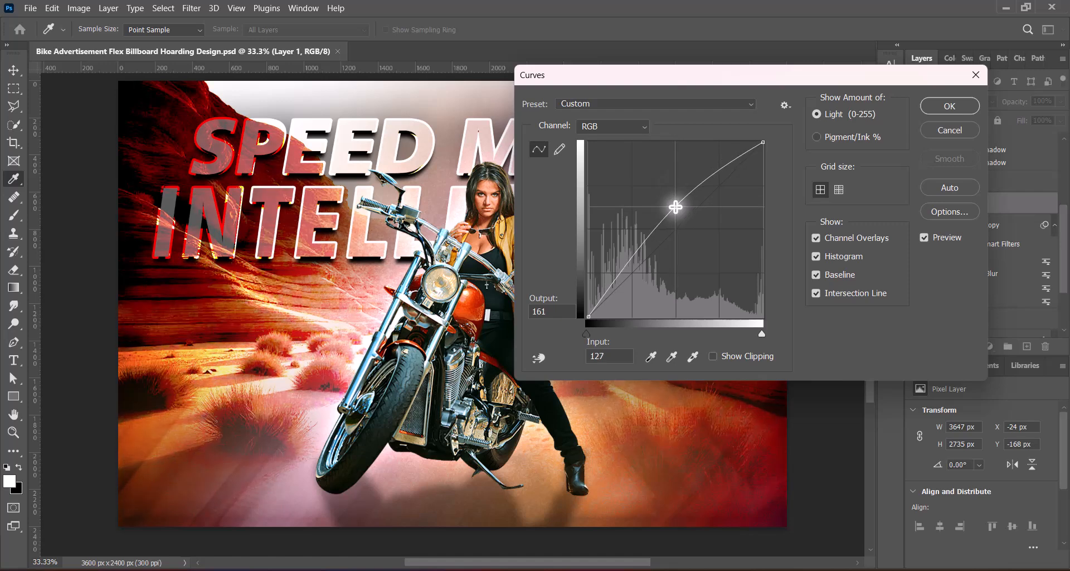
pyautogui.click(950, 106)
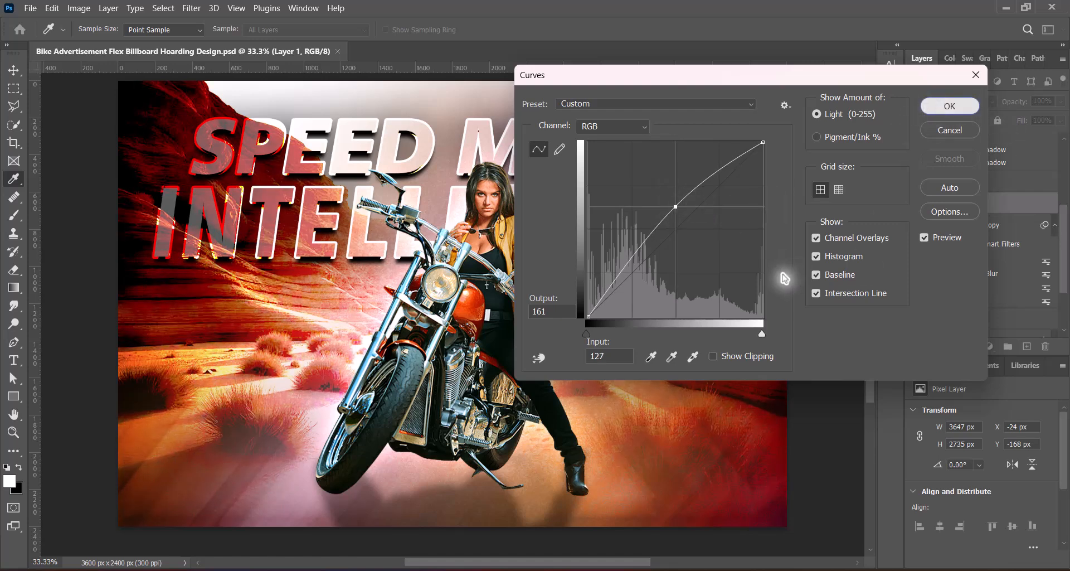
pyautogui.hotkey('ctrl', 's')
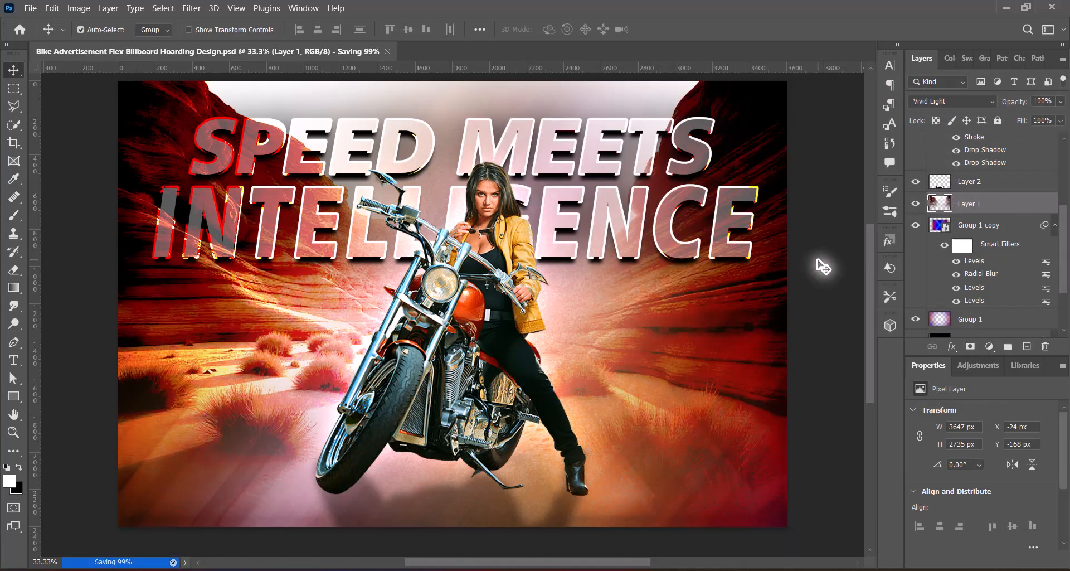
# - Add a new layer above the headline and paste the tagline "Ride the Next-Gen Bike" as horizontal text on the canvas
pyautogui.click(681, 250)
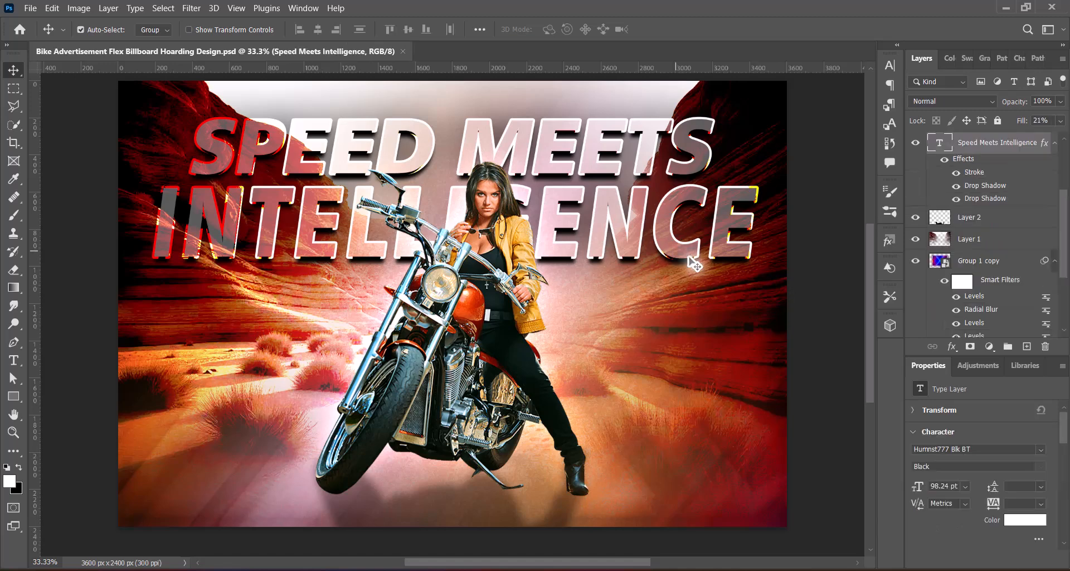
pyautogui.click(1025, 345)
pyautogui.rightClick(15, 357)
pyautogui.click(54, 363)
pyautogui.click(301, 337)
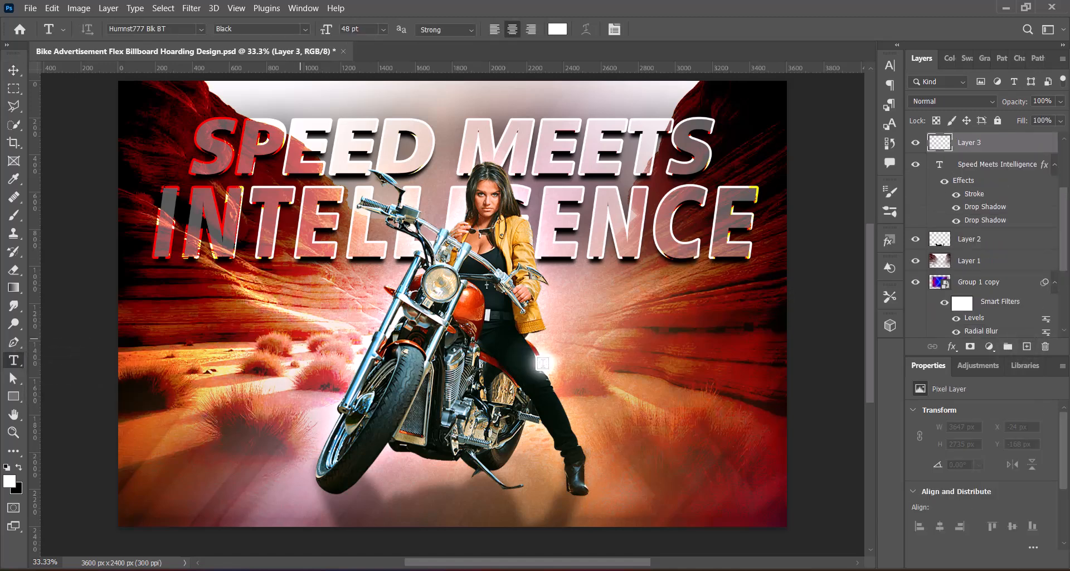
pyautogui.hotkey('ctrl', 'v')
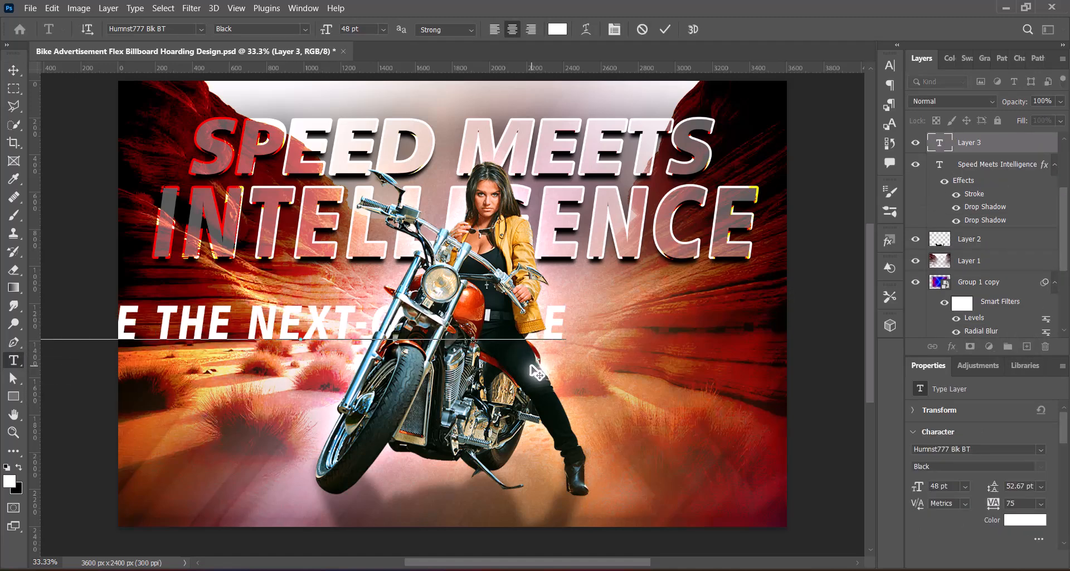
# - Set the tagline's tracking to 0 and turn off its faux italic
pyautogui.tripleClick(287, 322)
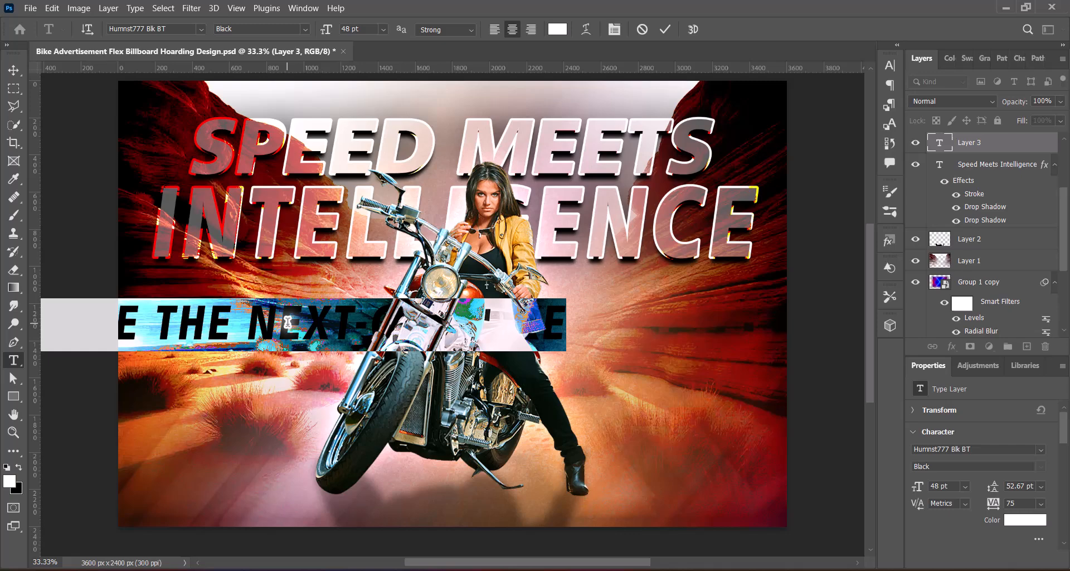
pyautogui.click(890, 66)
pyautogui.click(866, 116)
pyautogui.click(841, 267)
pyautogui.click(759, 162)
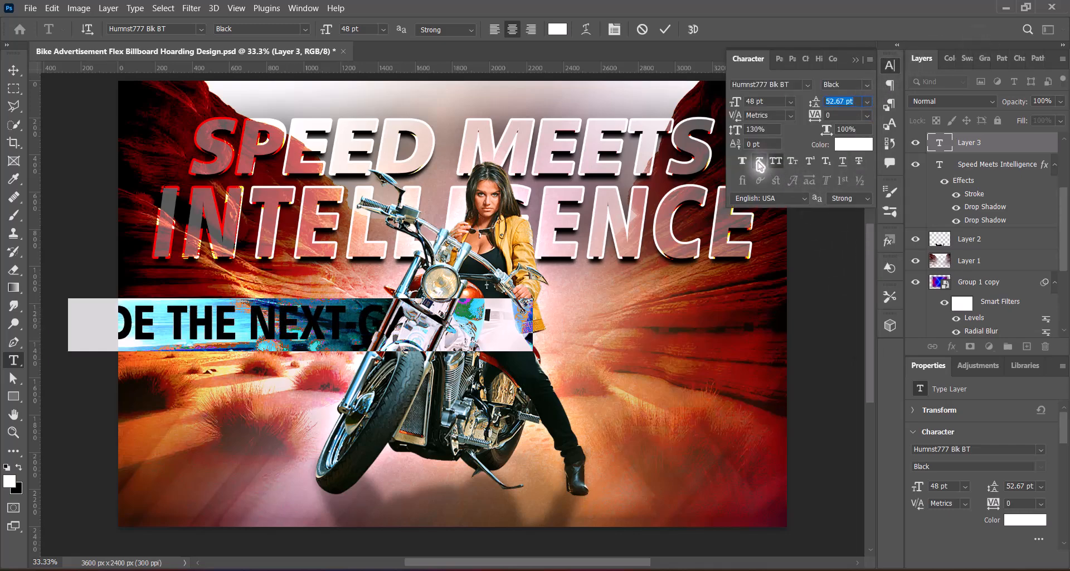
# - Change the tagline's font to Eras Bold ITC with Sharp anti-aliasing, trying Berlin Sans FB Demi first
pyautogui.click(201, 29)
pyautogui.click(204, 84)
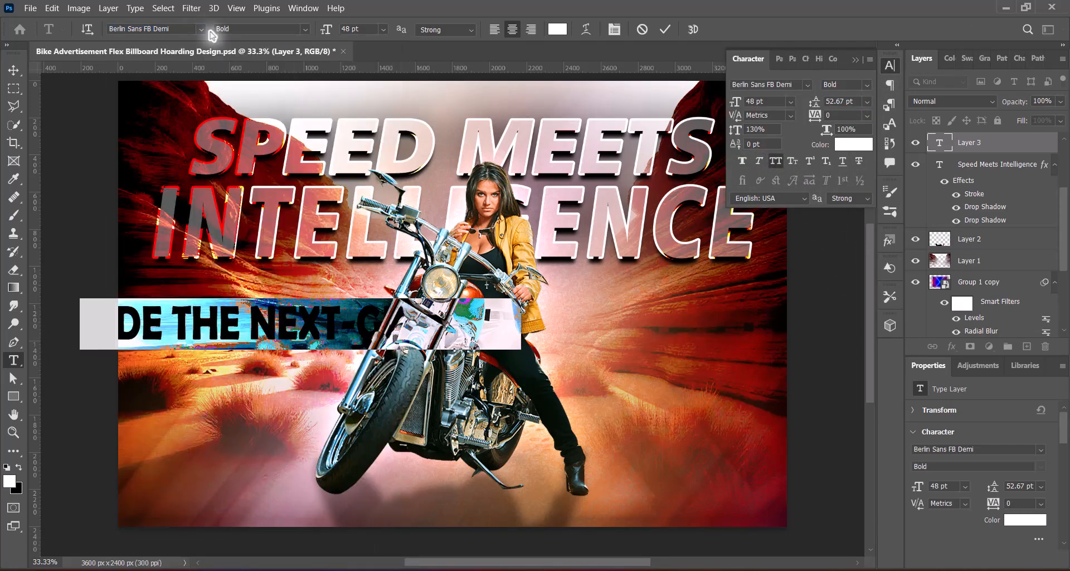
pyautogui.click(201, 29)
pyautogui.moveTo(401, 85); pyautogui.dragTo(401, 206)
pyautogui.click(167, 209)
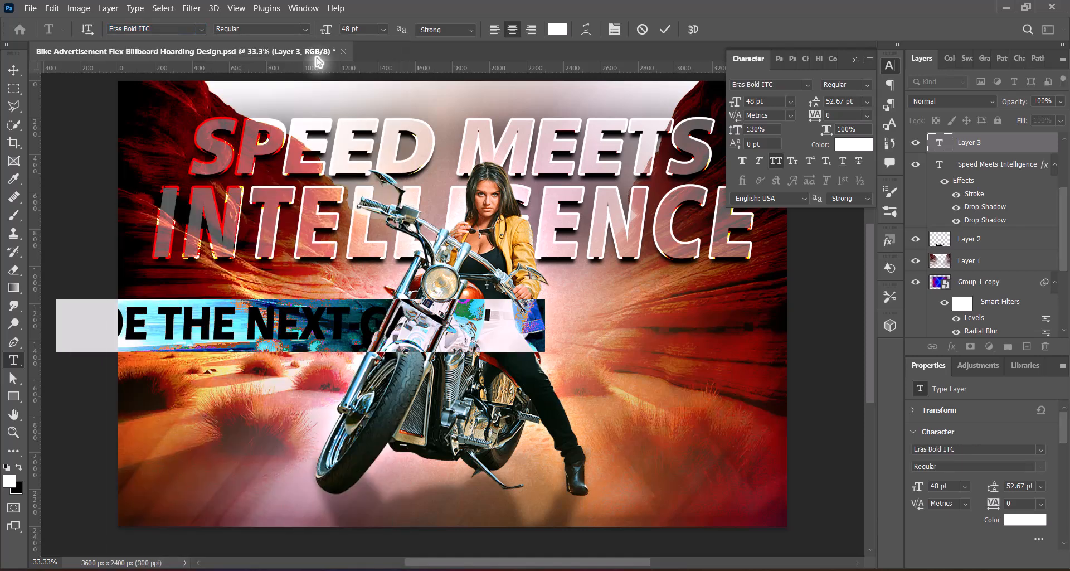
pyautogui.click(445, 30)
pyautogui.click(440, 53)
pyautogui.click(665, 29)
# - Move the tagline fully onto the canvas and raise its layer above the rider layer
pyautogui.press('v')
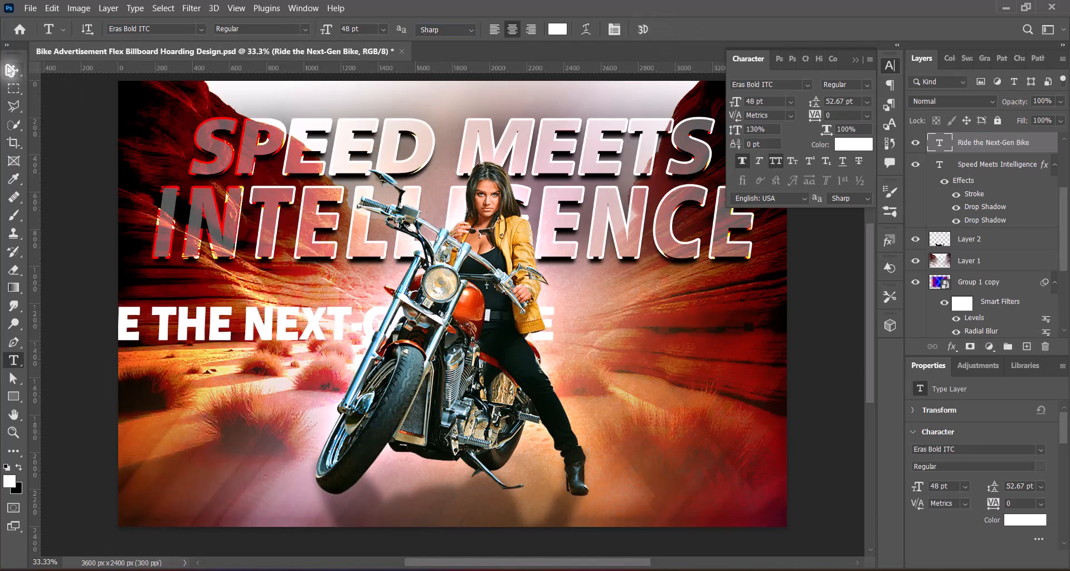
pyautogui.moveTo(215, 326); pyautogui.dragTo(326, 327)
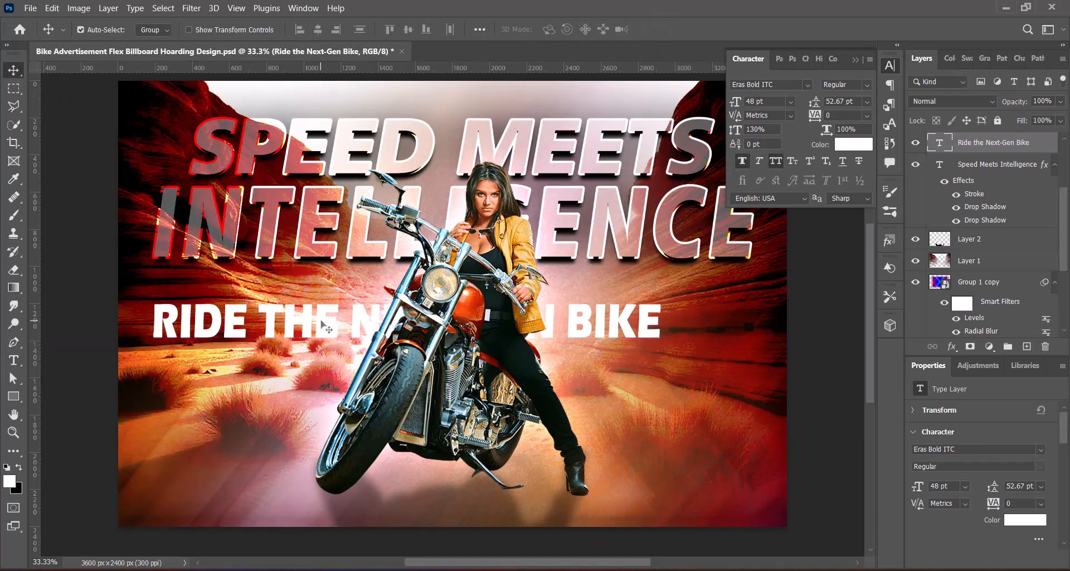
pyautogui.doubleClick(357, 320)
pyautogui.click(665, 29)
pyautogui.moveTo(987, 143); pyautogui.dragTo(985, 134)
# - Insert spaces between "THE" and "NEXT-GEN" to open a gap for the rider, and reposition the tagline
pyautogui.doubleClick(393, 320)
pyautogui.click(355, 319)
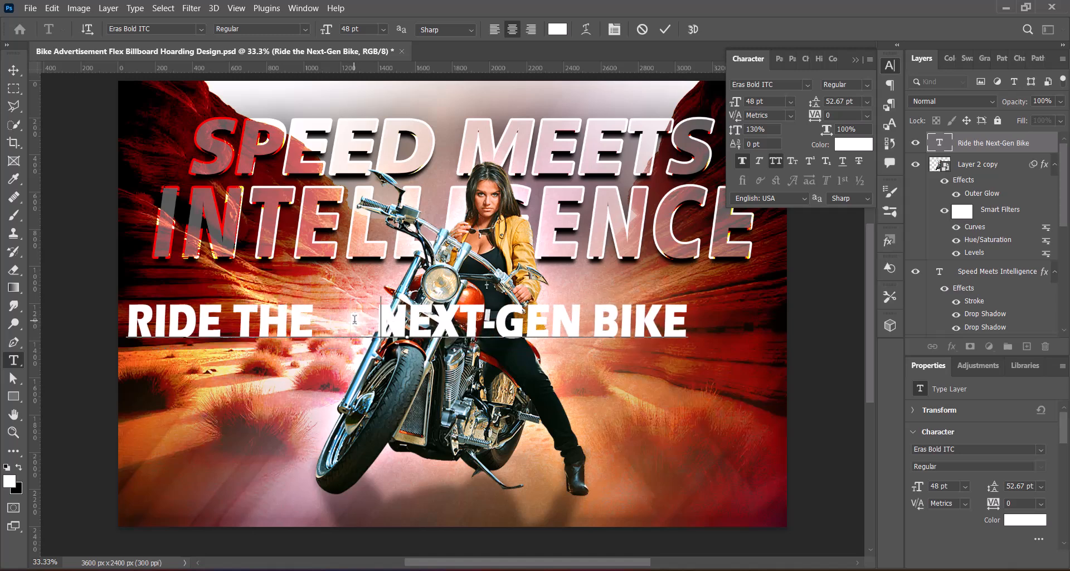
pyautogui.click(665, 29)
pyautogui.press('v')
pyautogui.moveTo(242, 319); pyautogui.dragTo(292, 311)
# - Reduce the words "RIDE THE" in the tagline to 36 pt
pyautogui.doubleClick(300, 323)
pyautogui.moveTo(124, 313); pyautogui.dragTo(307, 304)
pyautogui.click(383, 29)
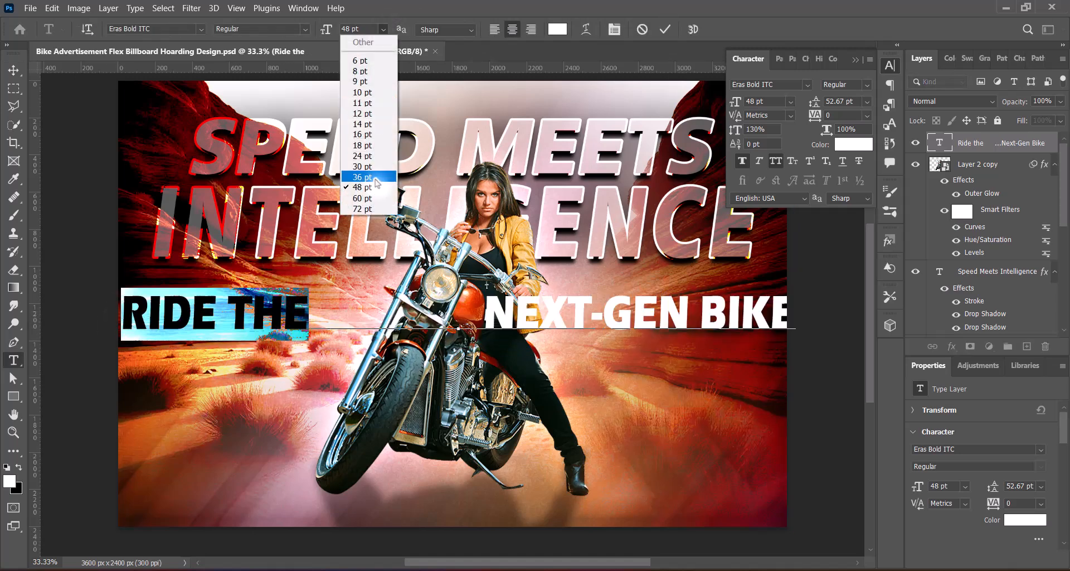
pyautogui.click(375, 179)
# - Break the tagline so "BIKE" sits below "NEXT-GEN" and "THE" sits below "RIDE"
pyautogui.doubleClick(678, 313)
pyautogui.click(675, 313)
pyautogui.press('BackSpace')
pyautogui.press('Return')
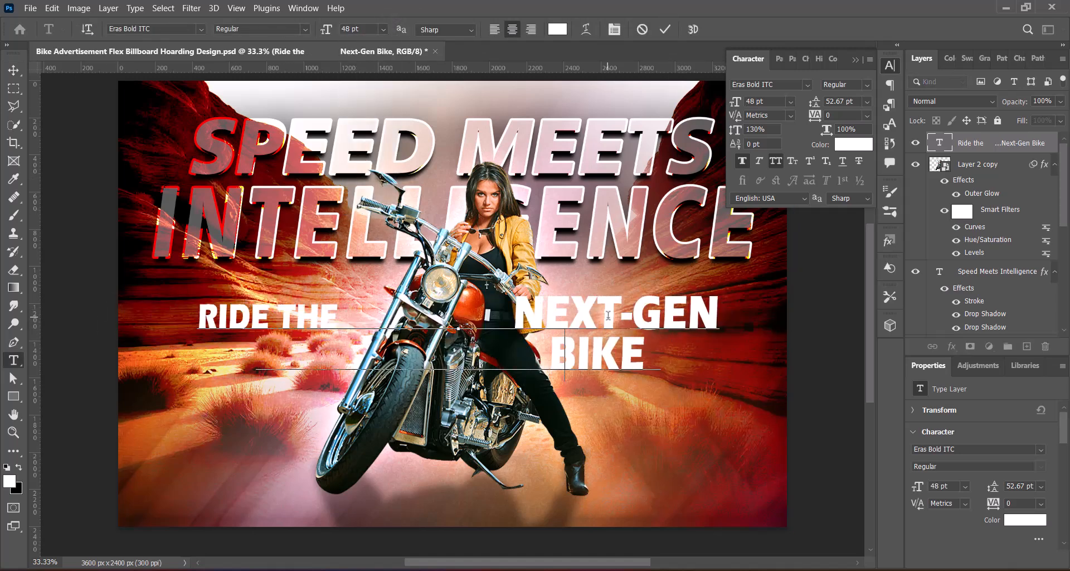
pyautogui.click(276, 315)
pyautogui.press('Return')
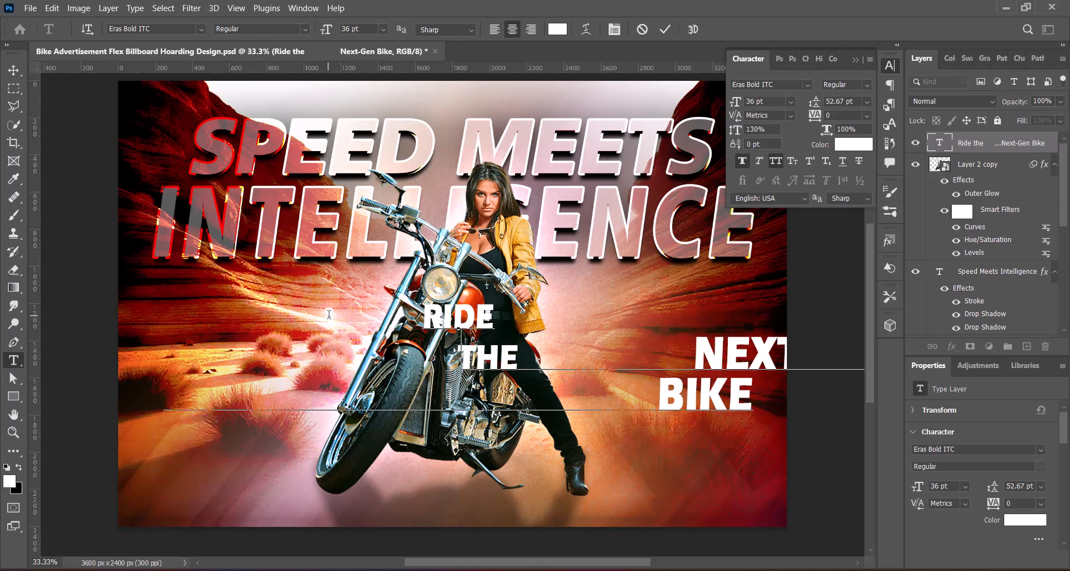
# - Indent "BIKE" with spaces and move the tagline so its words flank the motorcycle
pyautogui.click(665, 29)
pyautogui.press('v')
pyautogui.moveTo(737, 351); pyautogui.dragTo(591, 339)
pyautogui.doubleClick(515, 381)
pyautogui.click(665, 29)
pyautogui.press('v')
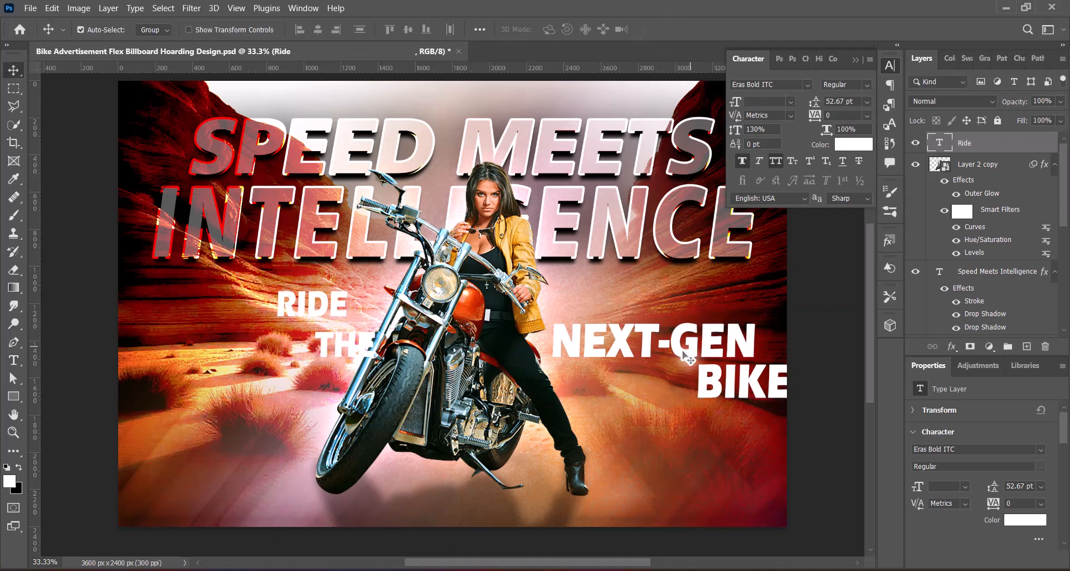
pyautogui.moveTo(685, 354); pyautogui.dragTo(637, 354)
# - Set the words "RIDE THE" to 48 pt and reposition the tagline across the motorcycle
pyautogui.doubleClick(313, 346)
pyautogui.moveTo(327, 346); pyautogui.dragTo(228, 304)
pyautogui.click(392, 29)
pyautogui.click(375, 191)
pyautogui.click(665, 28)
pyautogui.press('v')
pyautogui.moveTo(630, 351); pyautogui.dragTo(562, 349)
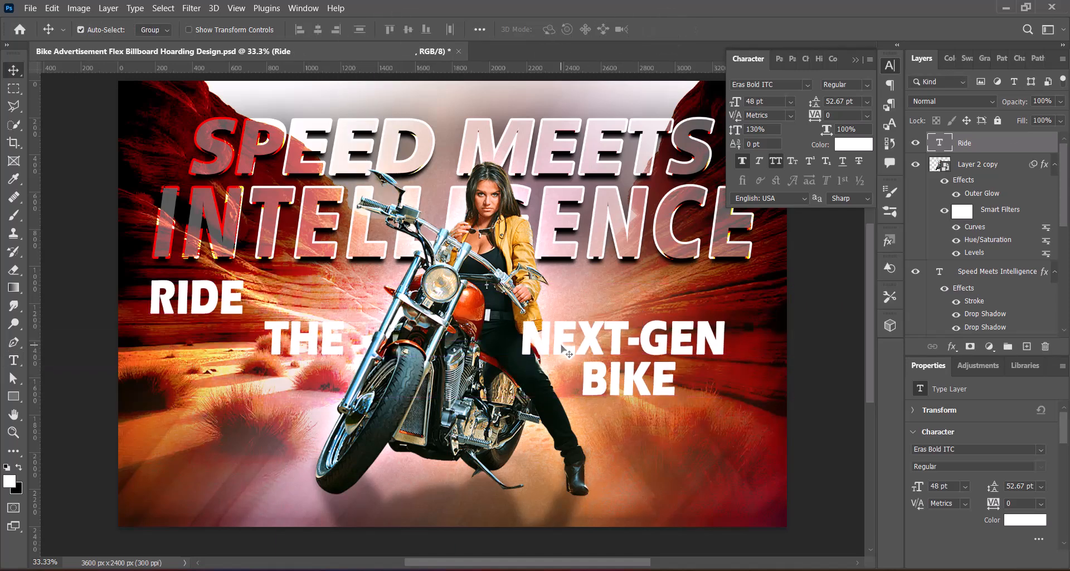
# - Widen the gap before "NEXT-GEN", indent "BIKE" further with spaces, and shift the tagline into place around the rider
pyautogui.doubleClick(522, 337)
pyautogui.click(583, 378)
pyautogui.click(665, 29)
pyautogui.press('v')
pyautogui.moveTo(762, 351); pyautogui.dragTo(744, 344)
pyautogui.moveTo(693, 368)
pyautogui.mouseDown()
pyautogui.moveTo(696, 343)
pyautogui.moveTo(692, 360)
pyautogui.mouseUp()
# - Remove a few spaces before "BIKE", indent "RIDE" closer to "THE", and reposition the tagline around the rider
pyautogui.doubleClick(691, 363)
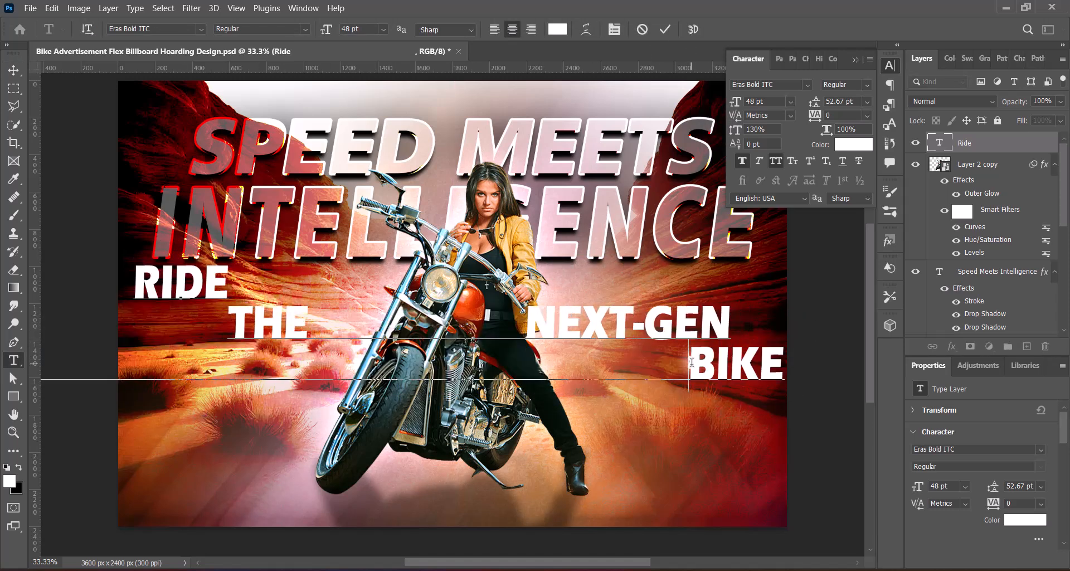
pyautogui.press('BackSpace')
pyautogui.press('BackSpace')
pyautogui.press('BackSpace')
pyautogui.click(140, 289)
pyautogui.click(664, 28)
pyautogui.press('v')
pyautogui.moveTo(545, 331)
pyautogui.mouseDown()
pyautogui.moveTo(562, 348)
pyautogui.moveTo(541, 337)
pyautogui.mouseUp()
pyautogui.hotkey('ctrl', 't')
pyautogui.press('Return')
# - Widen the gap between "THE" and "NEXT-GEN" and nudge the tagline slightly up and sideways around the rider
pyautogui.doubleClick(517, 322)
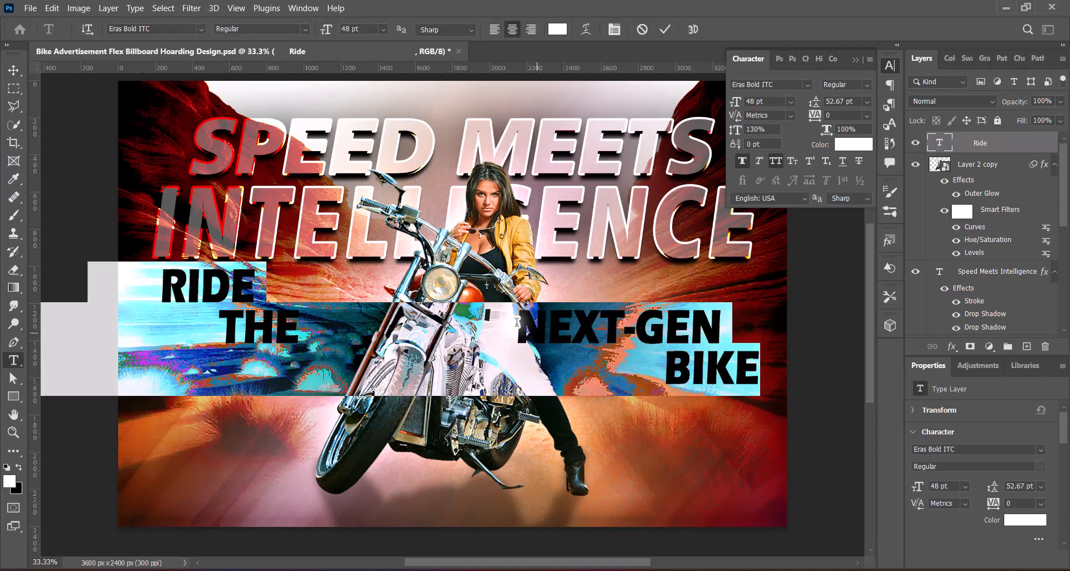
pyautogui.click(517, 322)
pyautogui.click(643, 365)
pyautogui.click(665, 29)
pyautogui.press('v')
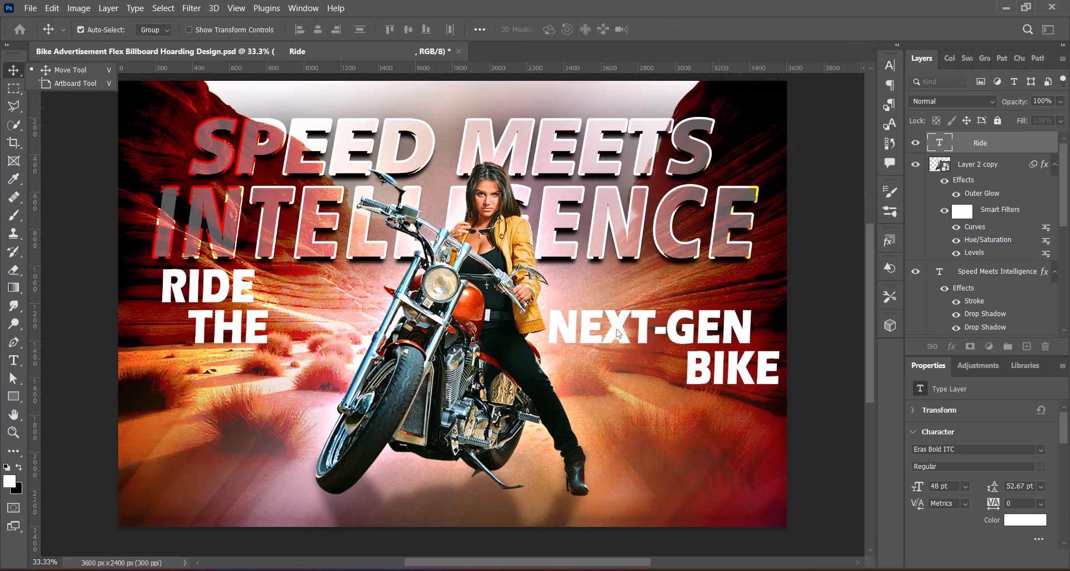
pyautogui.click(642, 325)
pyautogui.hotkey('shift', 'Up')
pyautogui.press('Left')
pyautogui.press('Left')
pyautogui.press('Left')
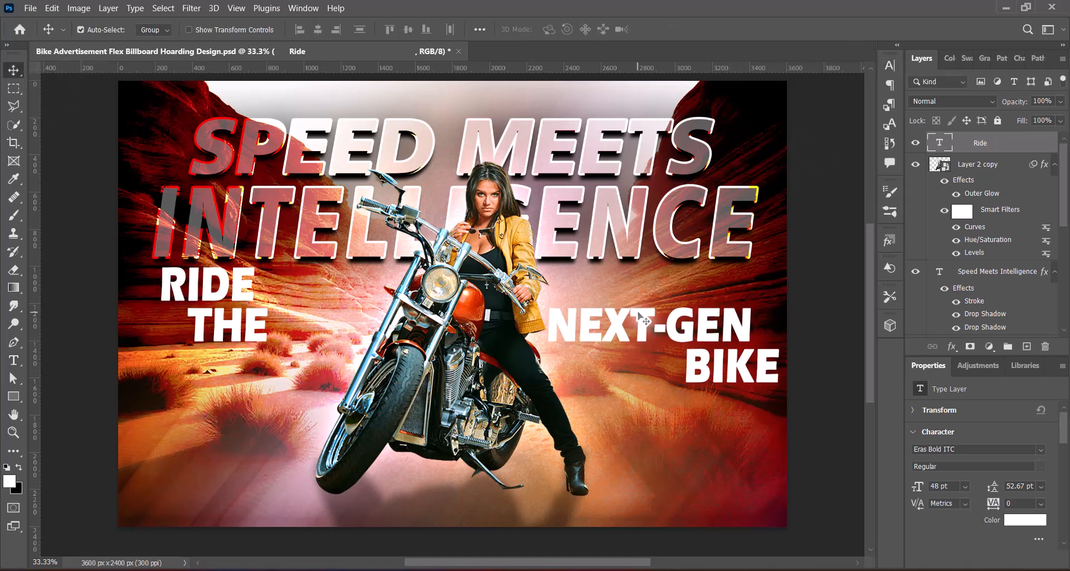
# - Add two drop shadows to the tagline, one at 75% opacity, 12 px distance and 12 px size, the other with a larger size
pyautogui.doubleClick(941, 149)
pyautogui.click(538, 359)
pyautogui.click(566, 341)
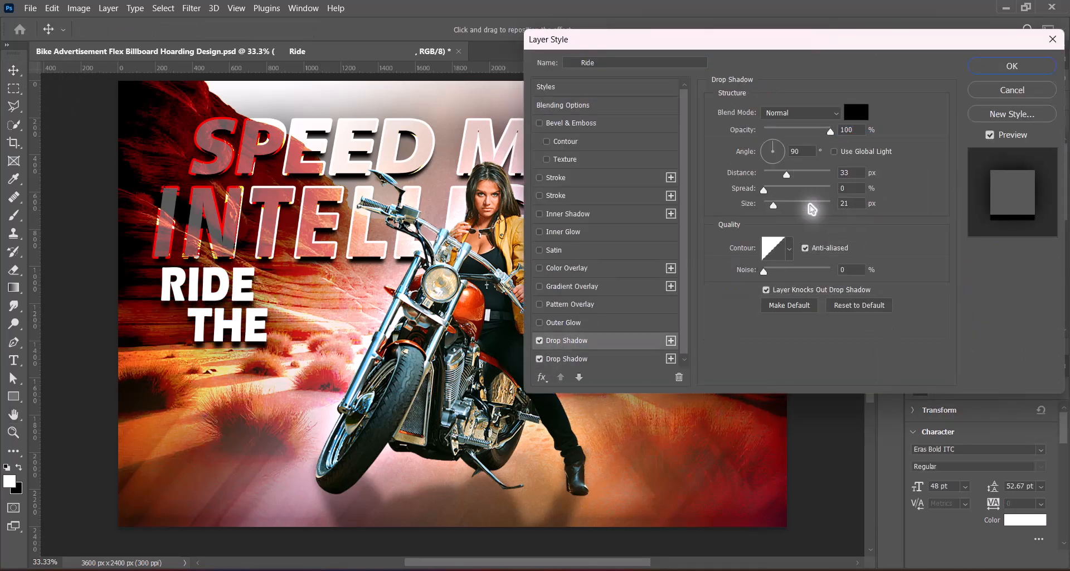
pyautogui.moveTo(785, 176); pyautogui.dragTo(770, 176)
pyautogui.moveTo(848, 203); pyautogui.dragTo(839, 204)
pyautogui.write('12')
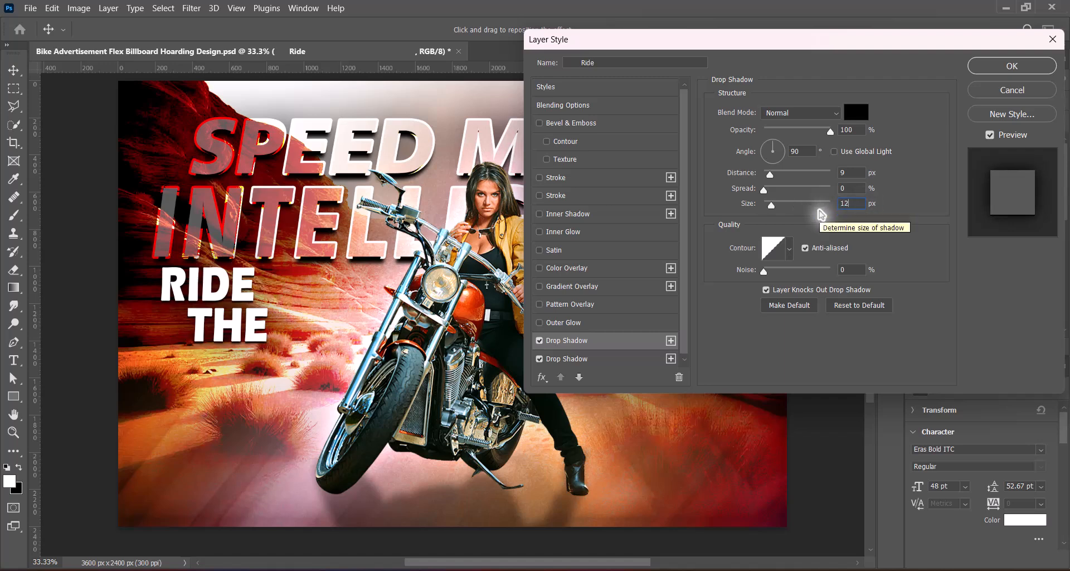
pyautogui.moveTo(830, 132); pyautogui.dragTo(812, 133)
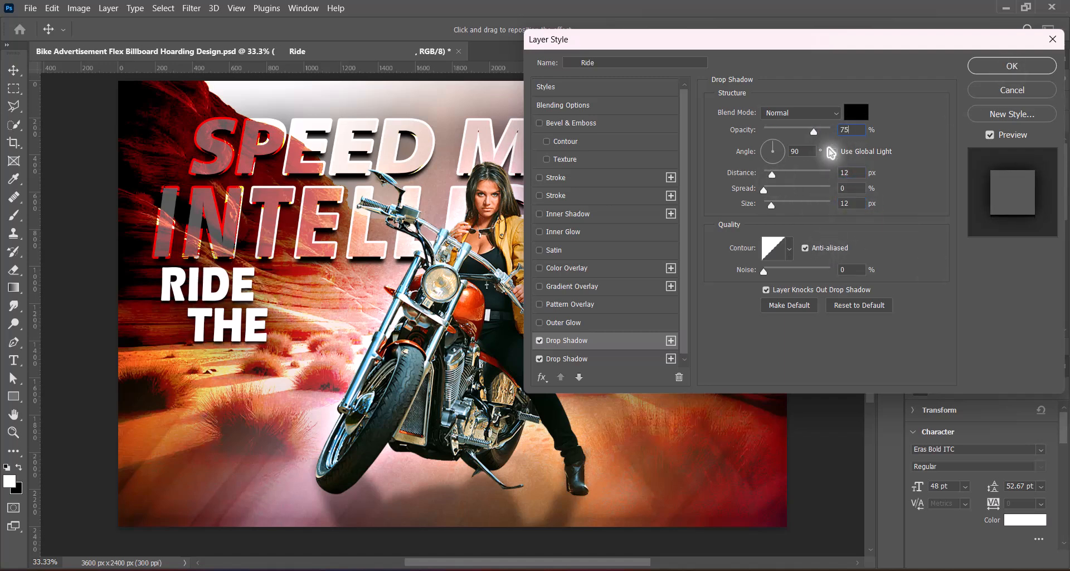
pyautogui.click(566, 359)
pyautogui.moveTo(772, 207); pyautogui.dragTo(829, 208)
pyautogui.click(1014, 69)
# - Move the tagline layer beneath the rider and the "Speed Meets Intelligence" headline in the layer order
pyautogui.click(965, 308)
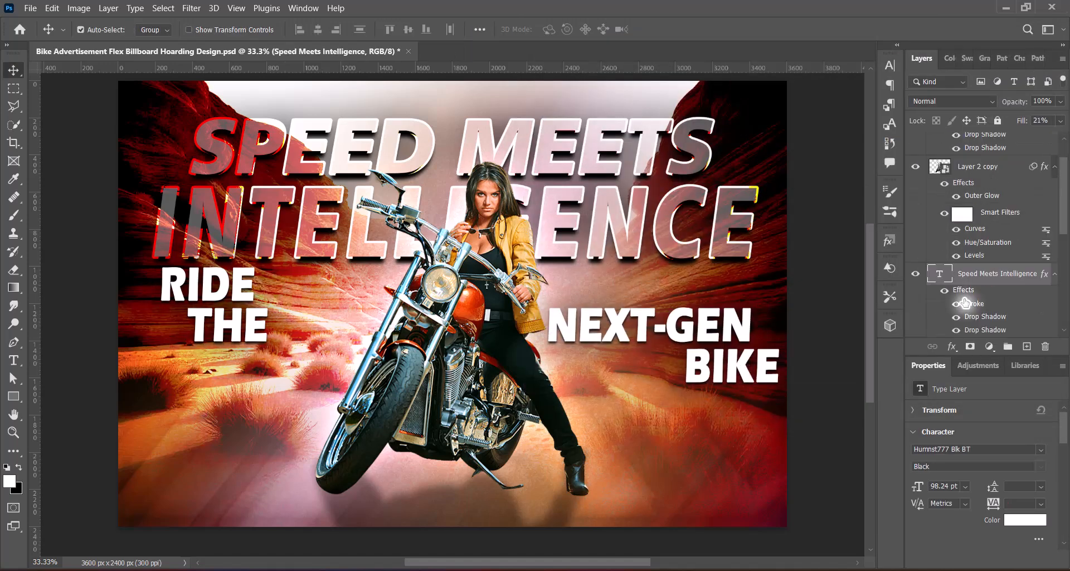
pyautogui.moveTo(1065, 216); pyautogui.dragTo(1065, 198)
pyautogui.moveTo(979, 143); pyautogui.dragTo(972, 296)
pyautogui.moveTo(1063, 195); pyautogui.dragTo(1064, 223)
pyautogui.moveTo(979, 181); pyautogui.dragTo(965, 288)
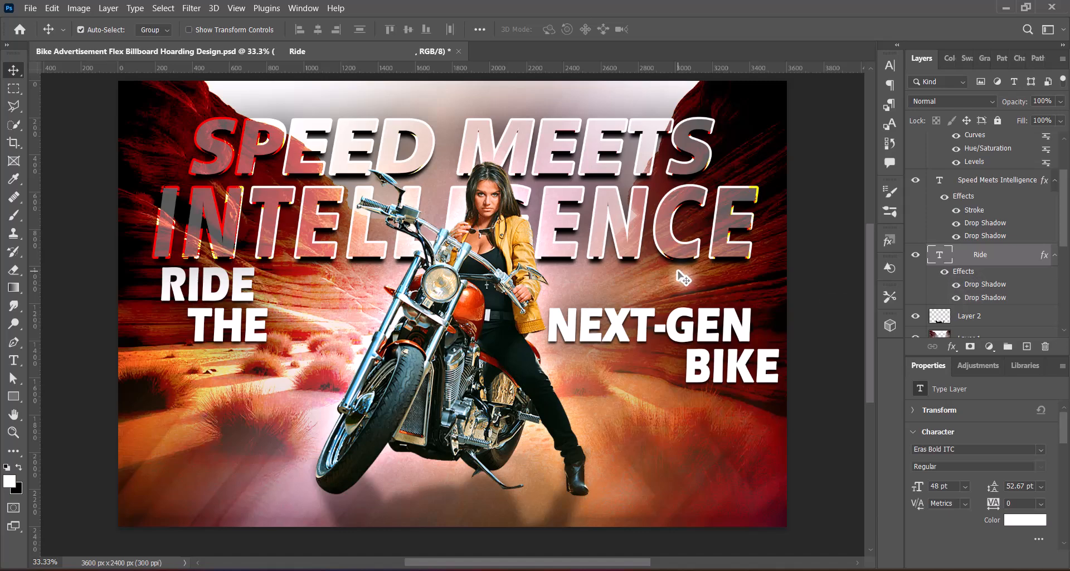
# - Shift the tagline down below the headline and adjust the spaces so "THE" sits further right under "RIDE"
pyautogui.hotkey('shift', 'Down')
pyautogui.hotkey('shift', 'Down')
pyautogui.hotkey('shift', 'Down')
pyautogui.hotkey('shift', 'Down')
pyautogui.hotkey('shift', 'Down')
pyautogui.hotkey('shift', 'Down')
pyautogui.press('t')
pyautogui.click(189, 330)
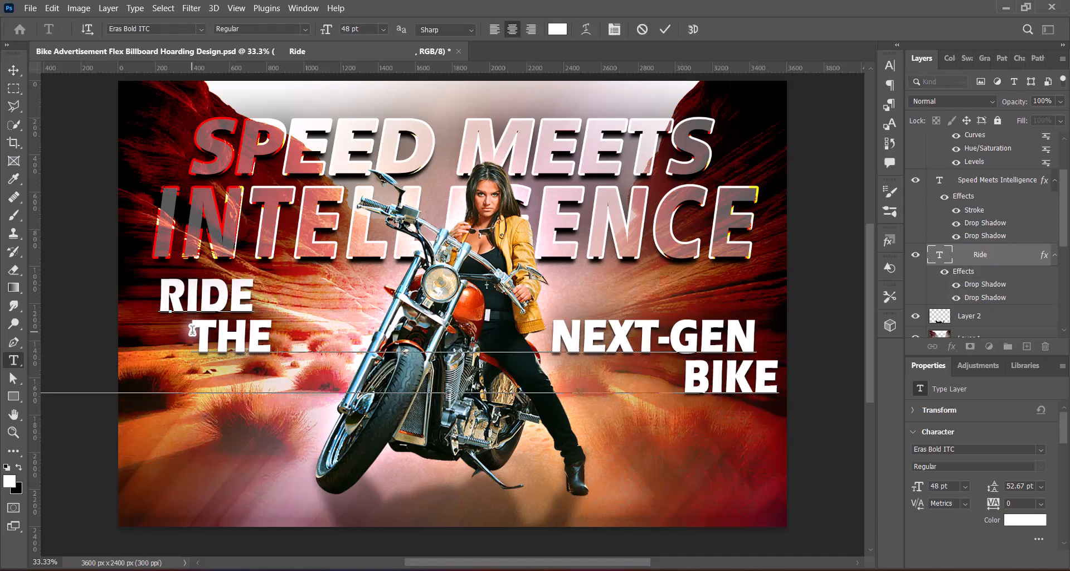
pyautogui.press('BackSpace')
pyautogui.moveTo(559, 562); pyautogui.dragTo(399, 561)
pyautogui.moveTo(96, 337); pyautogui.dragTo(43, 337)
pyautogui.press('Return')
pyautogui.moveTo(655, 346); pyautogui.dragTo(579, 387)
pyautogui.hotkey('ctrl', 'z')
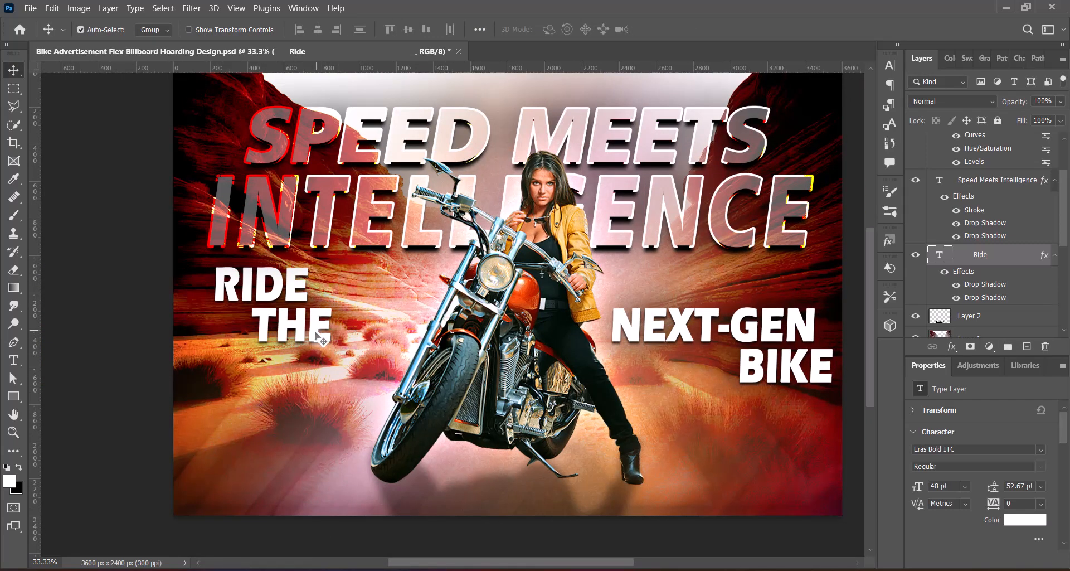
# - Scale the tagline up to about 104.53% and reposition it so its words flank the motorcycle
pyautogui.moveTo(661, 391); pyautogui.dragTo(622, 407)
pyautogui.hotkey('ctrl', 't')
pyautogui.moveTo(792, 276); pyautogui.dragTo(845, 246)
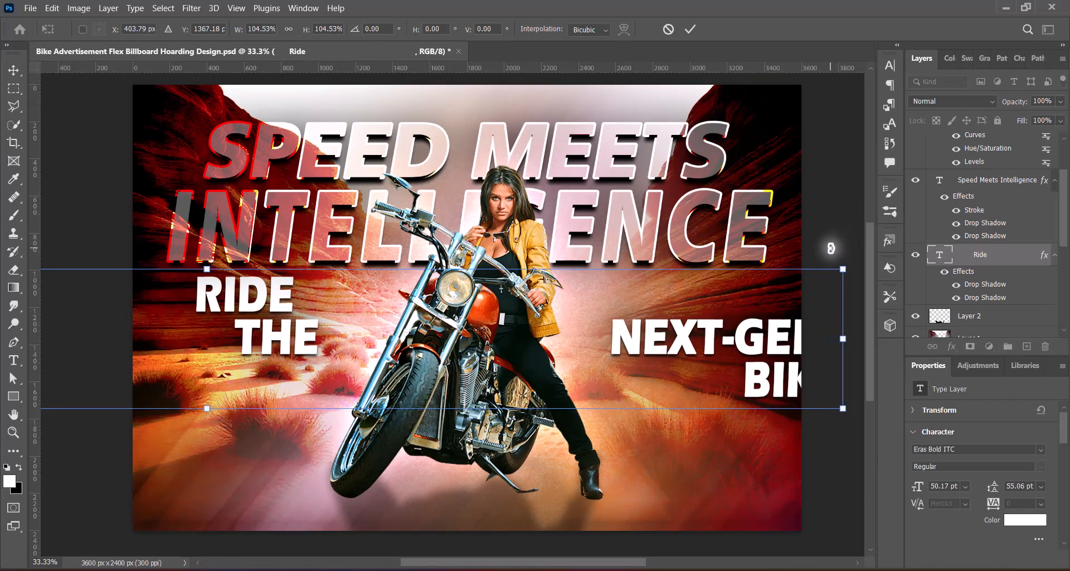
pyautogui.moveTo(755, 357); pyautogui.dragTo(705, 348)
pyautogui.press('Return')
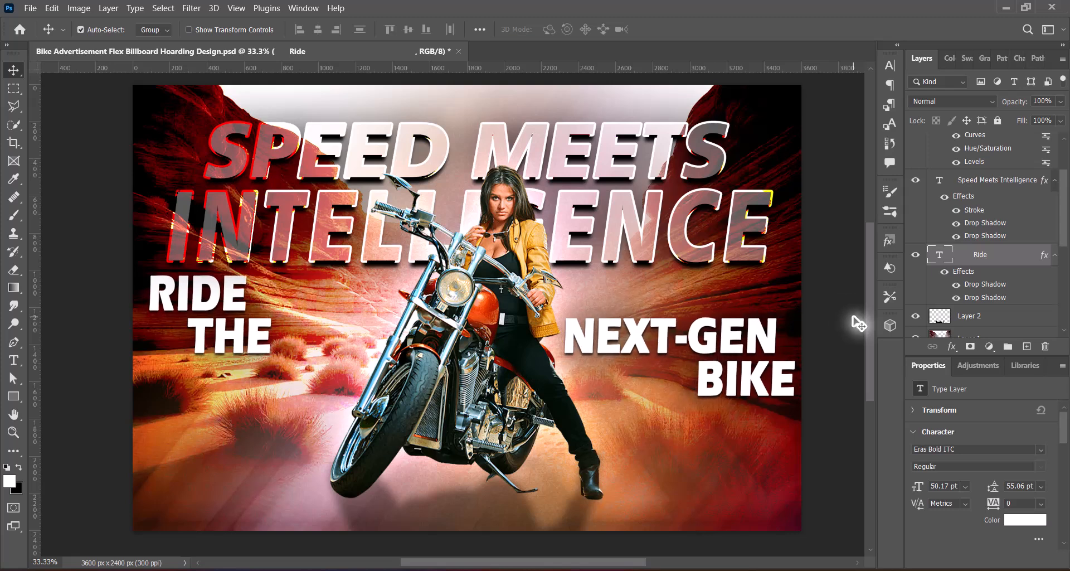
# - Create a new layer and add the text "RIDE SMARTER, RIDE FASTER" across the lower part of the billboard
pyautogui.click(1026, 346)
pyautogui.rightClick(13, 360)
pyautogui.click(62, 362)
pyautogui.click(455, 489)
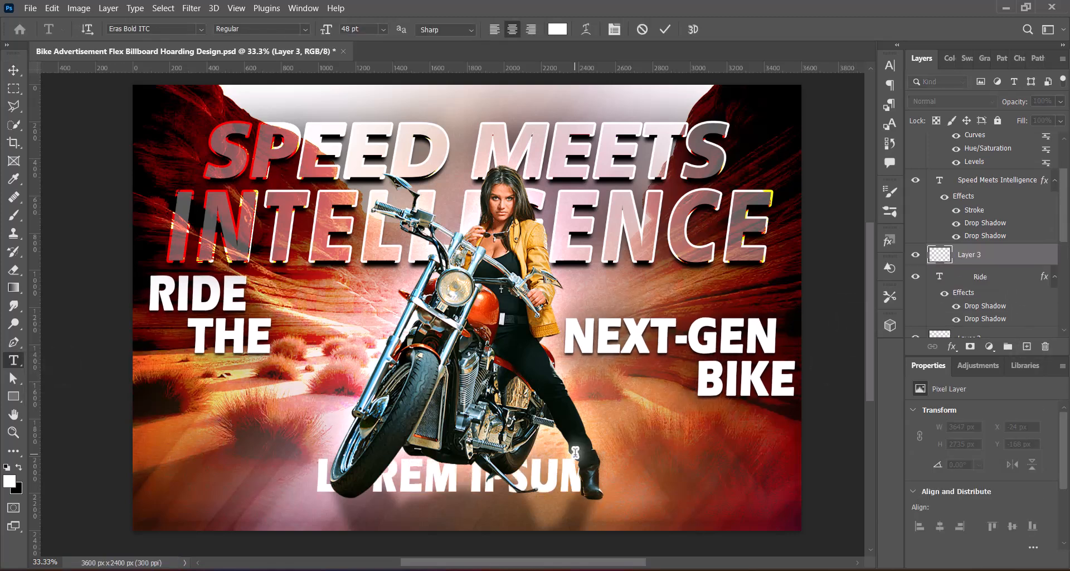
pyautogui.write('RIDE SMARTER, RIDE FASTER')
# - Set the slogan's font to Humnst777 Blk BT Black and its vertical scale to 100%
pyautogui.moveTo(167, 478); pyautogui.dragTo(761, 458)
pyautogui.click(201, 29)
pyautogui.click(161, 99)
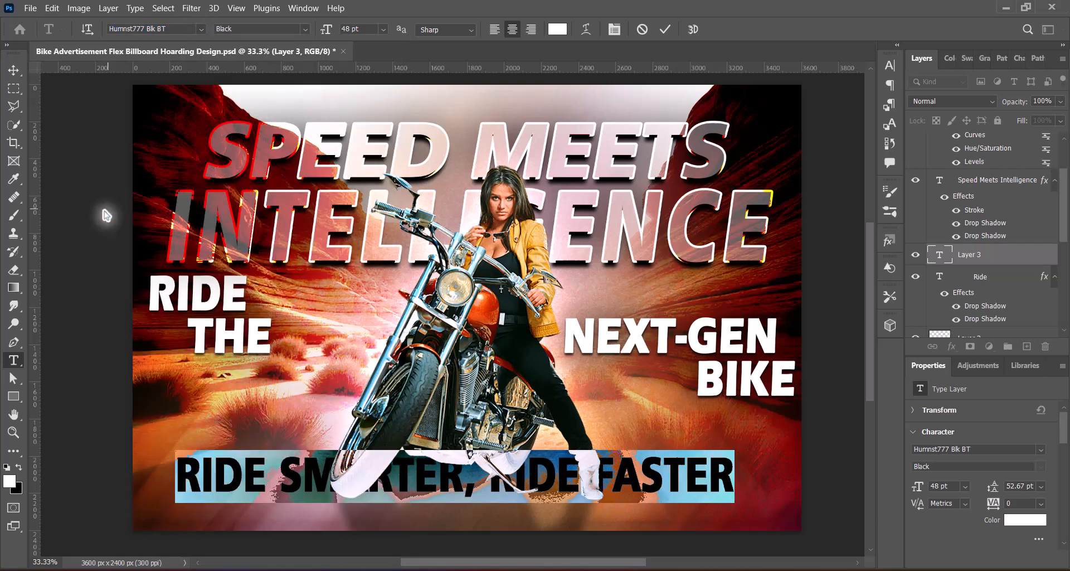
pyautogui.click(893, 67)
pyautogui.moveTo(749, 131); pyautogui.dragTo(744, 135)
pyautogui.write('100')
pyautogui.press('Return')
pyautogui.click(890, 65)
pyautogui.click(665, 30)
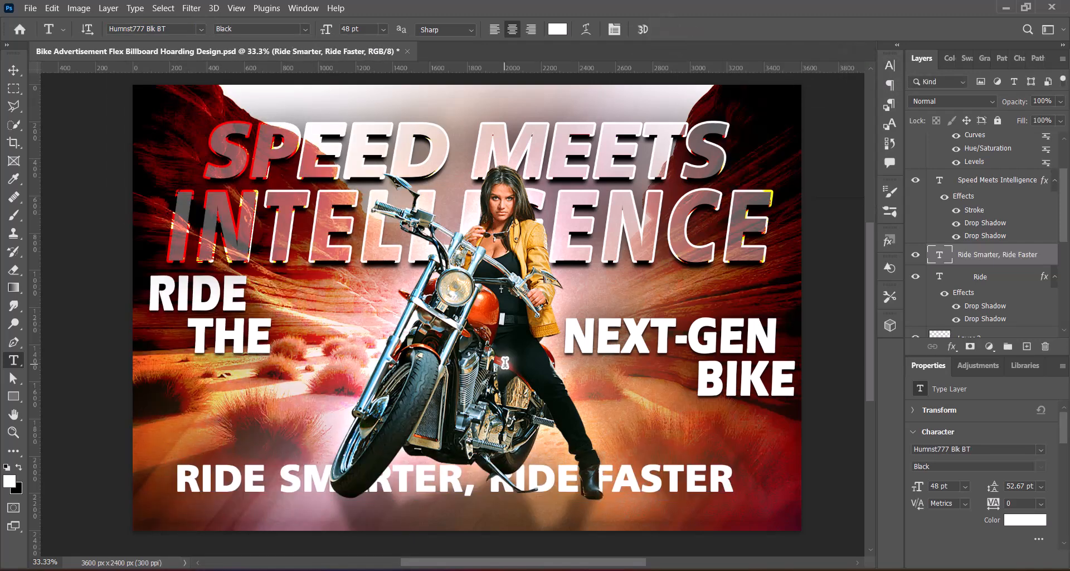
# - Shift the slogan slightly toward the canvas centre and replace its comma with a hyphen between the two phrases
pyautogui.press('v')
pyautogui.hotkey('ctrl', 't')
pyautogui.moveTo(500, 480); pyautogui.dragTo(513, 479)
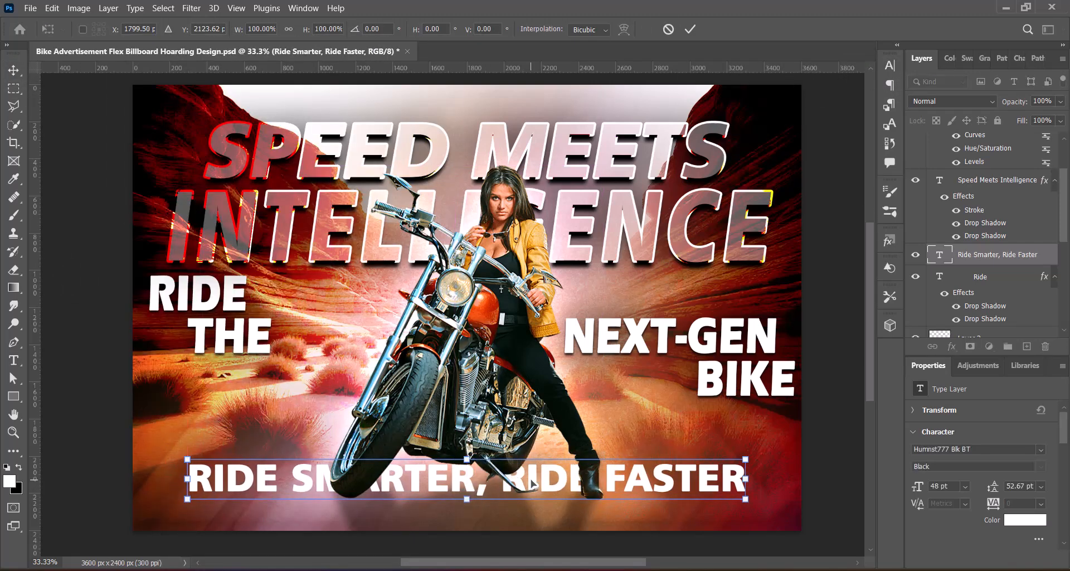
pyautogui.press('Return')
pyautogui.press('t')
pyautogui.click(505, 479)
pyautogui.press('BackSpace')
pyautogui.write('-')
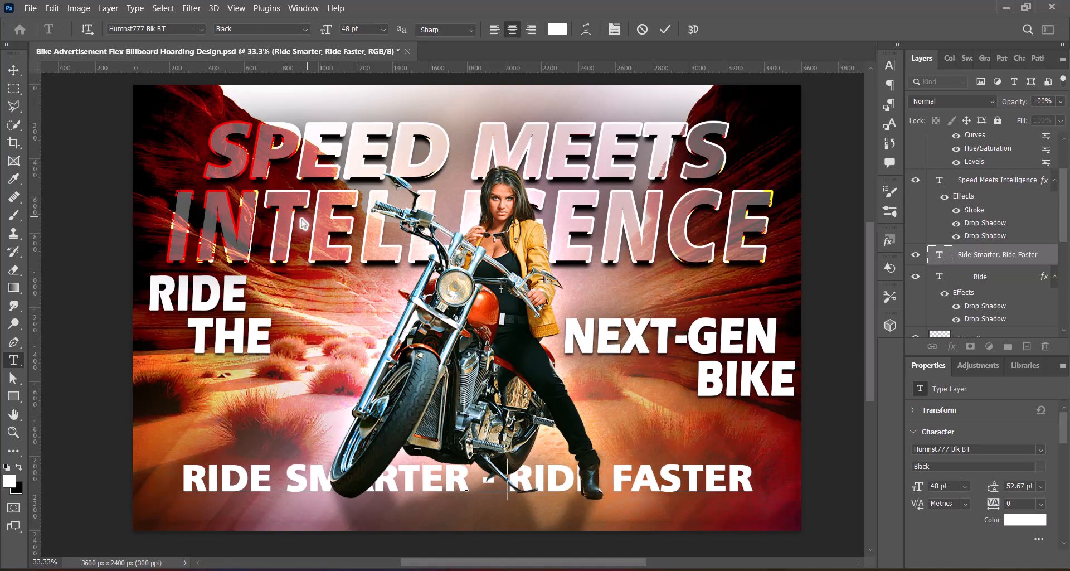
pyautogui.hotkey('ctrl', 'Return')
# - Move the slogan closer to the bottom edge of the billboard and nudge it back up slightly
pyautogui.hotkey('ctrl', 't')
pyautogui.moveTo(546, 478); pyautogui.dragTo(548, 498)
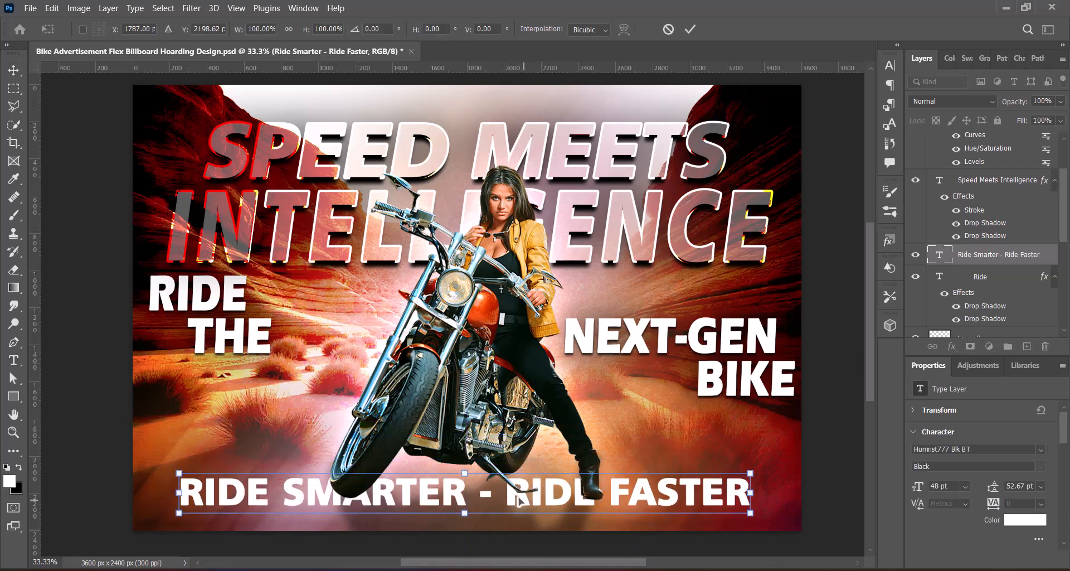
pyautogui.press('Return')
pyautogui.hotkey('shift', 'Up')
pyautogui.hotkey('shift', 'Up')
pyautogui.hotkey('shift', 'Up')
# - Replace the slogan's hyphen with a wide gap of spaces between "RIDE SMARTER" and "RIDE FASTER"
pyautogui.press('t')
pyautogui.click(505, 487)
pyautogui.click(459, 487)
pyautogui.press('BackSpace')
pyautogui.press('BackSpace')
# - Turn off faux bold for the whole slogan and set its text size to 30 pt
pyautogui.moveTo(146, 486); pyautogui.dragTo(786, 486)
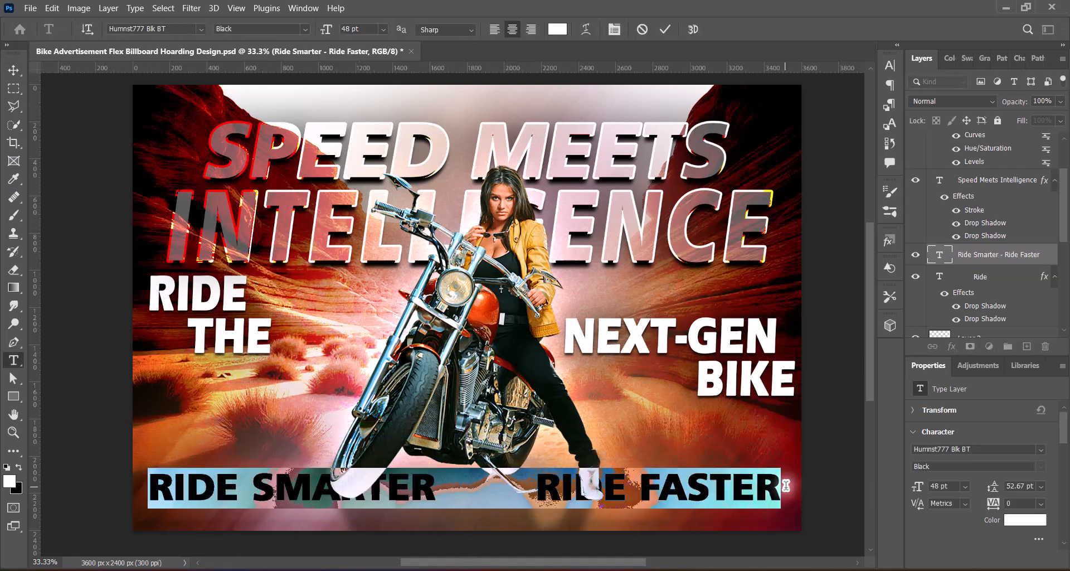
pyautogui.click(890, 65)
pyautogui.click(742, 160)
pyautogui.click(384, 29)
pyautogui.click(378, 166)
# - Widen the gap between the slogan's two phrases and move it up, centred, to flank the motorcycle below the tagline
pyautogui.click(486, 489)
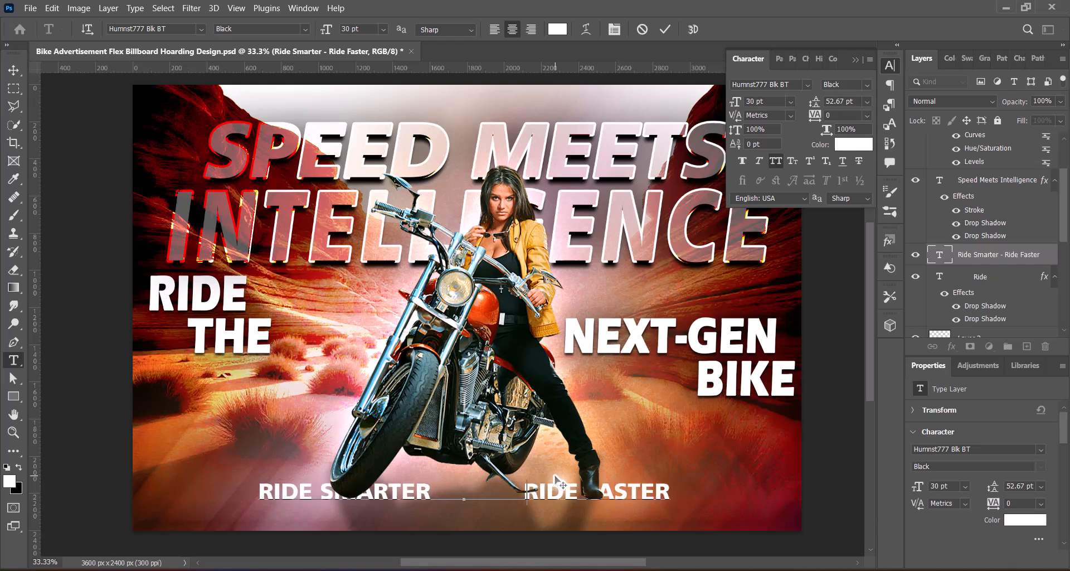
pyautogui.hotkey('ctrl', 't')
pyautogui.moveTo(511, 485); pyautogui.dragTo(514, 421)
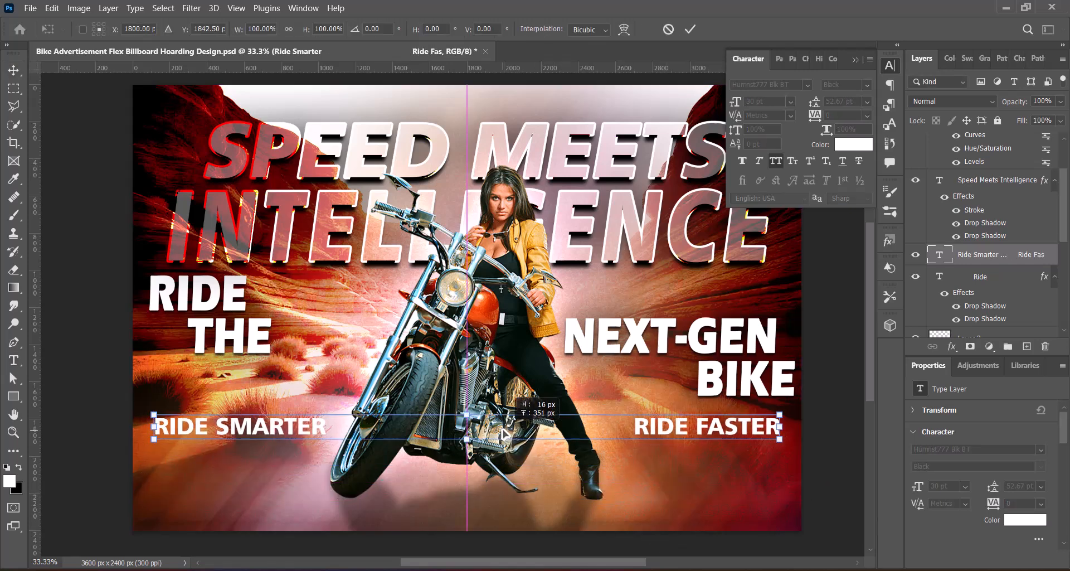
pyautogui.press('Return')
# - Delete spaces before "RIDE FASTER" to narrow the gap between the slogan's two phrases
pyautogui.click(636, 428)
pyautogui.press('BackSpace')
pyautogui.press('BackSpace')
pyautogui.press('BackSpace')
pyautogui.press('BackSpace')
pyautogui.press('BackSpace')
pyautogui.press('BackSpace')
pyautogui.press('BackSpace')
pyautogui.press('BackSpace')
pyautogui.press('BackSpace')
pyautogui.press('BackSpace')
pyautogui.press('BackSpace')
pyautogui.press('BackSpace')
pyautogui.press('BackSpace')
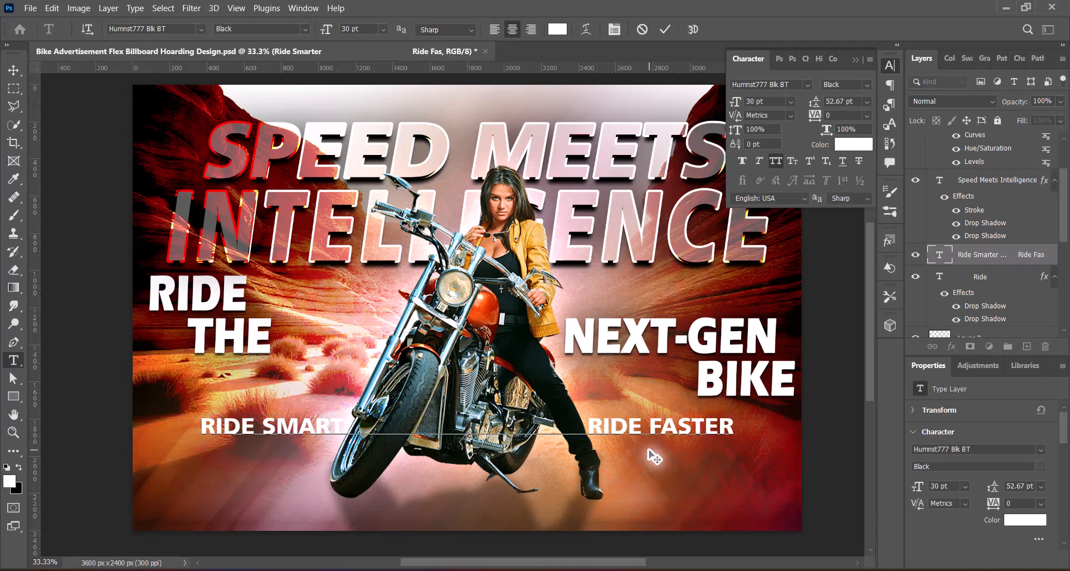
pyautogui.press('BackSpace')
pyautogui.press('BackSpace')
pyautogui.press('BackSpace')
pyautogui.press('BackSpace')
pyautogui.press('BackSpace')
pyautogui.press('BackSpace')
# - Widen the gap before "RIDE FASTER" a little and reposition the slogan on both sides of the motorcycle
pyautogui.click(665, 29)
pyautogui.moveTo(691, 425); pyautogui.dragTo(632, 427)
pyautogui.doubleClick(588, 432)
pyautogui.click(664, 29)
pyautogui.hotkey('ctrl', 't')
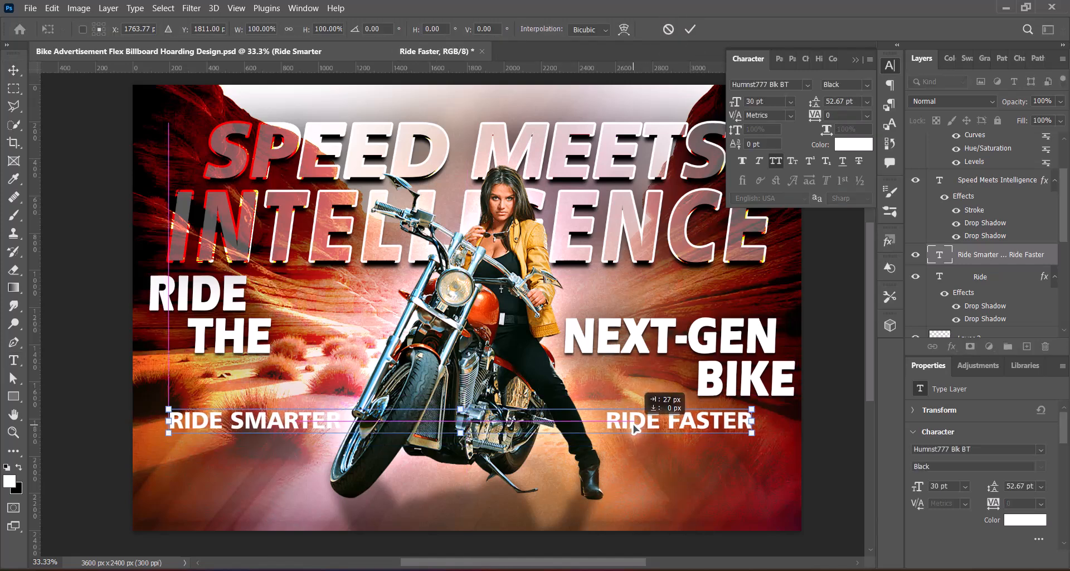
pyautogui.press('Return')
pyautogui.click(855, 59)
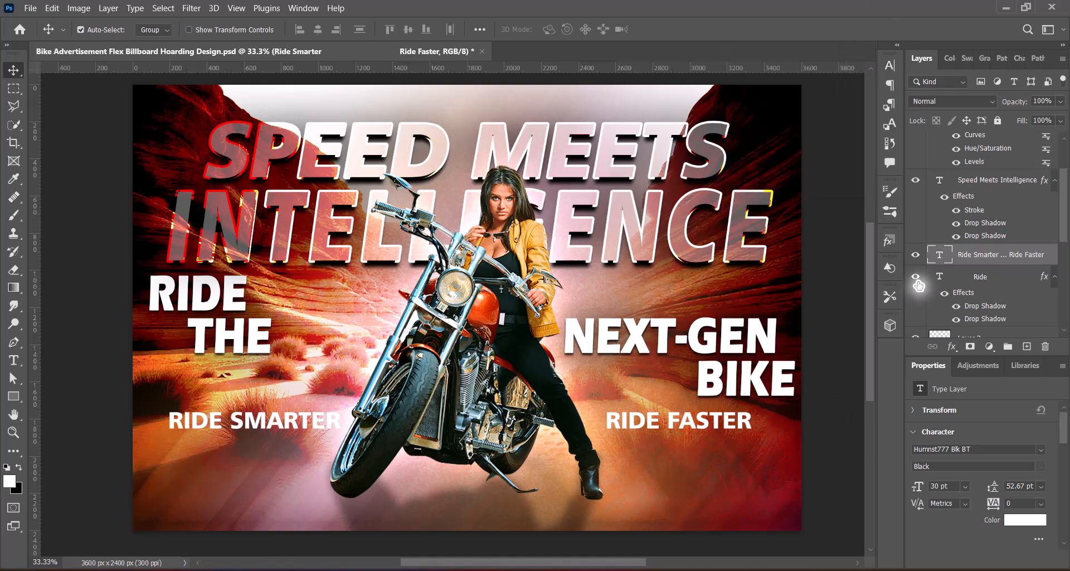
# - Give the slogan a white stroke of size 7 px and reduce its layer fill to 0%
pyautogui.click(941, 260)
pyautogui.click(539, 195)
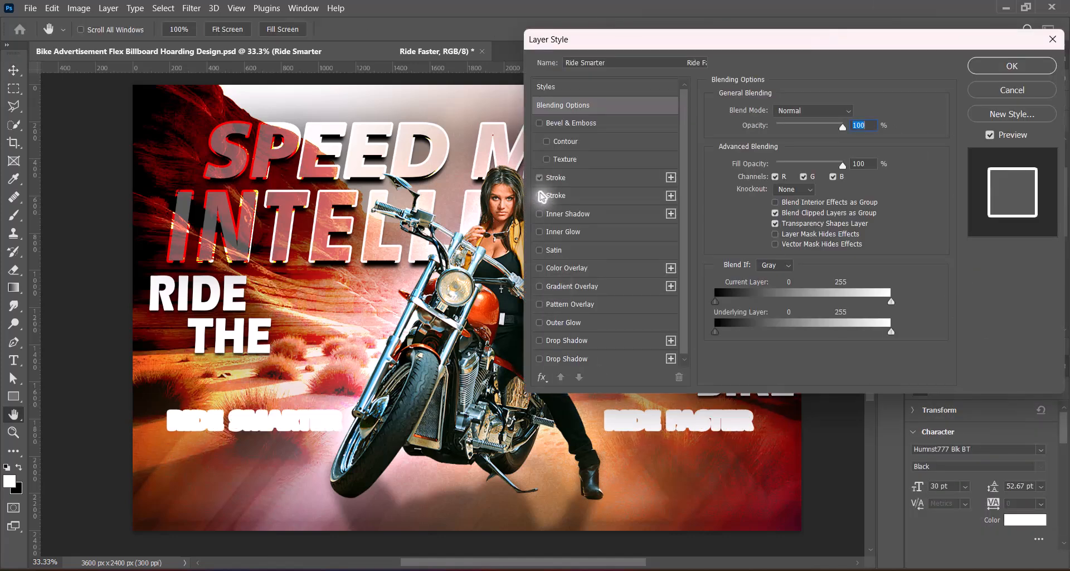
pyautogui.click(555, 195)
pyautogui.write('7')
pyautogui.click(1012, 66)
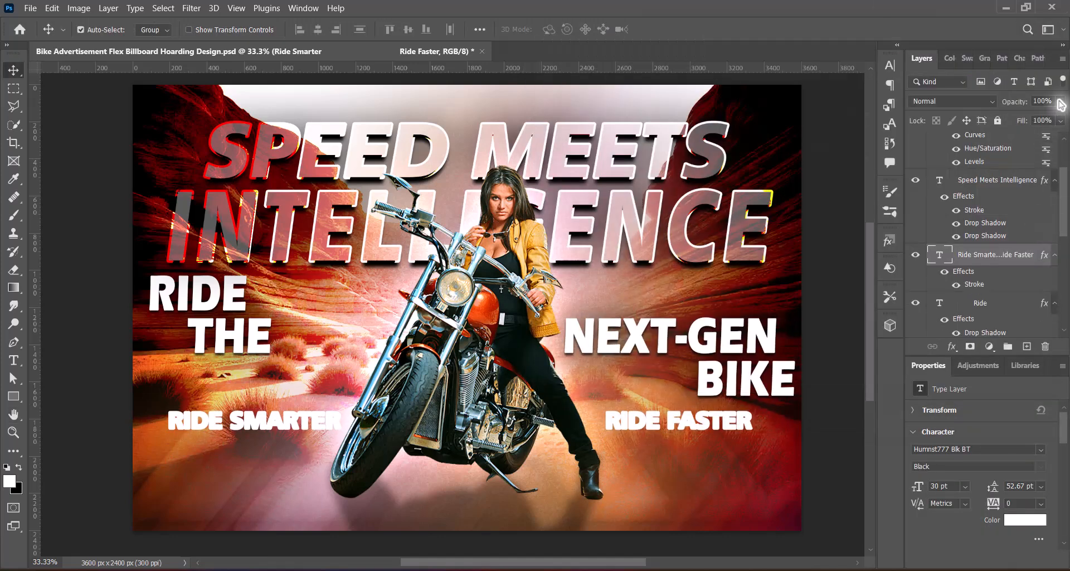
pyautogui.moveTo(1003, 151); pyautogui.dragTo(971, 148)
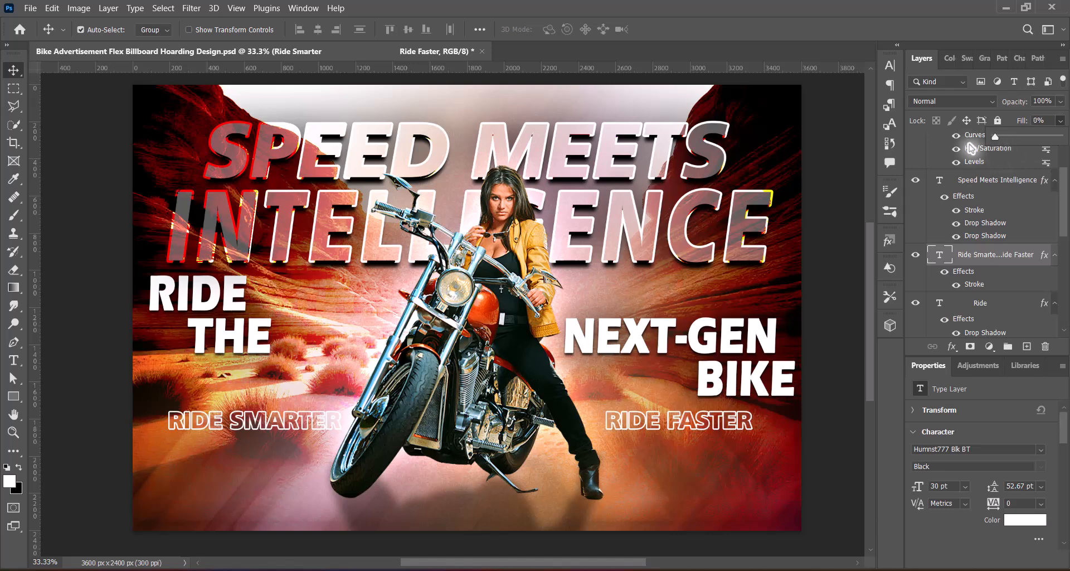
# - Add two drop shadows to the slogan, one at 100% opacity, 15 px distance and 21 px size
pyautogui.rightClick(962, 254)
pyautogui.click(948, 261)
pyautogui.click(566, 359)
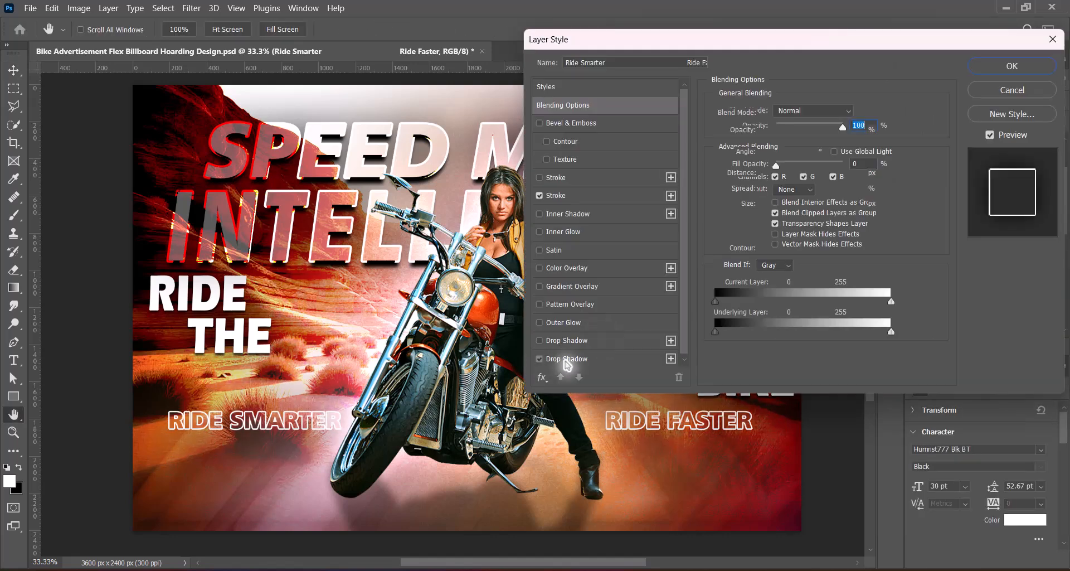
pyautogui.moveTo(829, 207); pyautogui.dragTo(796, 215)
pyautogui.click(566, 340)
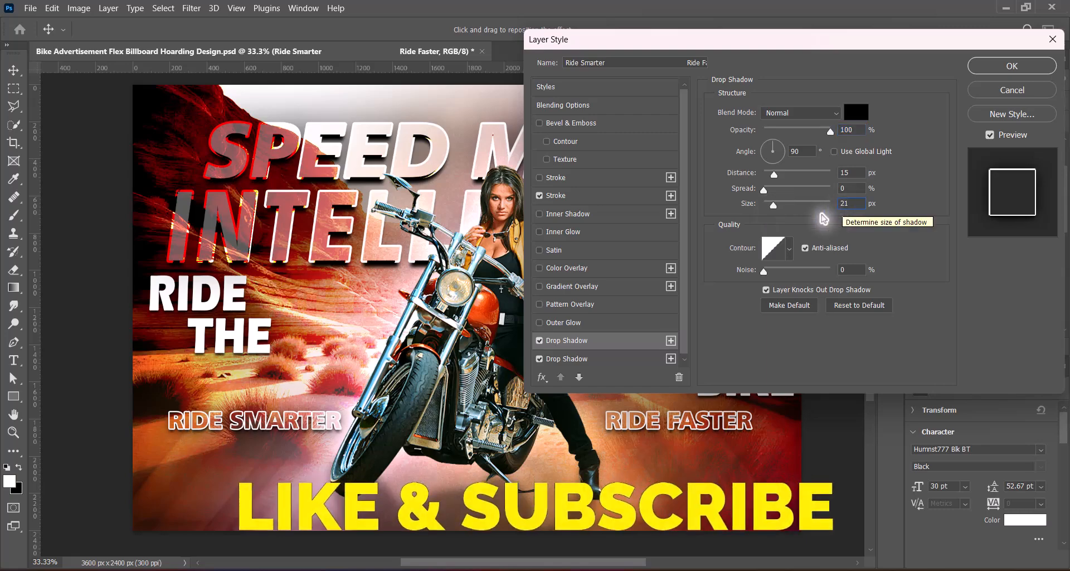
pyautogui.click(1012, 66)
# - Set the slogan's text size to 36 pt and delete several spaces before "RIDE FASTER"
pyautogui.doubleClick(636, 427)
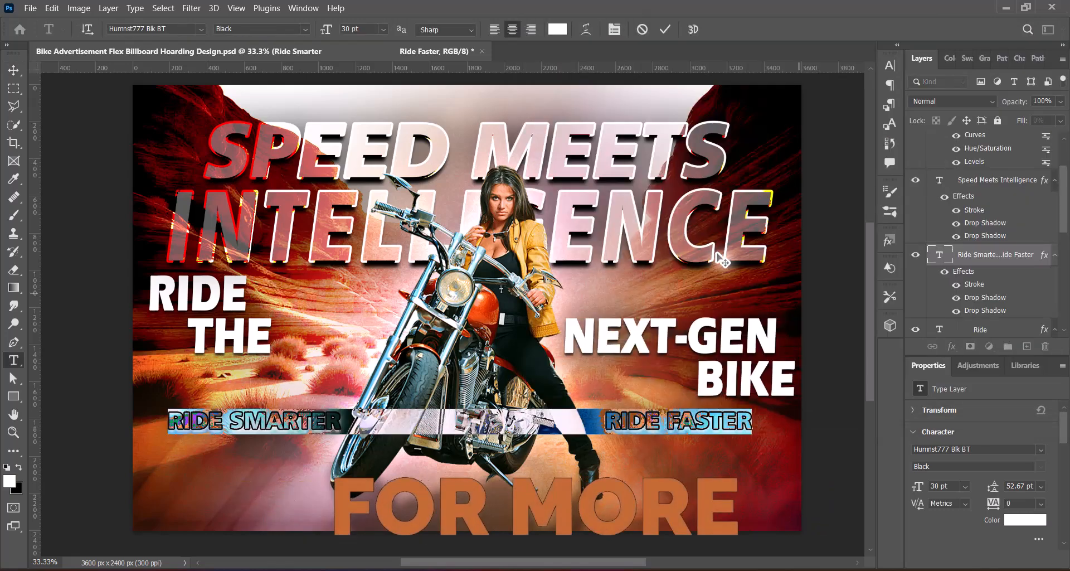
pyautogui.click(382, 29)
pyautogui.click(368, 181)
pyautogui.click(634, 420)
pyautogui.press('BackSpace')
pyautogui.press('BackSpace')
pyautogui.press('BackSpace')
pyautogui.press('BackSpace')
pyautogui.press('BackSpace')
pyautogui.press('BackSpace')
pyautogui.press('BackSpace')
# - Set the whole slogan's text size to 33 pt
pyautogui.hotkey('ctrl', 'a')
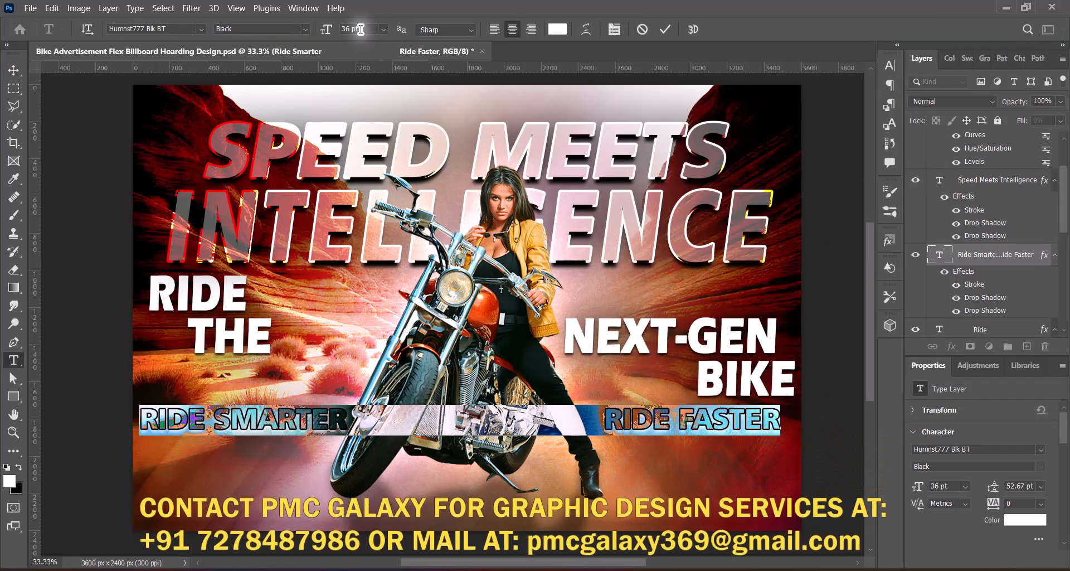
pyautogui.moveTo(361, 30); pyautogui.dragTo(345, 29)
pyautogui.write('33')
pyautogui.press('Return')
pyautogui.click(592, 421)
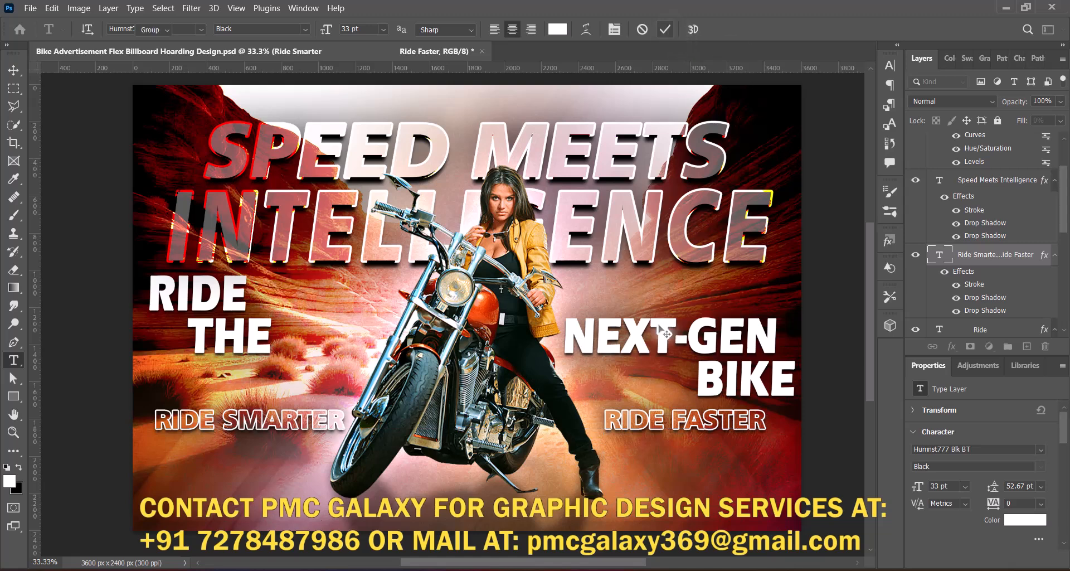
# - Shift the slogan left and down, and nudge it slightly right beneath the tagline
pyautogui.moveTo(651, 423); pyautogui.dragTo(644, 425)
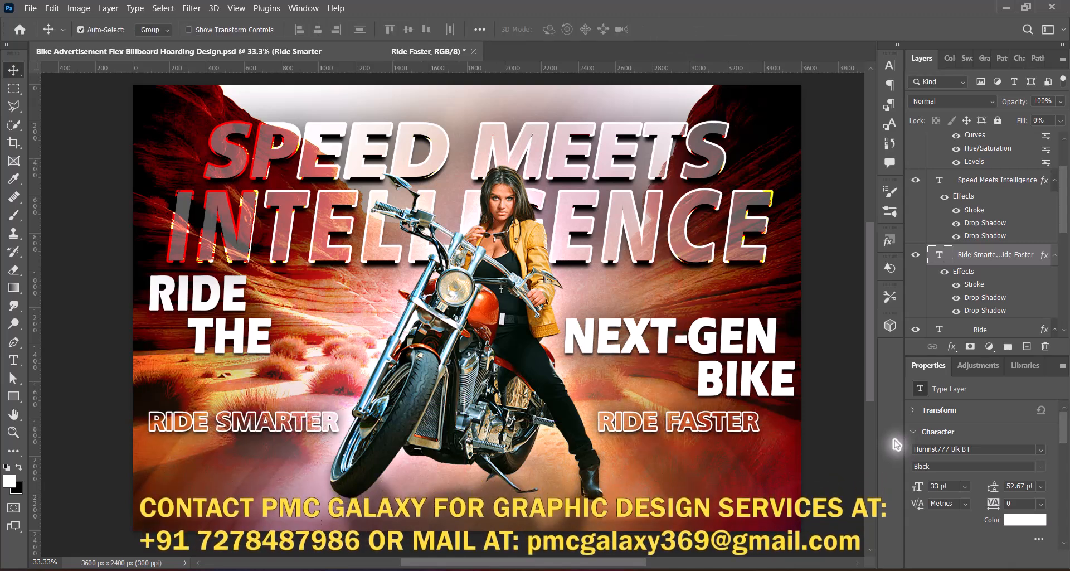
pyautogui.hotkey('shift', 'Down')
pyautogui.hotkey('shift', 'Down')
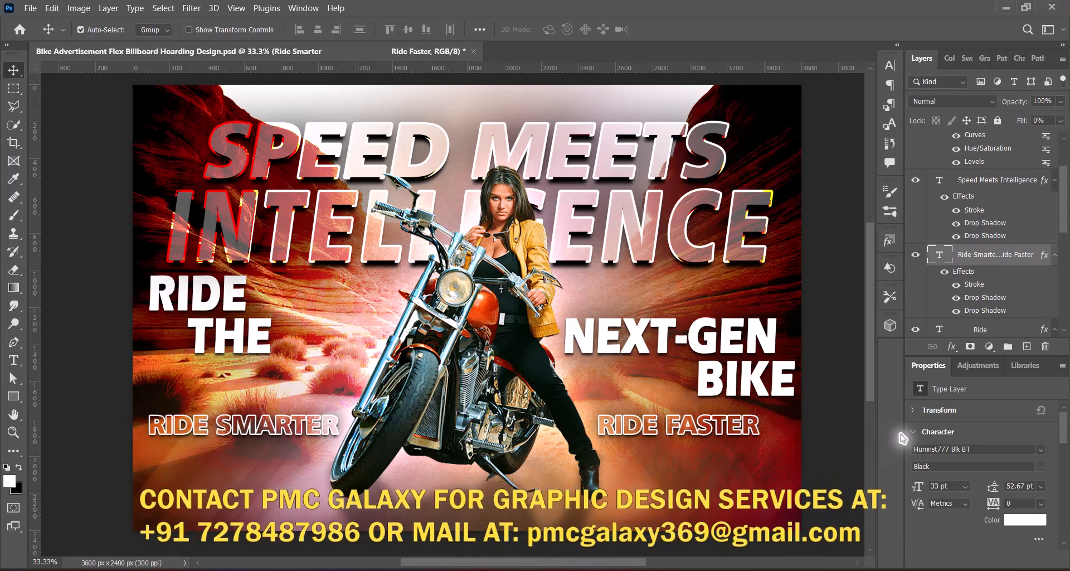
pyautogui.hotkey('shift', 'Right')
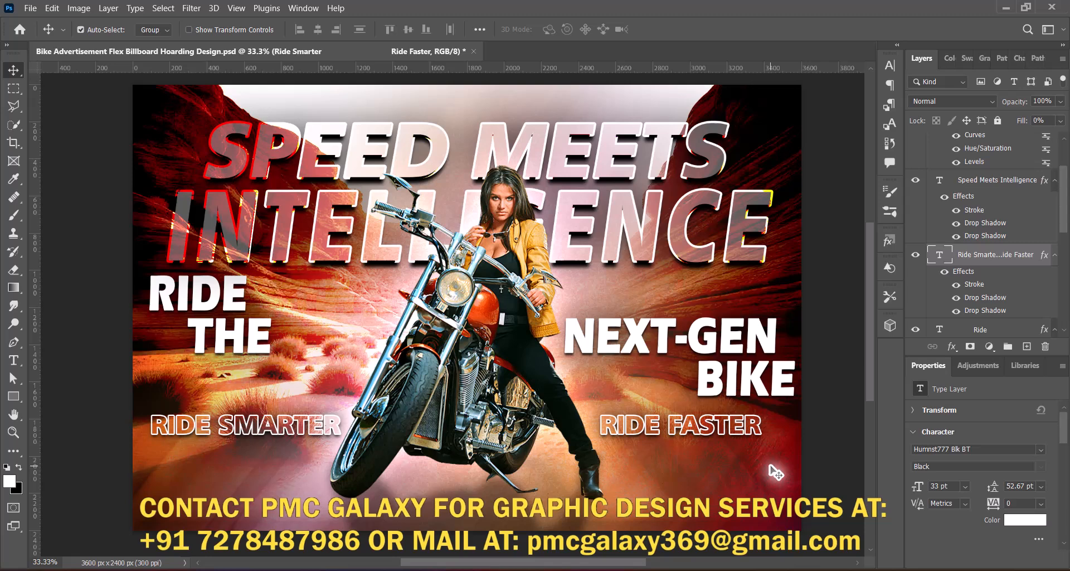
# - Scale the "Ride Smarter Ride Faster" slogan up proportionally to about 101.7%
pyautogui.hotkey('ctrl', 't')
pyautogui.moveTo(761, 426); pyautogui.dragTo(773, 427)
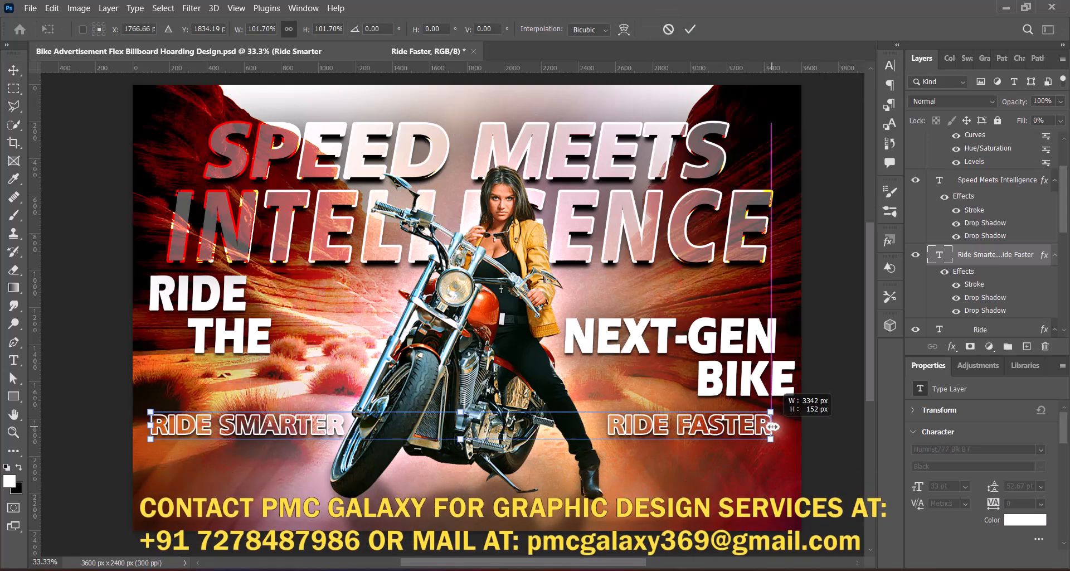
pyautogui.press('Return')
# - Set the slogan's outline stroke size to 6 px
pyautogui.doubleClick(985, 310)
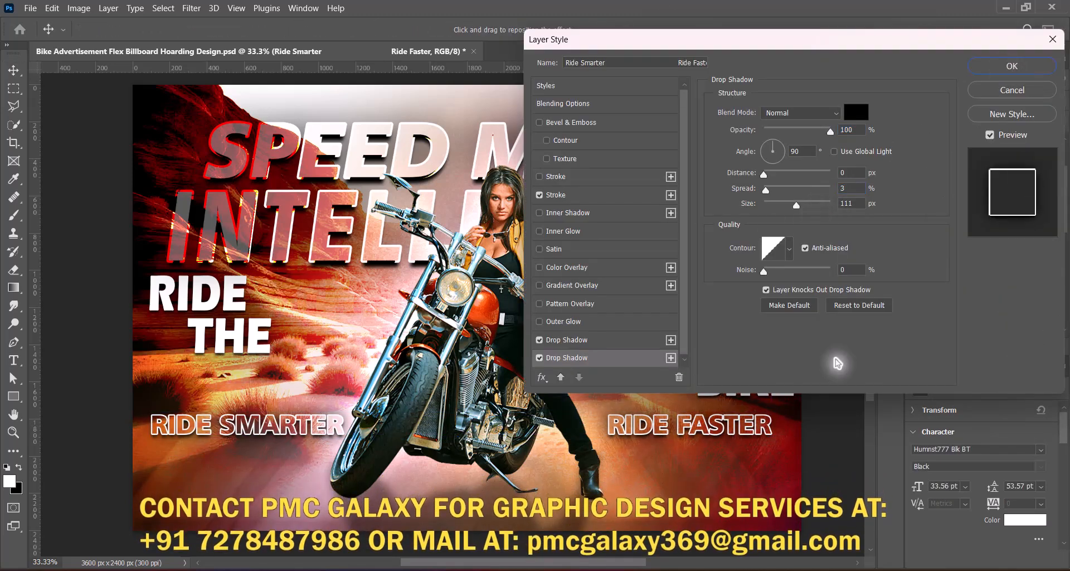
pyautogui.press('Escape')
pyautogui.doubleClick(968, 285)
pyautogui.write('6')
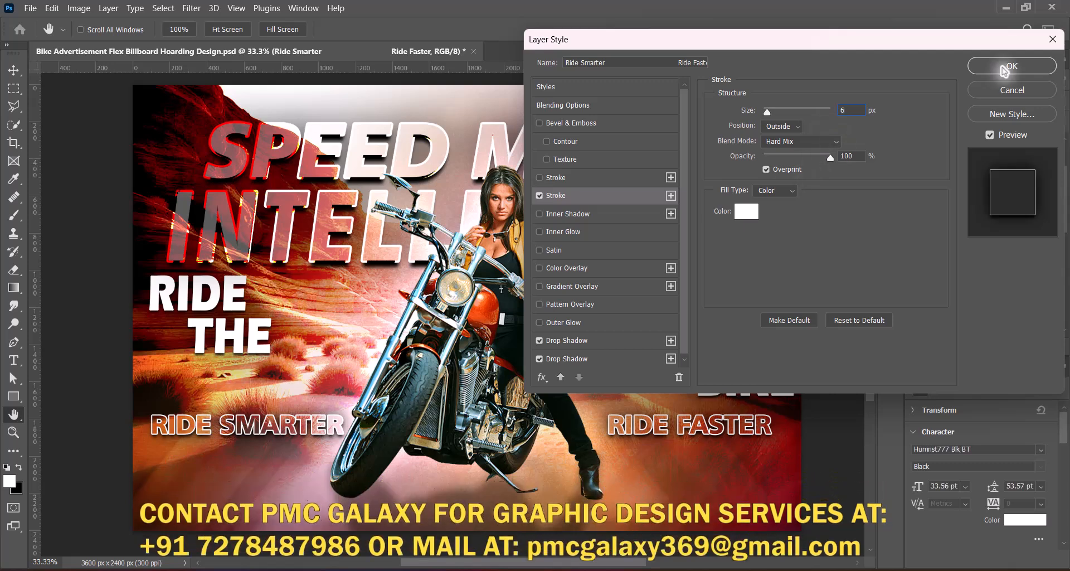
pyautogui.click(1003, 66)
# - Add an 18 pt Futura Md BT Medium text line reading "Ride into the Future – Available Now" below the motorcycle on a new top layer
pyautogui.hotkey('ctrl', 'shift', 'alt', 'n')
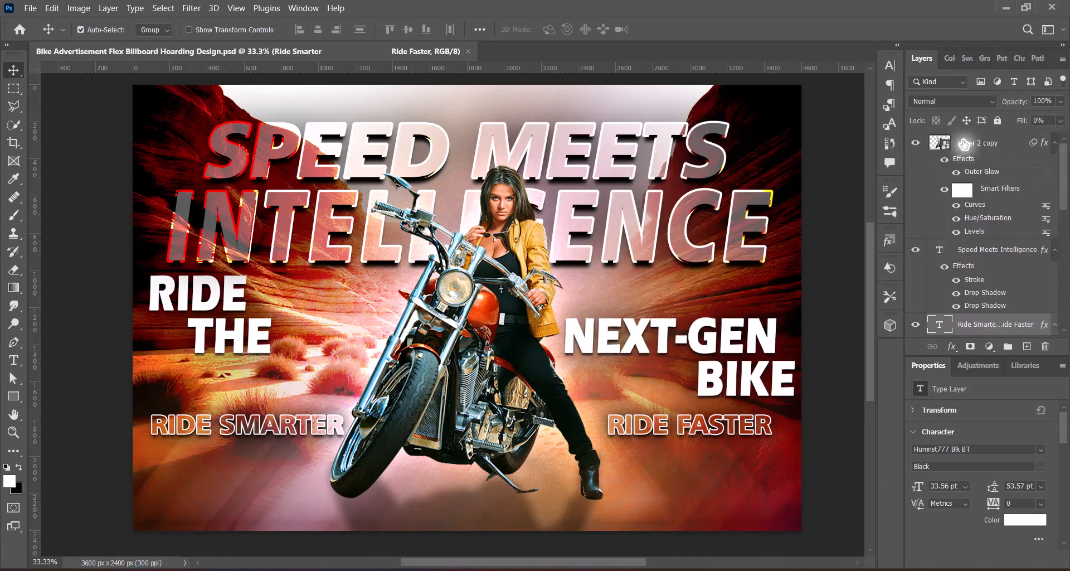
pyautogui.press('t')
pyautogui.click(201, 29)
pyautogui.click(298, 114)
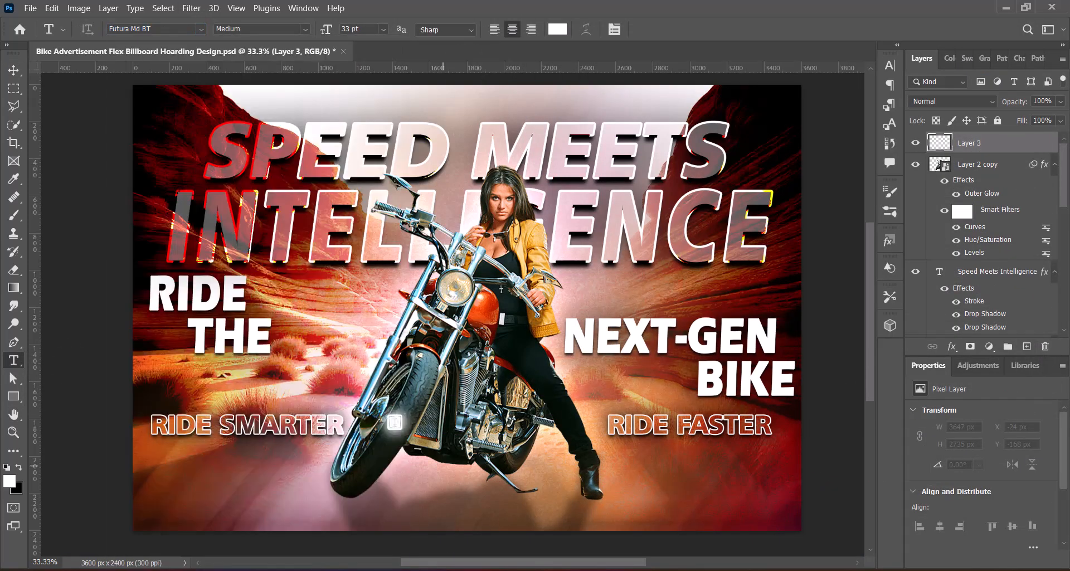
pyautogui.click(384, 29)
pyautogui.click(360, 132)
pyautogui.click(468, 515)
pyautogui.write('RIDE SMARTER, RIDE FASTER')
pyautogui.click(643, 29)
pyautogui.click(468, 508)
pyautogui.hotkey('ctrl', 'v')
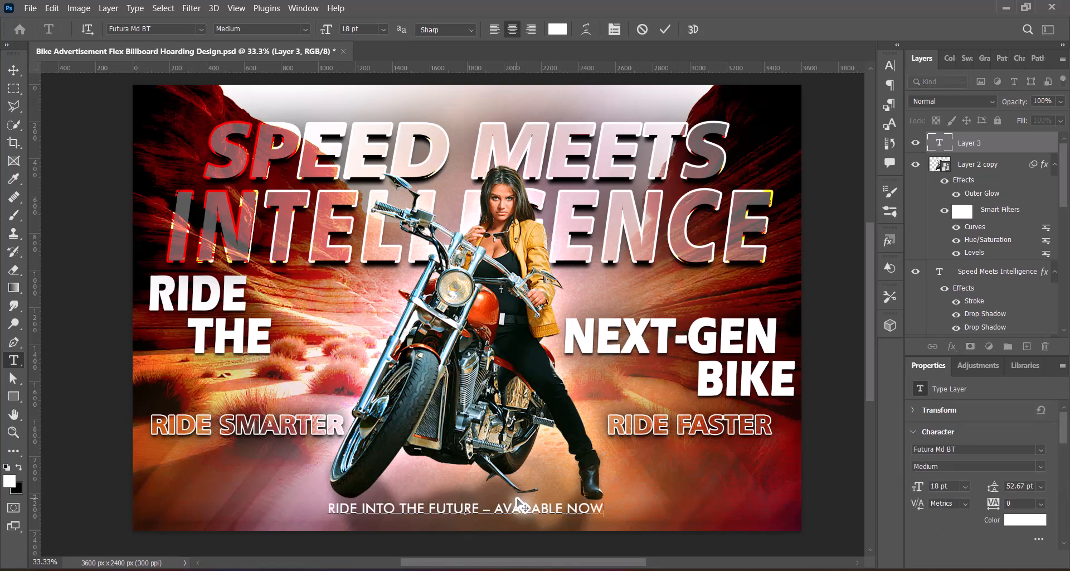
pyautogui.hotkey('ctrl', 'a')
pyautogui.click(890, 65)
pyautogui.click(611, 507)
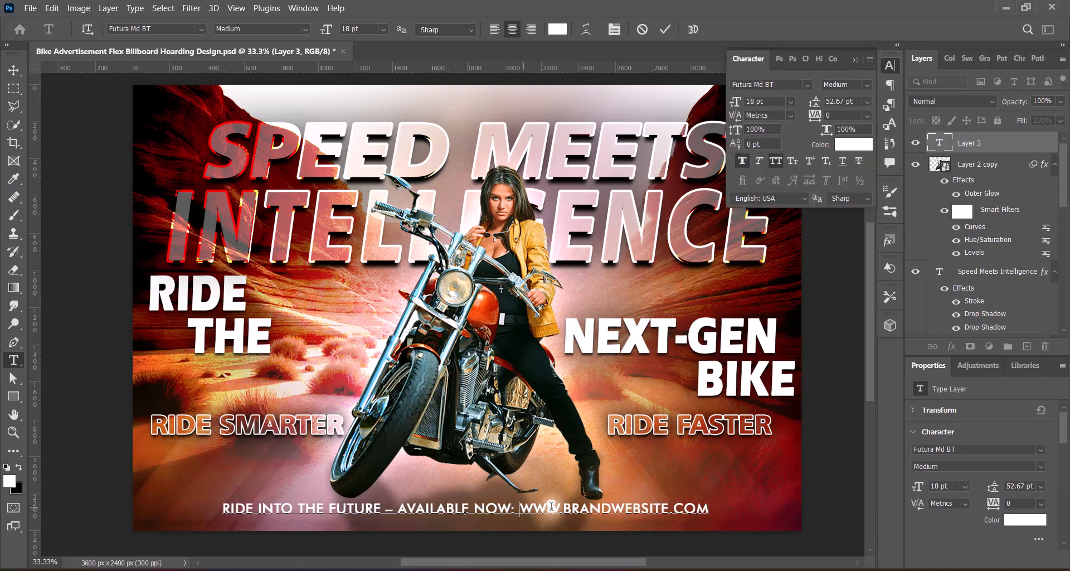
pyautogui.click(777, 165)
pyautogui.click(383, 29)
pyautogui.click(365, 146)
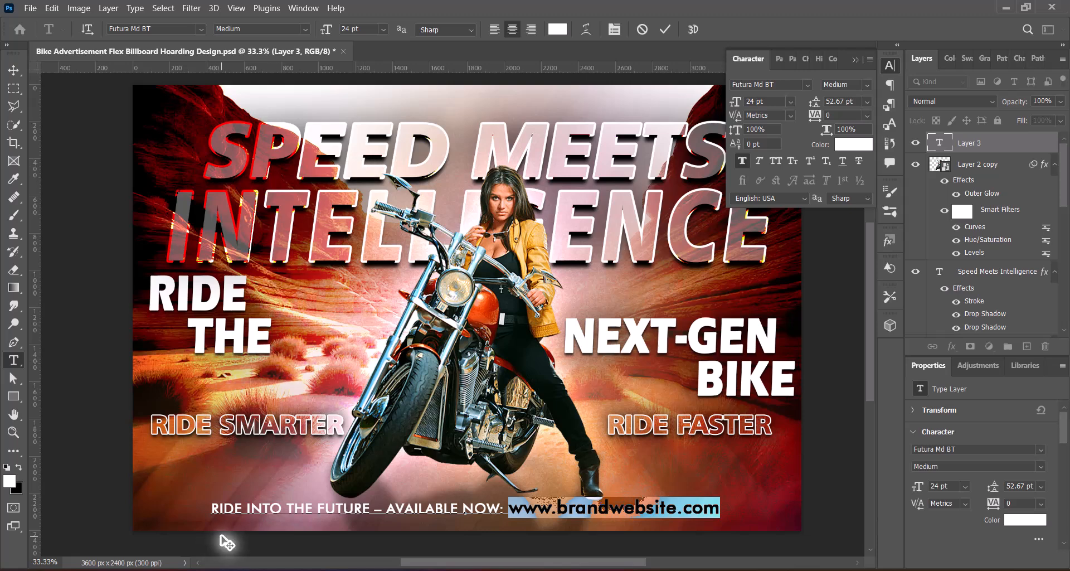
pyautogui.click(305, 29)
pyautogui.click(292, 64)
# - Change "Ride into the Future – Available Now:" in the footer line to the Medium Italic style
pyautogui.moveTo(209, 506); pyautogui.dragTo(494, 503)
pyautogui.click(303, 29)
pyautogui.click(285, 54)
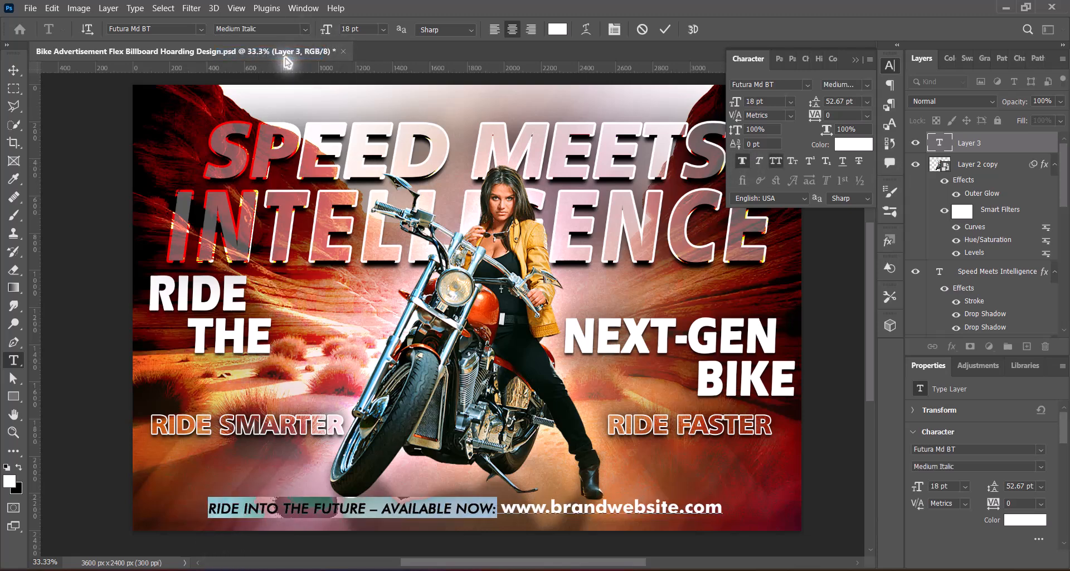
# - Color the web address in the footer line bright yellow
pyautogui.moveTo(382, 507); pyautogui.dragTo(722, 507)
pyautogui.click(557, 28)
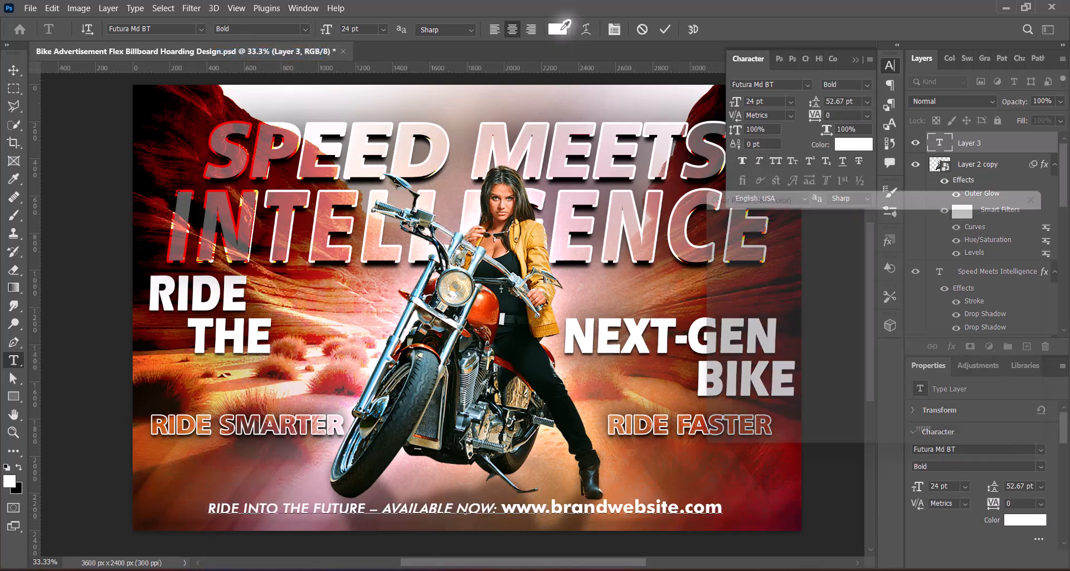
pyautogui.click(535, 240)
pyautogui.moveTo(839, 259); pyautogui.dragTo(886, 219)
pyautogui.click(891, 374)
pyautogui.click(1029, 216)
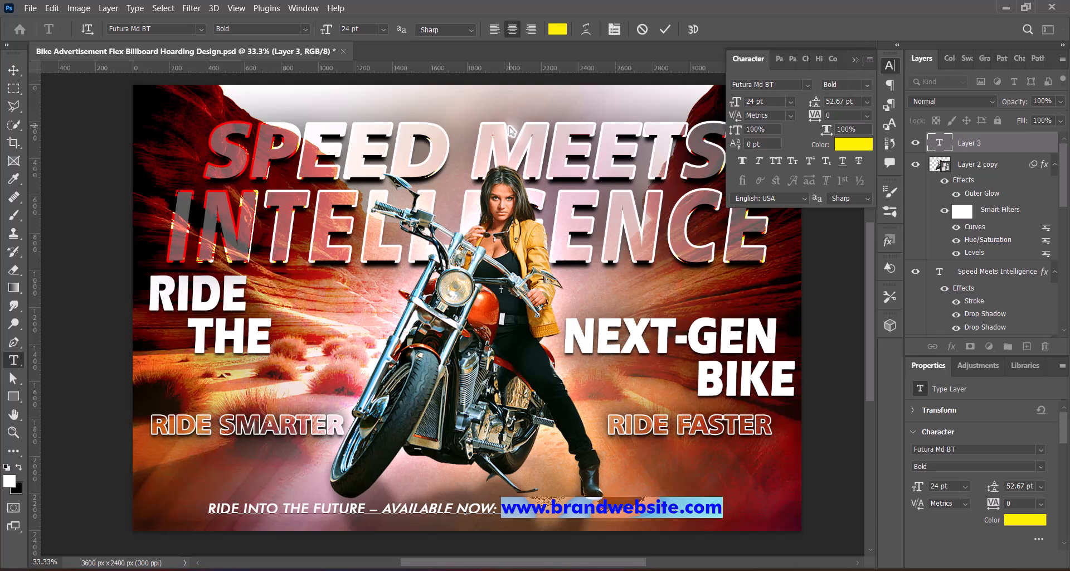
# - Make the web address larger than 24 pt and finish editing the footer line
pyautogui.click(383, 29)
pyautogui.click(357, 166)
pyautogui.press('Down')
pyautogui.press('Down')
pyautogui.press('Down')
pyautogui.click(604, 96)
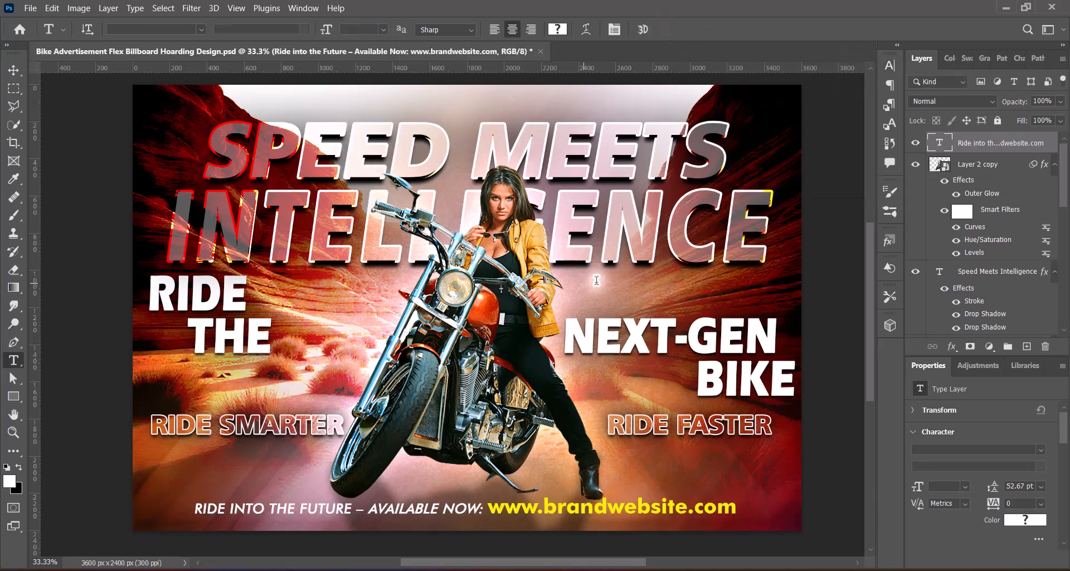
# - Scale the footer line down slightly and position it centered just above the poster's lower edge
pyautogui.click(13, 71)
pyautogui.hotkey('ctrl', 't')
pyautogui.moveTo(469, 505)
pyautogui.mouseDown()
pyautogui.moveTo(495, 509)
pyautogui.moveTo(471, 517)
pyautogui.mouseUp()
pyautogui.press('Escape')
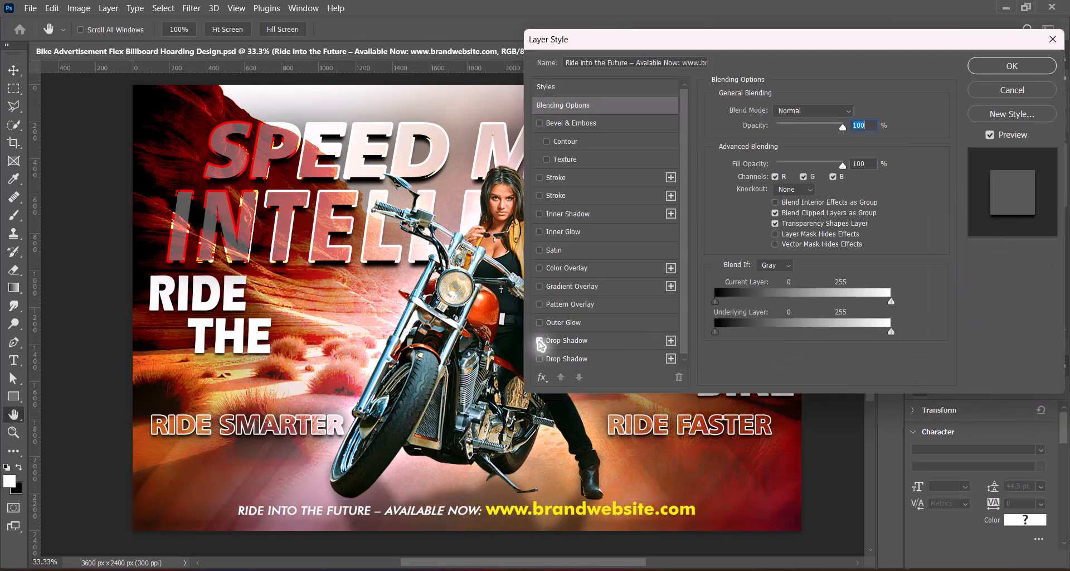
# - Give the footer line two drop shadows, one with 0 px distance and 0% spread, the other with 7 px distance and 12 px size
pyautogui.click(539, 341)
pyautogui.click(549, 359)
pyautogui.write('0')
pyautogui.hotkey('shift', 'Tab')
pyautogui.moveTo(855, 204)
pyautogui.mouseDown()
pyautogui.moveTo(733, 201)
pyautogui.moveTo(845, 203)
pyautogui.mouseUp()
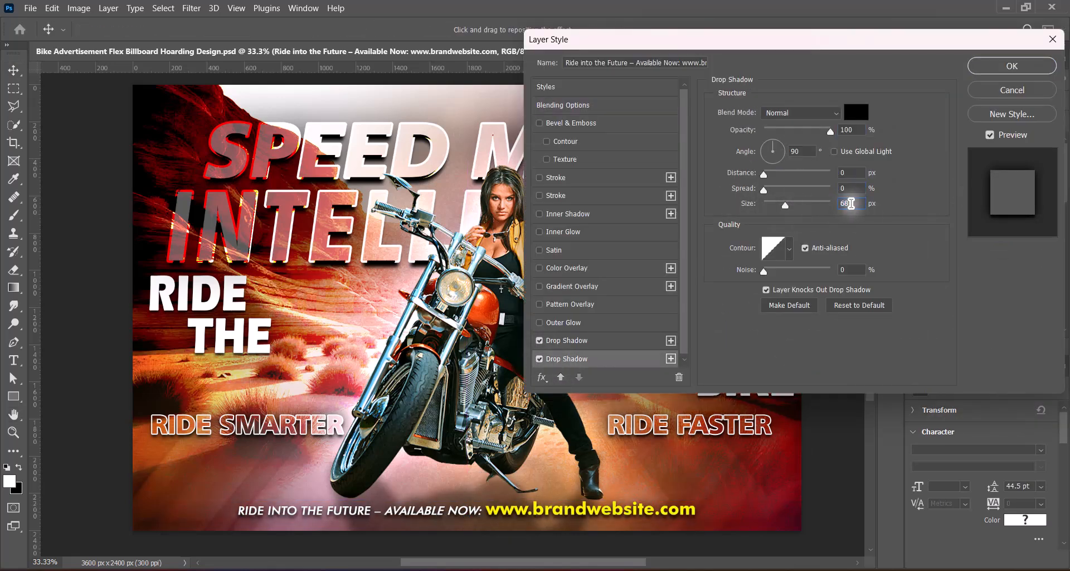
pyautogui.click(566, 341)
pyautogui.moveTo(774, 176); pyautogui.dragTo(770, 177)
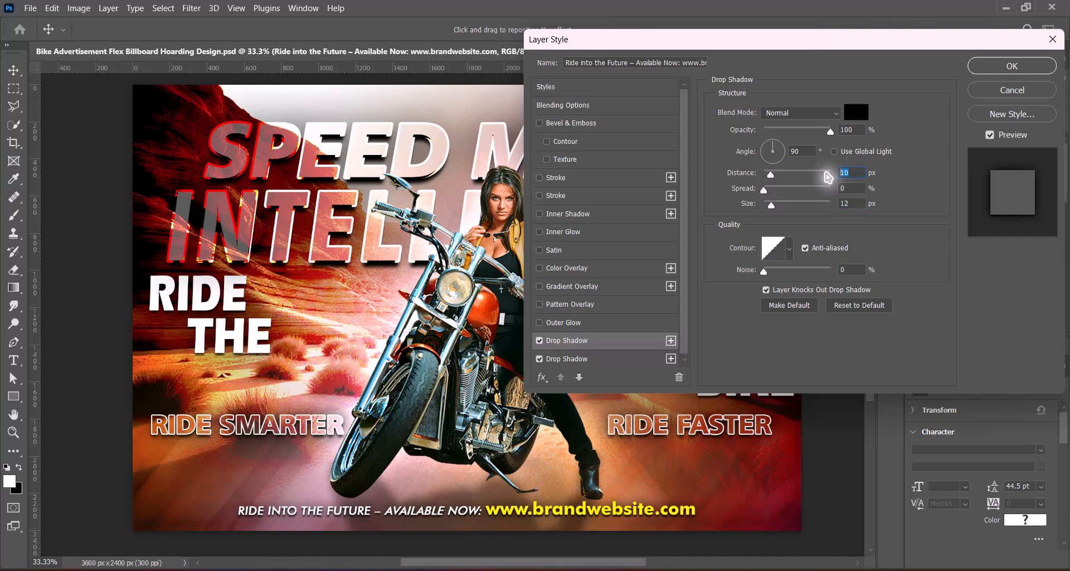
pyautogui.write('7')
pyautogui.press('Return')
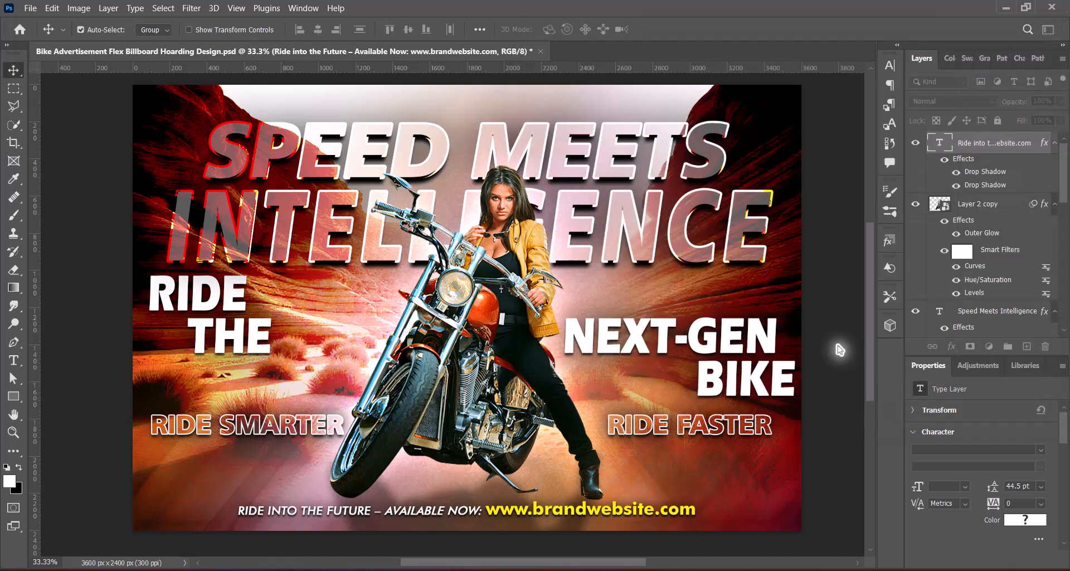
# - Select all the poster's text together with the rider image and move them up about 50 px
pyautogui.click(631, 177)
pyautogui.keyDown('shift'); pyautogui.click(474, 245); pyautogui.keyUp('shift')
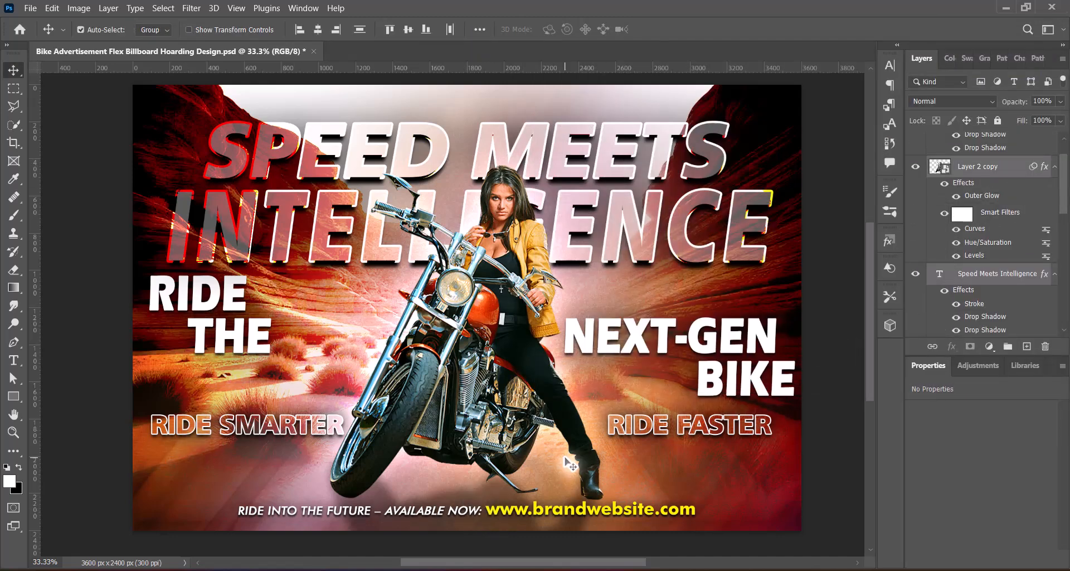
pyautogui.hotkey('shift', 'Up')
pyautogui.hotkey('shift', 'Up')
pyautogui.hotkey('shift', 'Up')
pyautogui.hotkey('shift', 'Up')
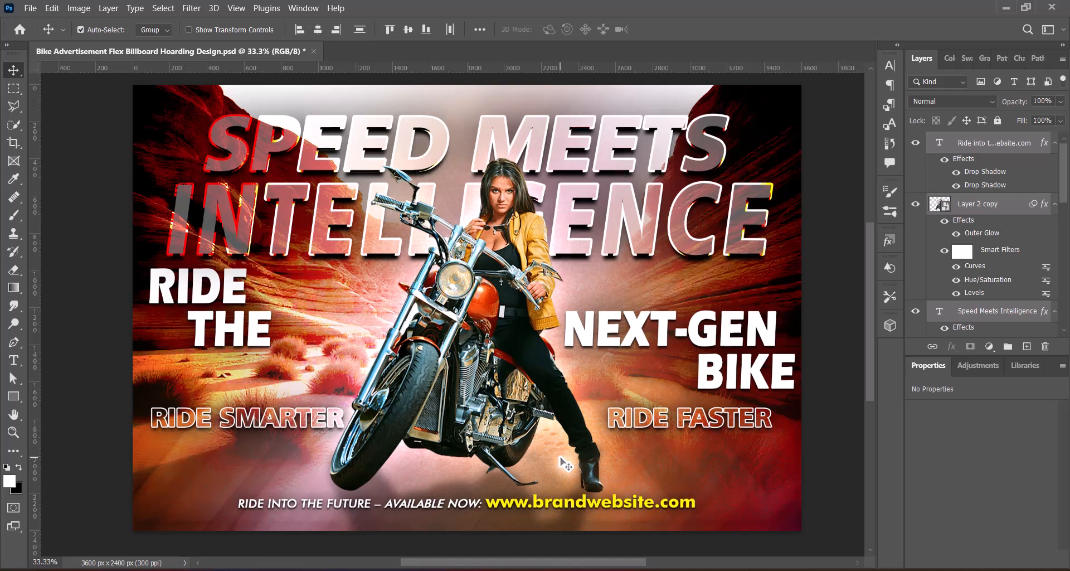
pyautogui.hotkey('shift', 'Up')
pyautogui.click(828, 350)
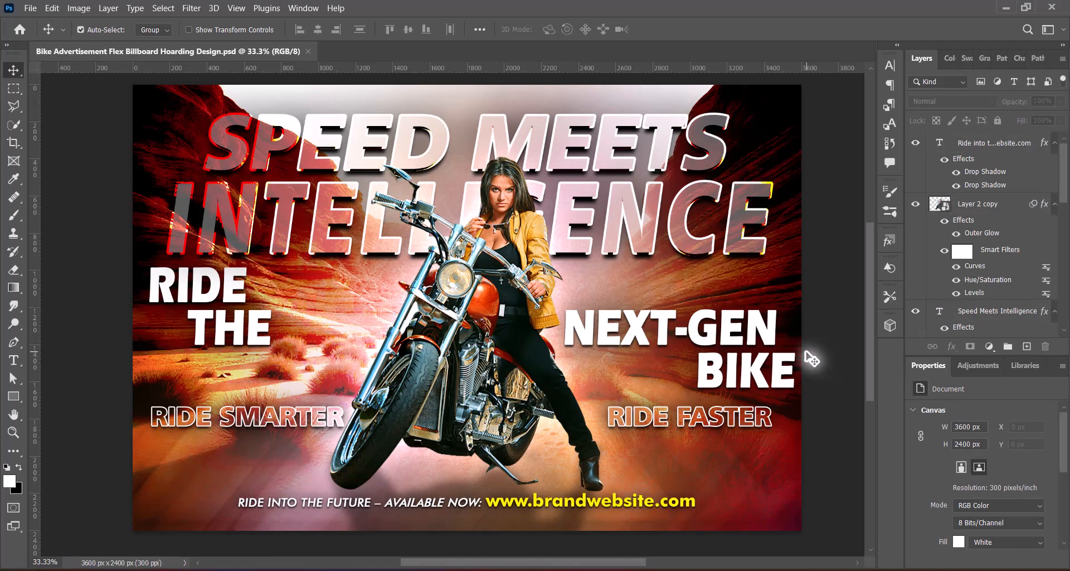
# - Paste the PMCG logo, convert it to a smart object, and scale it to about 187 × 196 px in the poster's upper-left corner
pyautogui.hotkey('ctrl', 'v')
pyautogui.rightClick(1014, 144)
pyautogui.click(870, 198)
pyautogui.hotkey('ctrl', 't')
pyautogui.moveTo(573, 402); pyautogui.dragTo(168, 102)
pyautogui.press('Return')
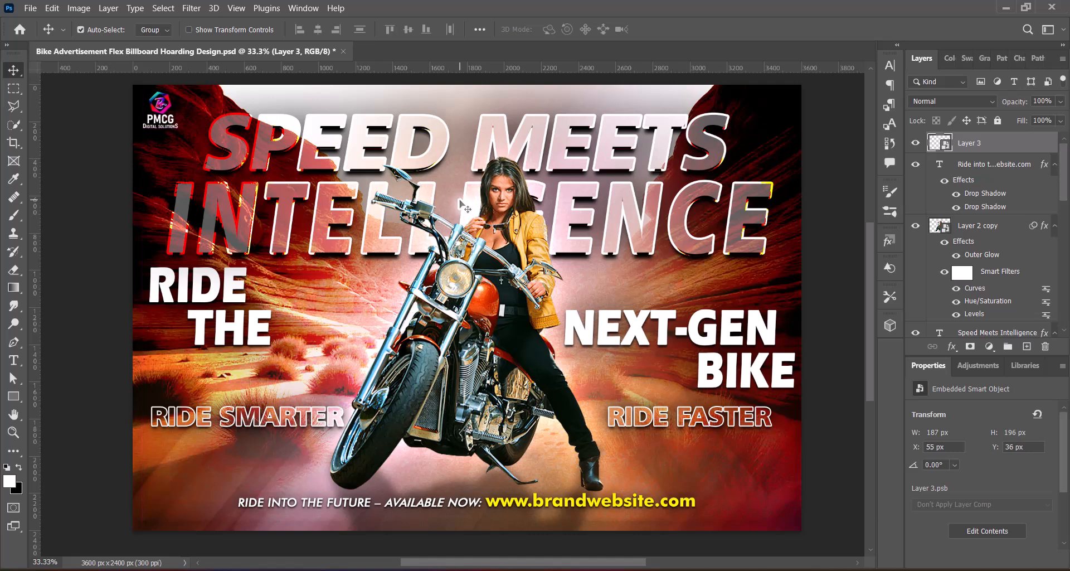
# - Add a drop shadow with a size of 75 px to the PMCG logo
pyautogui.doubleClick(1009, 143)
pyautogui.click(567, 358)
pyautogui.moveTo(786, 206); pyautogui.dragTo(832, 207)
pyautogui.write('75')
pyautogui.click(1011, 65)
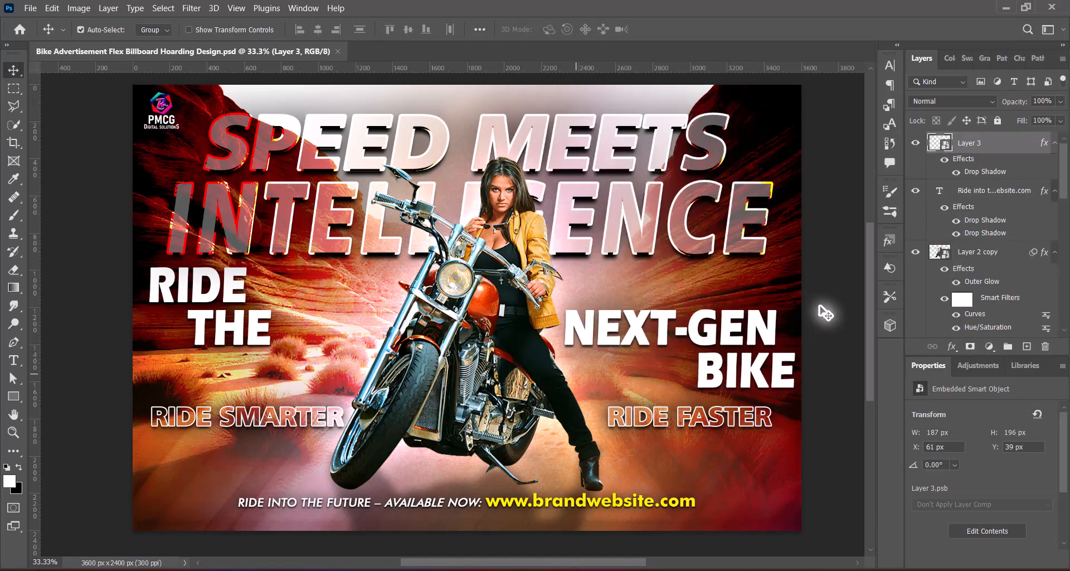
pyautogui.scroll(-3, 466, 334)
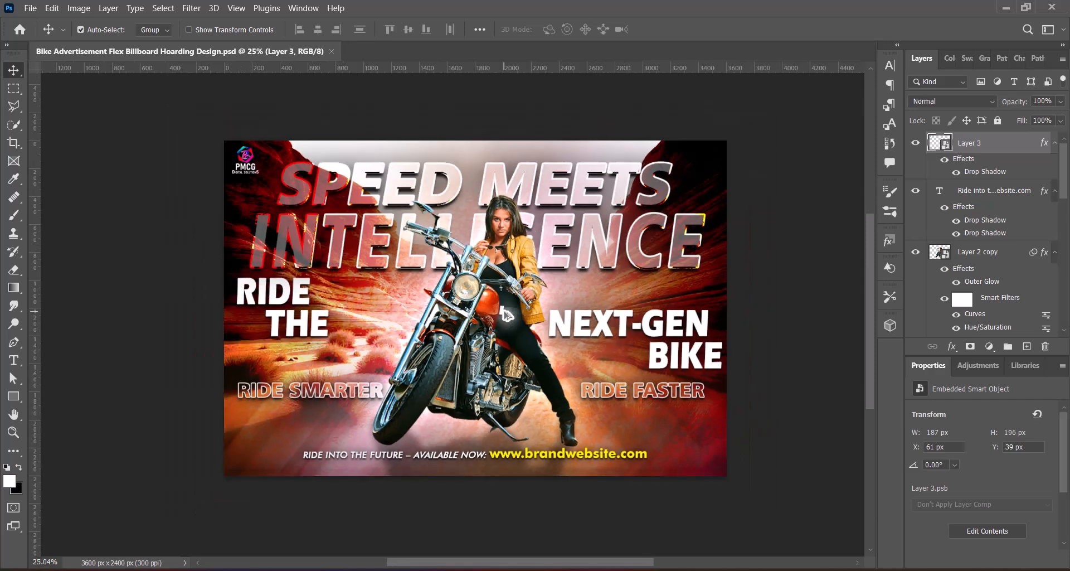
pyautogui.scroll(4, 498, 317)
pyautogui.scroll(-2, 496, 318)
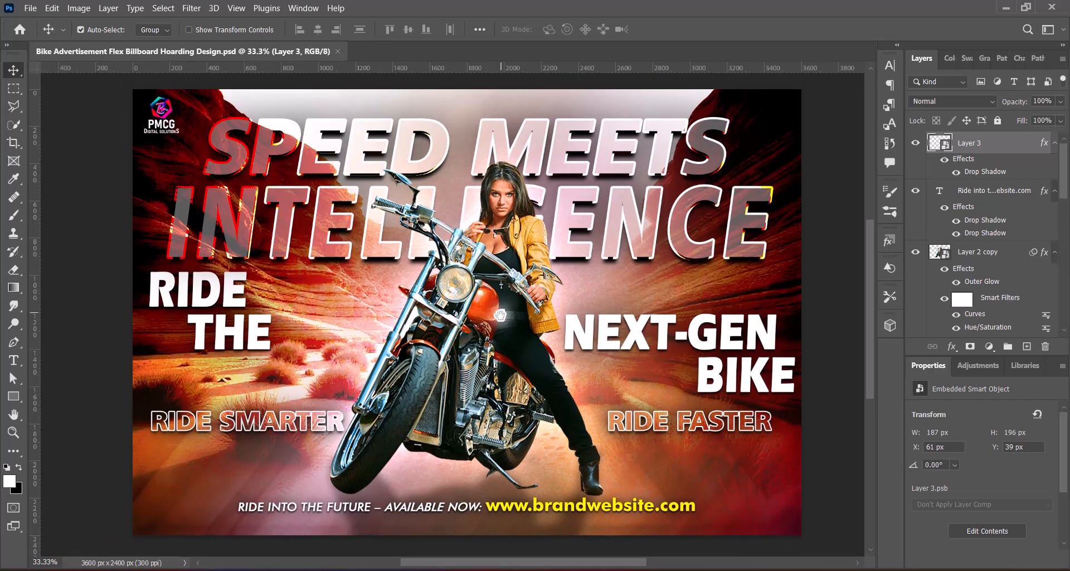
pyautogui.scroll(-1, 496, 319)
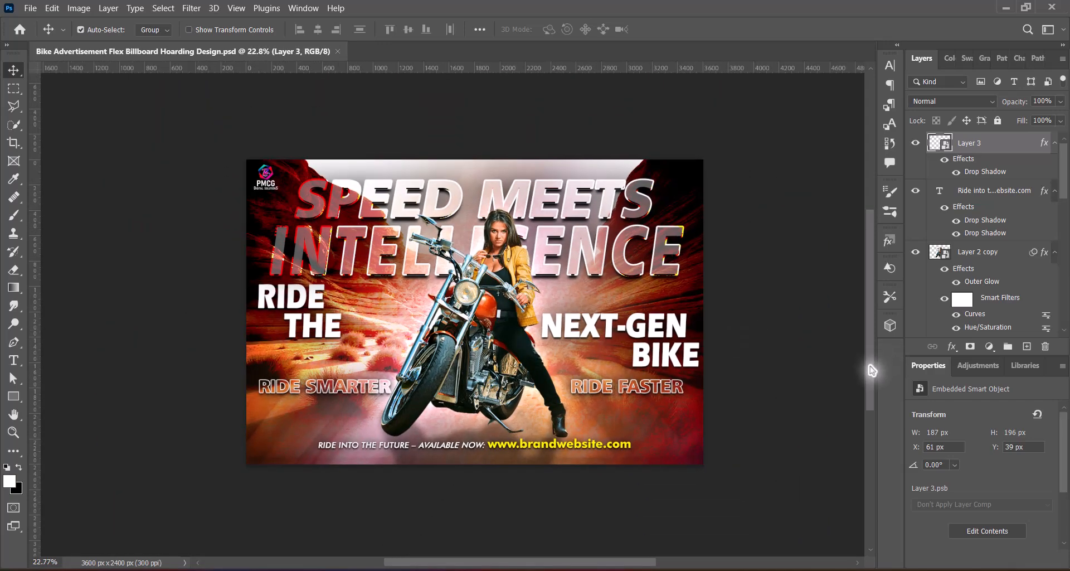
pyautogui.scroll(3, 485, 323)
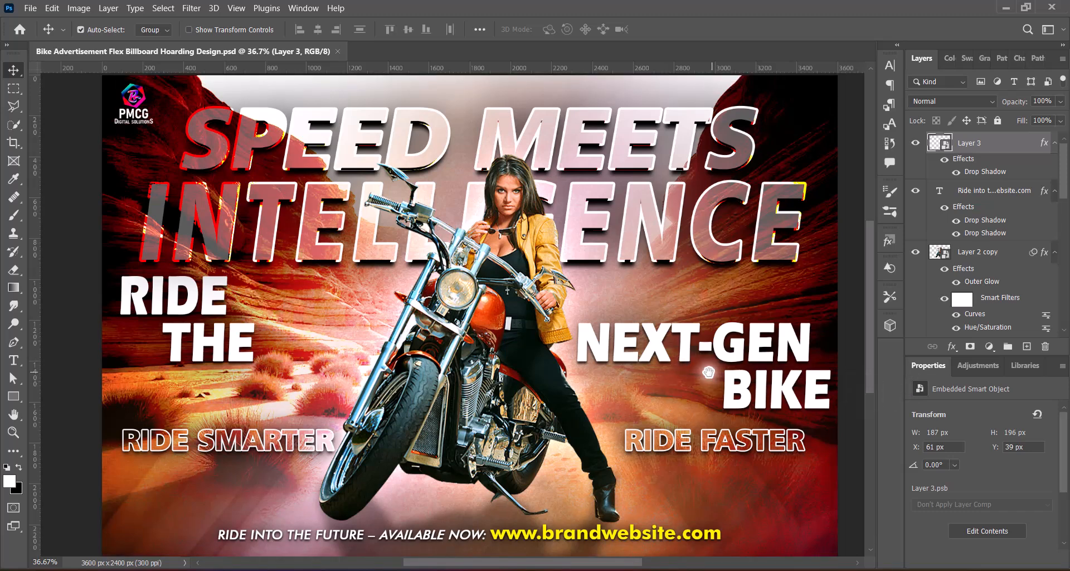
pyautogui.moveTo(708, 373); pyautogui.dragTo(701, 367)
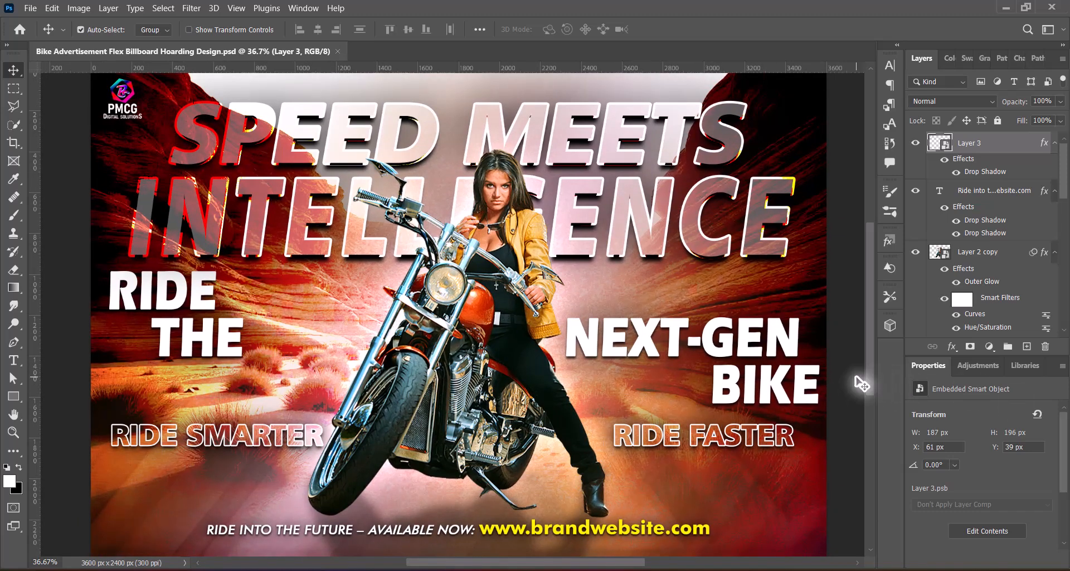